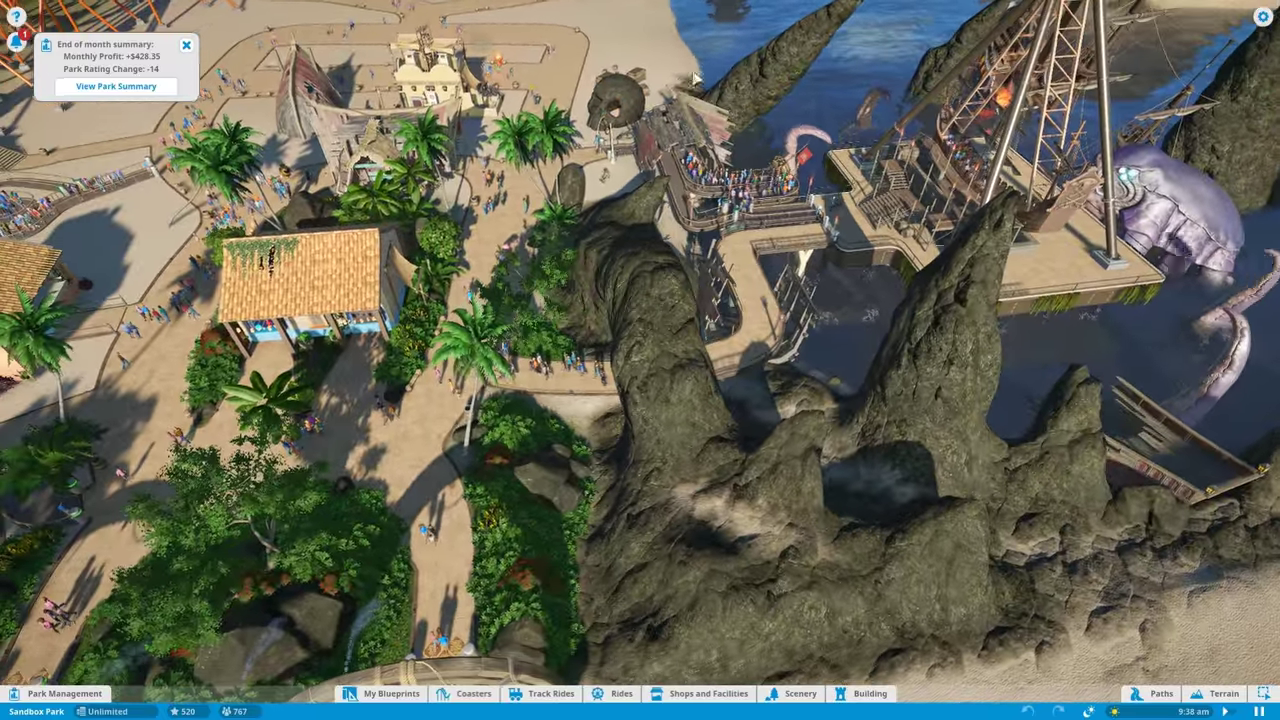
# Step: Survey the pirate cove, palm-lined path, water slide and beach crater
pyautogui.press('q')
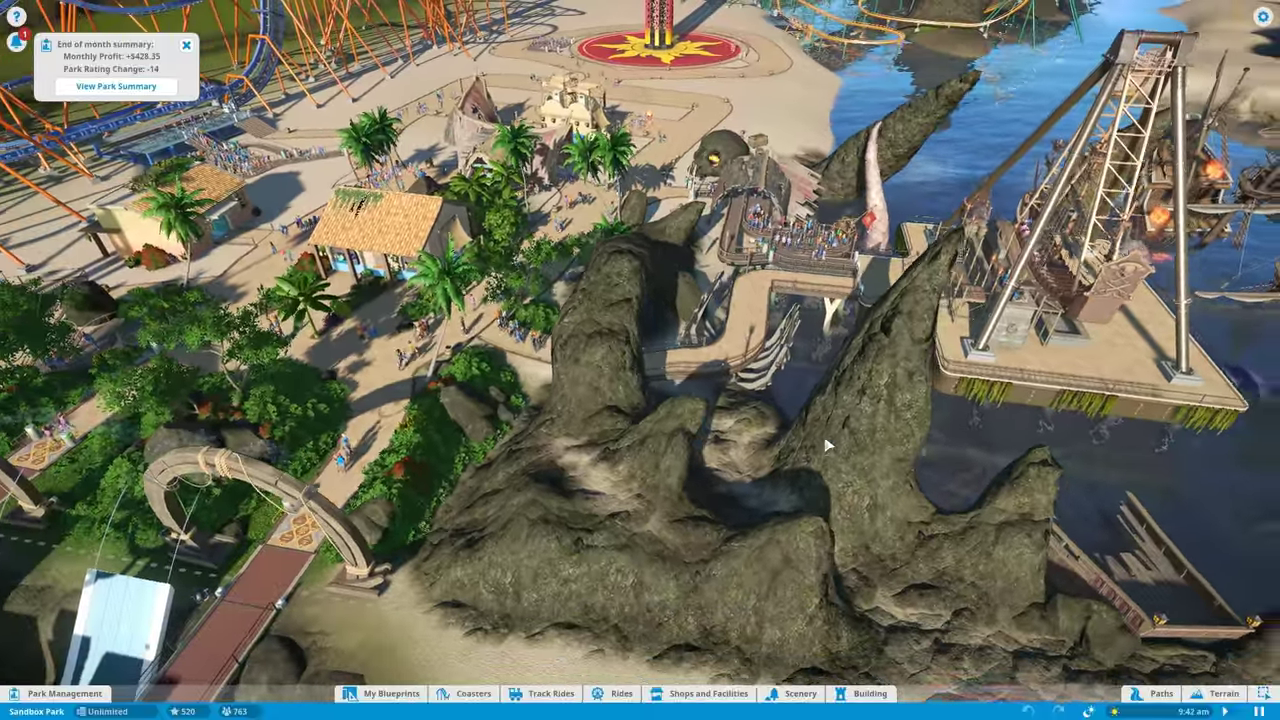
pyautogui.press('q')
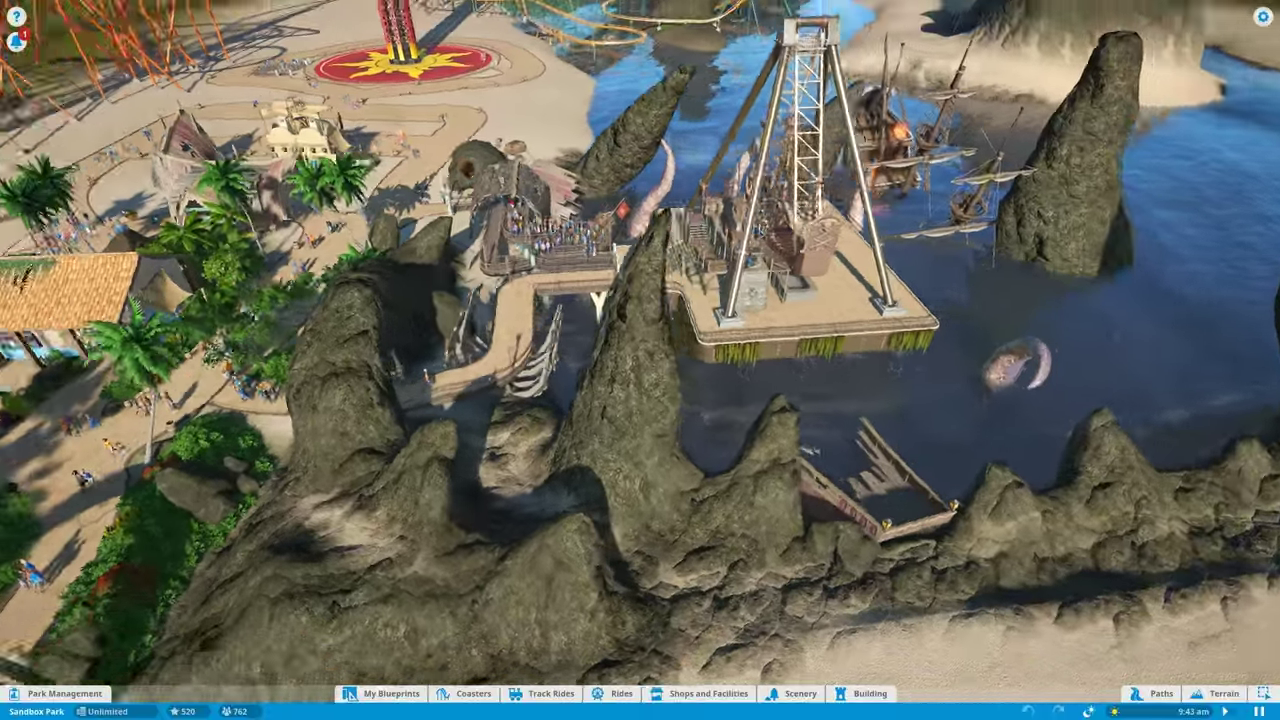
pyautogui.press('q')
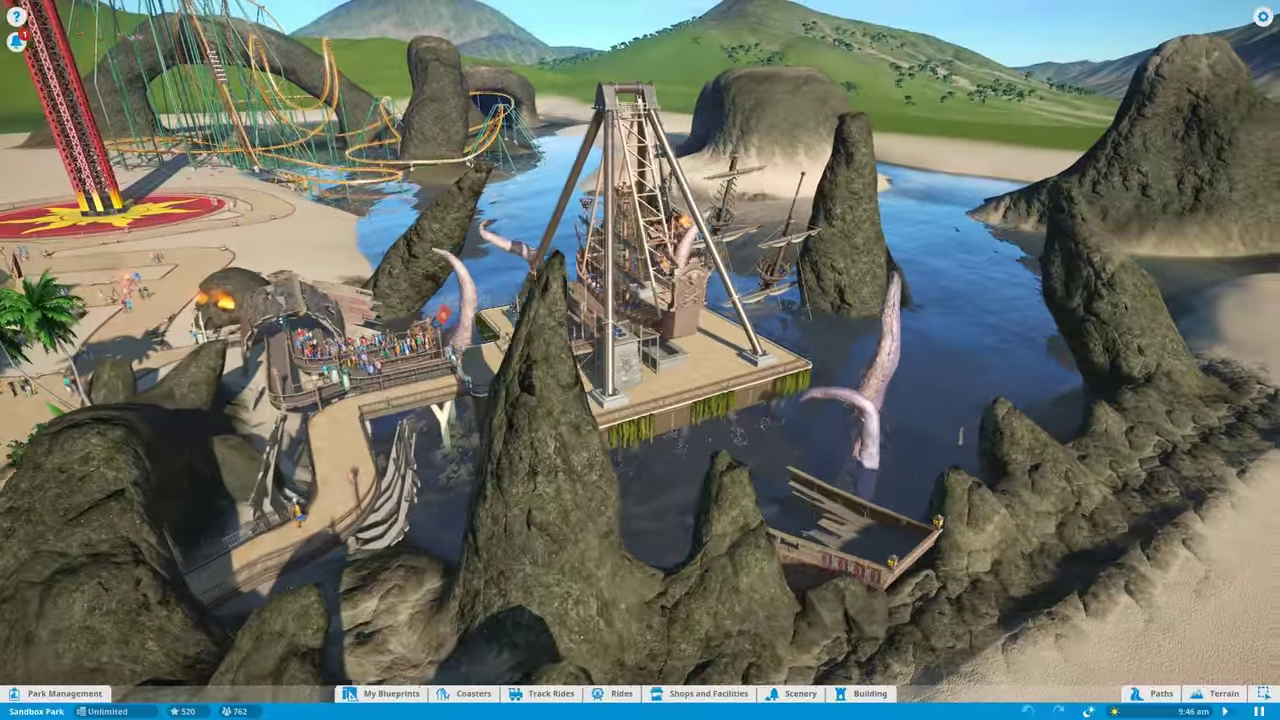
pyautogui.press('q')
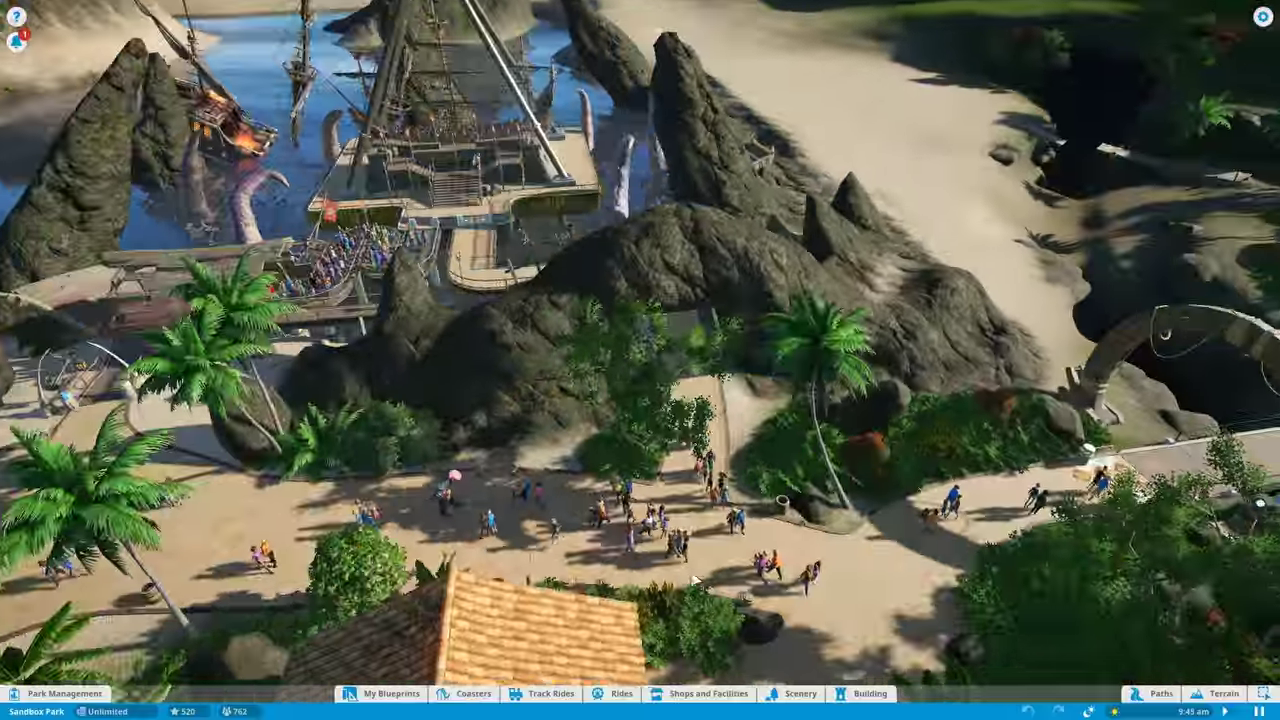
pyautogui.scroll(5, 691, 580)
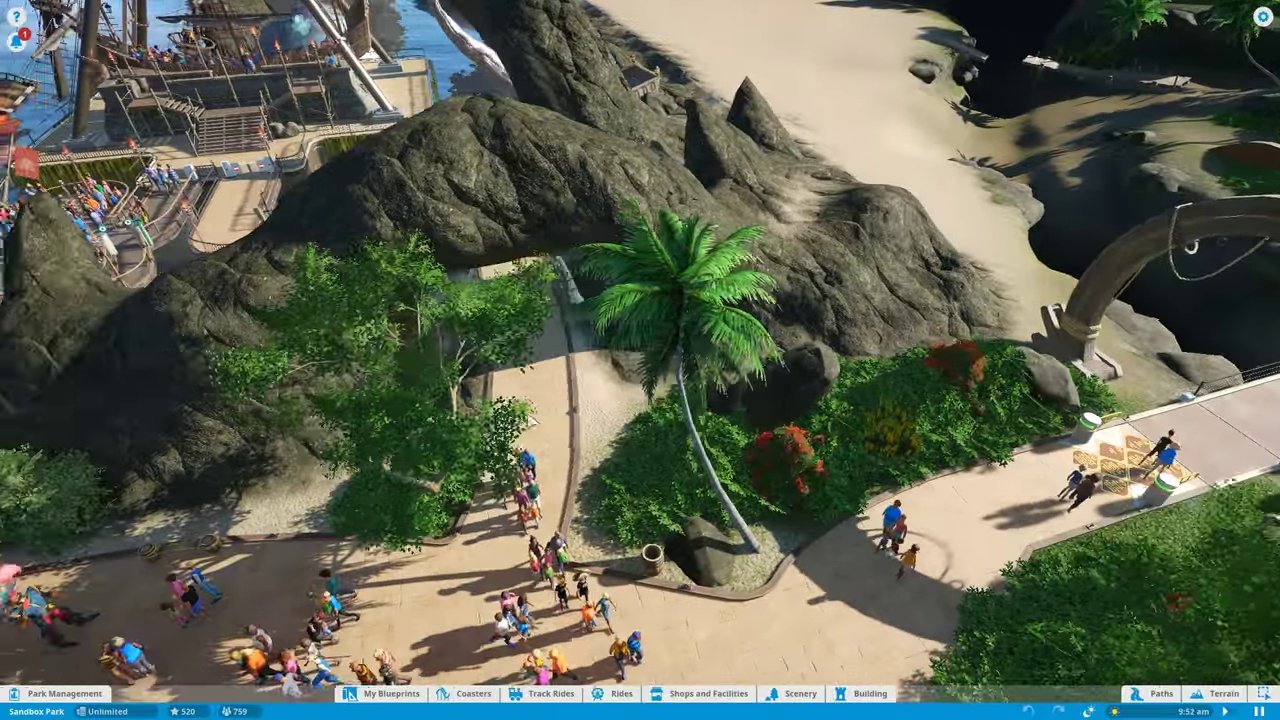
pyautogui.press('q')
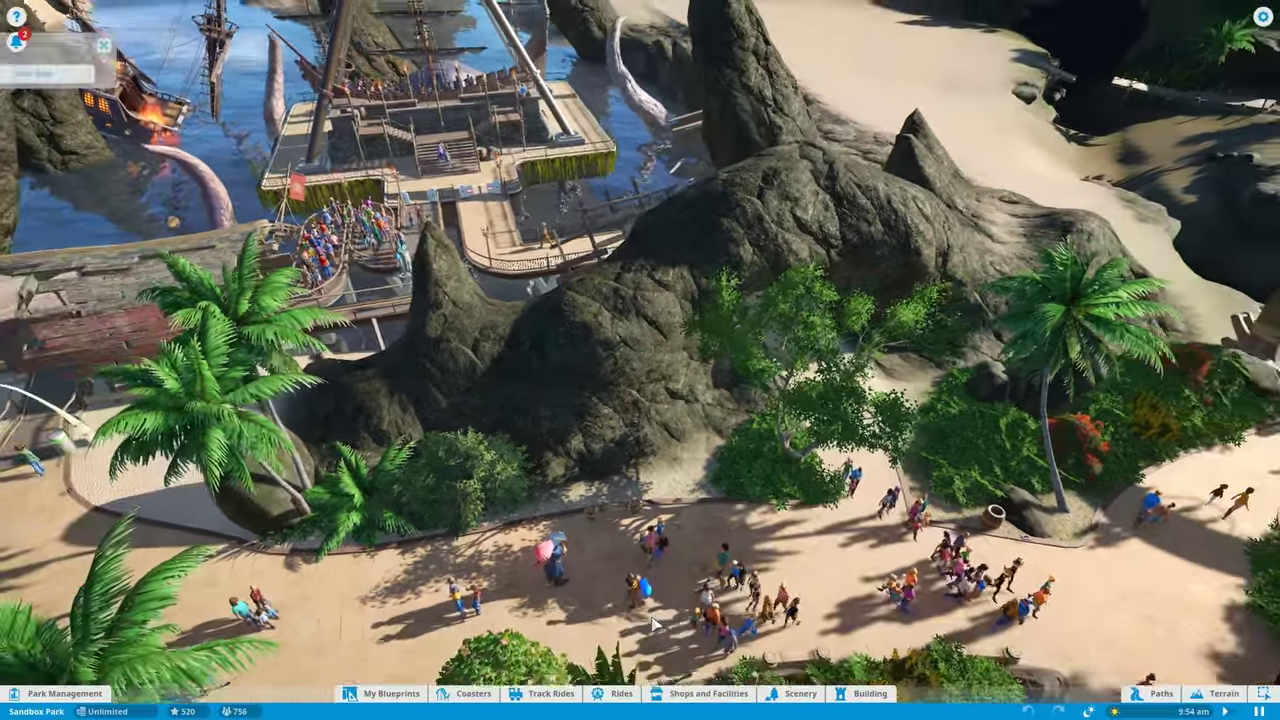
pyautogui.press('w')
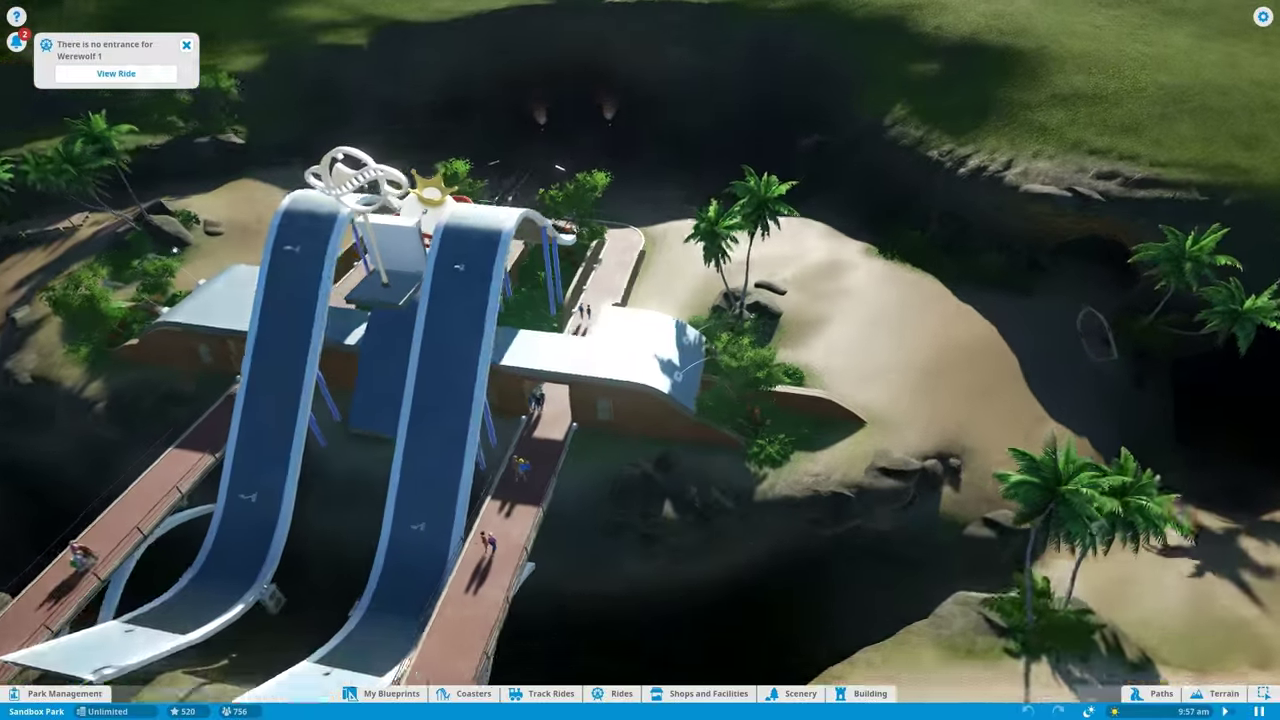
pyautogui.press('q')
pyautogui.press('q')
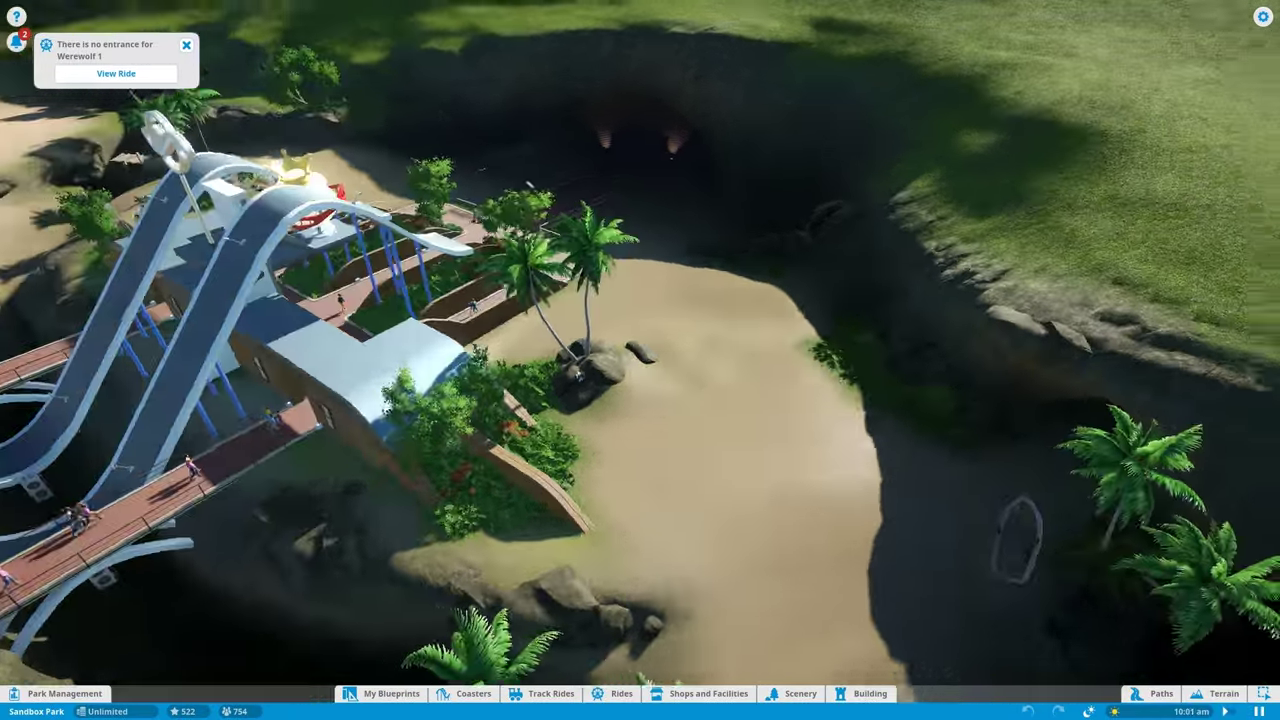
pyautogui.press('d')
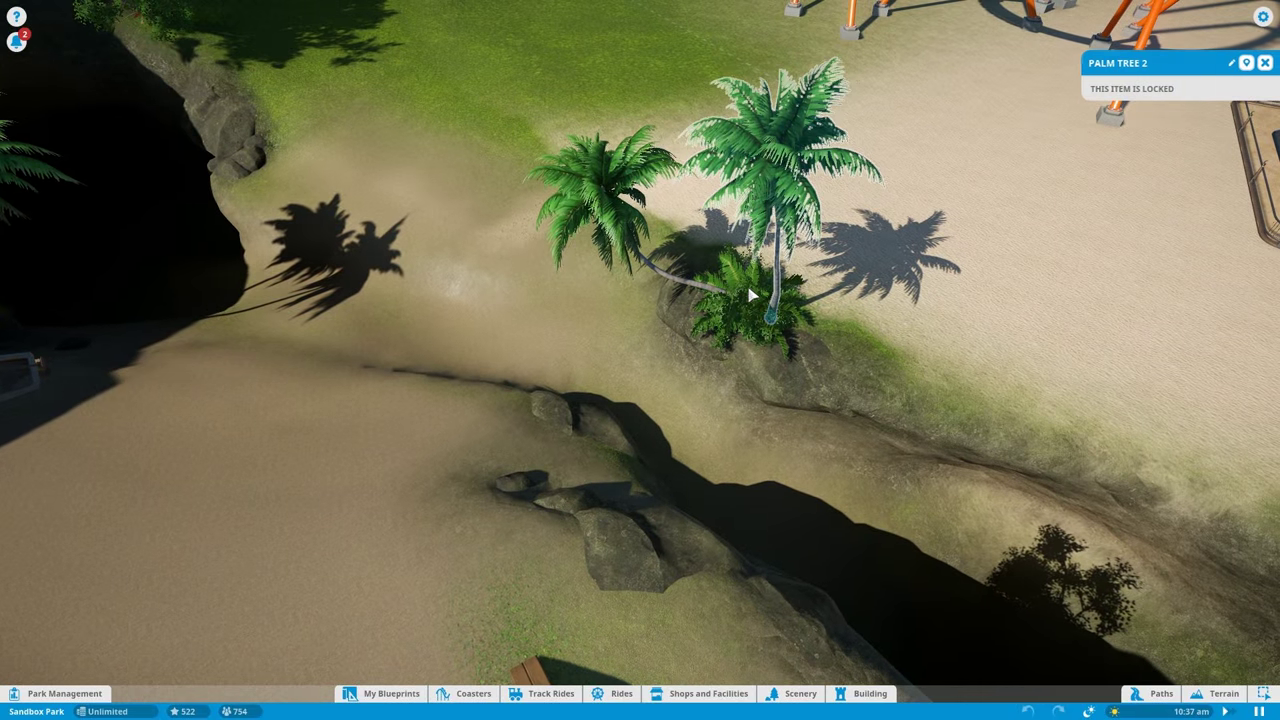
pyautogui.press('q')
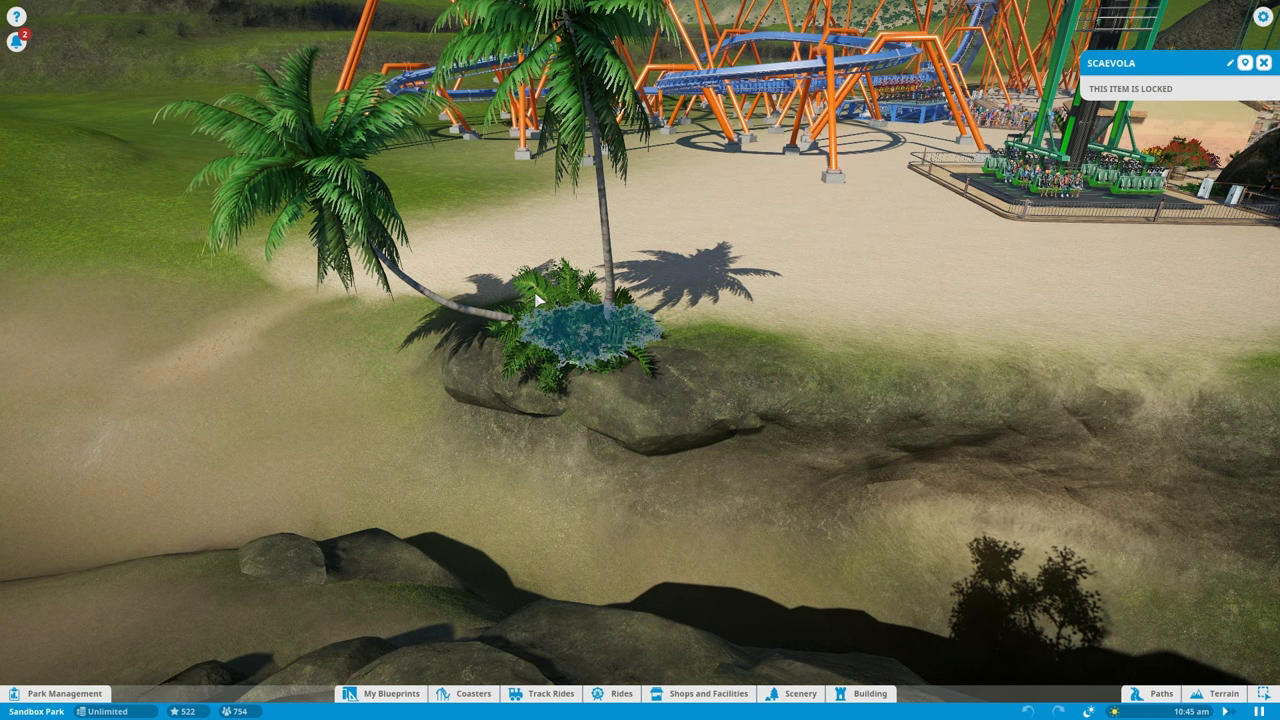
pyautogui.scroll(2, 552, 297)
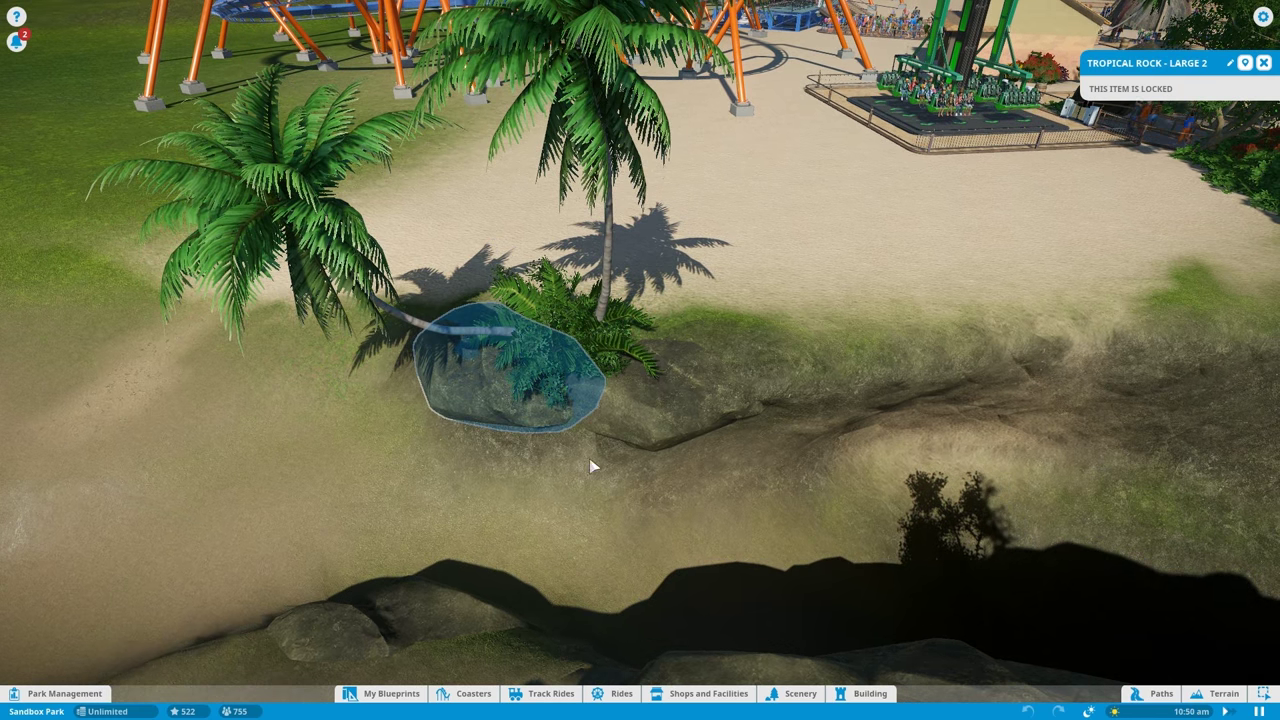
pyautogui.scroll(1, 591, 466)
pyautogui.scroll(-3, 534, 297)
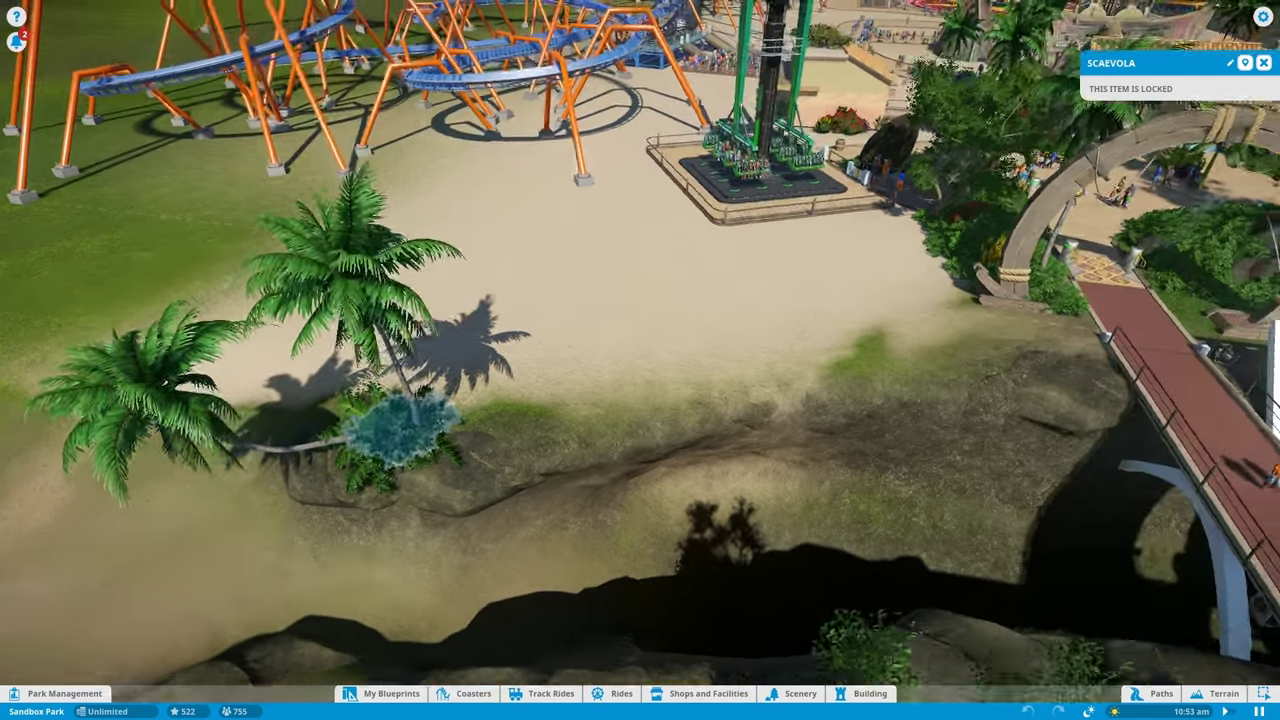
# Step: Place a Palm Tree 2 beside the large rock along the cove path
pyautogui.moveTo(640, 400)
pyautogui.mouseDown()
pyautogui.moveTo(796, 238)
pyautogui.moveTo(668, 288)
pyautogui.moveTo(650, 377)
pyautogui.mouseUp()
pyautogui.scroll(3, 668, 288)
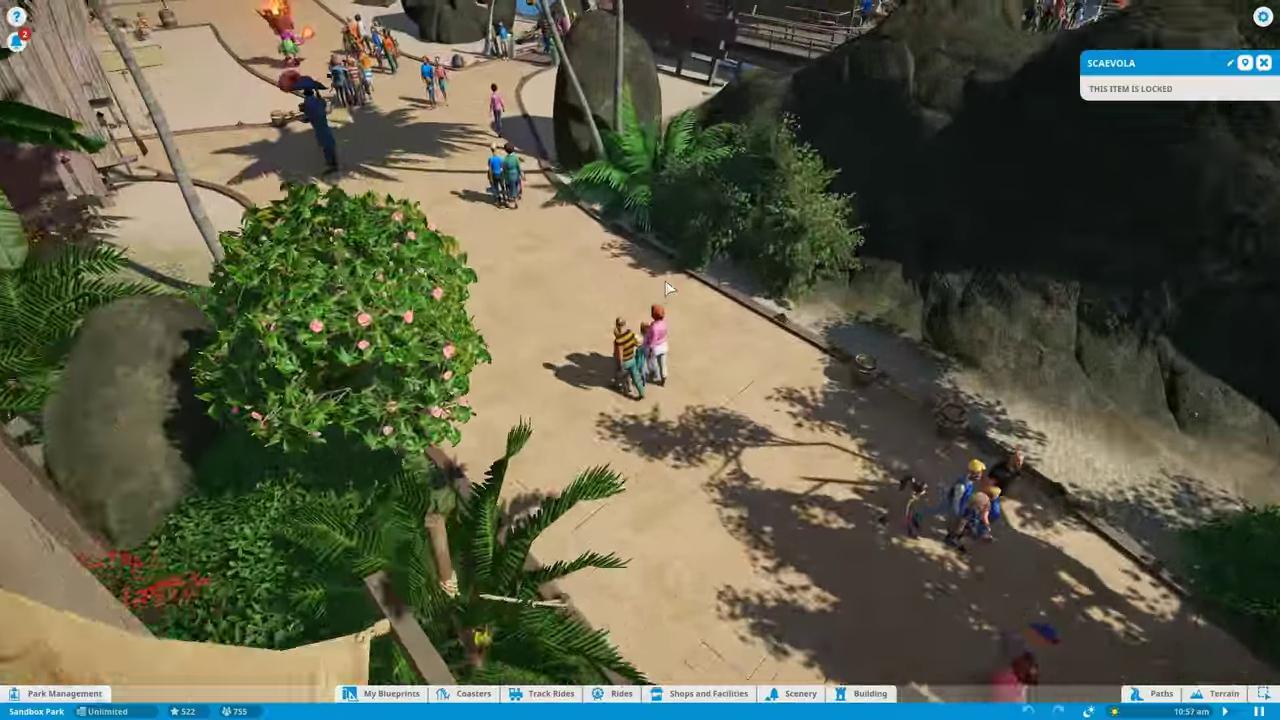
pyautogui.scroll(2, 665, 287)
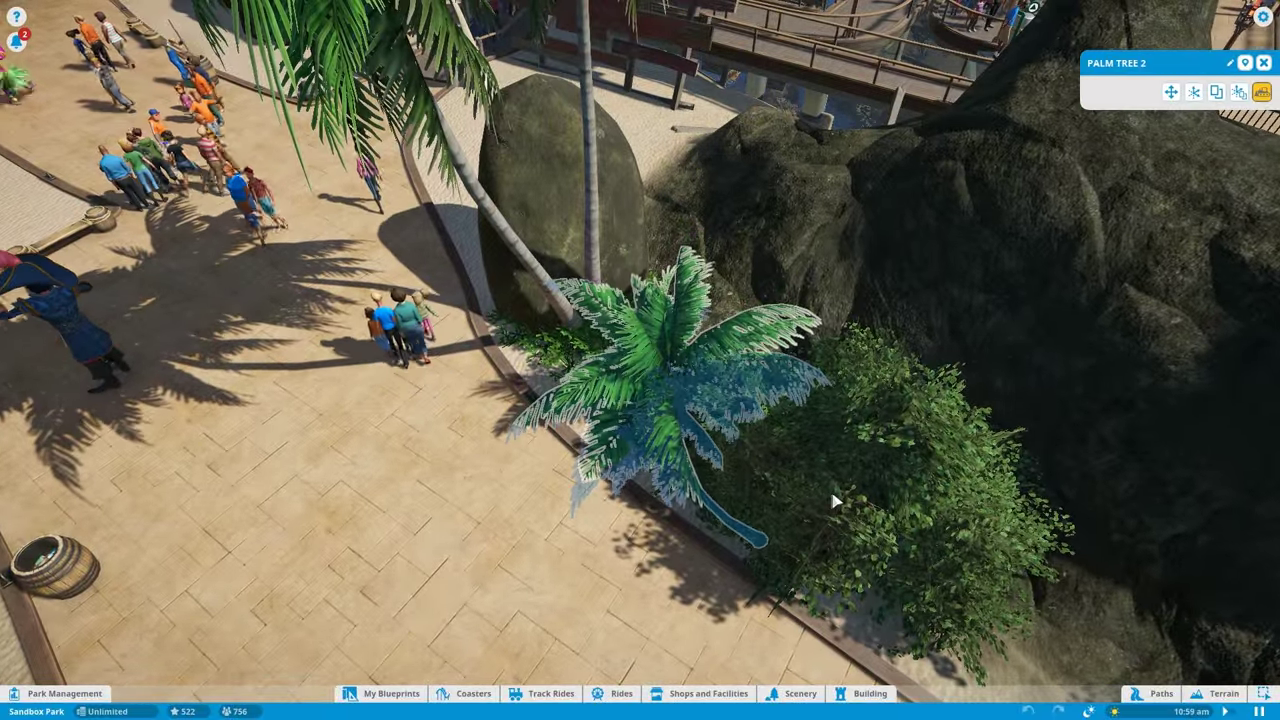
pyautogui.middleClick(835, 502)
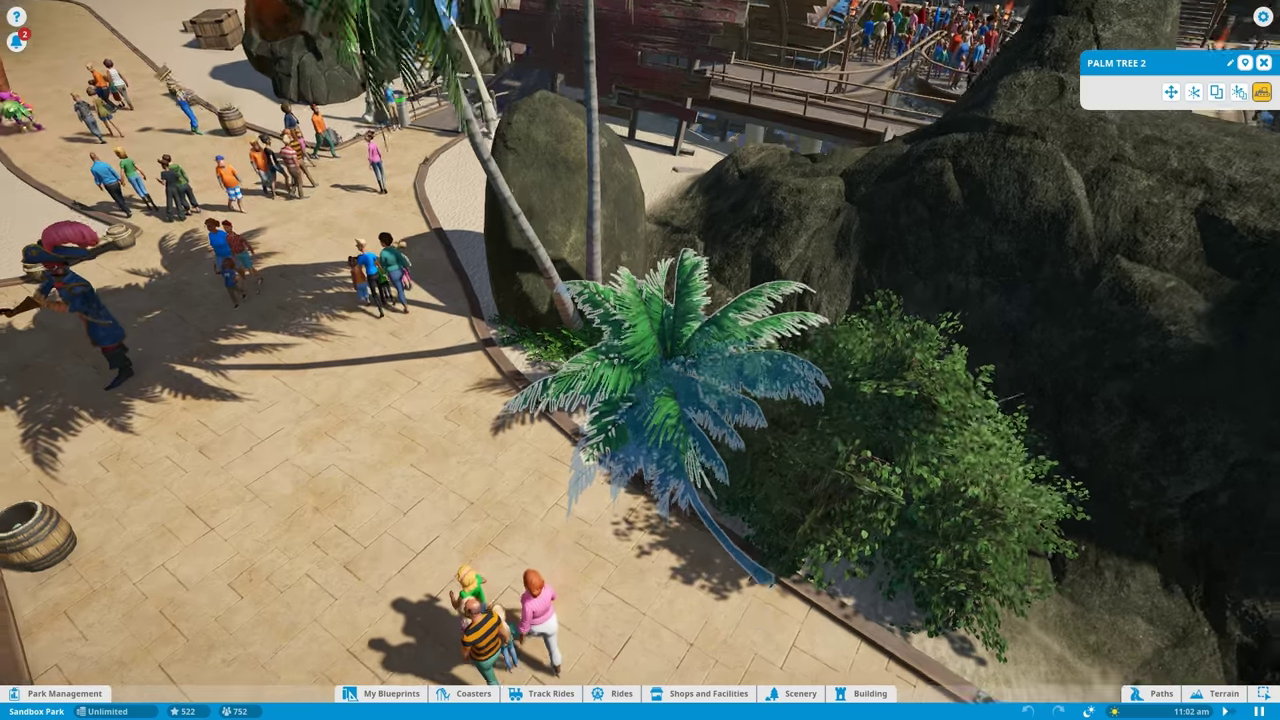
pyautogui.click(628, 392)
pyautogui.press('Escape')
pyautogui.scroll(-3, 640, 400)
pyautogui.scroll(-4, 640, 400)
pyautogui.middleClick(608, 462)
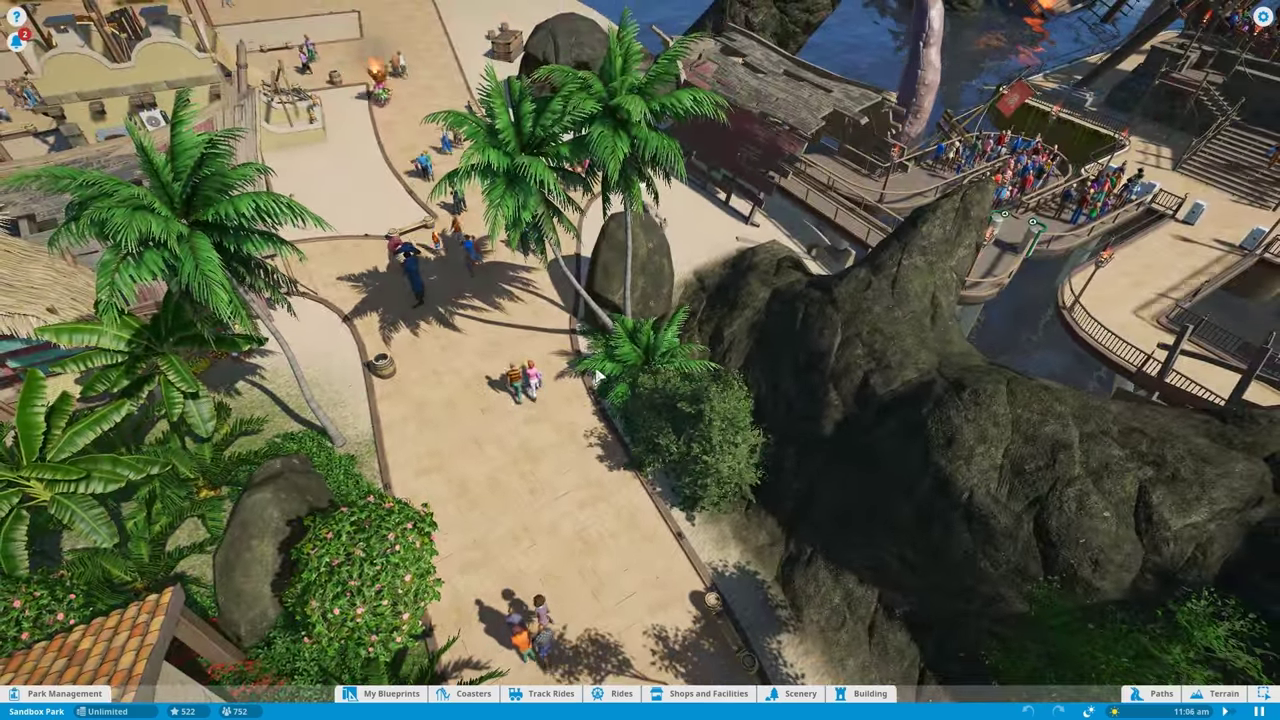
pyautogui.moveTo(612, 360)
pyautogui.mouseDown()
pyautogui.moveTo(845, 378)
pyautogui.moveTo(855, 398)
pyautogui.moveTo(611, 340)
pyautogui.moveTo(640, 400)
pyautogui.mouseUp()
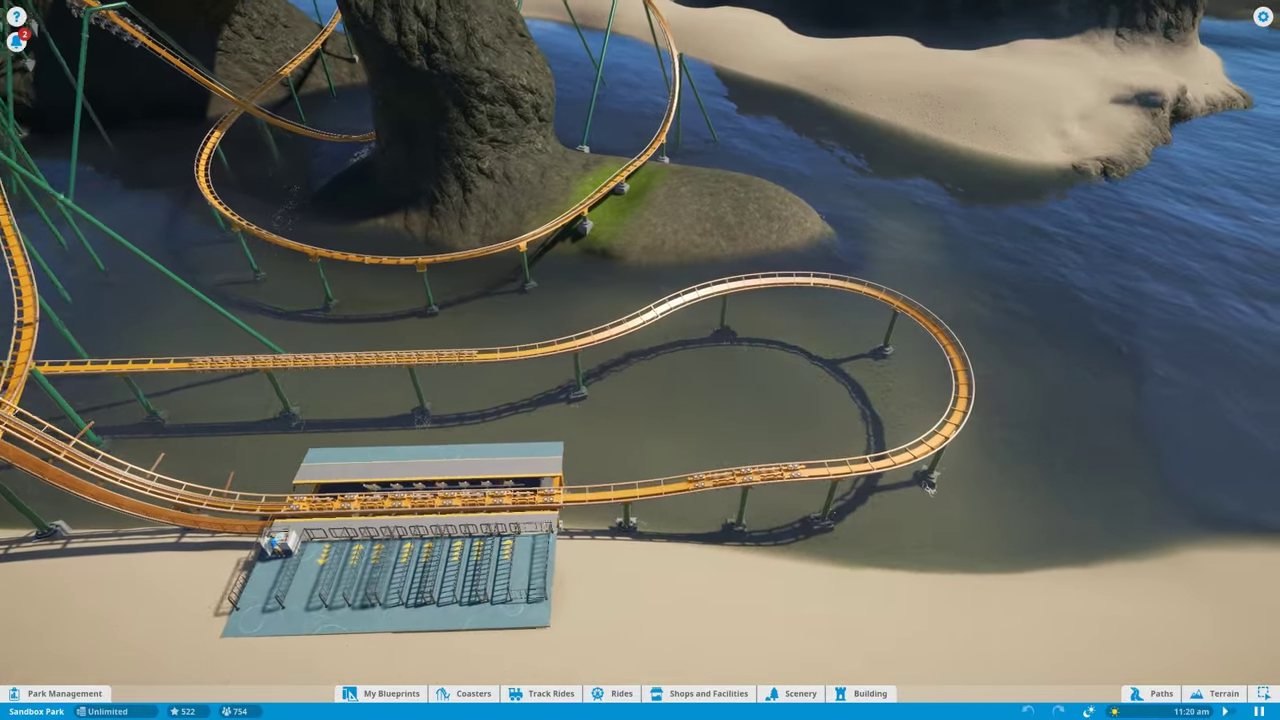
pyautogui.scroll(5, 640, 400)
# Step: Bring up Werewolf 1's ride details and its test ratings
pyautogui.click(436, 476)
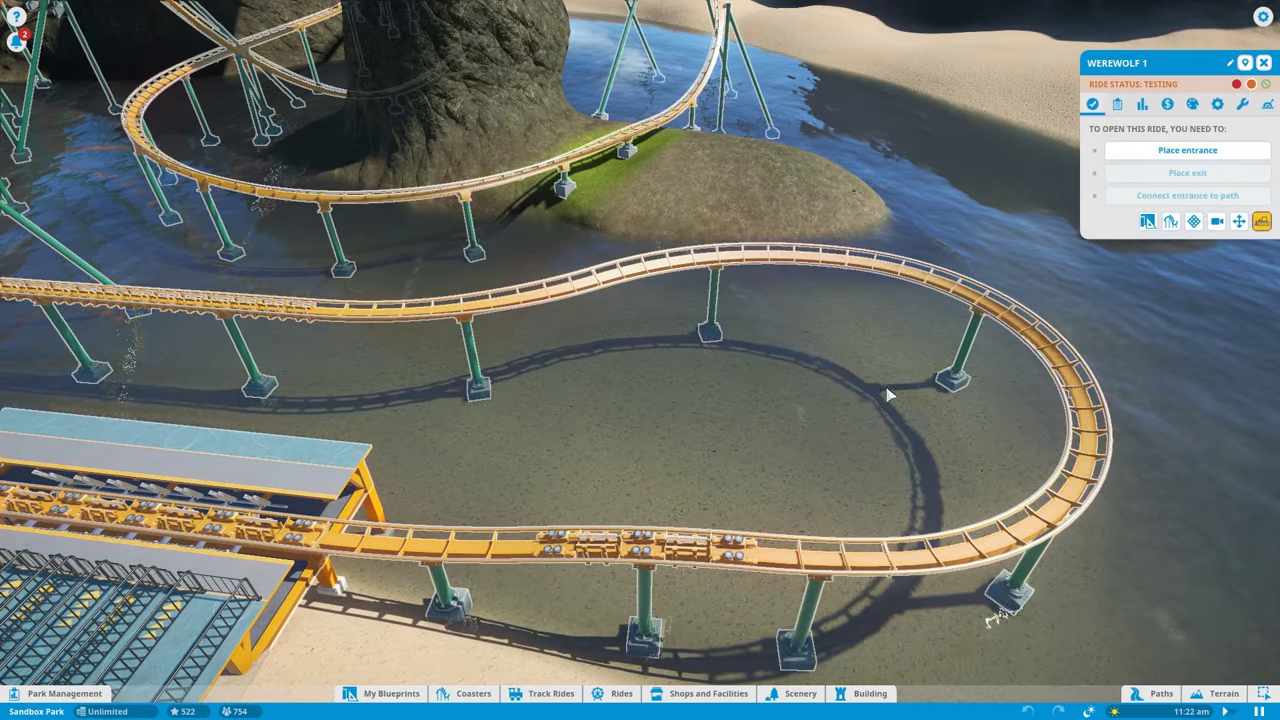
pyautogui.scroll(-5, 887, 397)
pyautogui.moveTo(887, 397); pyautogui.dragTo(640, 400)
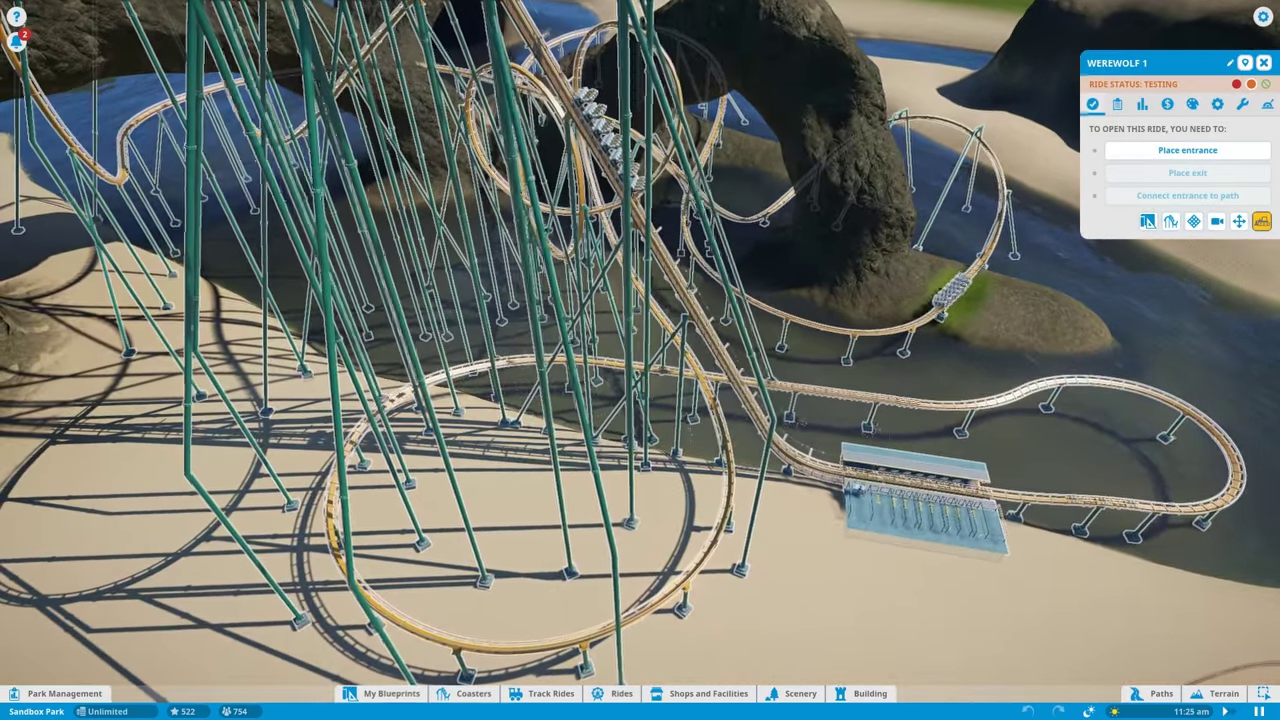
pyautogui.click(1118, 104)
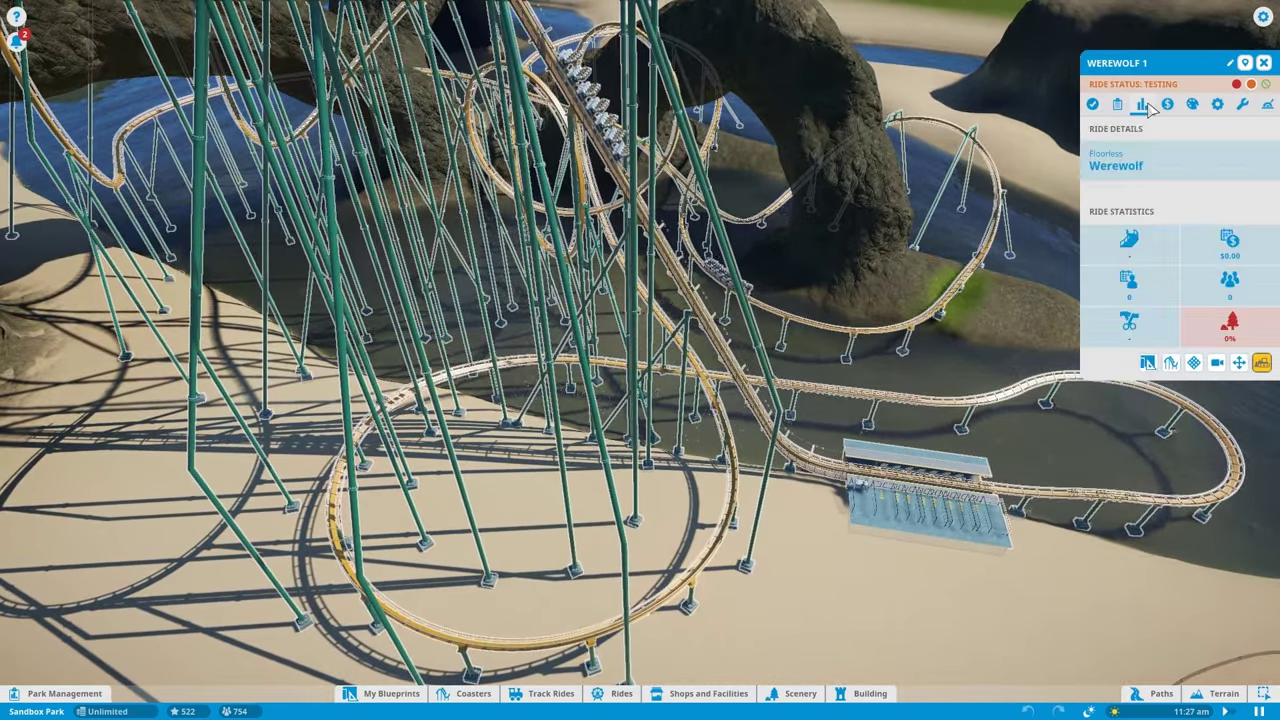
pyautogui.click(1143, 105)
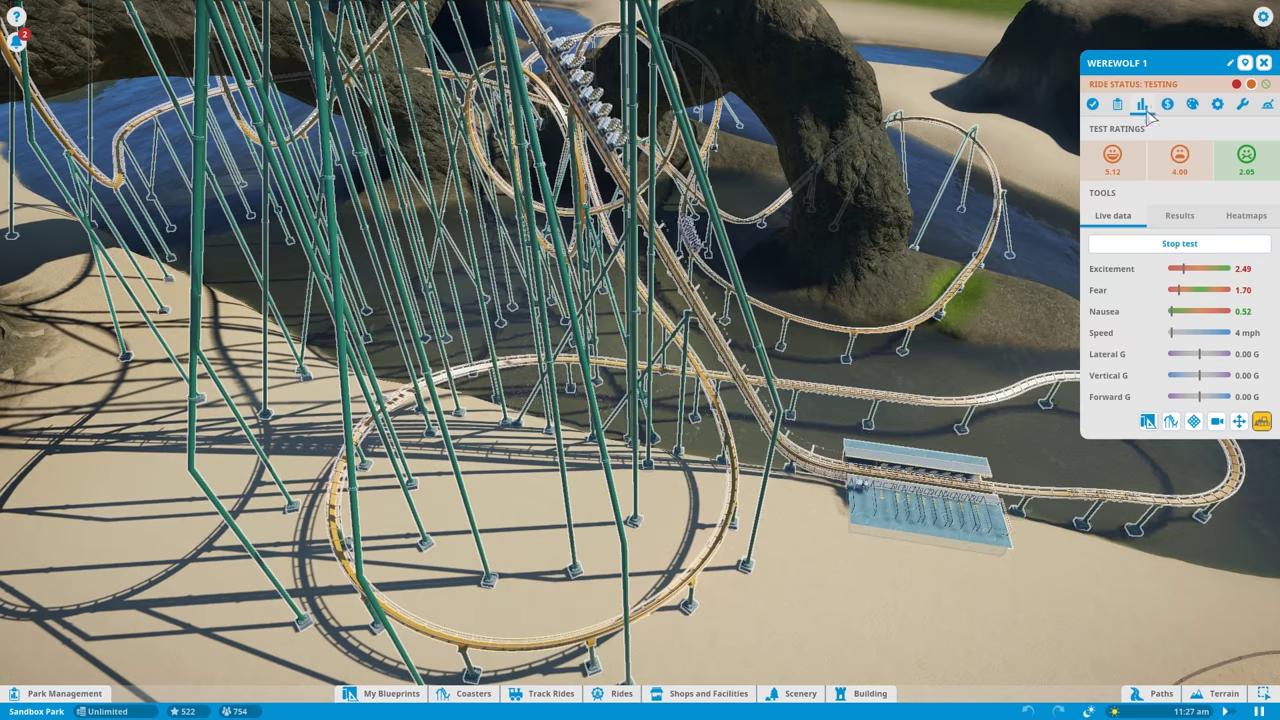
pyautogui.moveTo(640, 400); pyautogui.dragTo(678, 438)
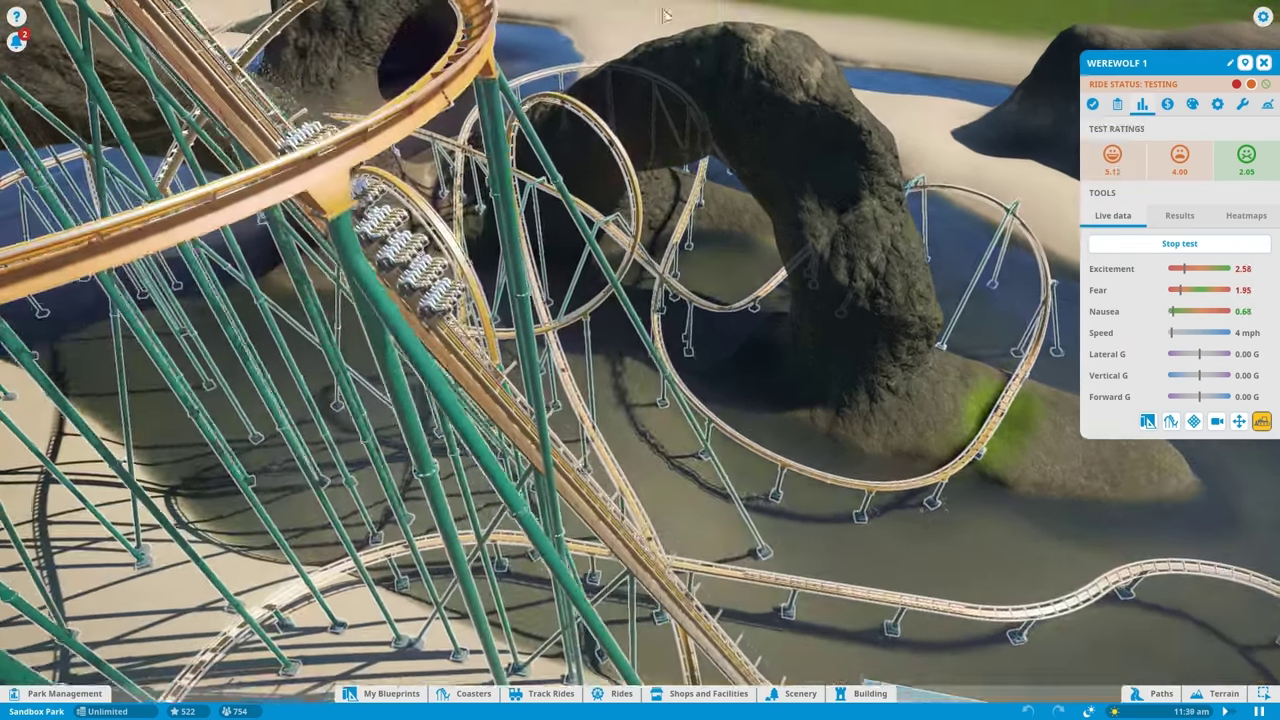
pyautogui.scroll(-5, 678, 438)
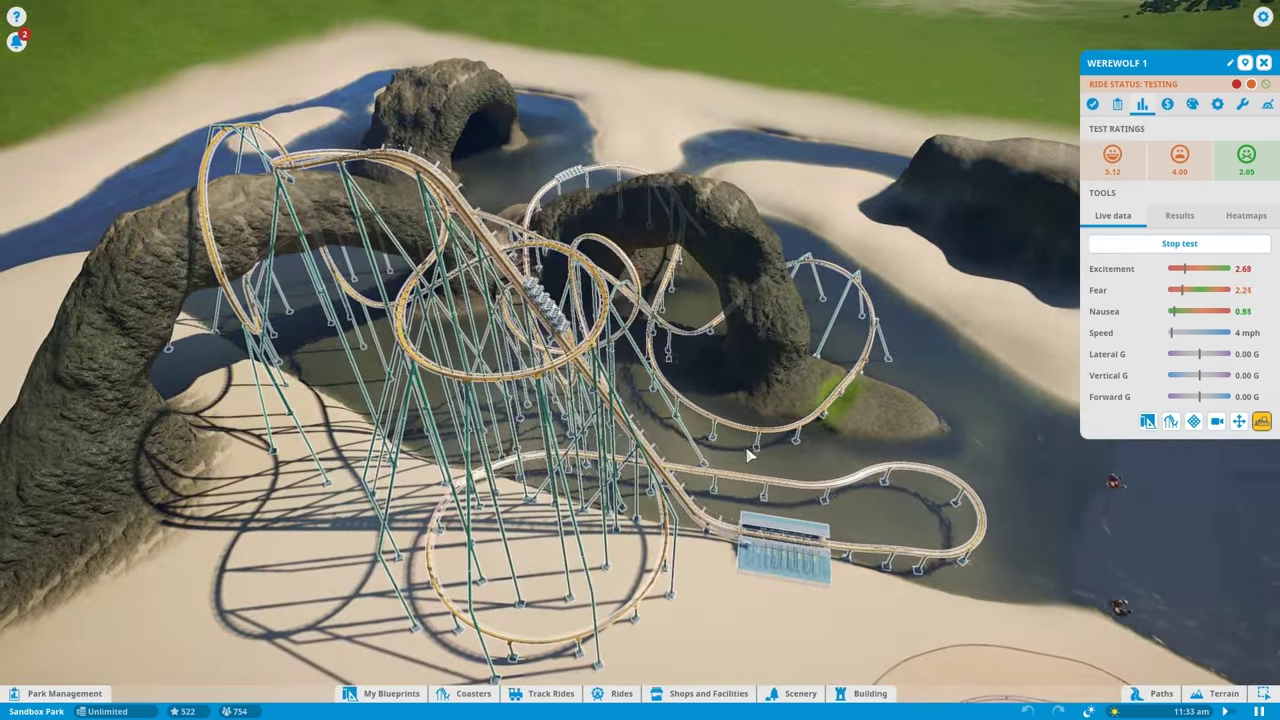
# Step: Look over the Fear Extractor station and plaza, then reopen Werewolf 1's test ratings
pyautogui.moveTo(862, 417); pyautogui.dragTo(487, 432)
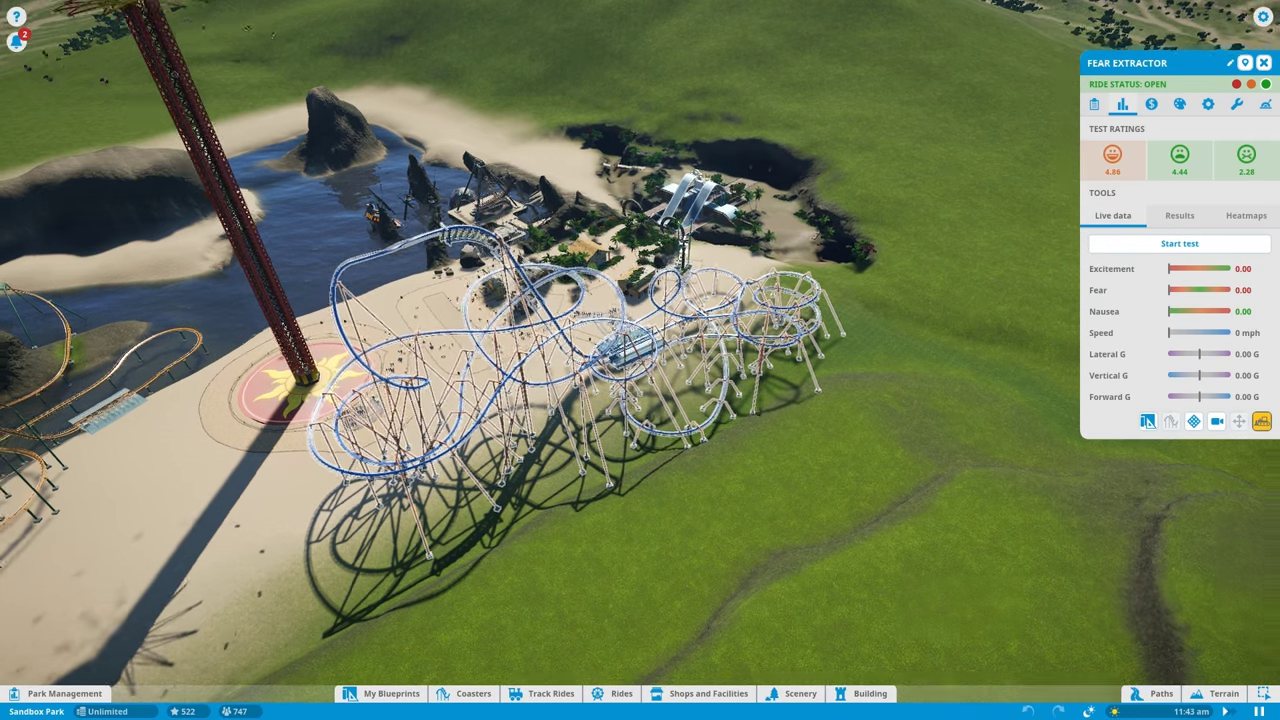
pyautogui.moveTo(640, 400); pyautogui.dragTo(500, 300)
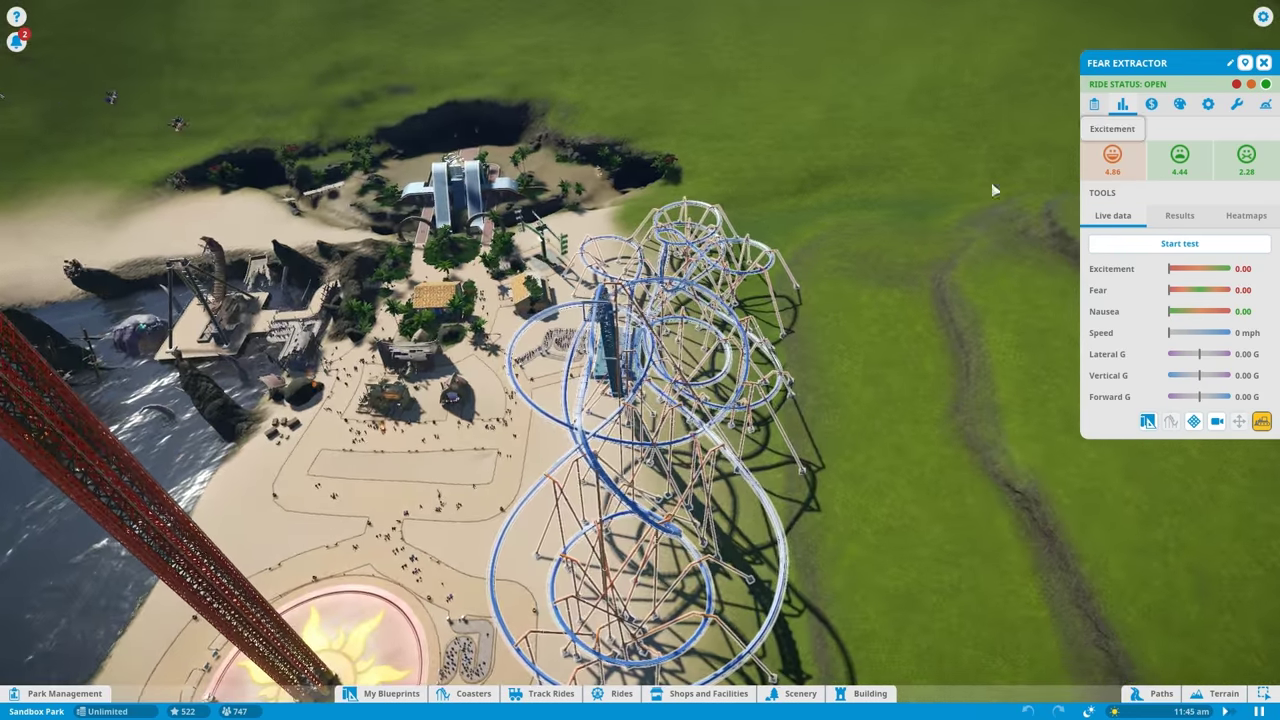
pyautogui.scroll(5, 900, 300)
pyautogui.scroll(4, 672, 382)
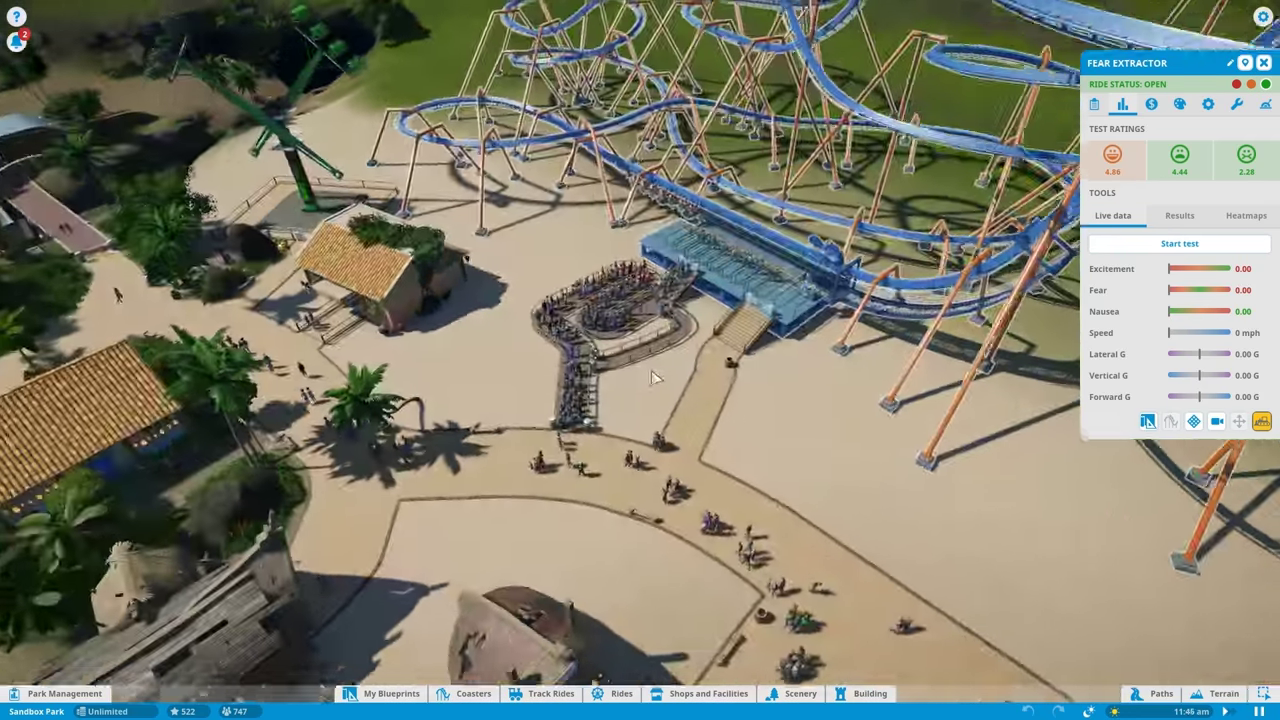
pyautogui.moveTo(700, 400)
pyautogui.mouseDown()
pyautogui.moveTo(672, 382)
pyautogui.moveTo(878, 117)
pyautogui.mouseUp()
pyautogui.scroll(-5, 672, 382)
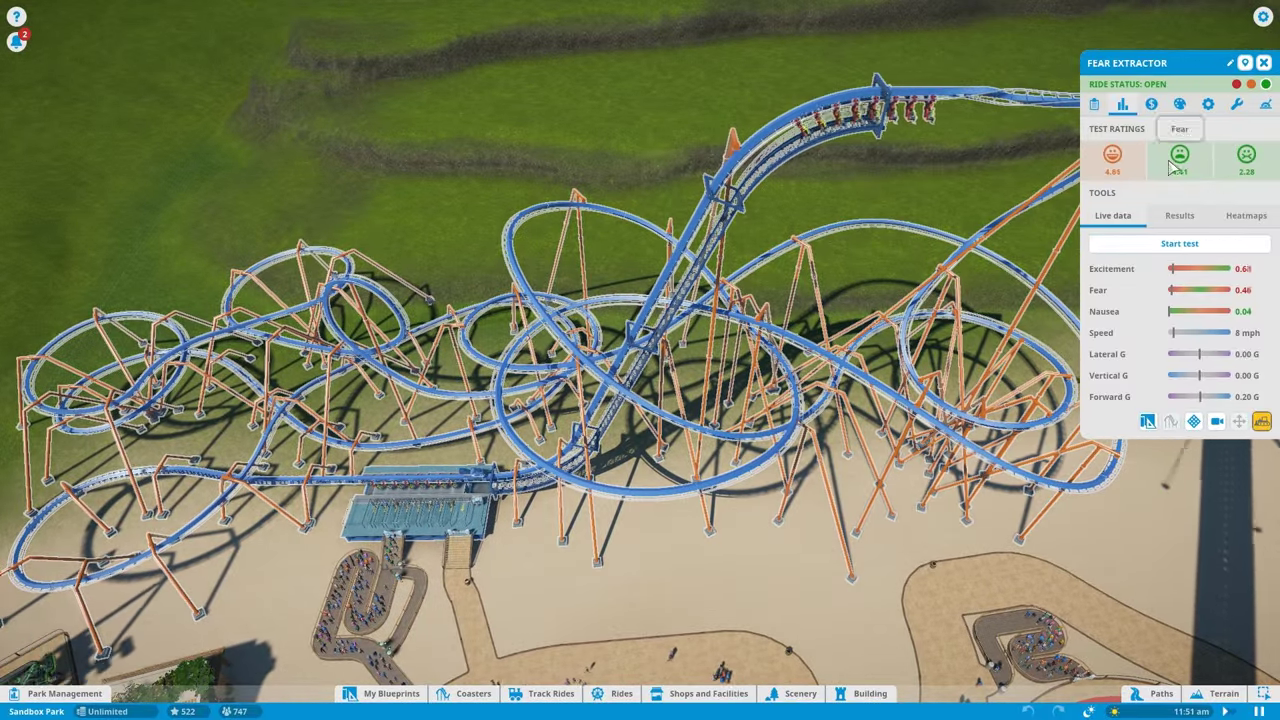
pyautogui.moveTo(640, 400); pyautogui.dragTo(500, 300)
pyautogui.scroll(5, 500, 415)
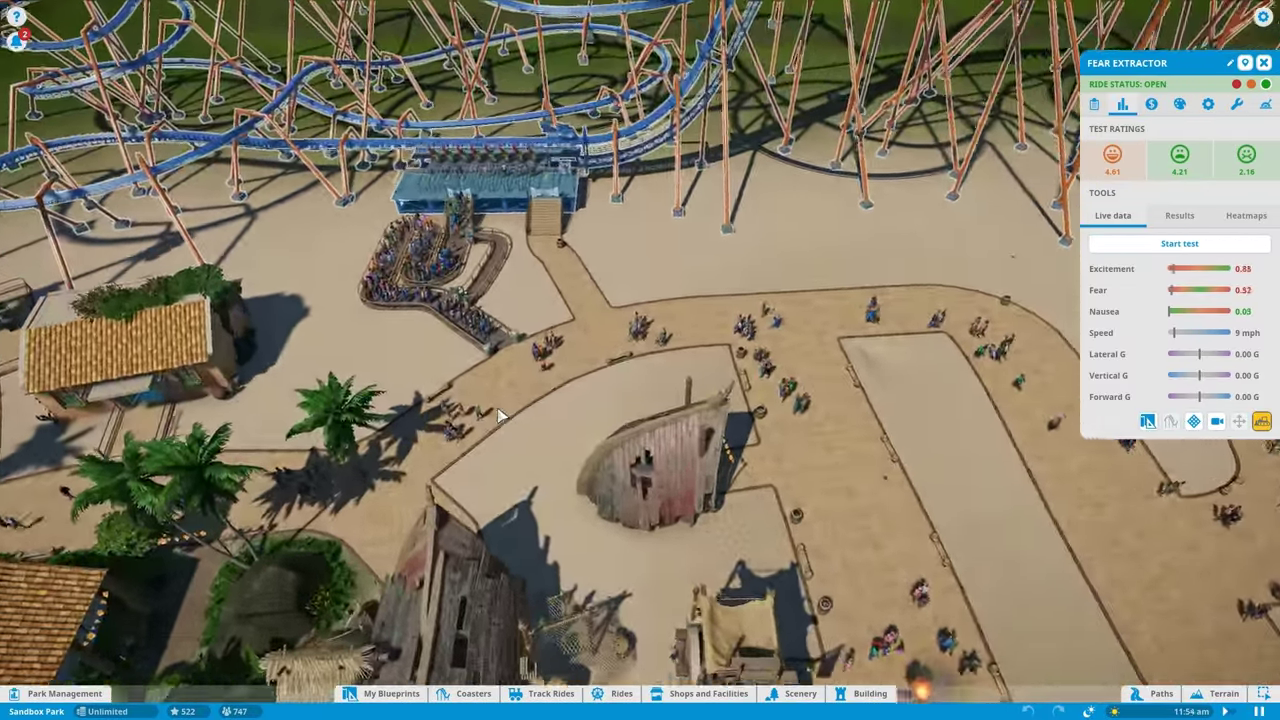
pyautogui.scroll(4, 500, 415)
pyautogui.moveTo(500, 415); pyautogui.dragTo(640, 360)
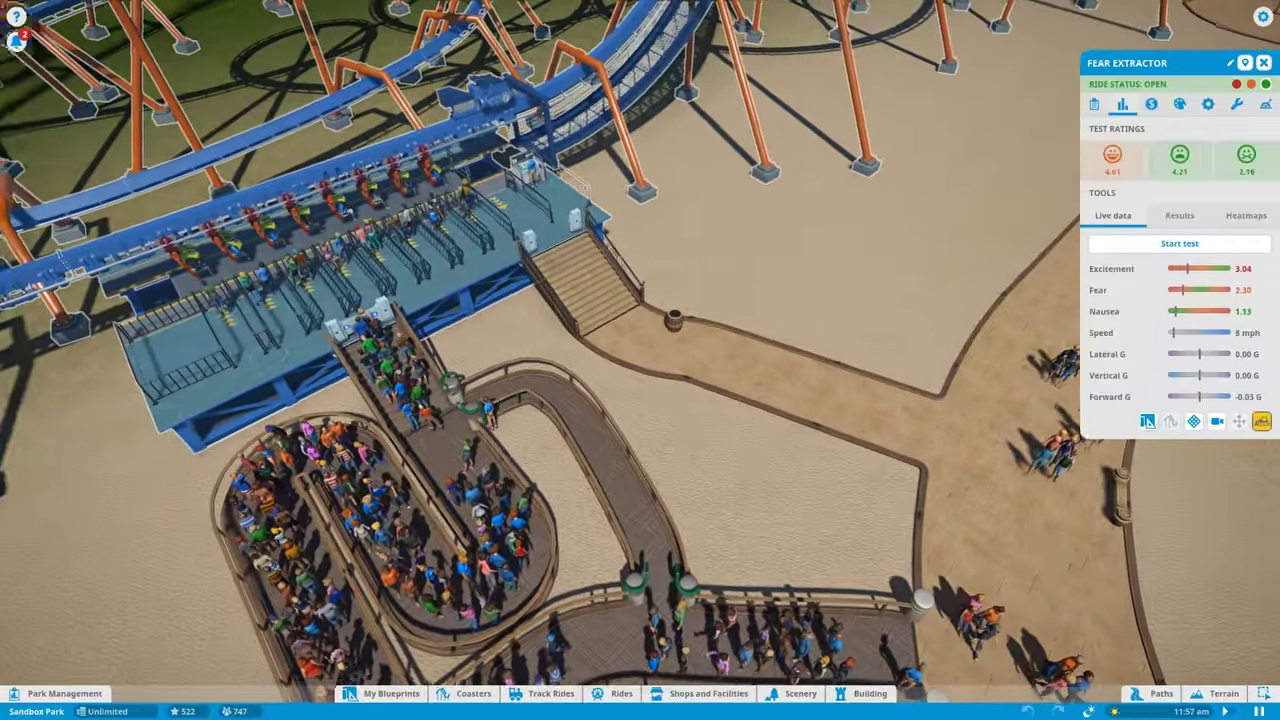
pyautogui.scroll(-6, 572, 395)
pyautogui.moveTo(572, 395)
pyautogui.mouseDown()
pyautogui.moveTo(706, 436)
pyautogui.moveTo(819, 409)
pyautogui.moveTo(924, 284)
pyautogui.mouseUp()
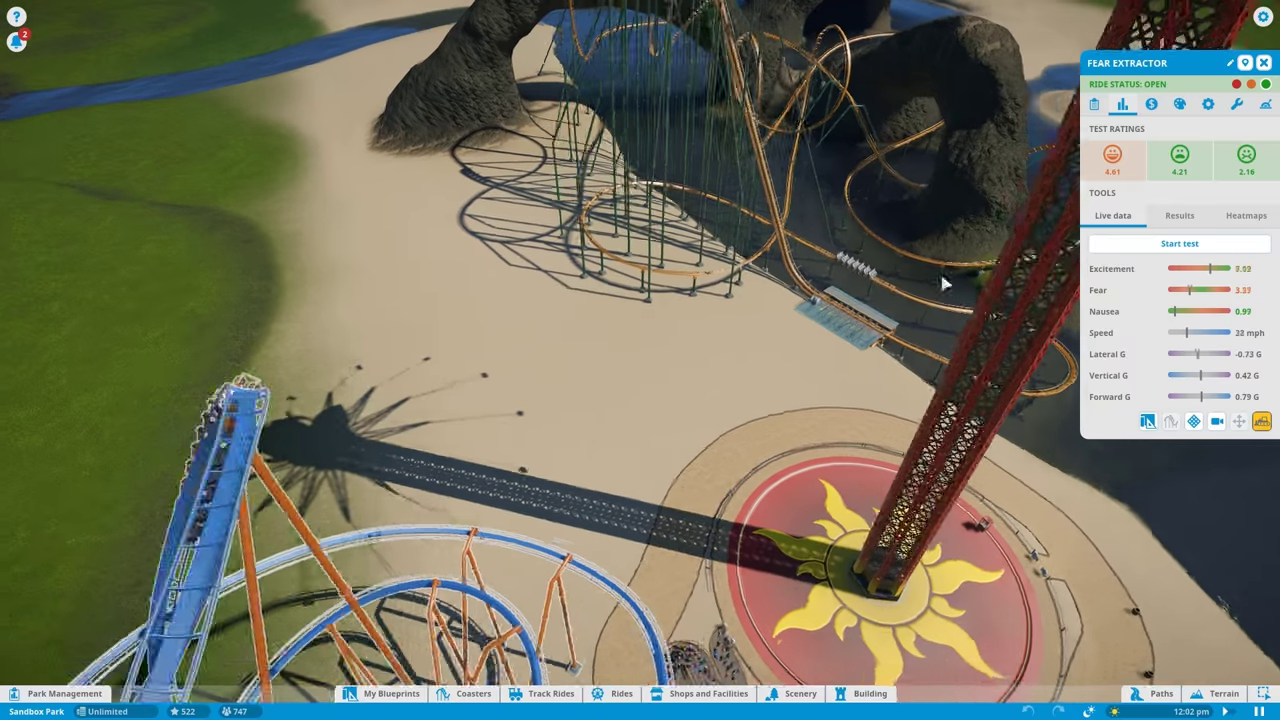
pyautogui.click(924, 284)
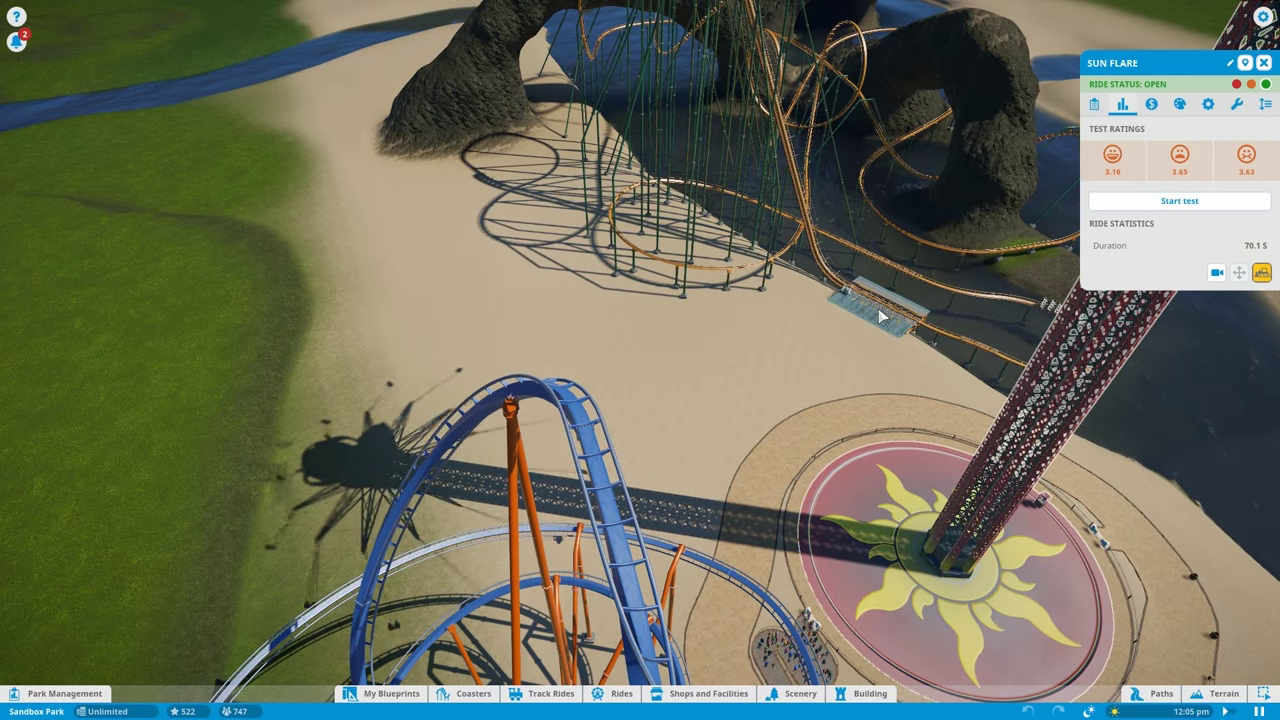
pyautogui.moveTo(884, 316); pyautogui.dragTo(781, 272)
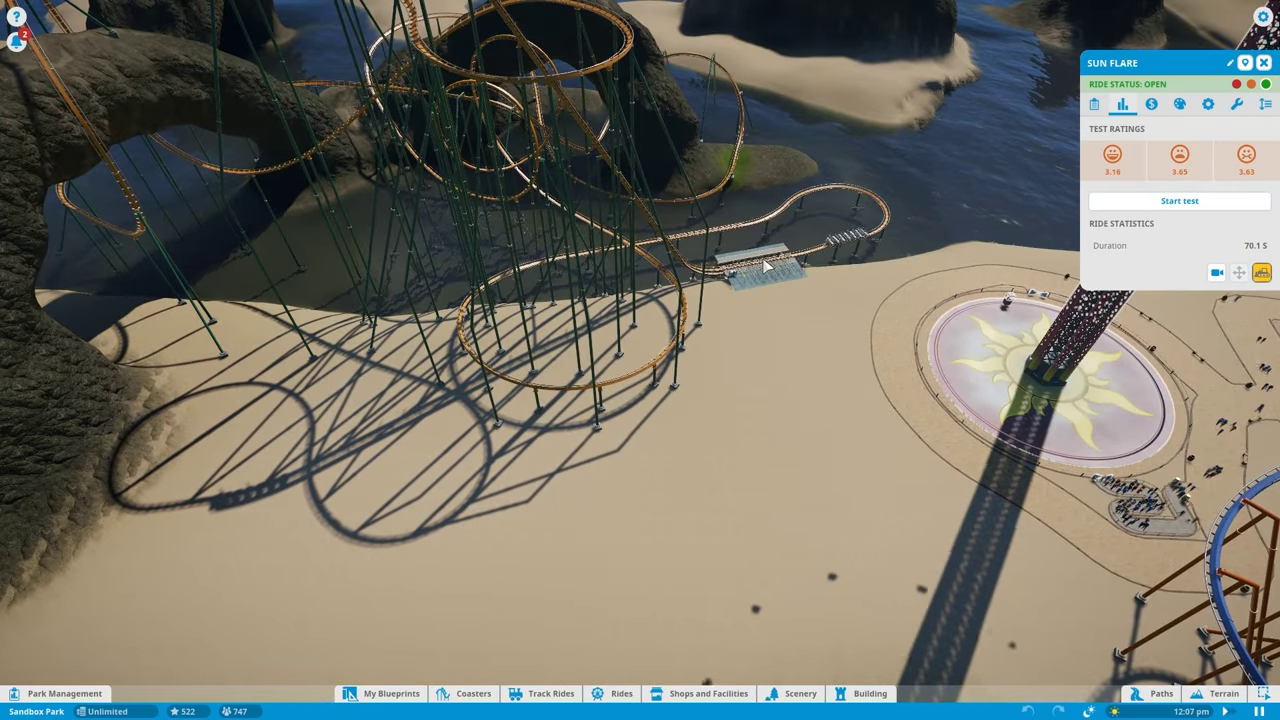
pyautogui.click(765, 266)
pyautogui.click(1141, 104)
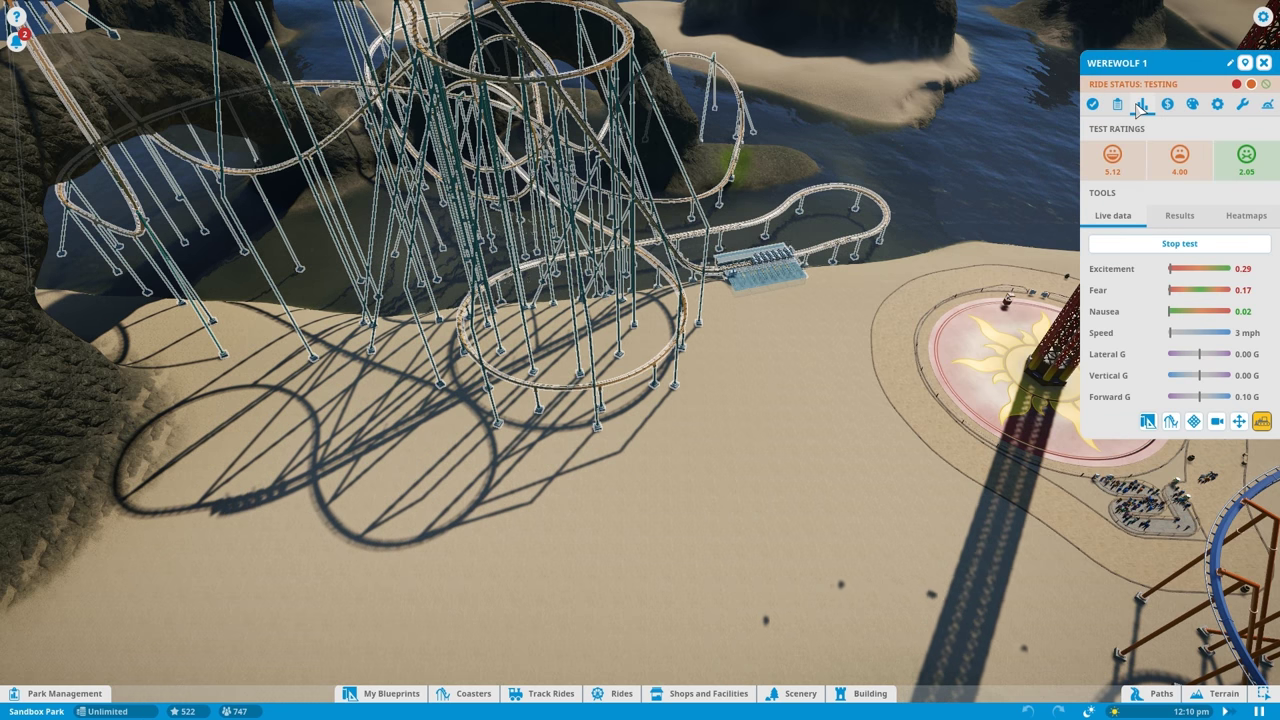
# Step: Check and close Fear Extractor's details, then reselect Werewolf 1 near the rock crossing
pyautogui.moveTo(700, 400); pyautogui.dragTo(1020, 520)
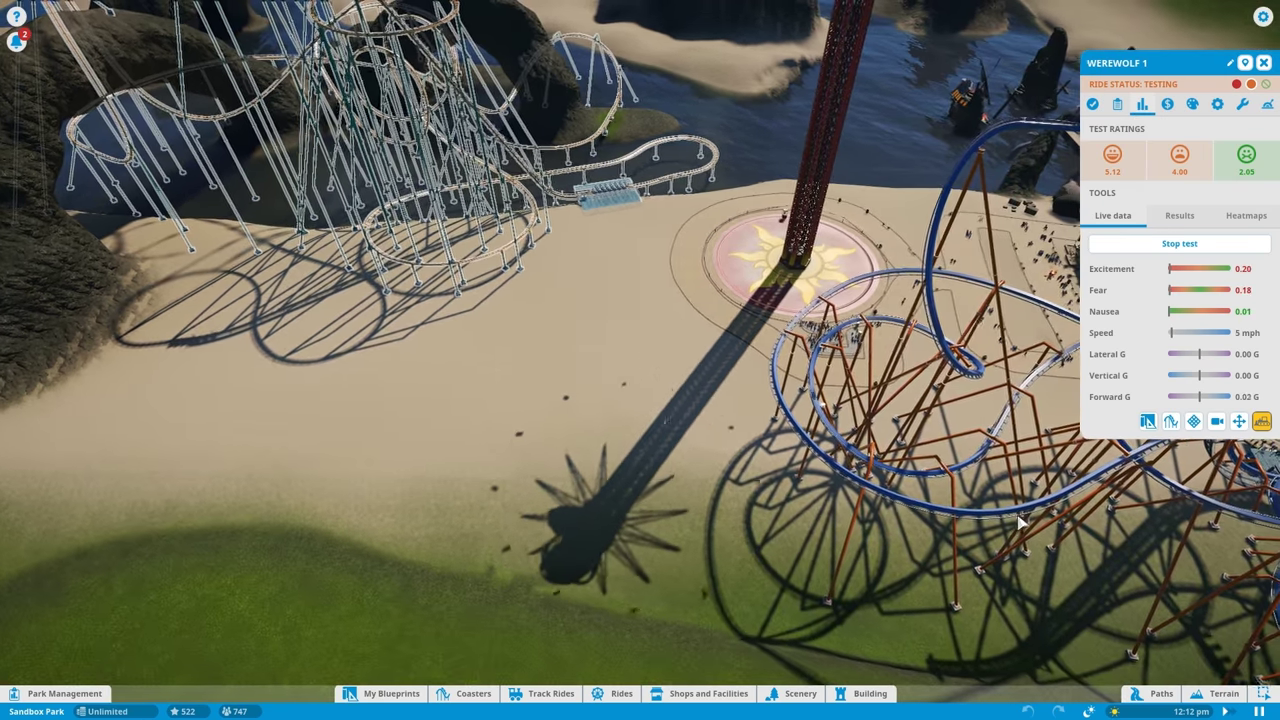
pyautogui.click(1020, 520)
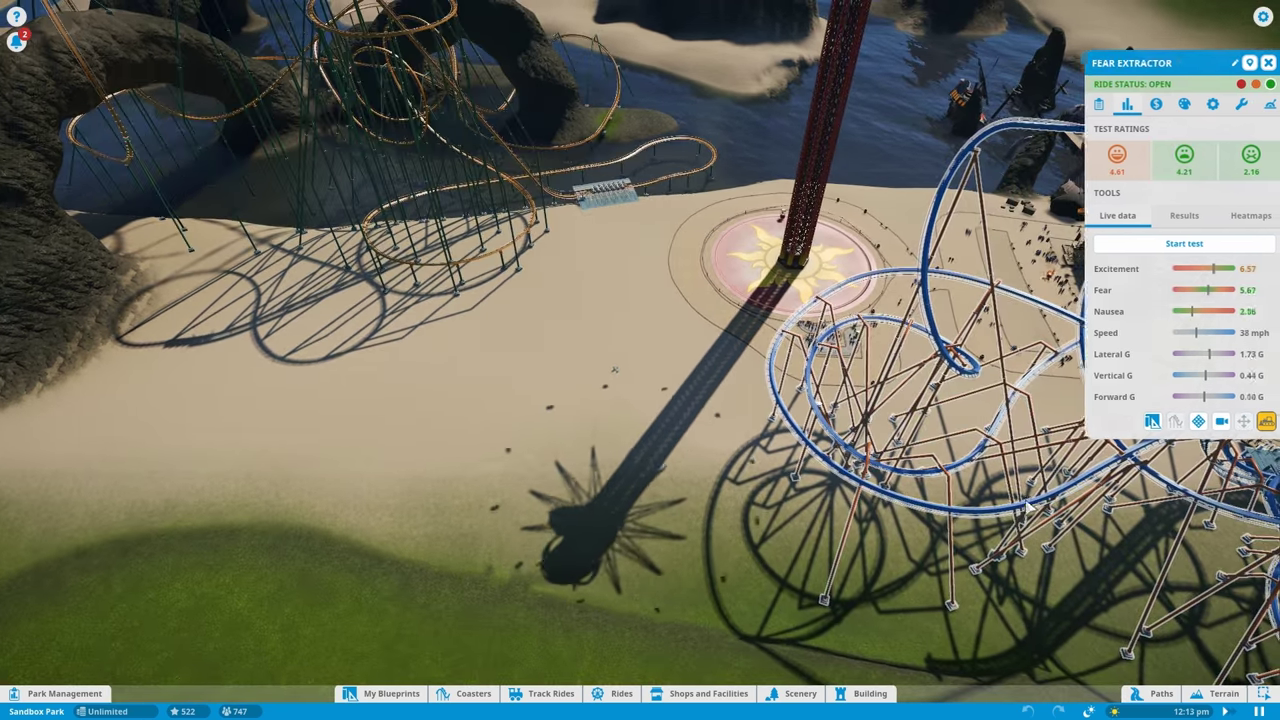
pyautogui.moveTo(400, 250); pyautogui.dragTo(700, 400)
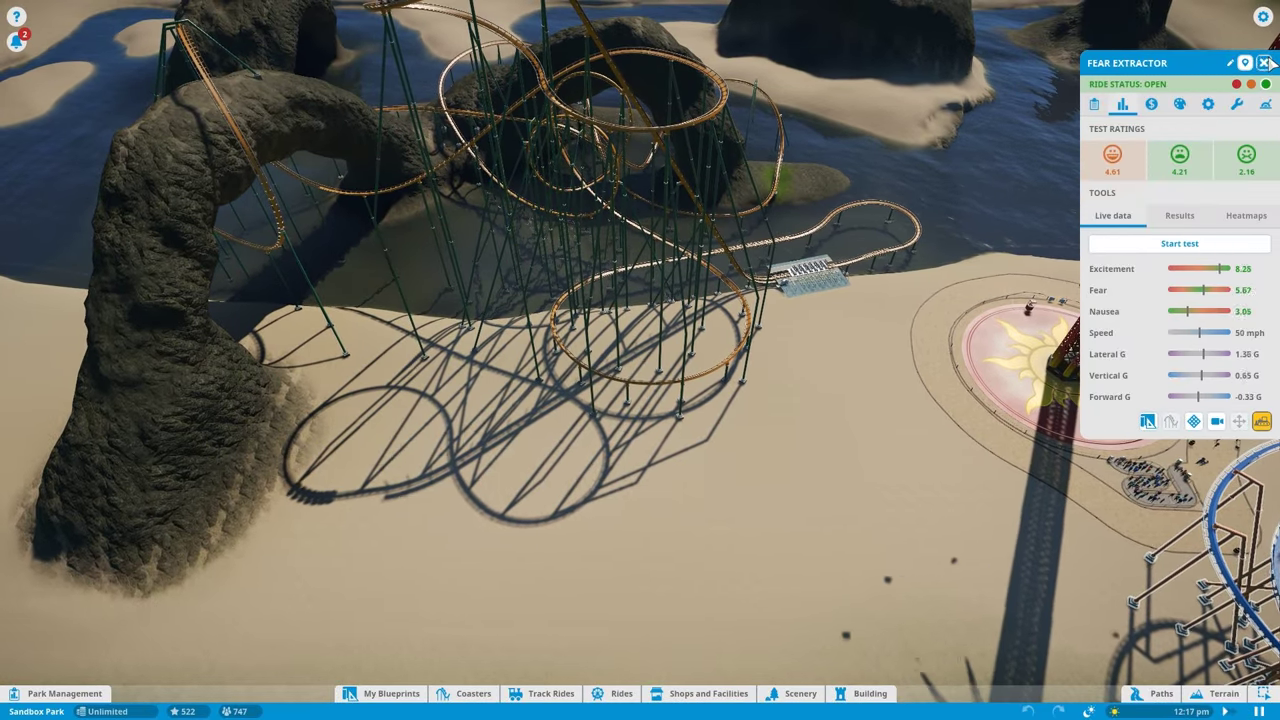
pyautogui.click(1266, 63)
pyautogui.click(835, 275)
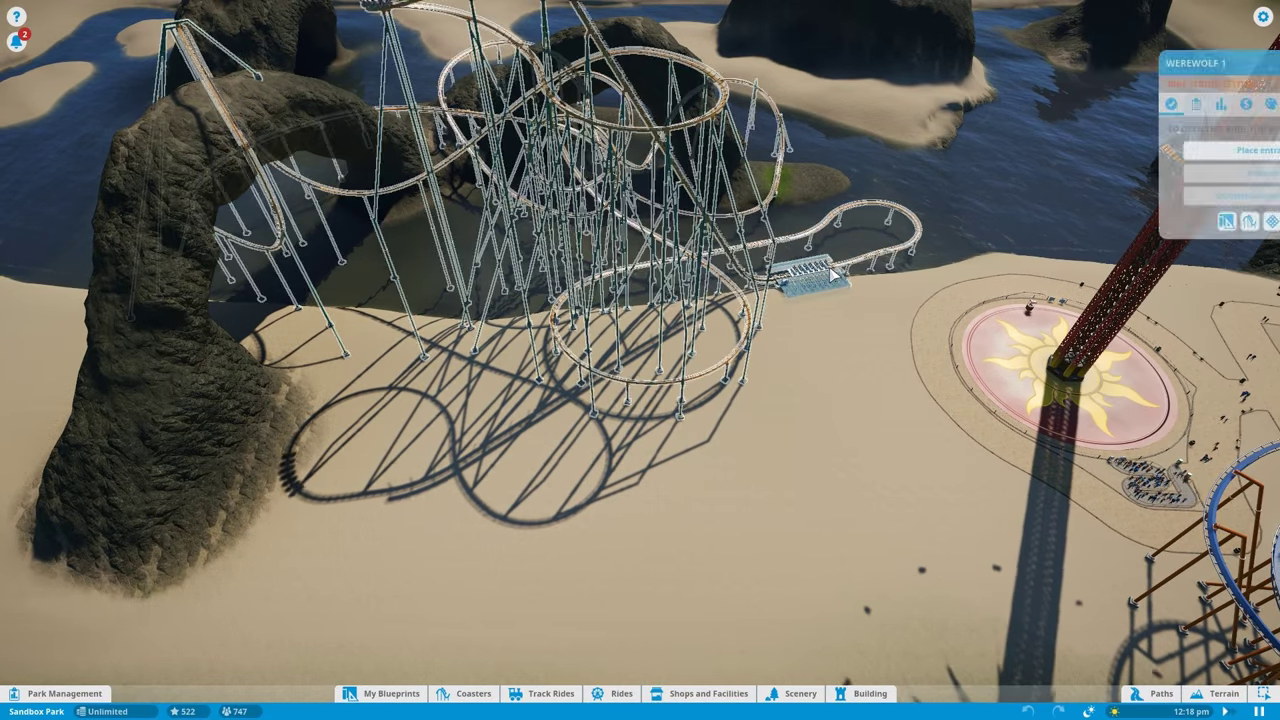
pyautogui.moveTo(775, 282); pyautogui.dragTo(640, 360)
pyautogui.scroll(3, 640, 360)
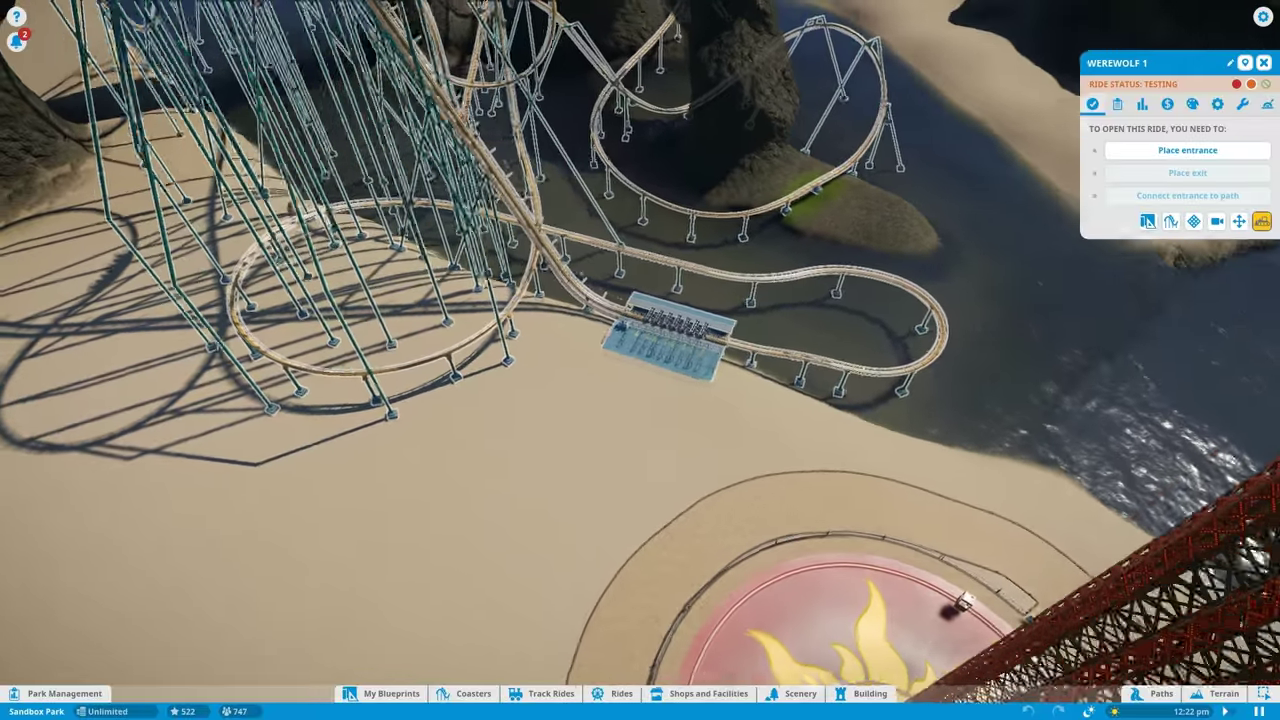
pyautogui.moveTo(700, 300); pyautogui.dragTo(500, 450)
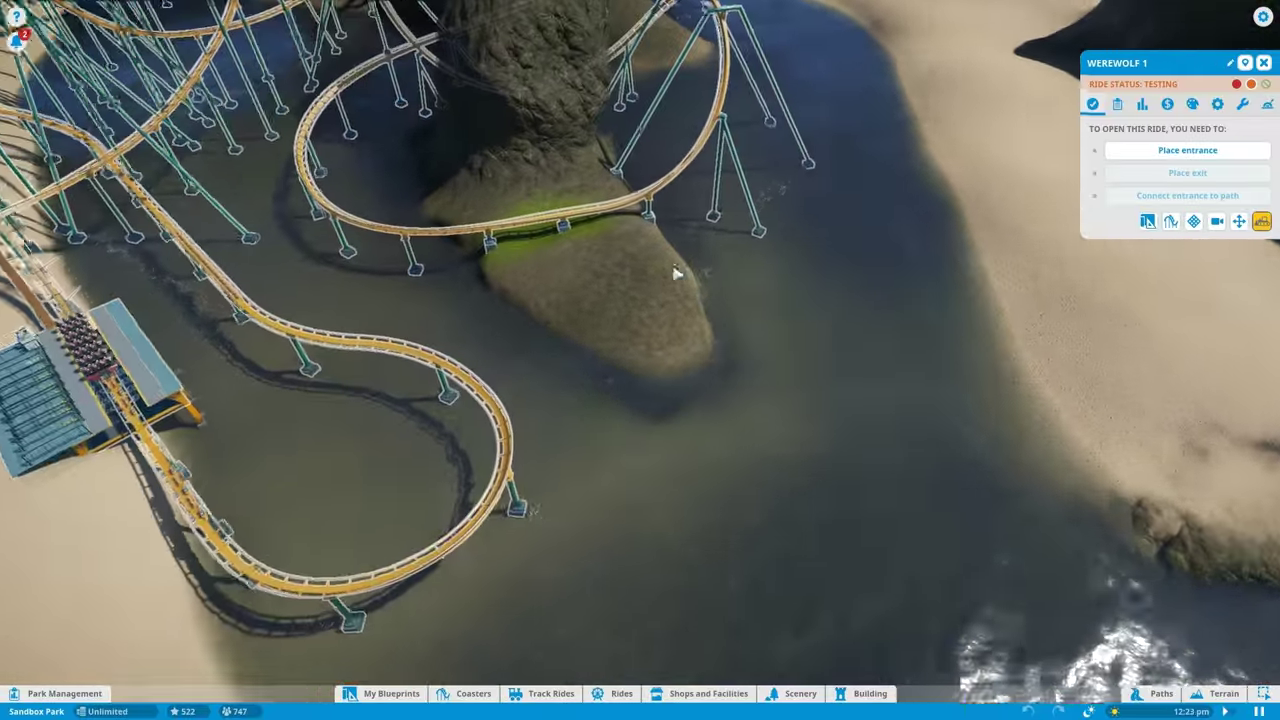
pyautogui.scroll(4, 640, 360)
pyautogui.scroll(3, 640, 360)
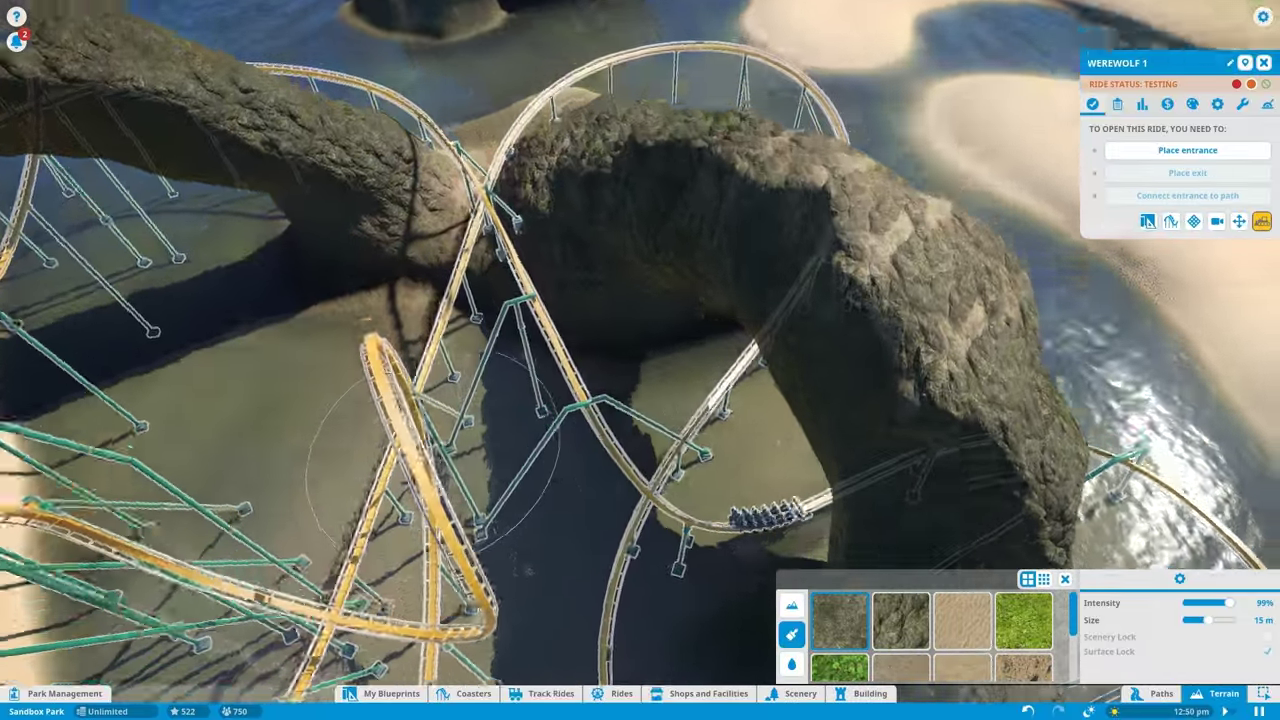
# Step: Move the view around the rock arch terrain toward Werewolf 1's beachside station
pyautogui.moveTo(640, 360); pyautogui.dragTo(560, 420)
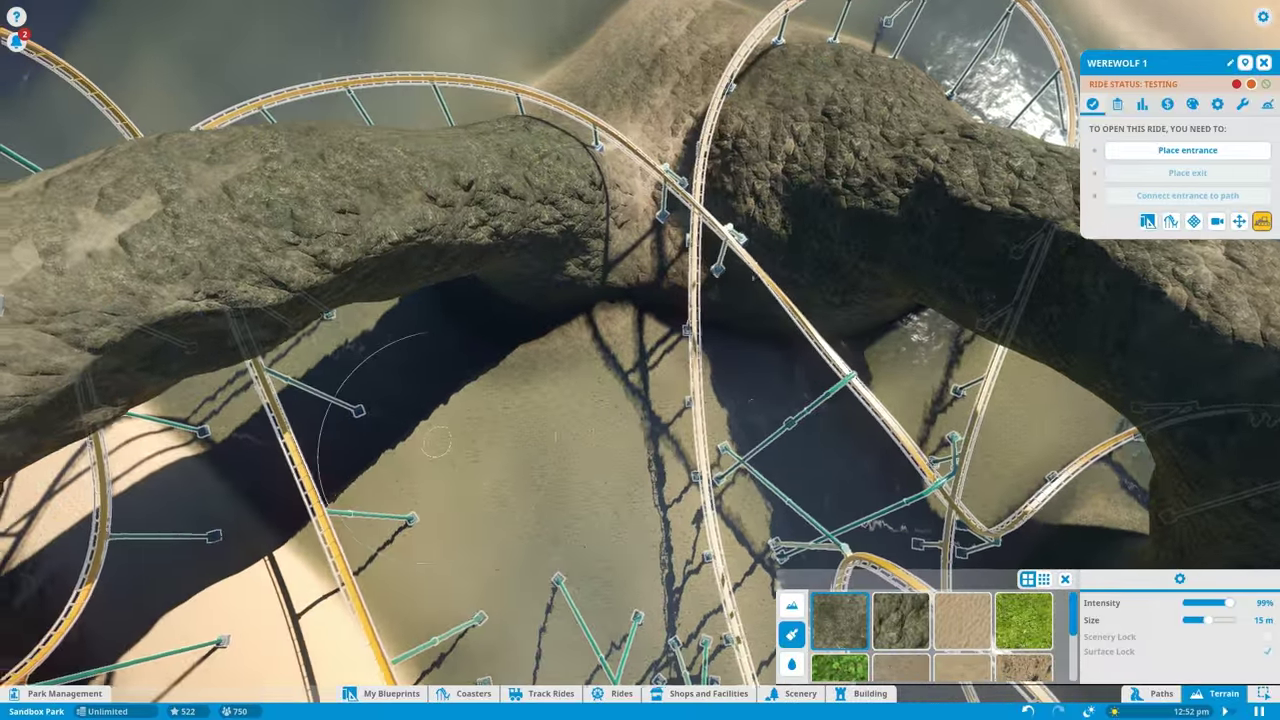
pyautogui.moveTo(437, 444); pyautogui.dragTo(508, 400)
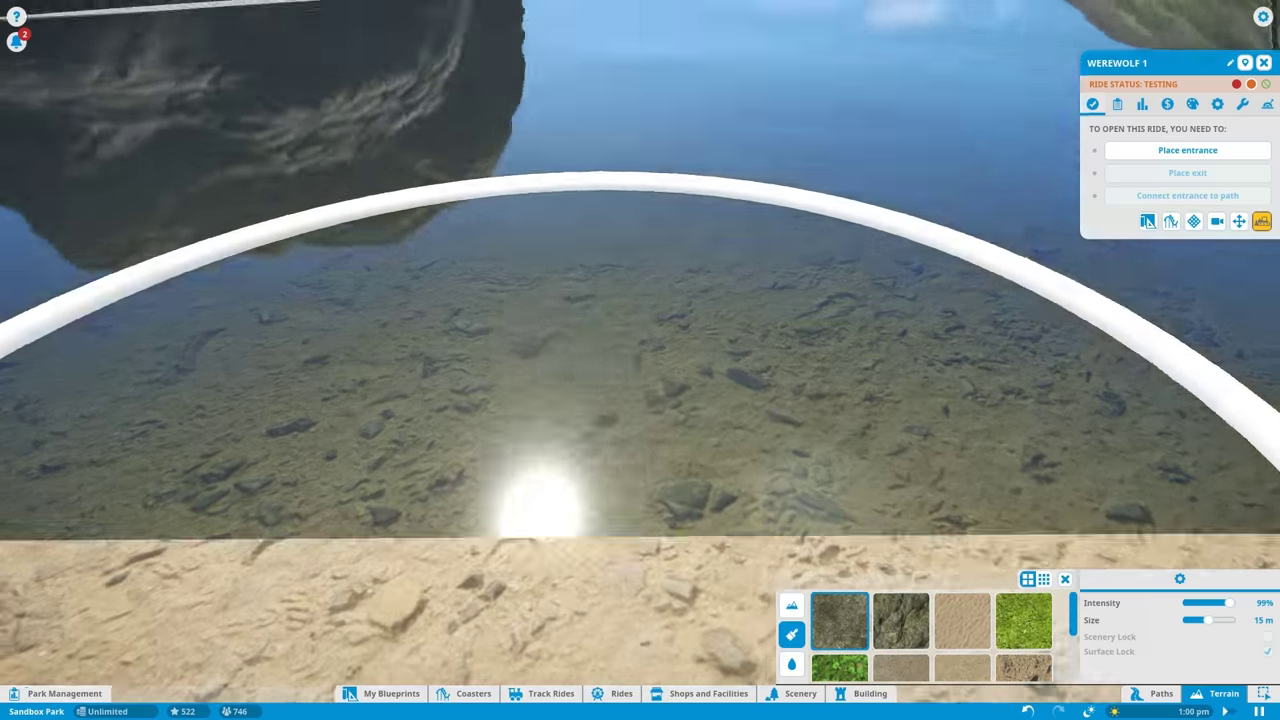
pyautogui.press('w')
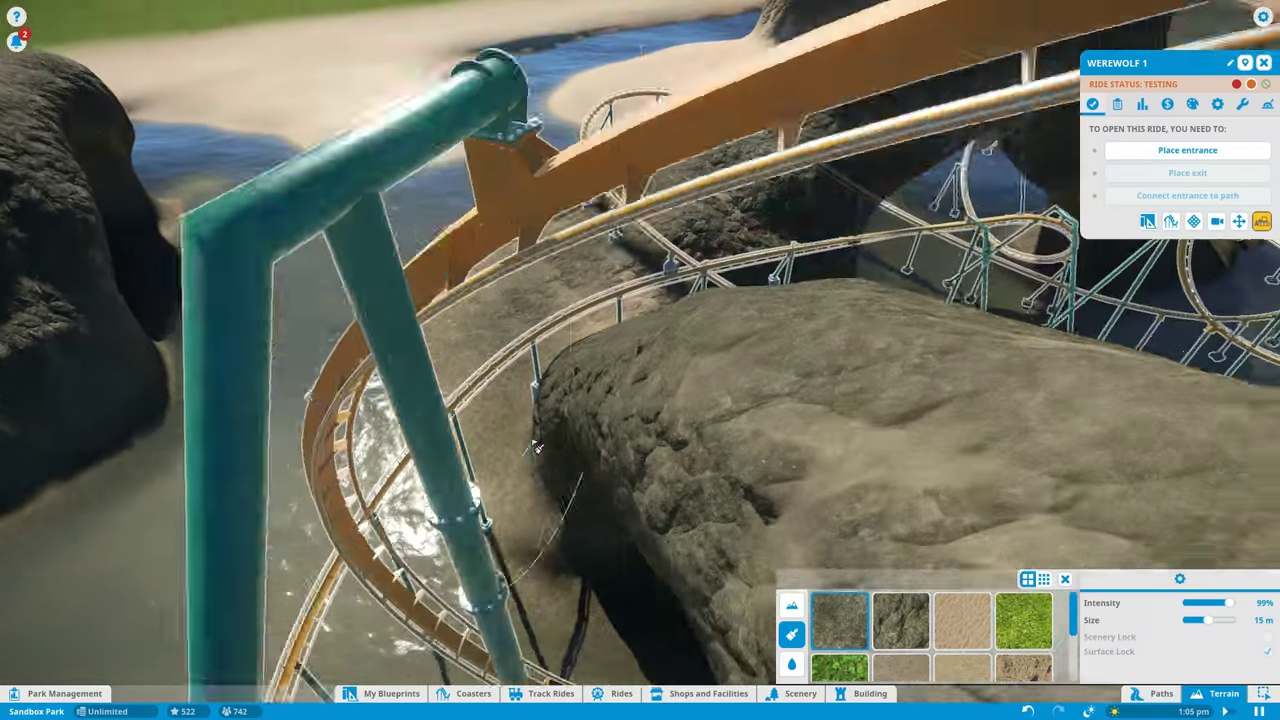
pyautogui.scroll(-8, 537, 447)
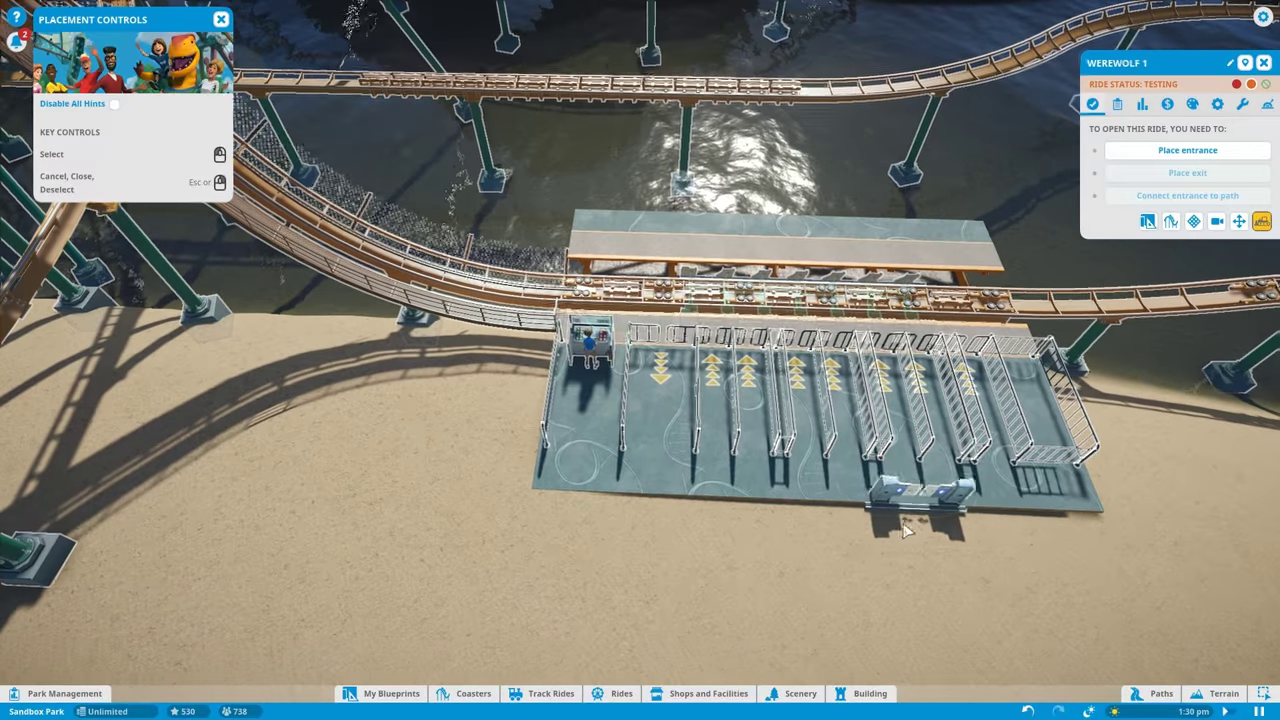
# Step: Place Werewolf 1's entrance and exit gates on its beachside station
pyautogui.click(905, 530)
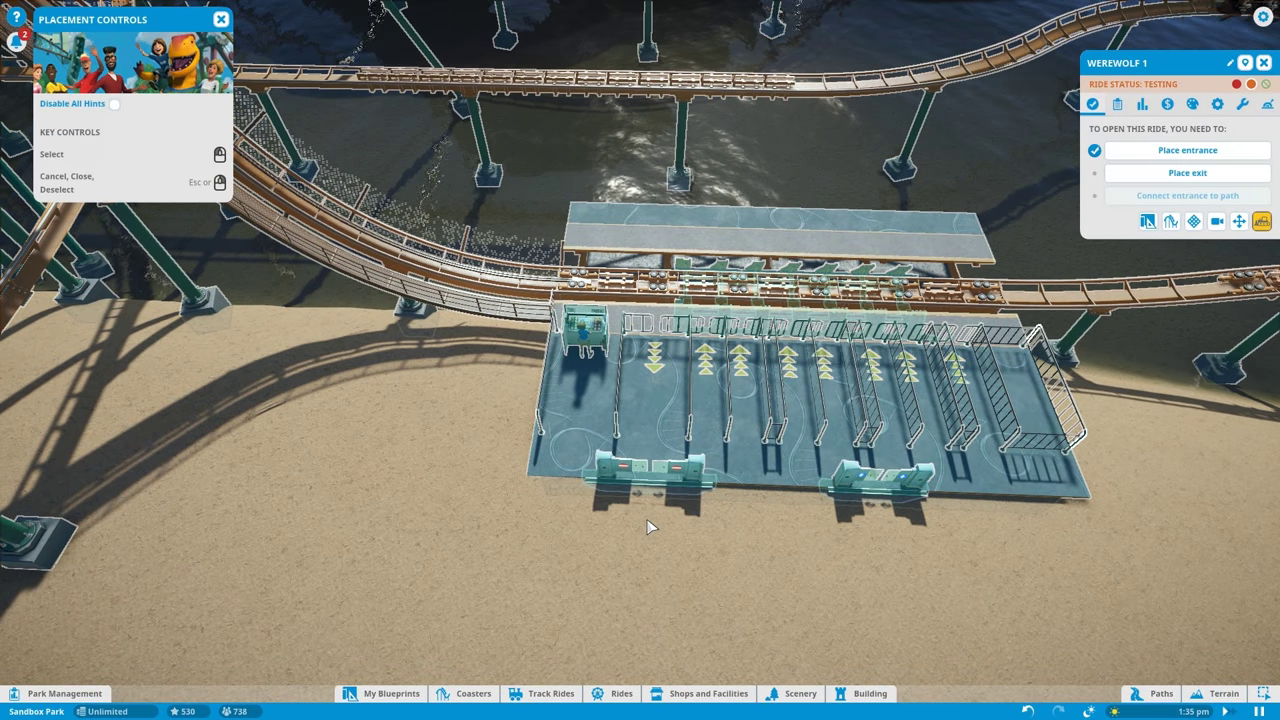
pyautogui.click(648, 527)
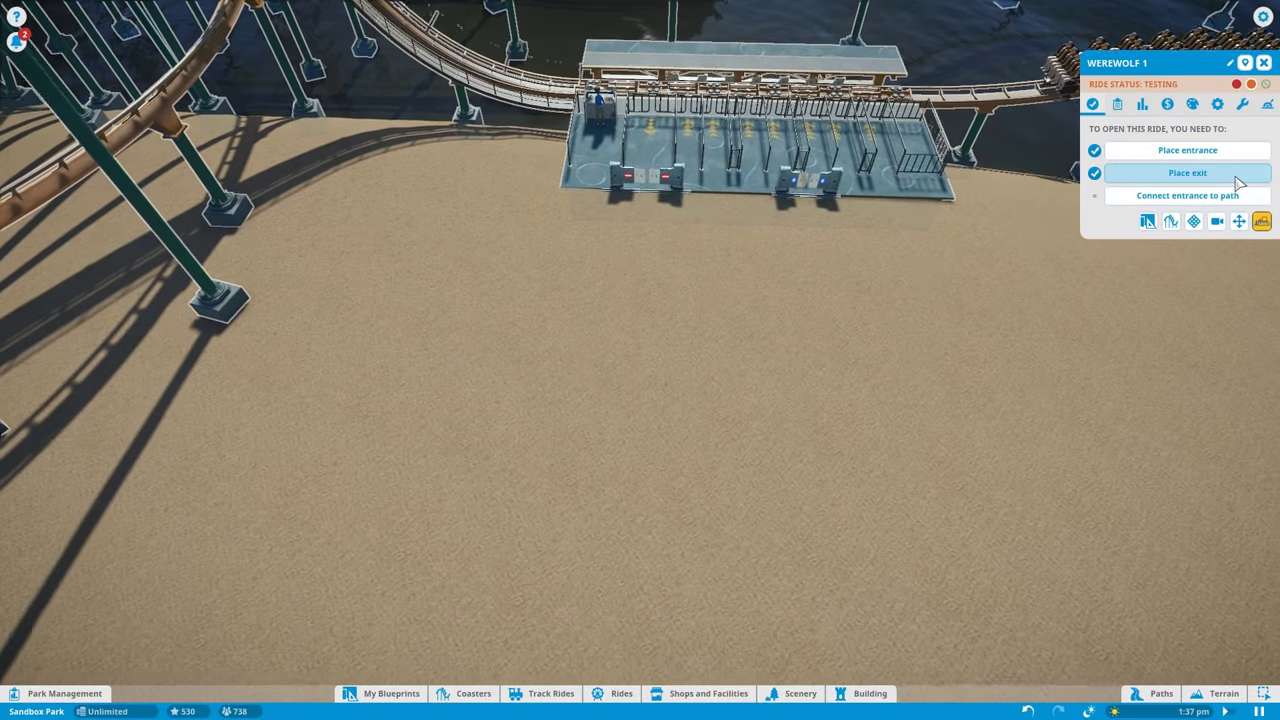
pyautogui.click(1187, 195)
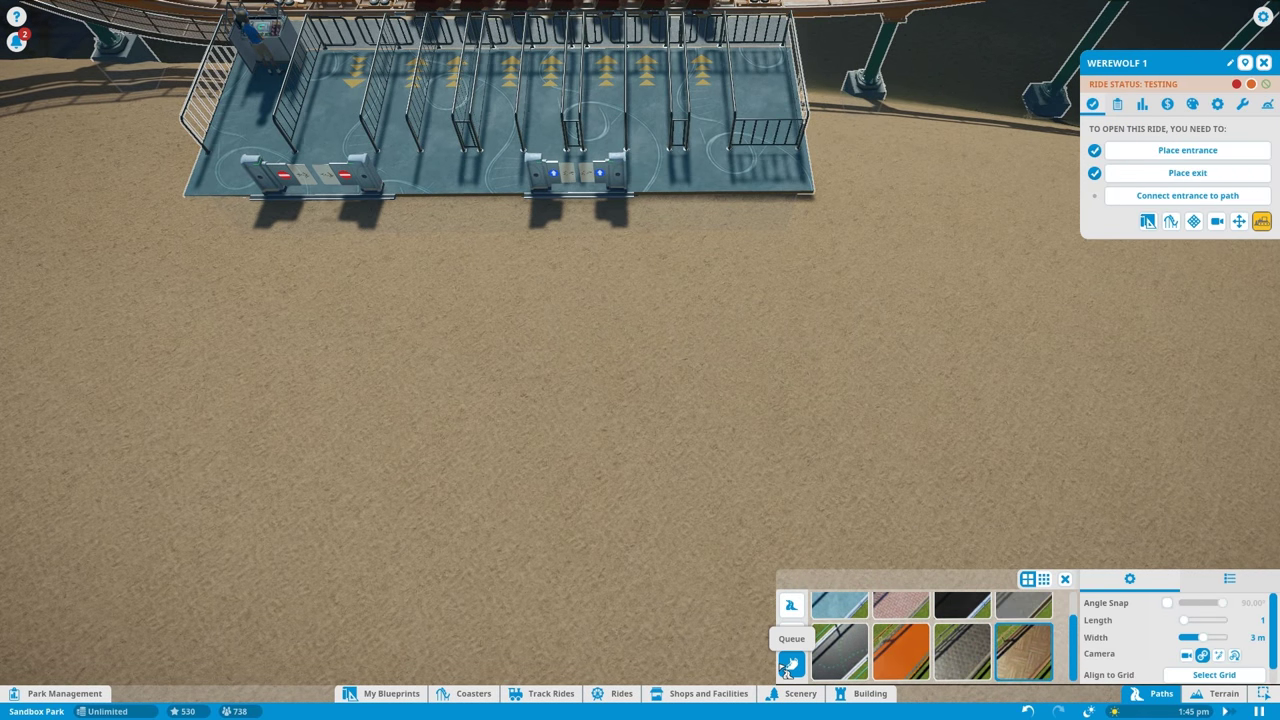
pyautogui.scroll(-5, 700, 500)
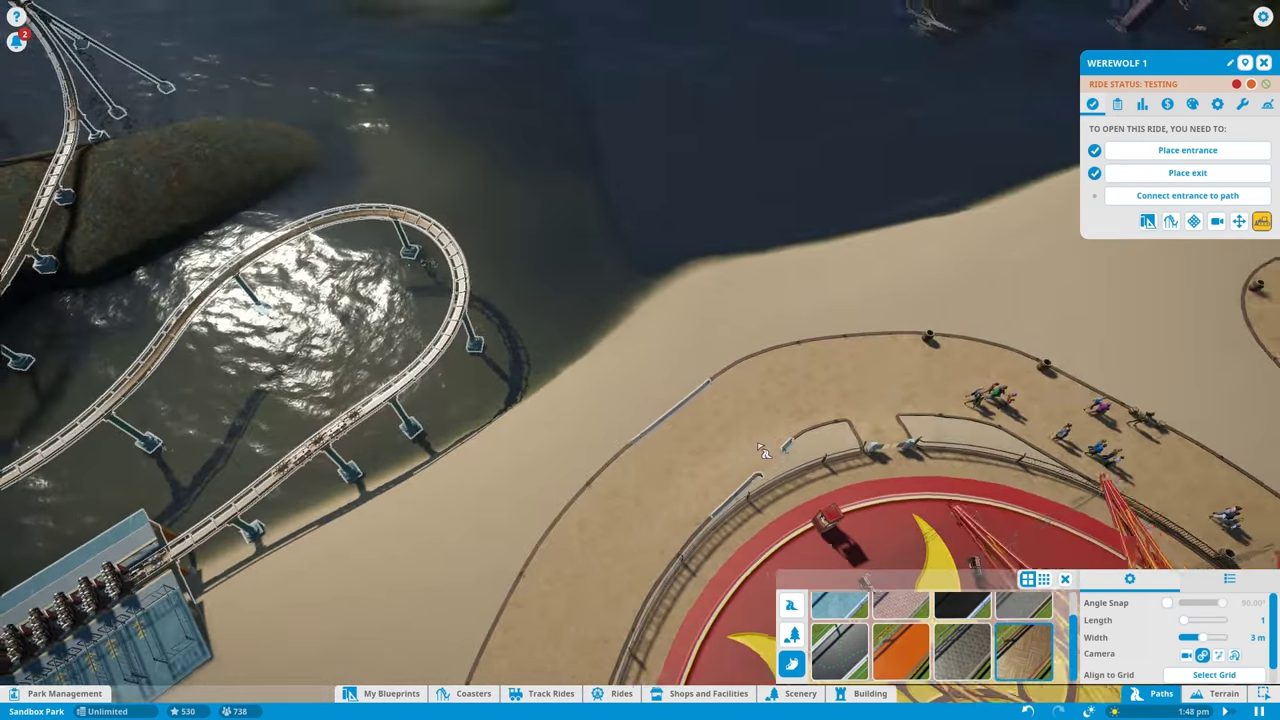
# Step: Lay curved queue sections from Werewolf 1's entrance across the sand with 45° angle snap
pyautogui.moveTo(762, 452)
pyautogui.mouseDown()
pyautogui.moveTo(272, 480)
pyautogui.moveTo(745, 334)
pyautogui.mouseUp()
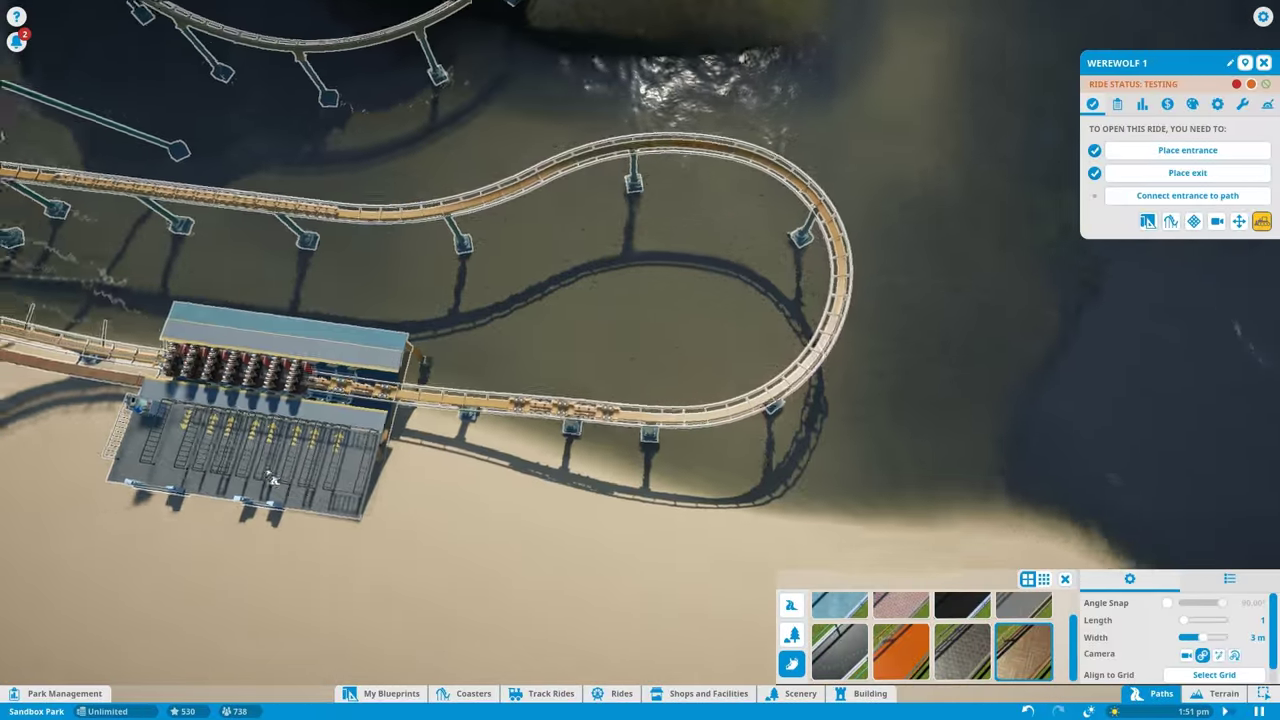
pyautogui.scroll(5, 600, 350)
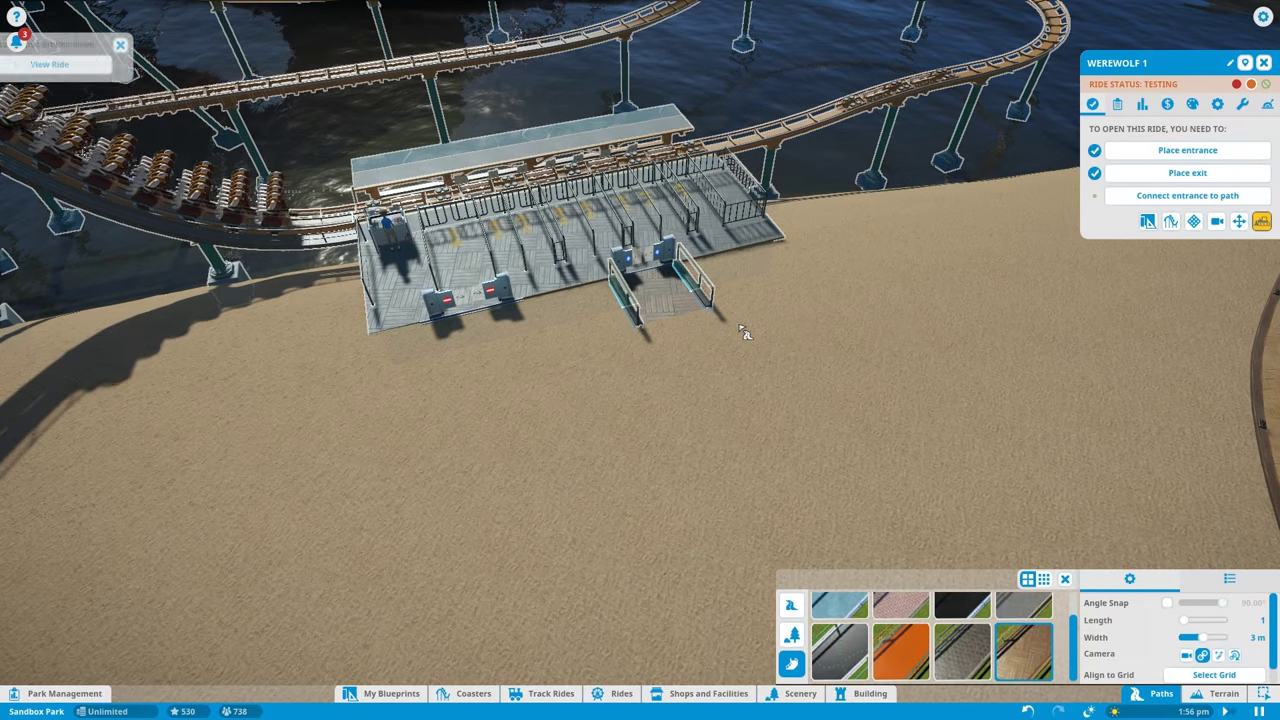
pyautogui.moveTo(710, 303); pyautogui.dragTo(400, 350)
pyautogui.scroll(-4, 640, 360)
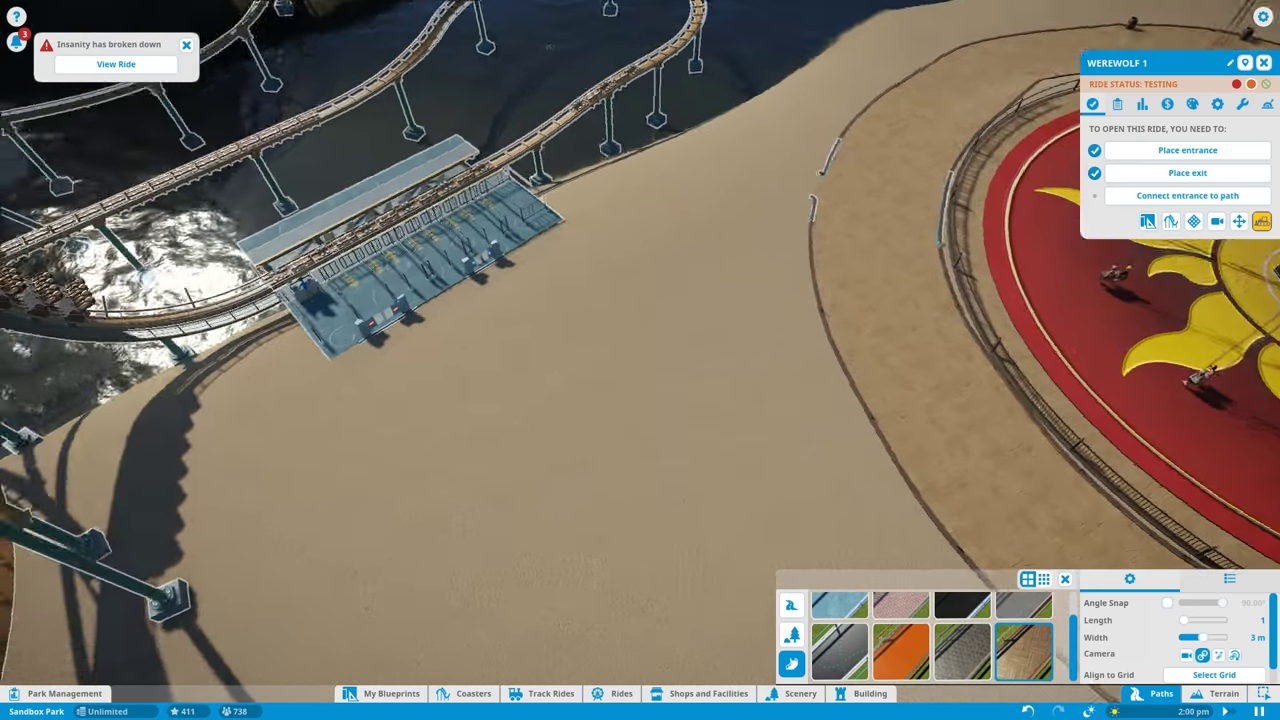
pyautogui.moveTo(640, 360)
pyautogui.mouseDown()
pyautogui.moveTo(750, 427)
pyautogui.moveTo(640, 300)
pyautogui.mouseUp()
pyautogui.scroll(5, 640, 360)
pyautogui.click(750, 427)
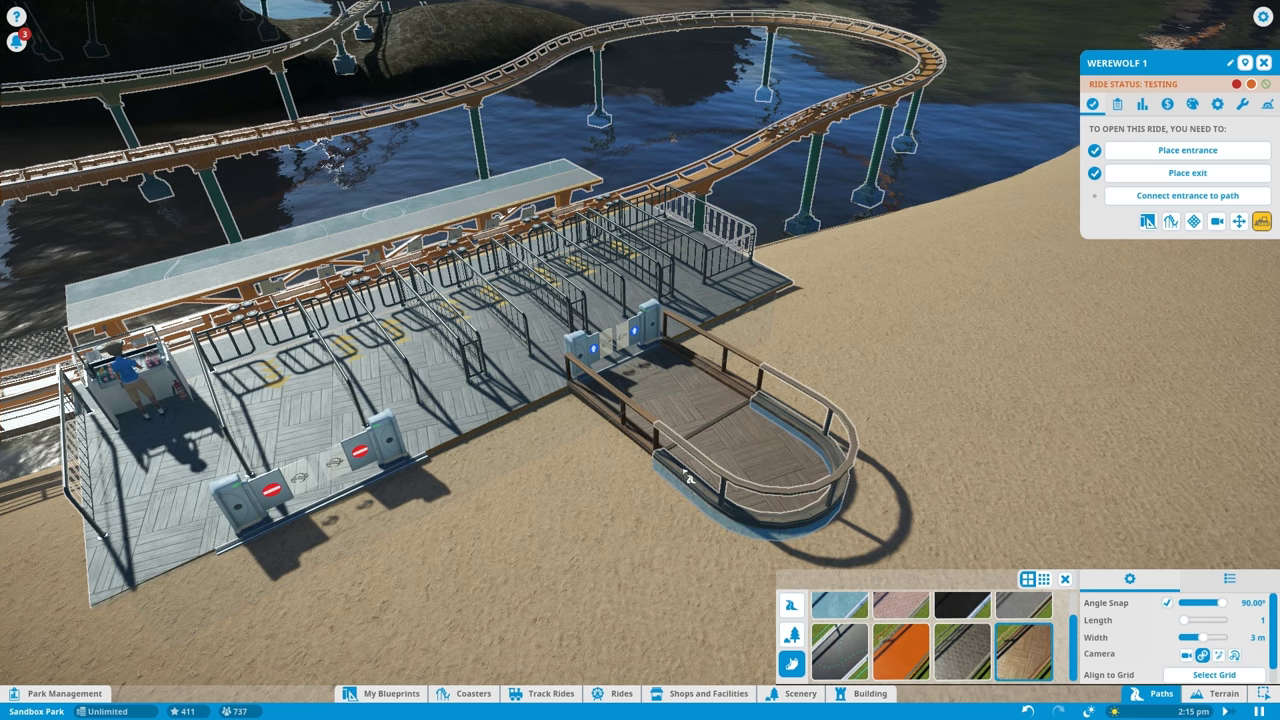
pyautogui.moveTo(678, 505); pyautogui.dragTo(972, 513)
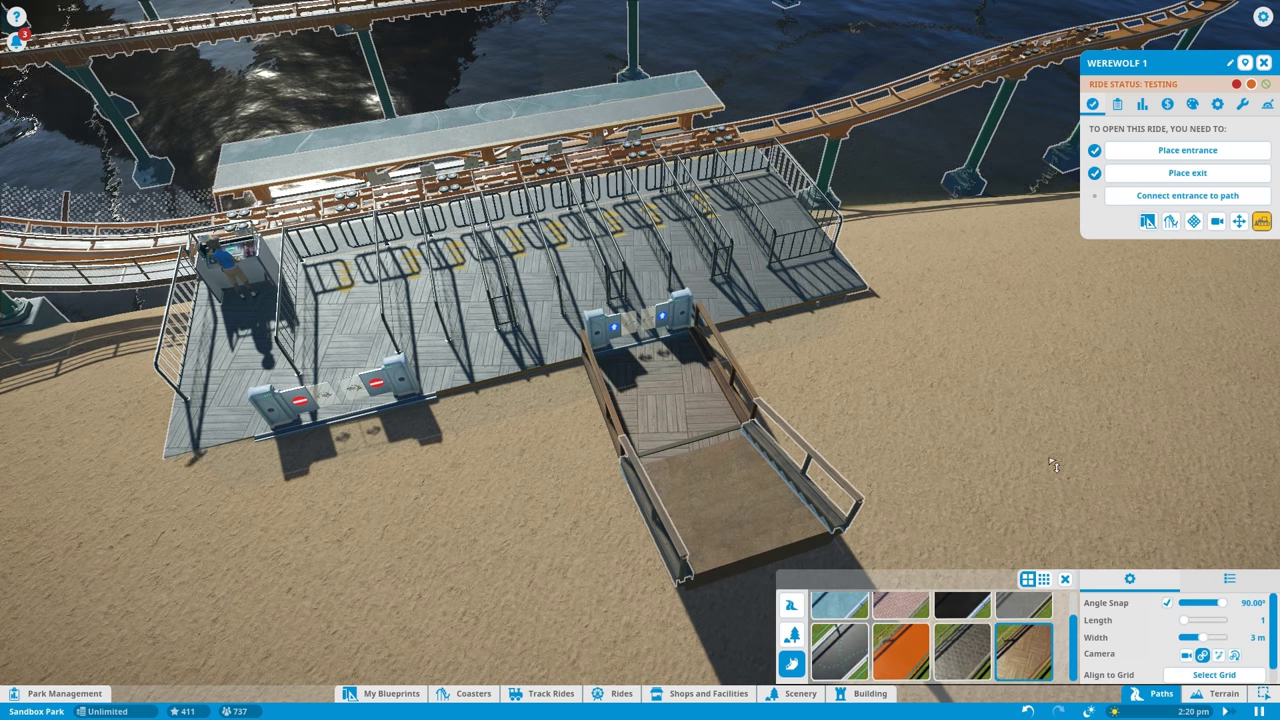
pyautogui.moveTo(1218, 603); pyautogui.dragTo(1208, 605)
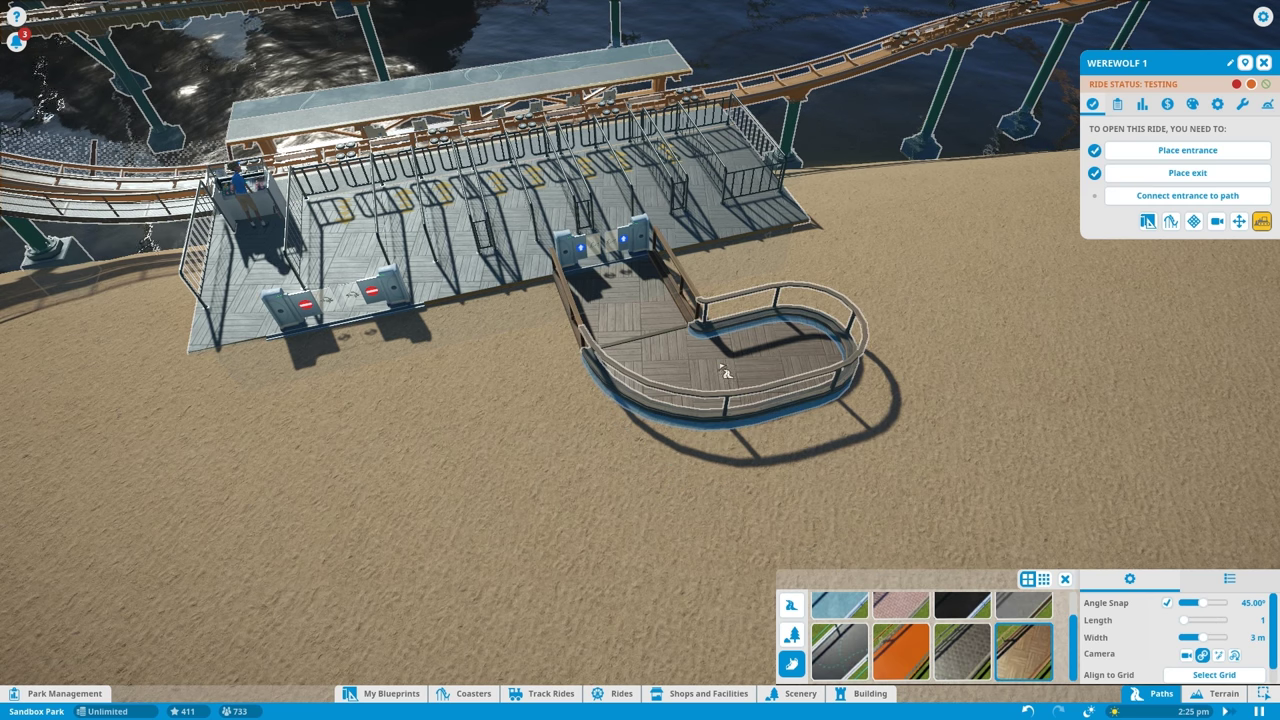
pyautogui.press('q')
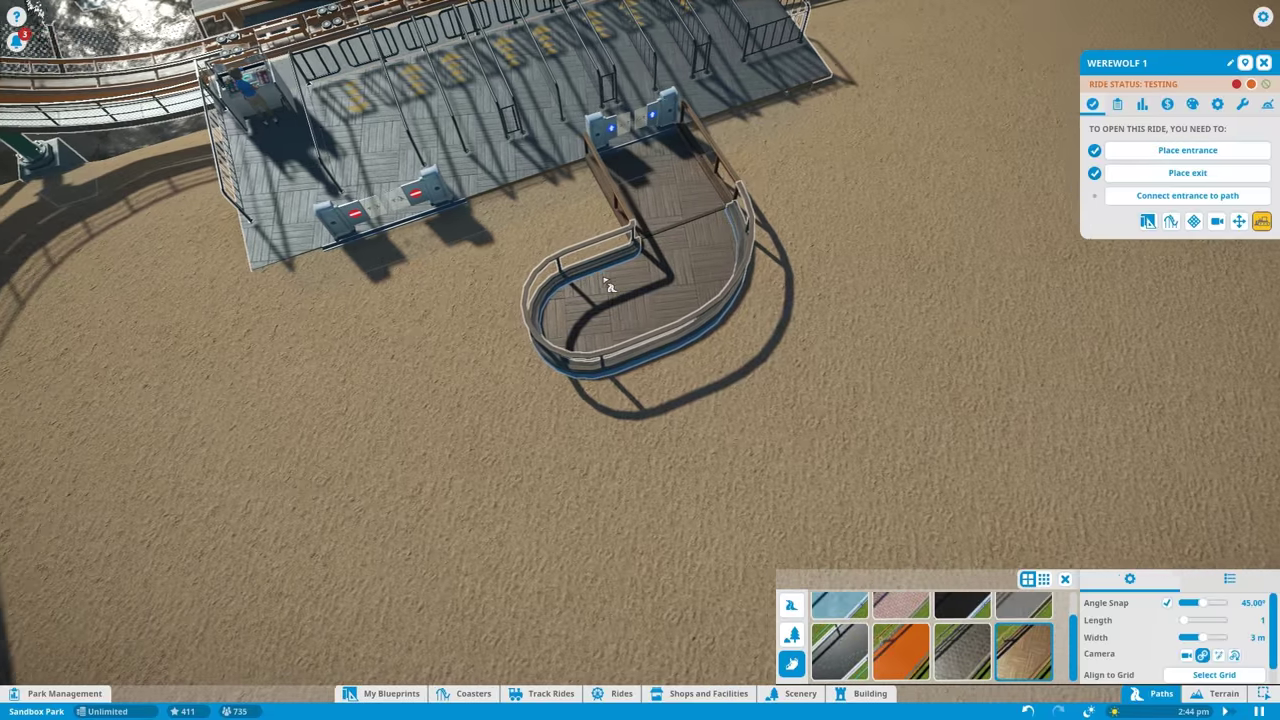
pyautogui.middleClick(625, 296)
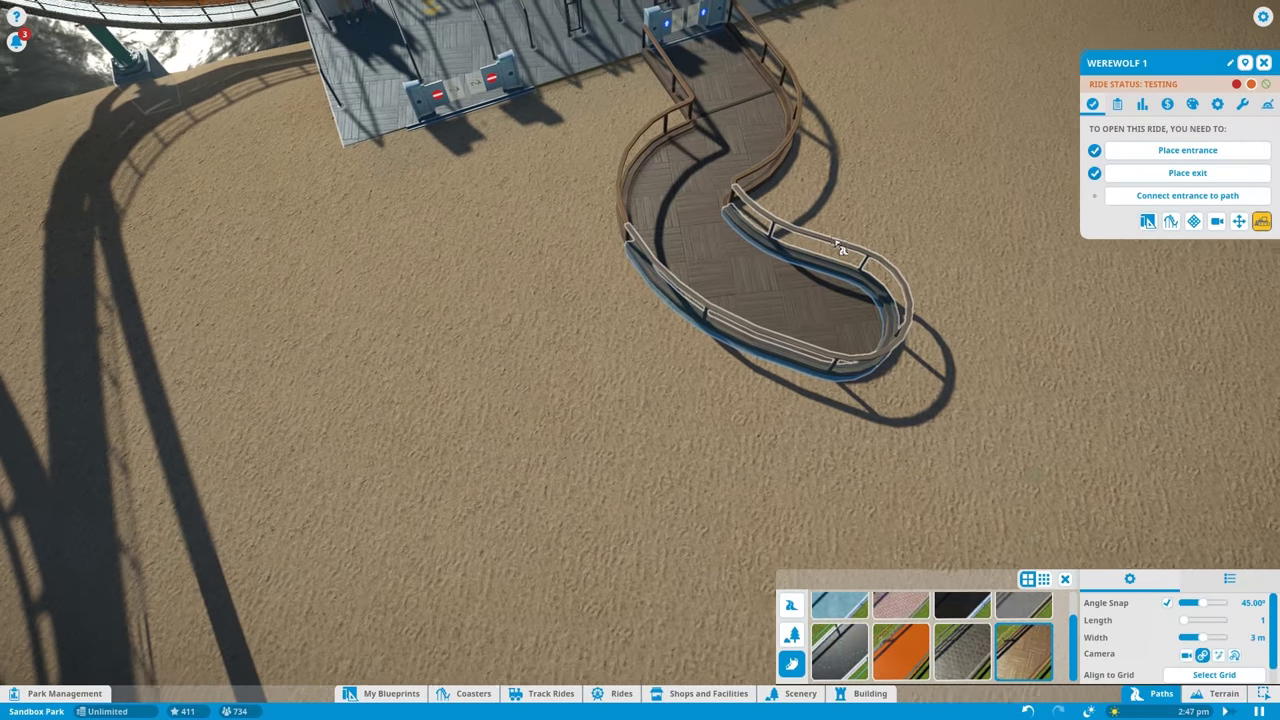
pyautogui.moveTo(838, 244); pyautogui.dragTo(705, 213)
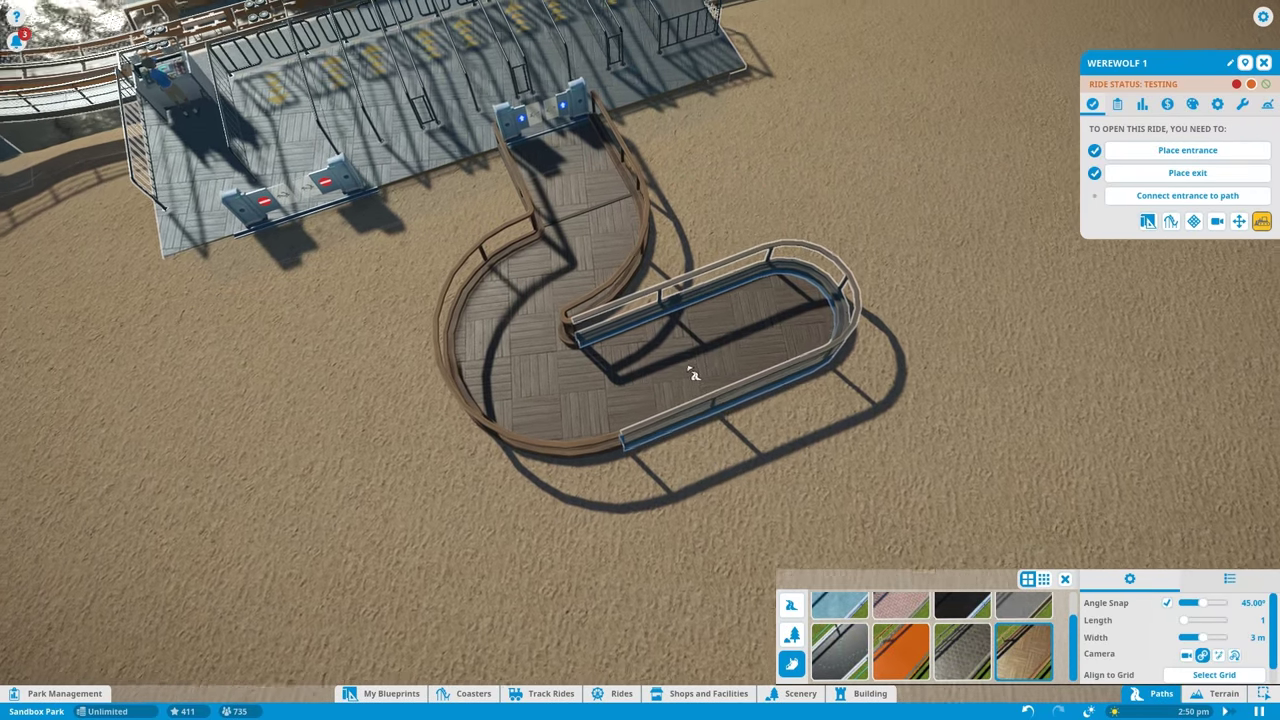
pyautogui.moveTo(693, 374); pyautogui.dragTo(752, 384)
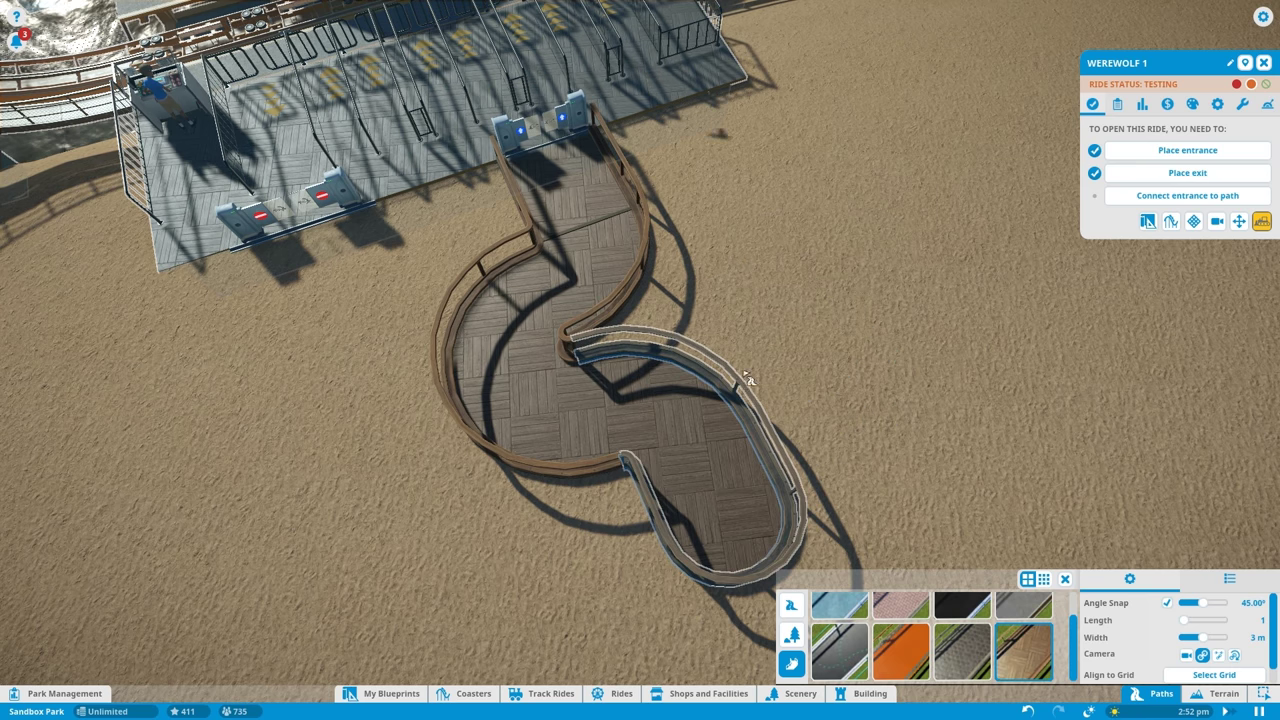
pyautogui.scroll(-6, 780, 362)
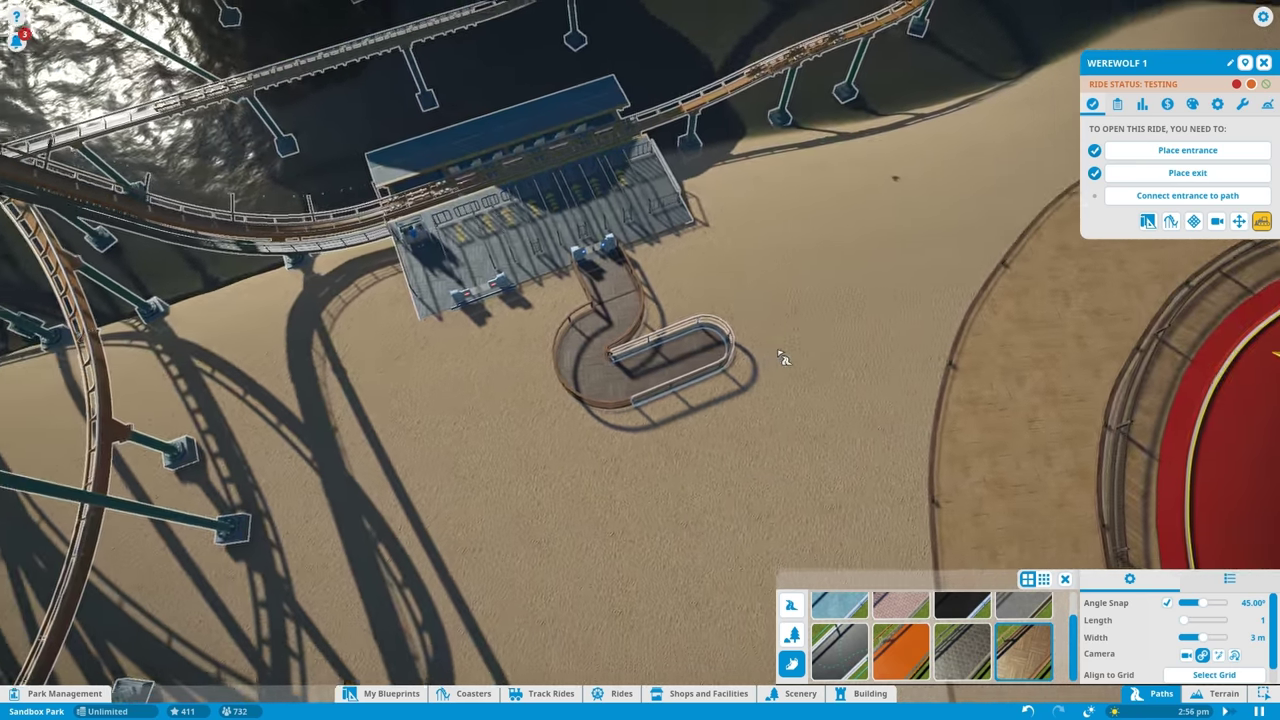
pyautogui.moveTo(782, 358)
pyautogui.mouseDown()
pyautogui.moveTo(724, 343)
pyautogui.moveTo(711, 384)
pyautogui.moveTo(900, 300)
pyautogui.mouseUp()
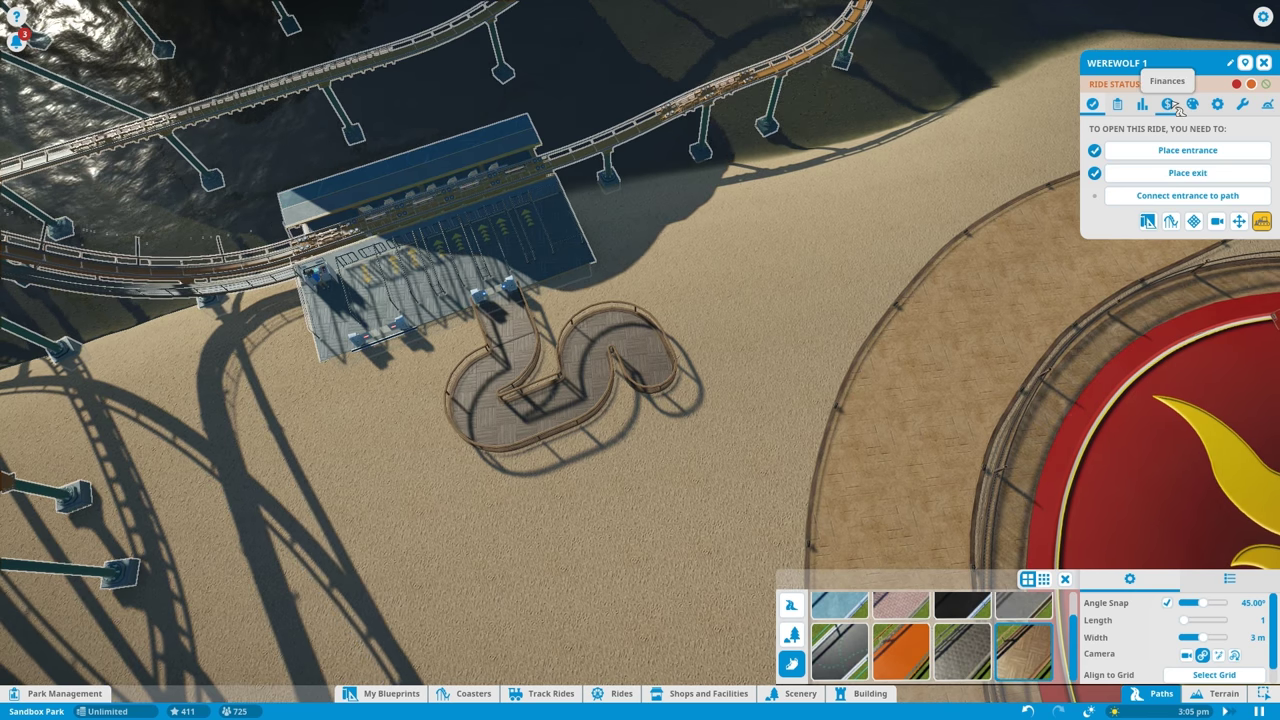
# Step: Cancel the exit move and show Werewolf 1's Checklist with the entrance still unconnected
pyautogui.click(1170, 104)
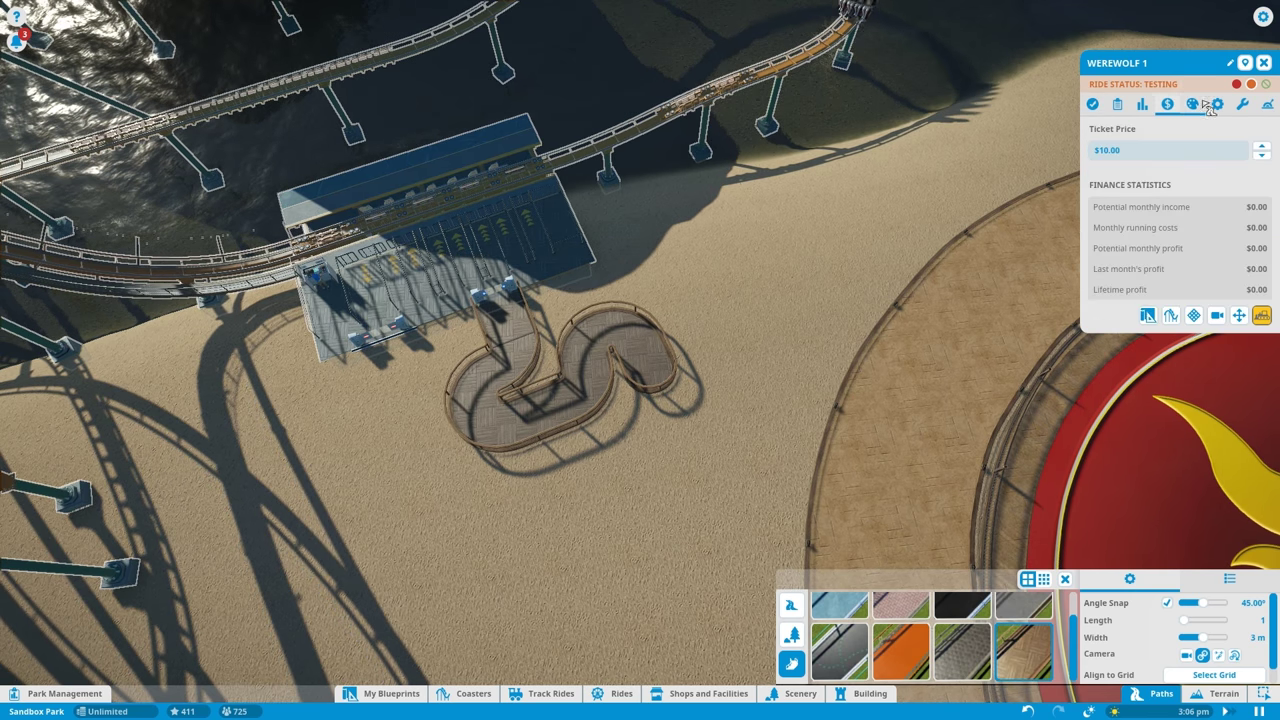
pyautogui.click(1218, 104)
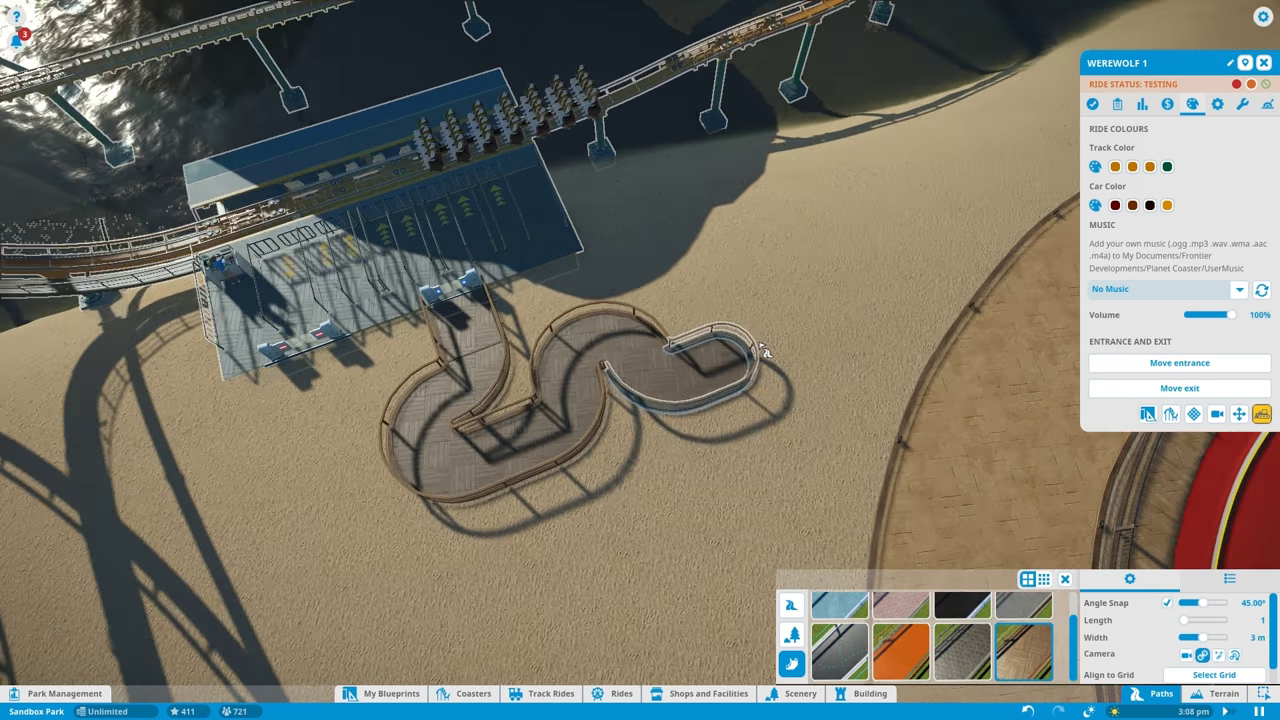
pyautogui.scroll(4, 640, 360)
pyautogui.click(1194, 390)
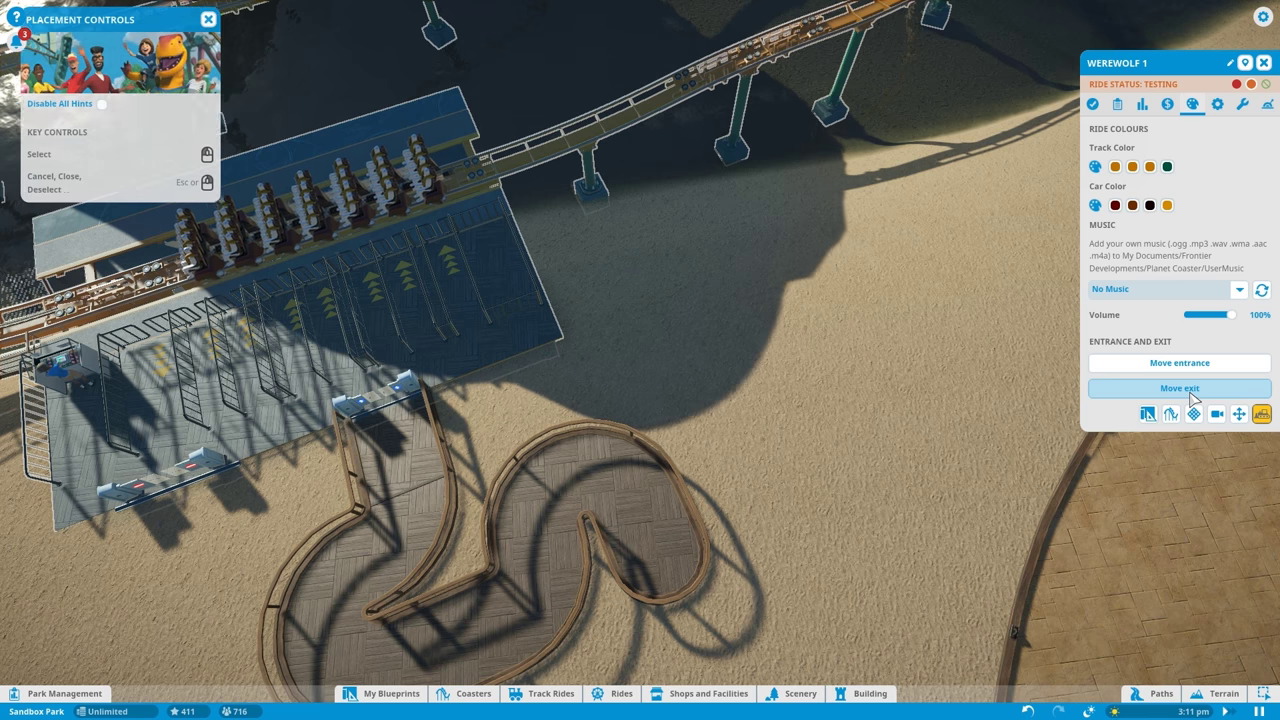
pyautogui.press('Escape')
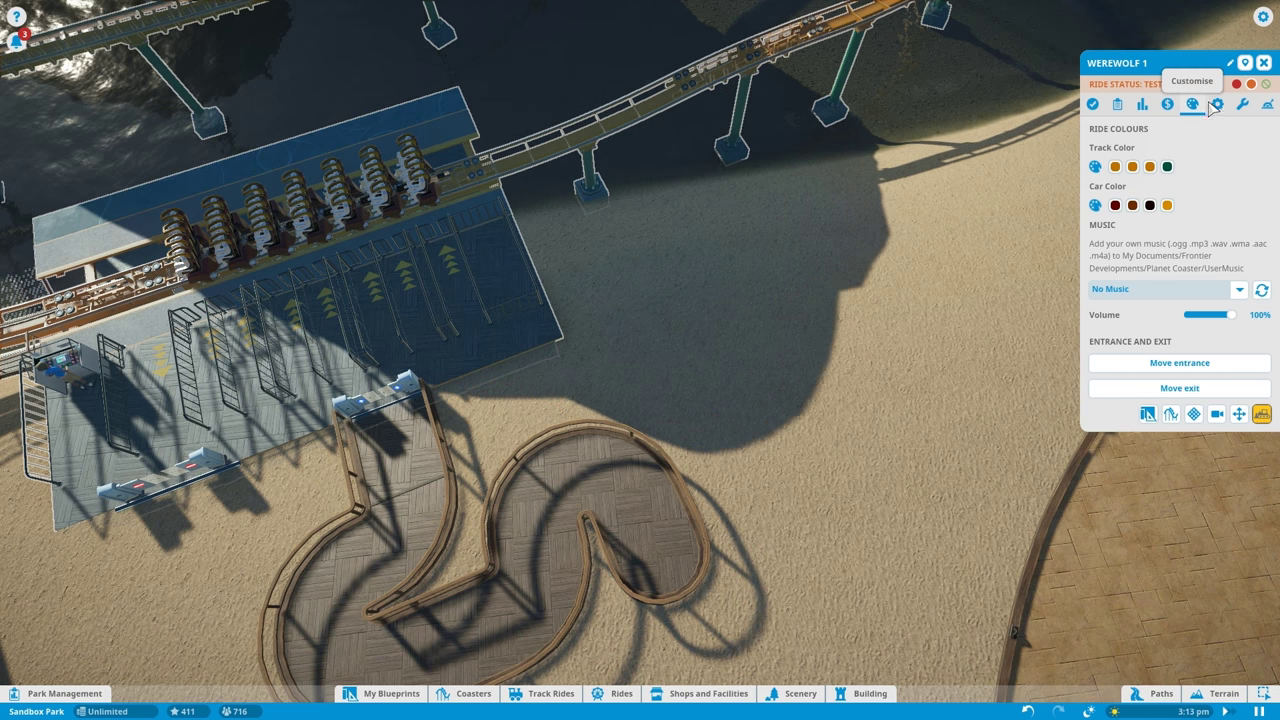
pyautogui.click(1218, 104)
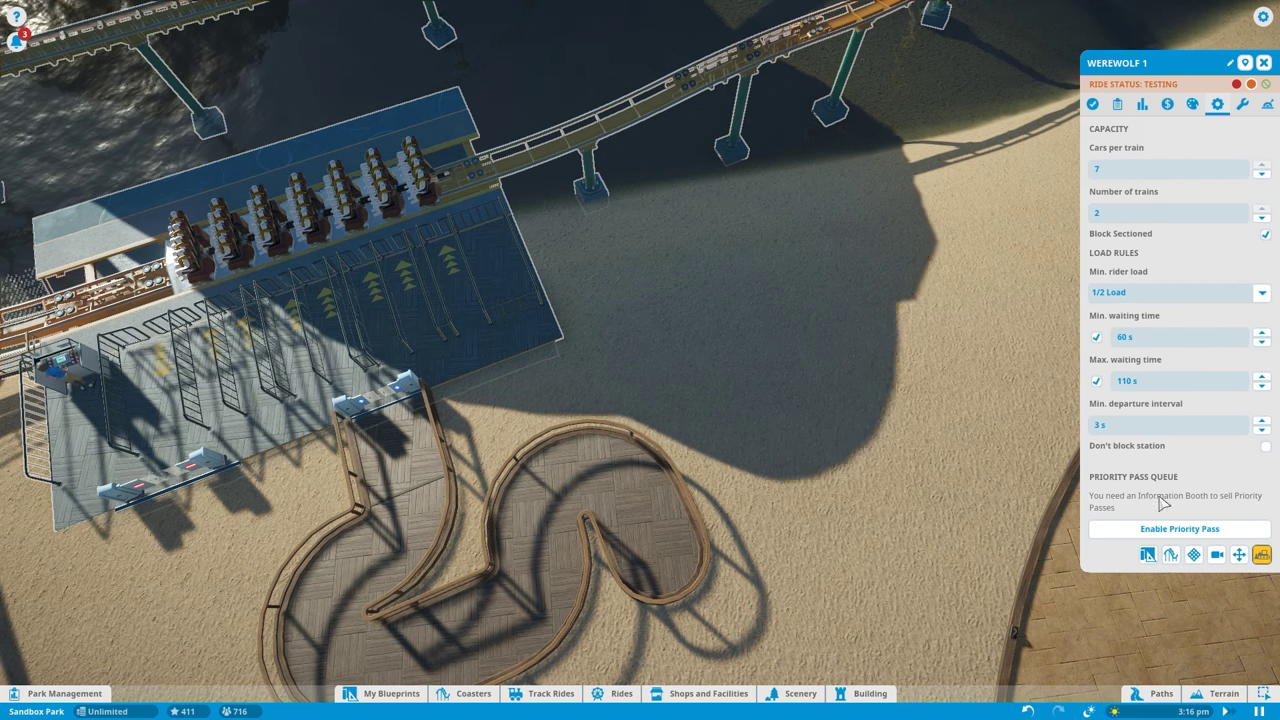
pyautogui.click(1168, 530)
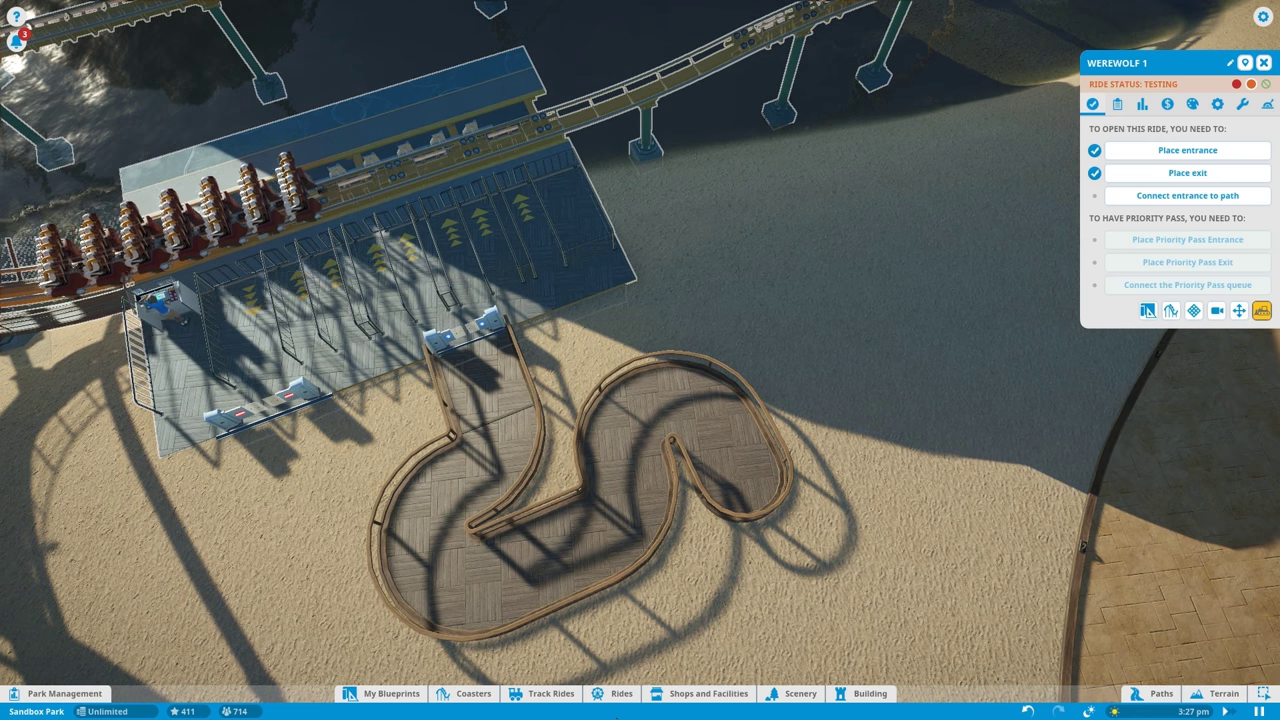
pyautogui.scroll(3, 933, 630)
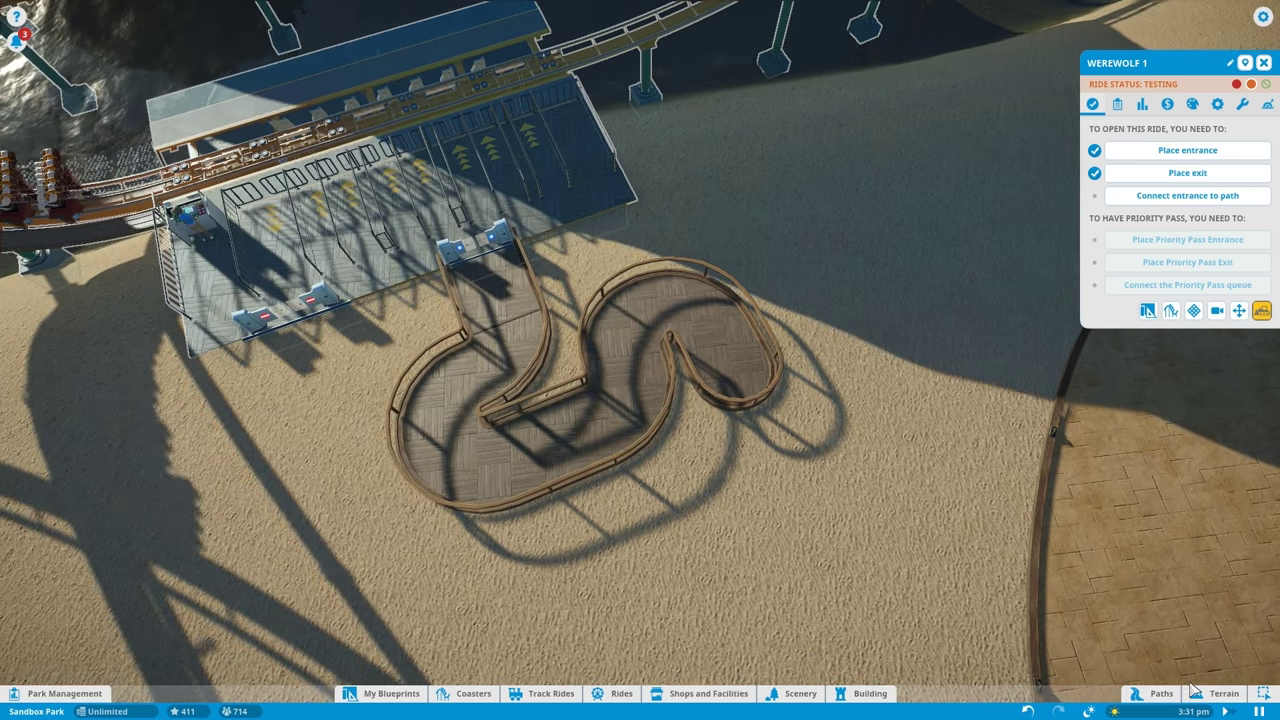
# Step: Place a queue tile linking Werewolf 1's winding queue to the main park path
pyautogui.click(1213, 693)
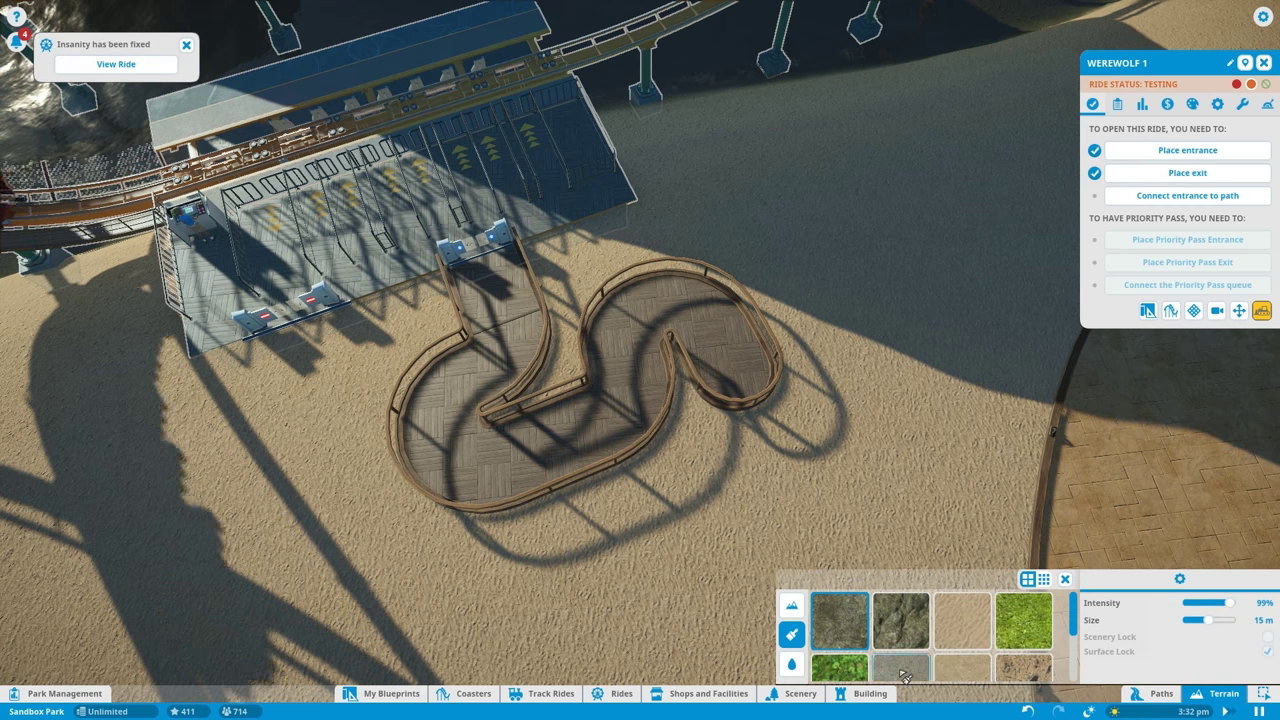
pyautogui.click(1151, 694)
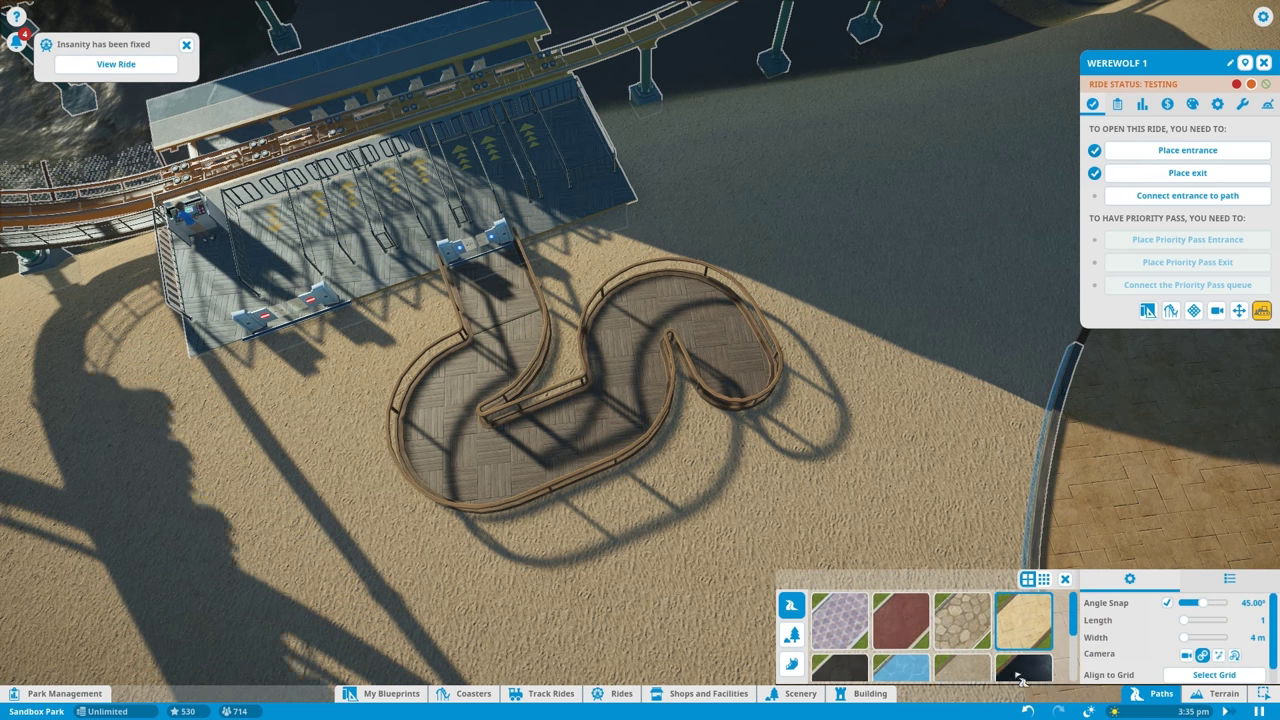
pyautogui.scroll(-2, 1041, 665)
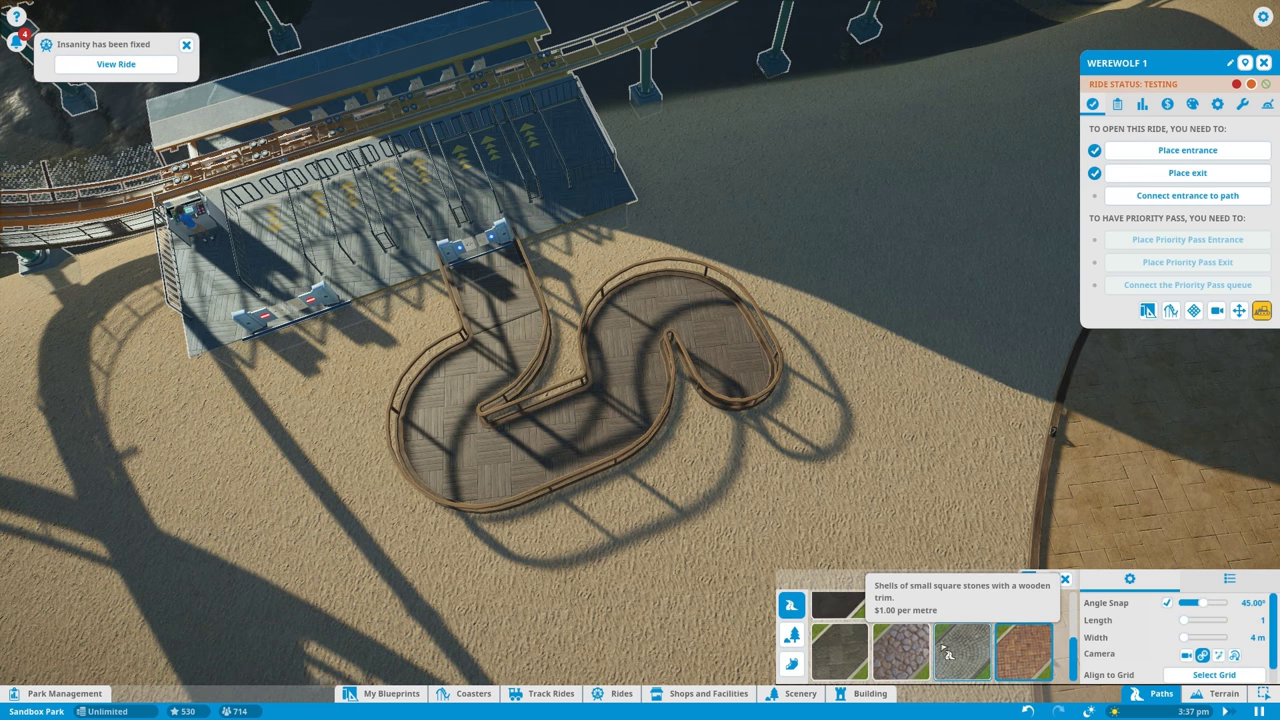
pyautogui.click(792, 664)
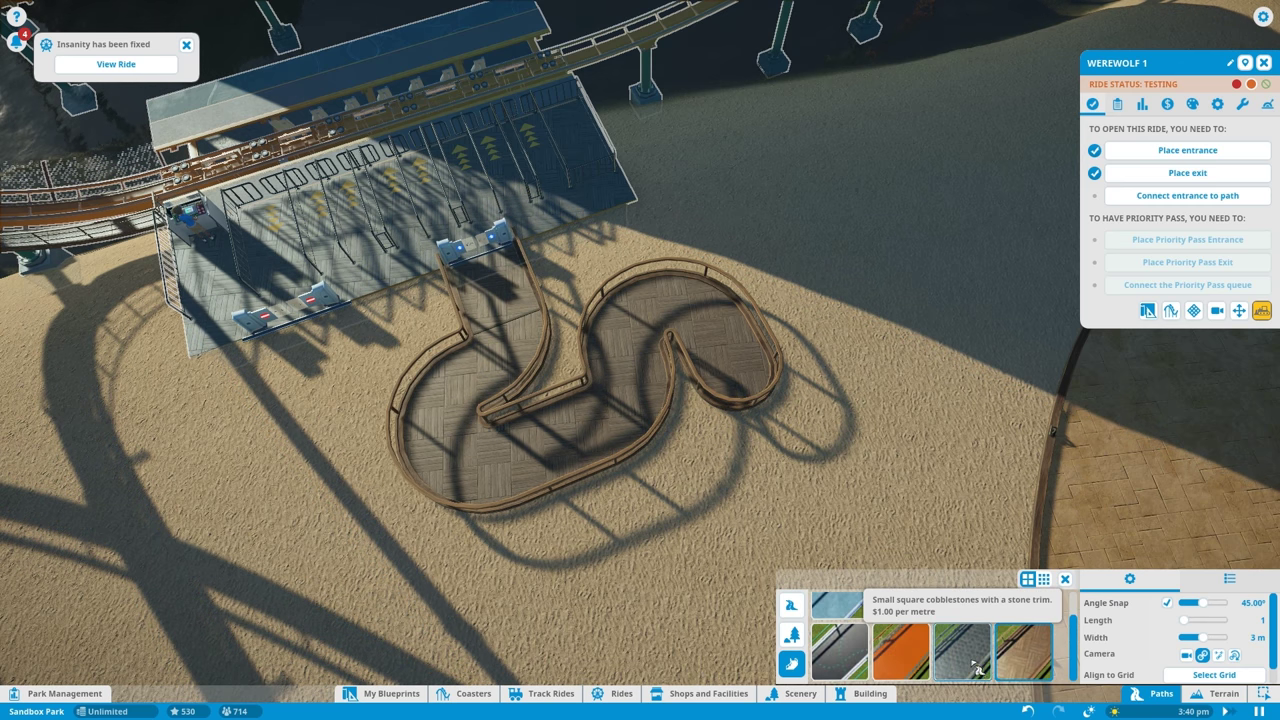
pyautogui.scroll(3, 826, 432)
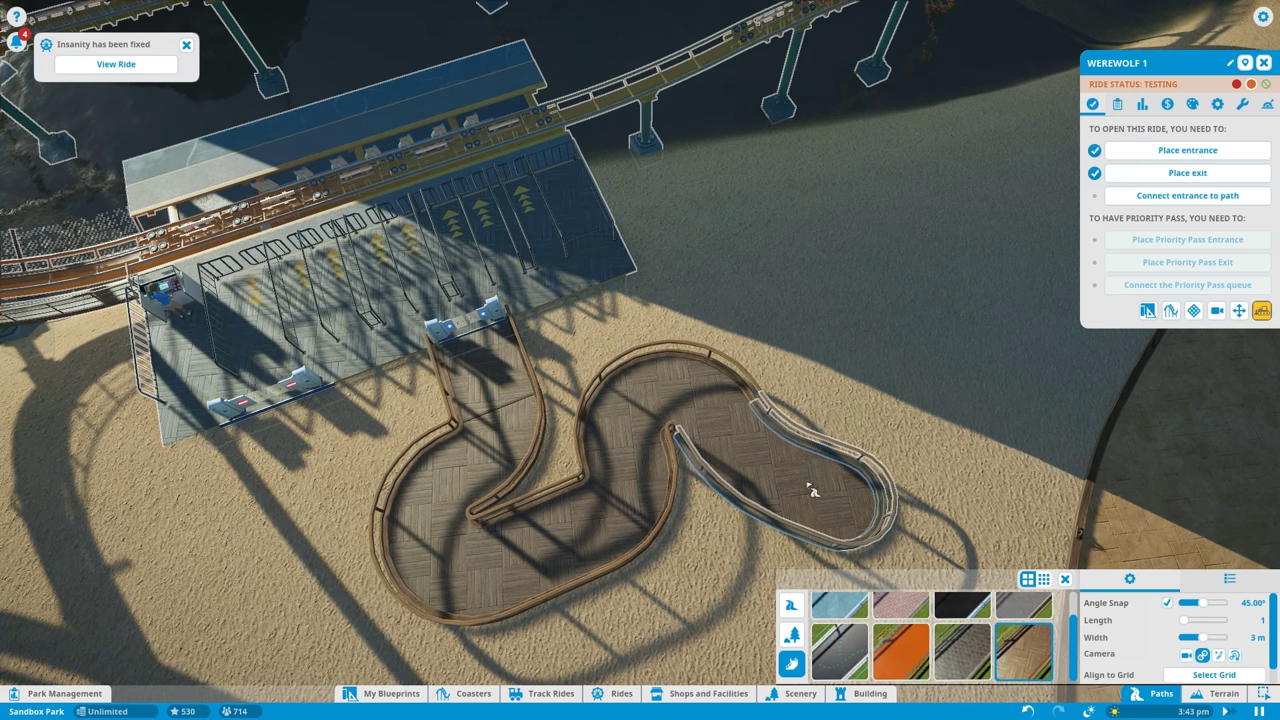
pyautogui.scroll(4, 800, 420)
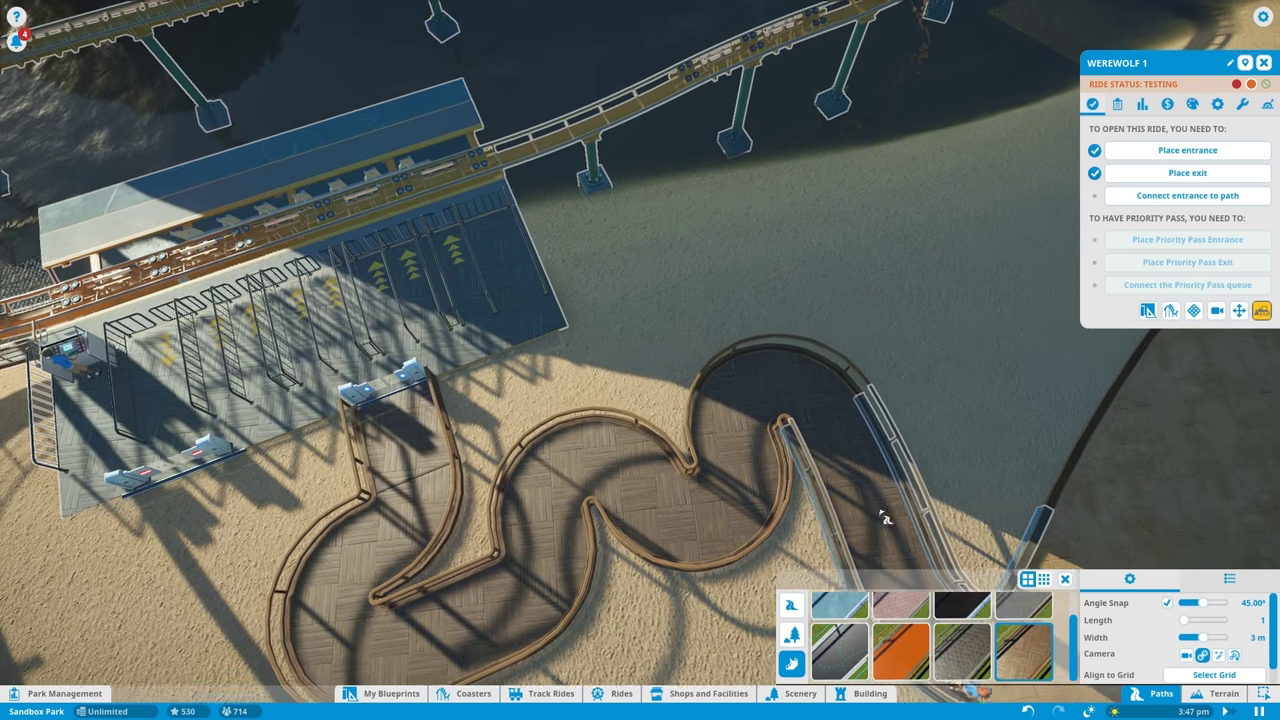
pyautogui.scroll(-2, 884, 517)
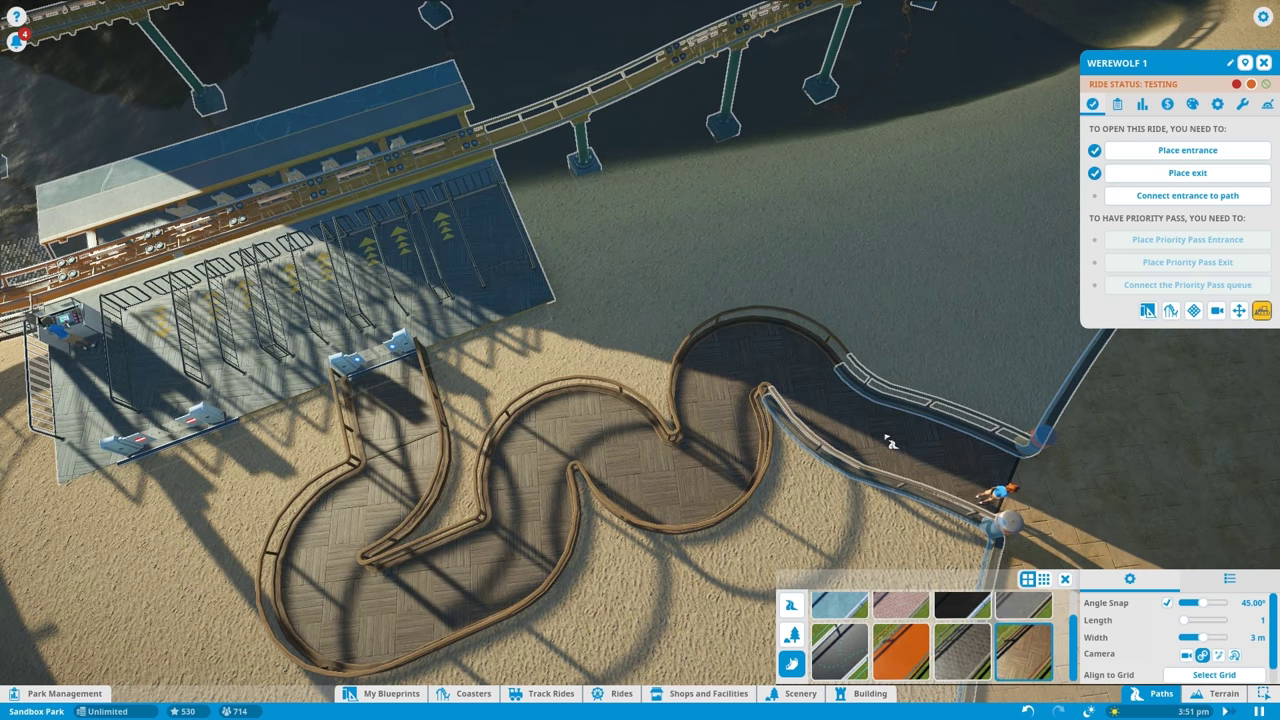
pyautogui.click(890, 443)
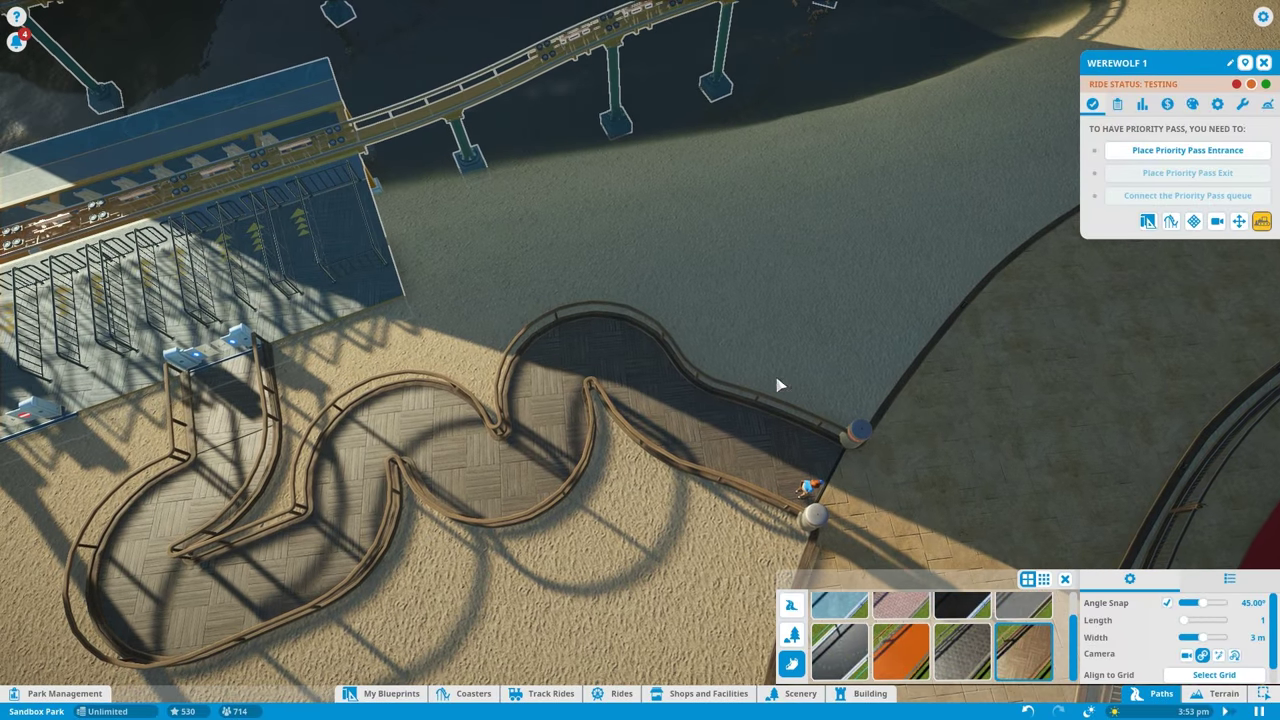
pyautogui.press('Escape')
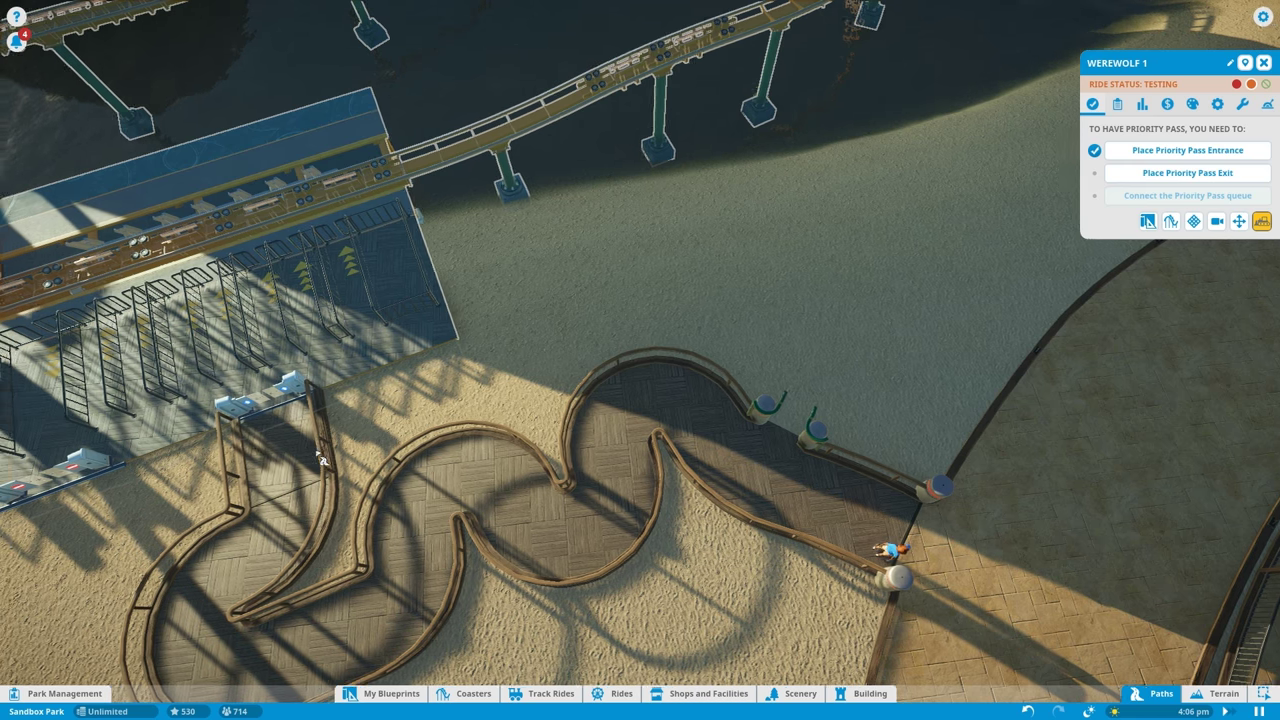
# Step: Build a glossy vinyl queue lane beside the wooden queue and set lighting to 10:00 AM
pyautogui.moveTo(323, 438); pyautogui.dragTo(513, 516)
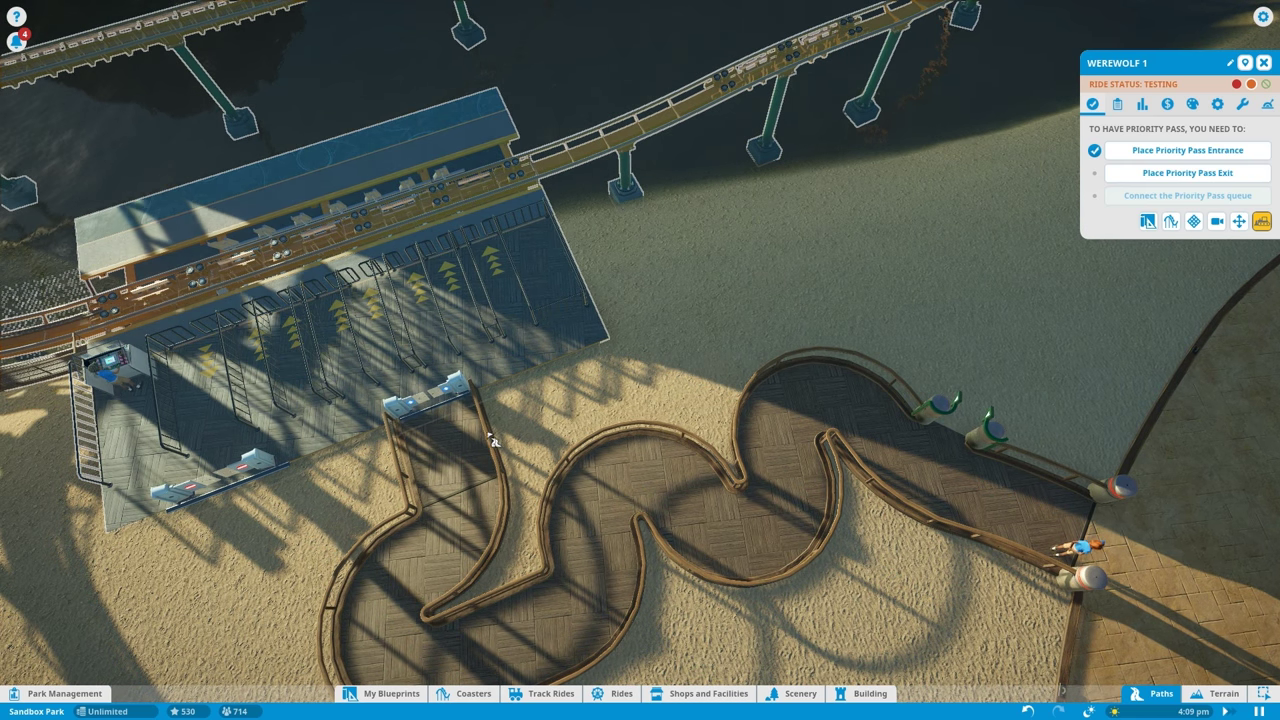
pyautogui.click(410, 485)
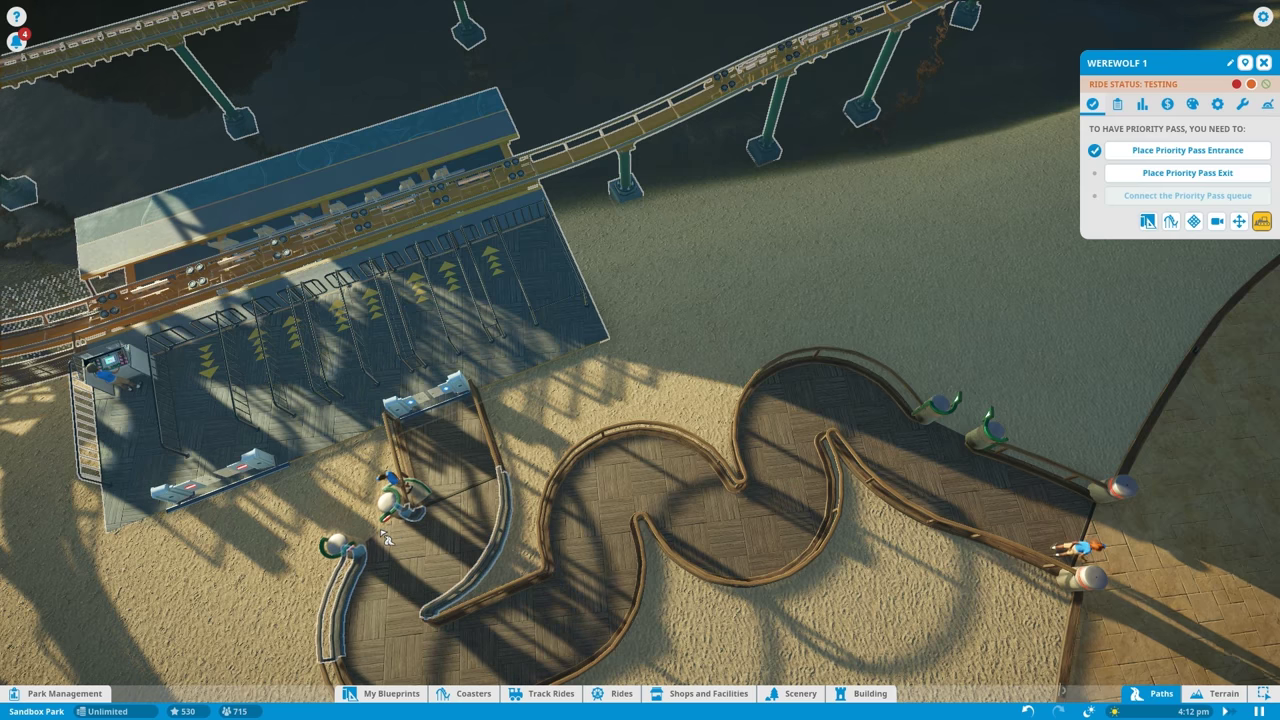
pyautogui.press('e')
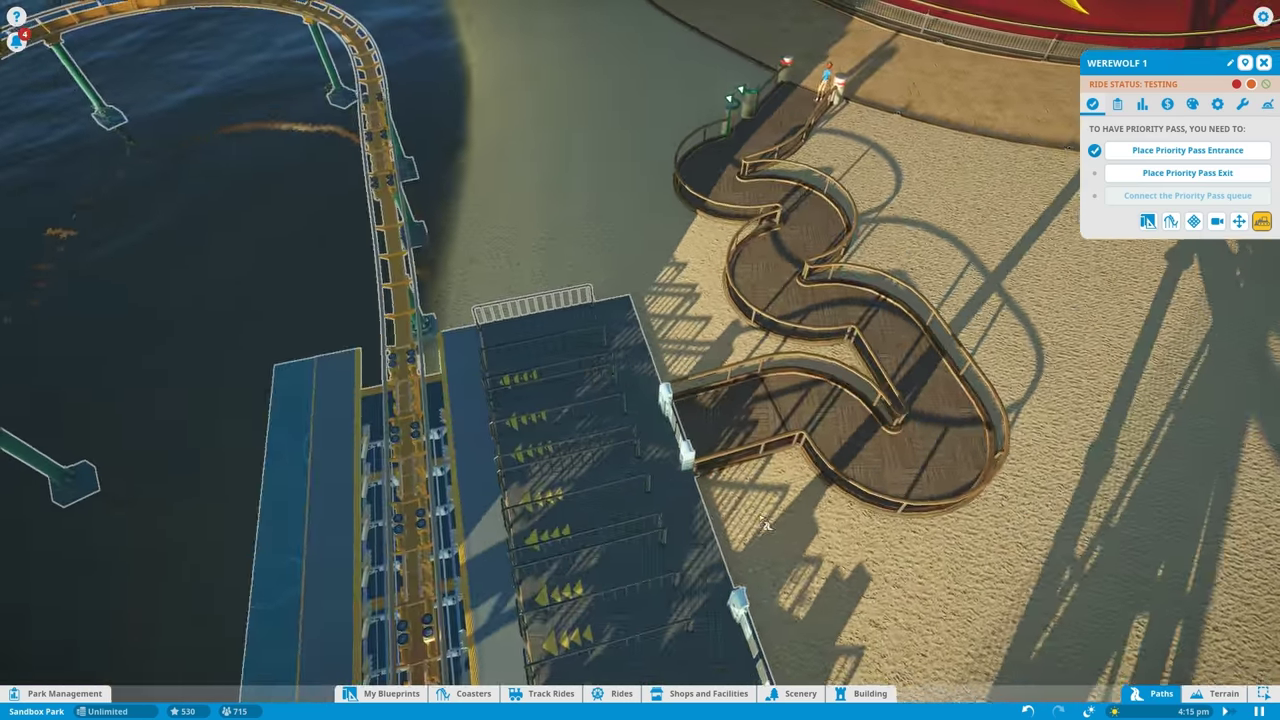
pyautogui.press('e')
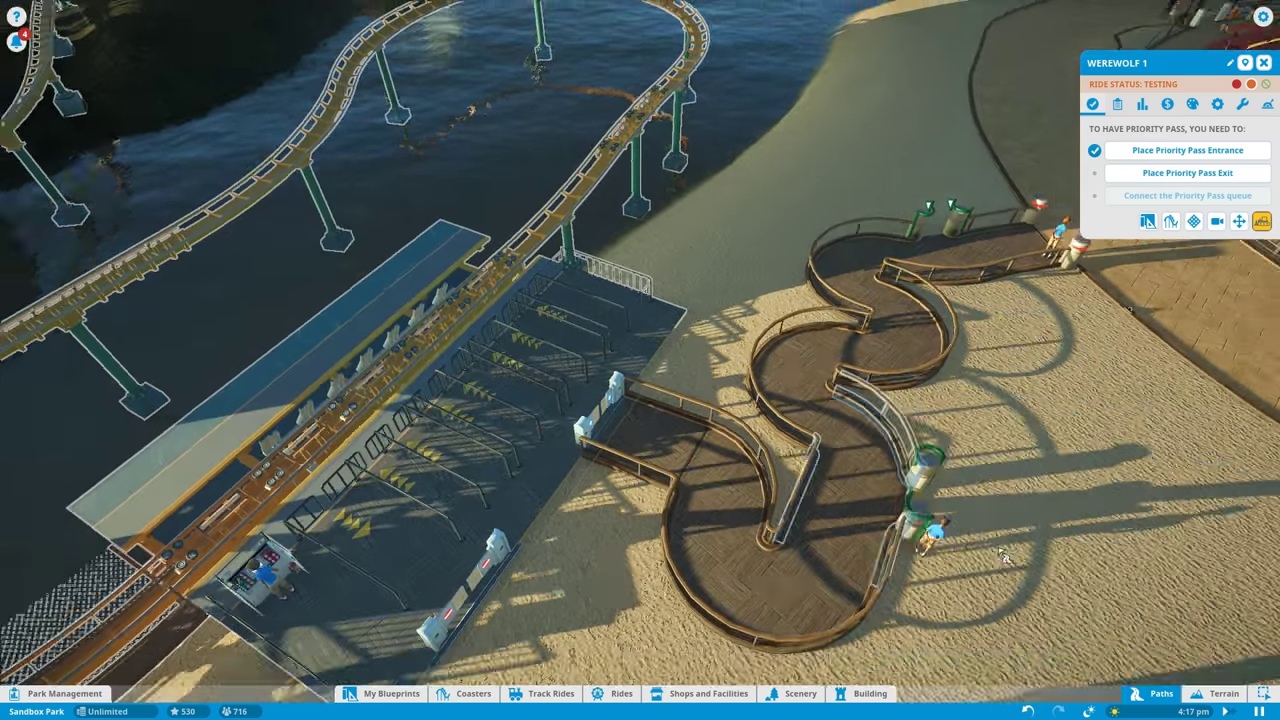
pyautogui.press('e')
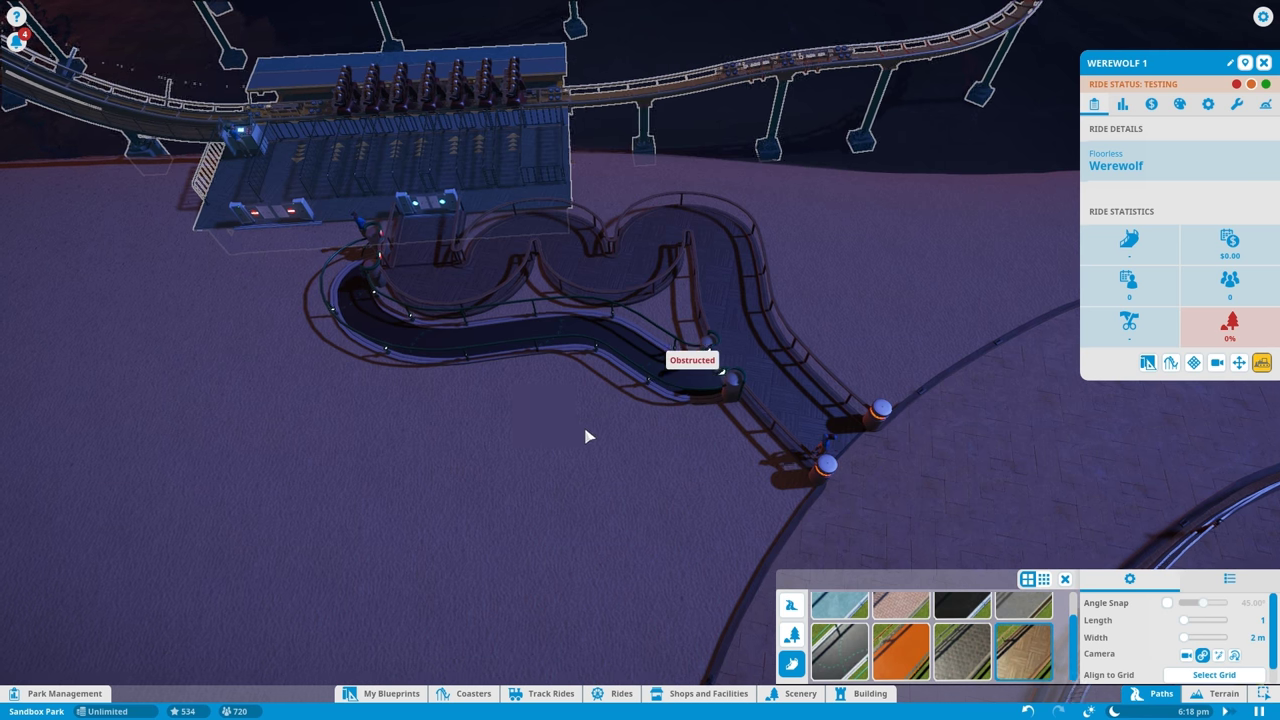
pyautogui.scroll(4, 670, 376)
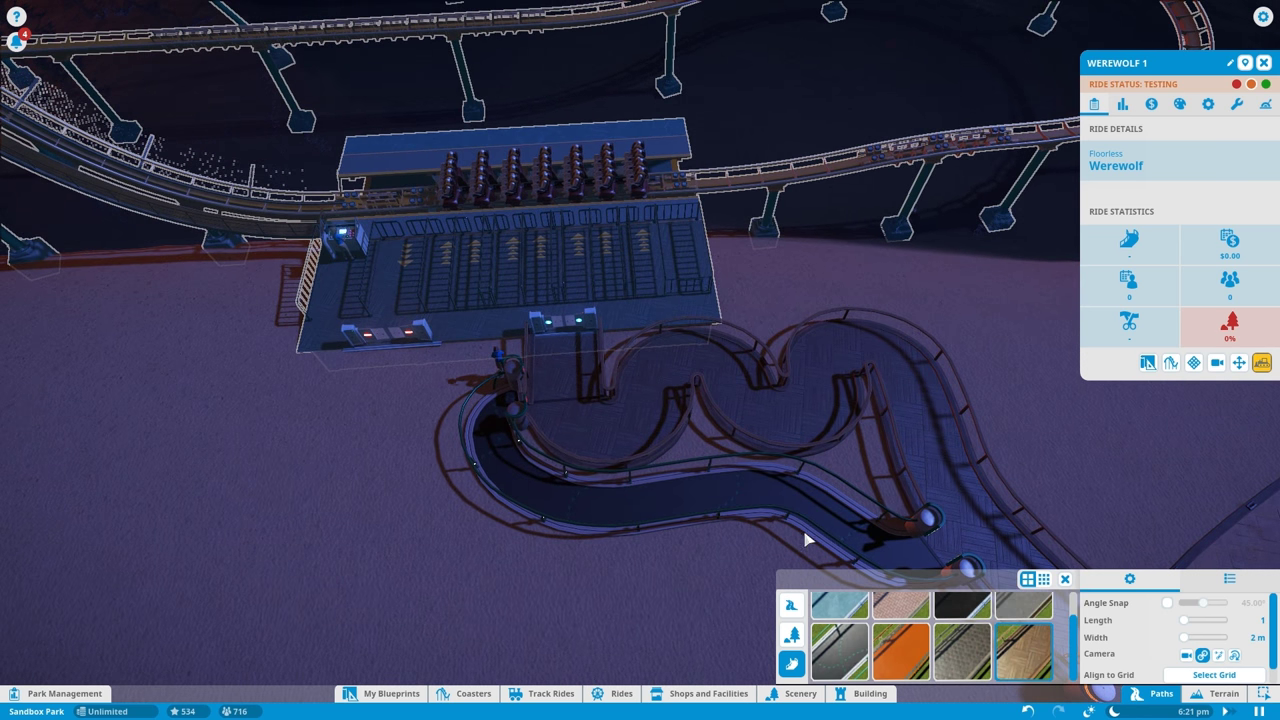
pyautogui.scroll(-4, 562, 500)
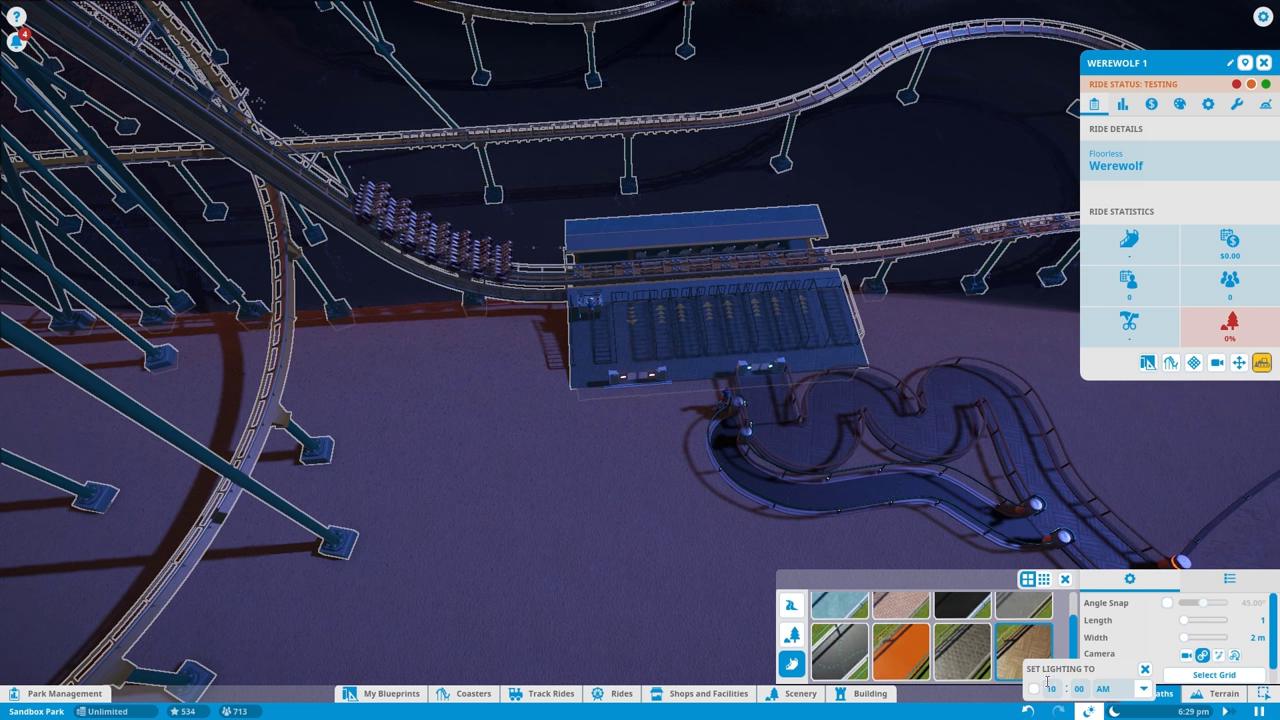
pyautogui.click(1036, 688)
pyautogui.scroll(3, 640, 360)
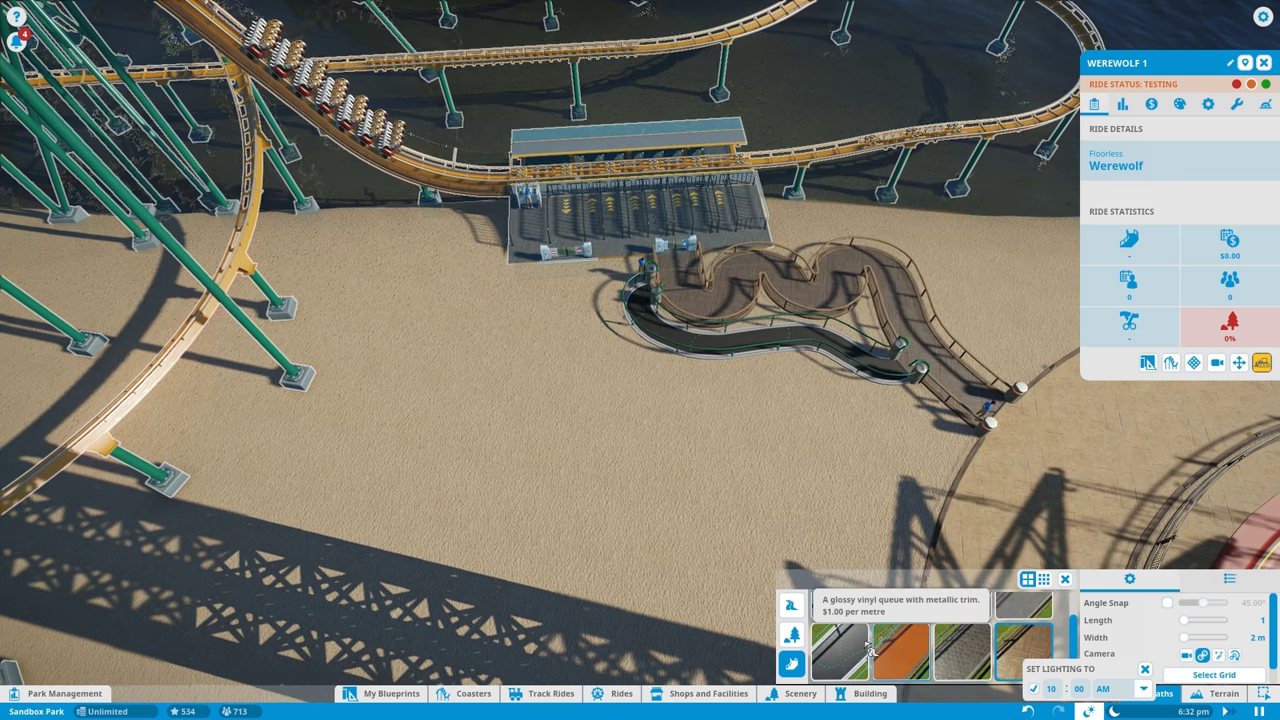
# Step: Draw a 4 m flagstone path curving from below Werewolf 1's station toward the plaza
pyautogui.click(791, 605)
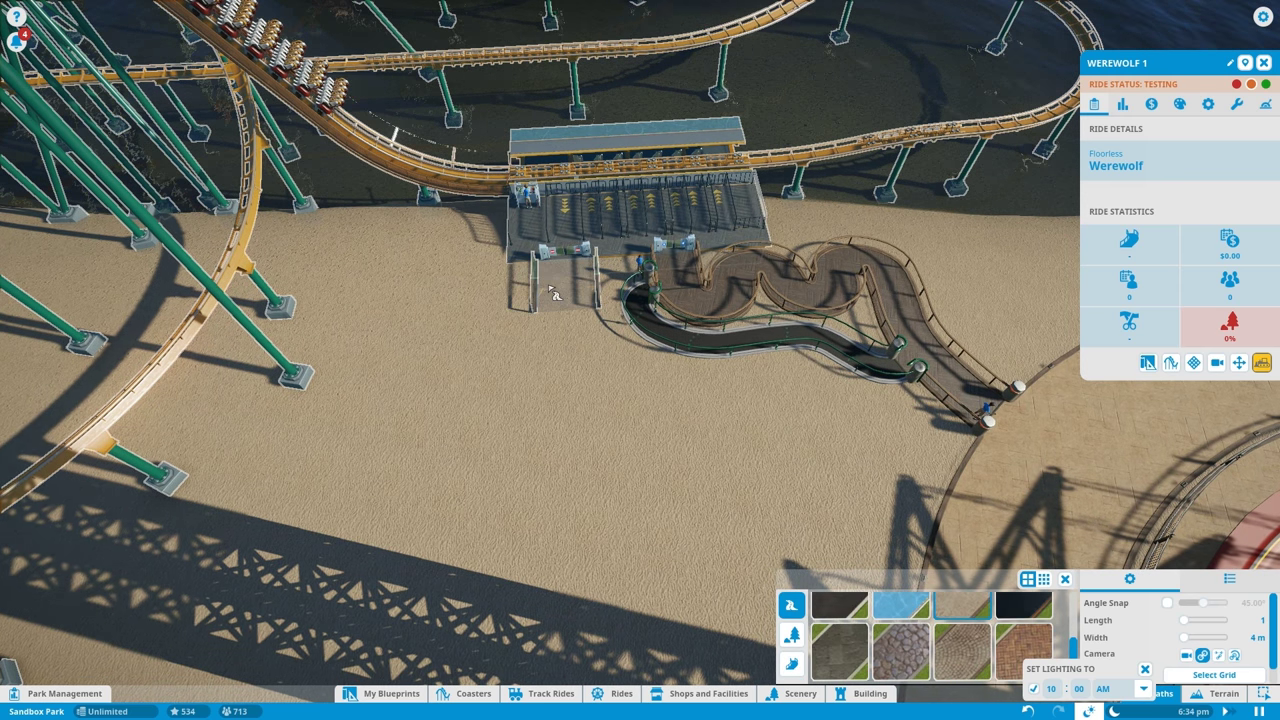
pyautogui.scroll(2, 1018, 658)
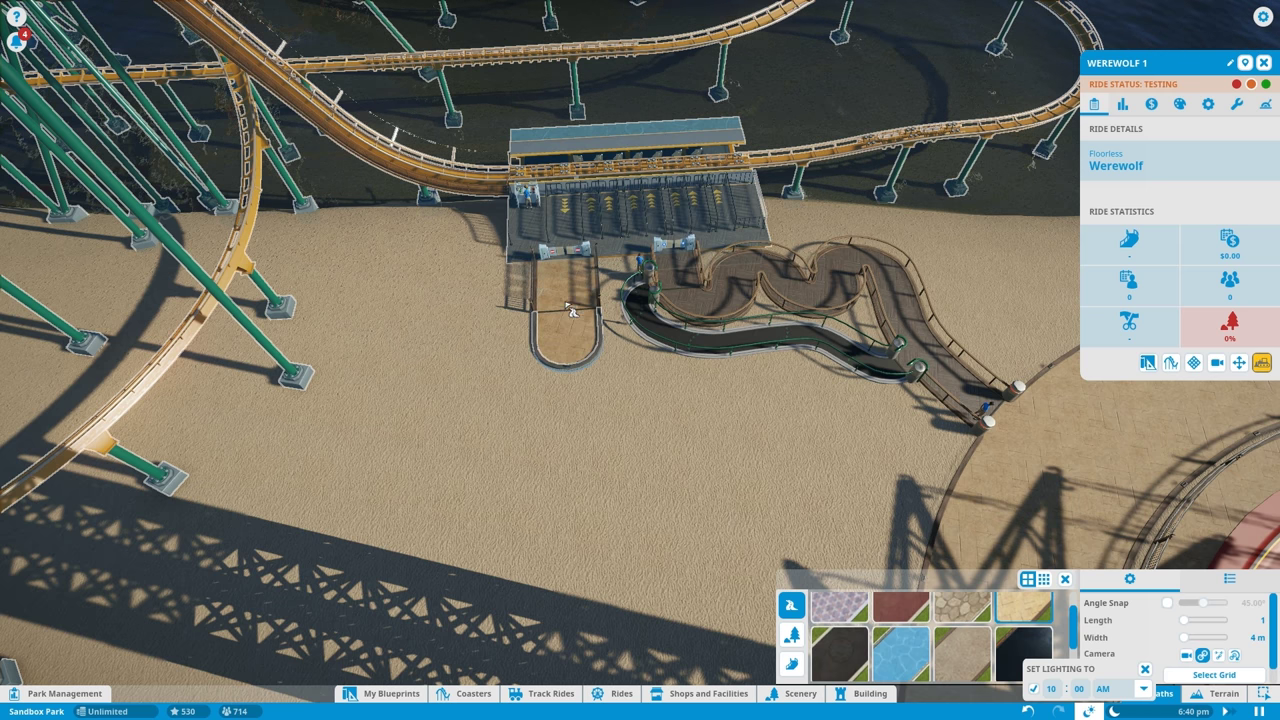
pyautogui.scroll(-3, 590, 358)
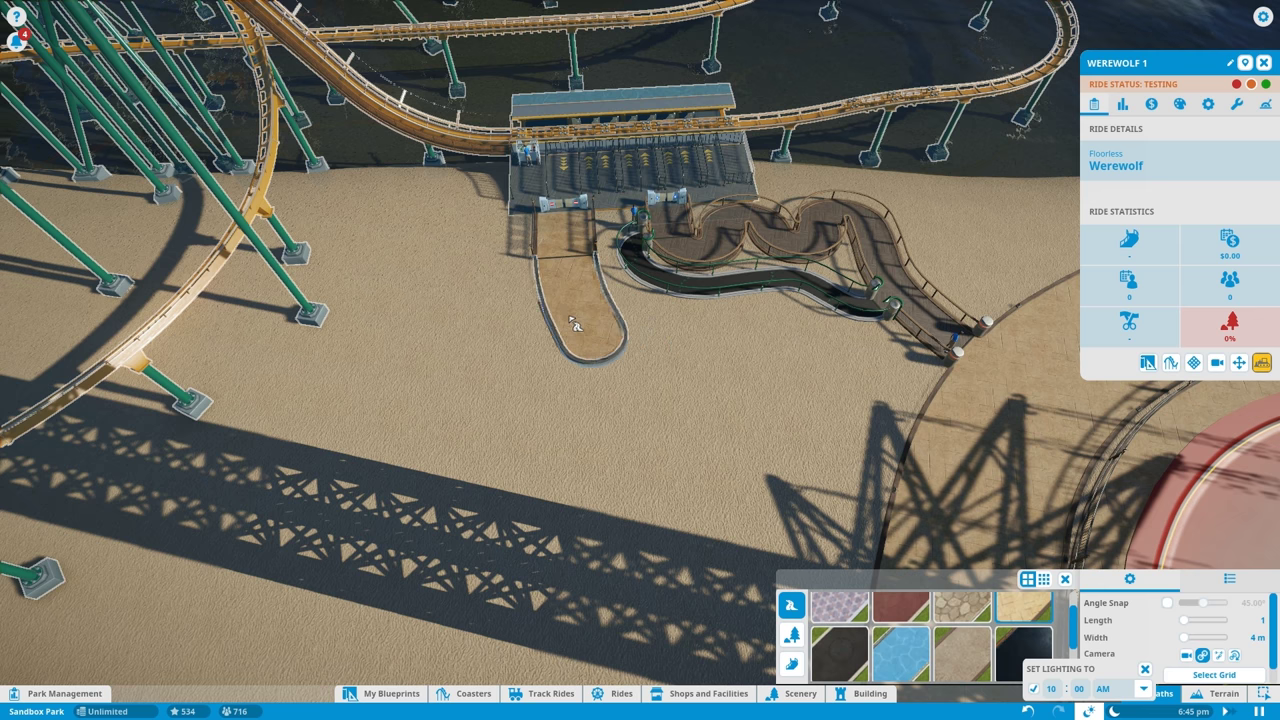
pyautogui.click(574, 323)
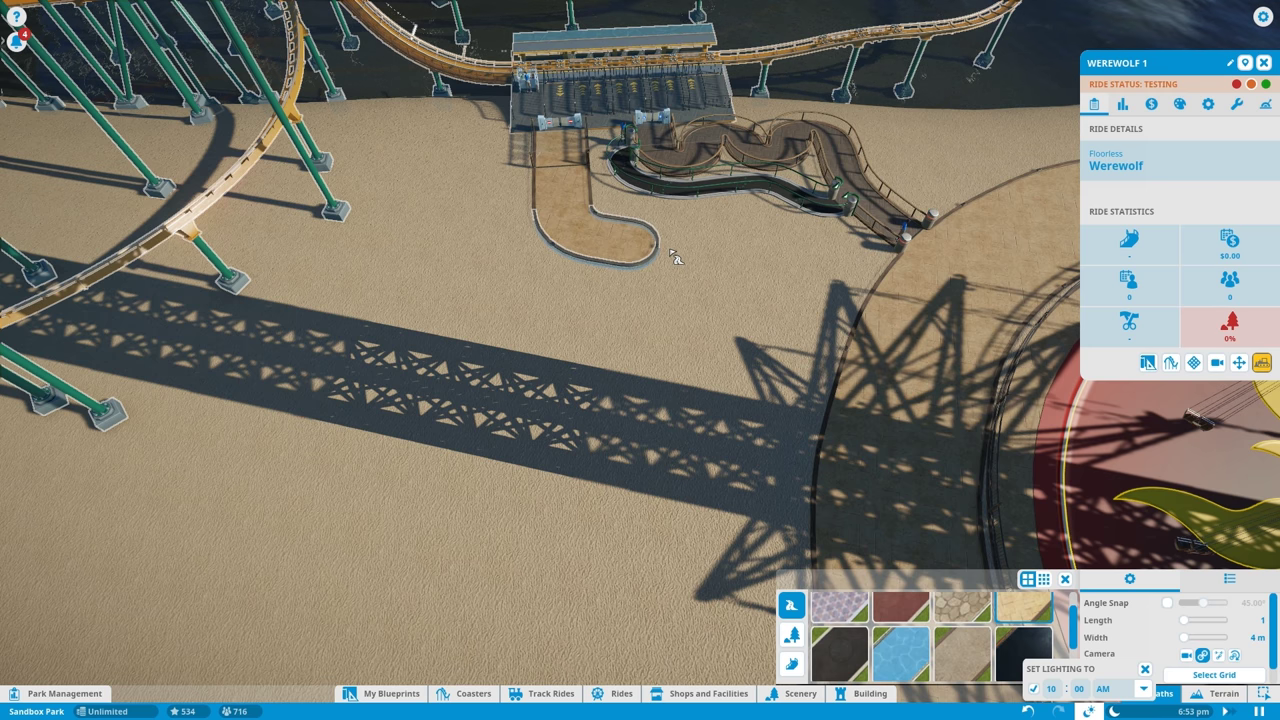
pyautogui.press('d')
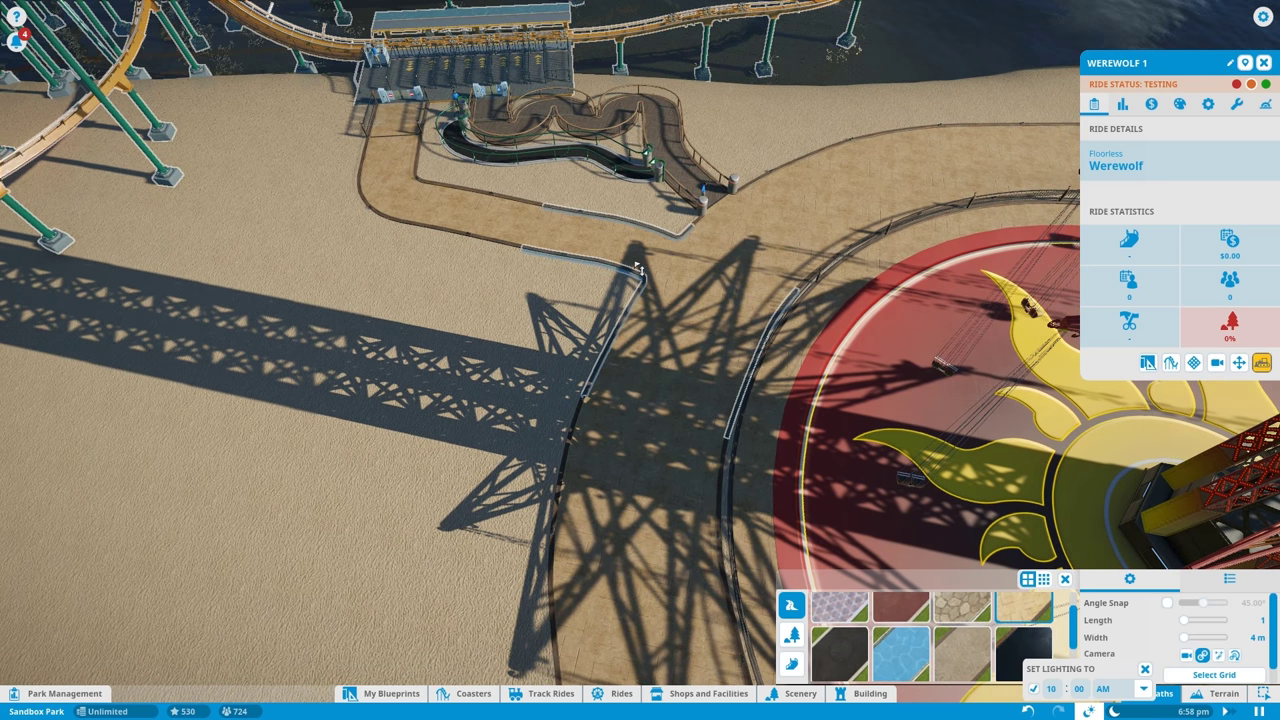
pyautogui.scroll(-5, 637, 268)
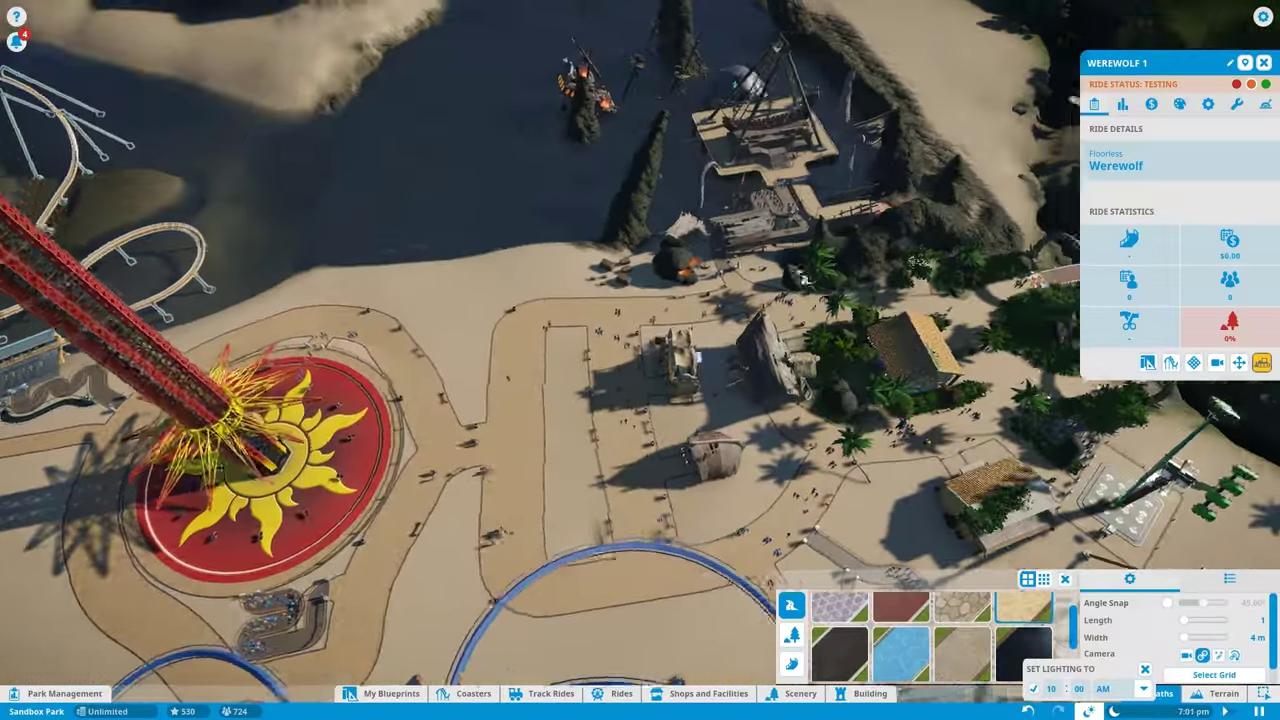
pyautogui.scroll(8, 768, 261)
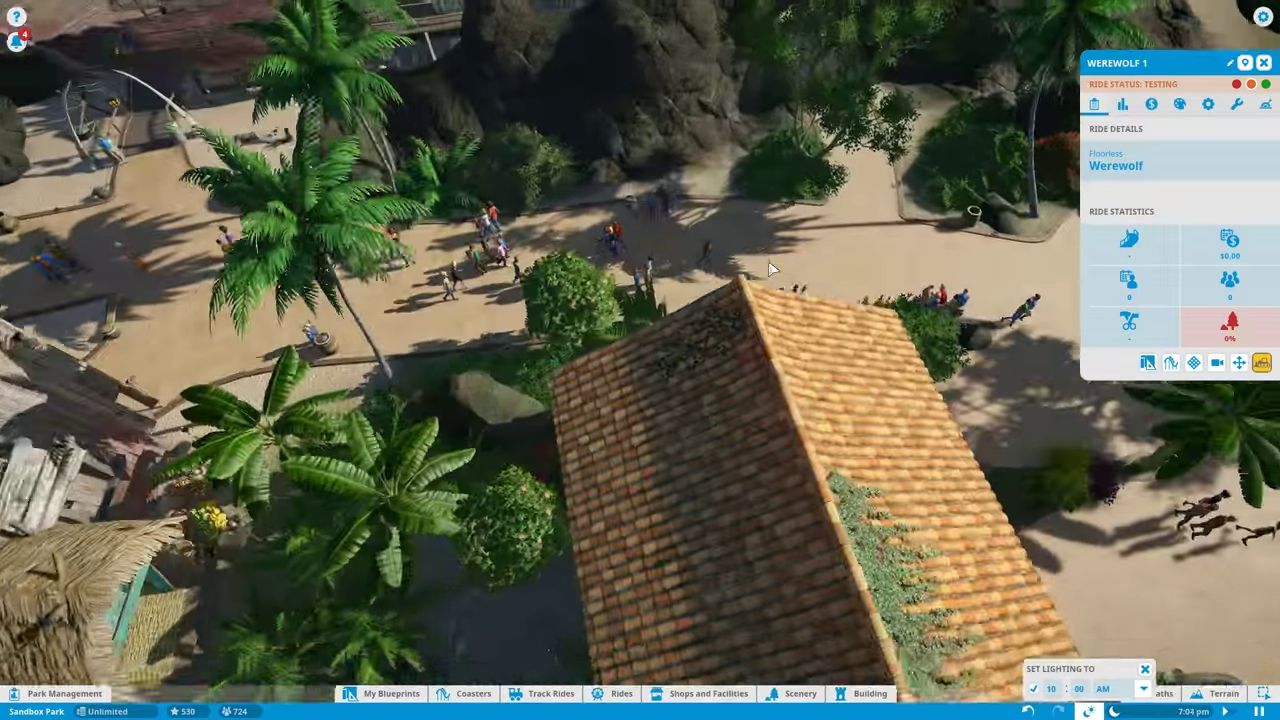
# Step: Set Werewolf 1's status to Open and close its ride panel
pyautogui.moveTo(768, 261); pyautogui.dragTo(640, 360)
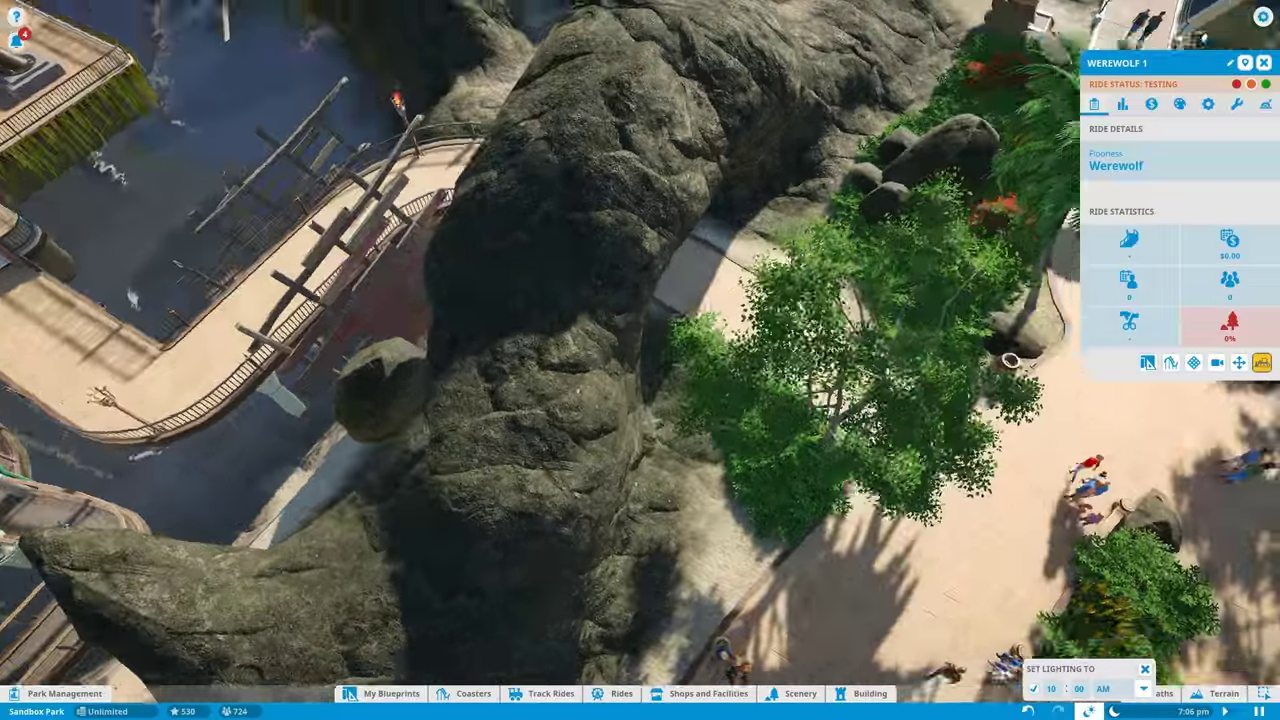
pyautogui.moveTo(640, 300)
pyautogui.mouseDown()
pyautogui.moveTo(539, 341)
pyautogui.moveTo(548, 373)
pyautogui.moveTo(658, 441)
pyautogui.moveTo(640, 400)
pyautogui.moveTo(1042, 298)
pyautogui.moveTo(612, 198)
pyautogui.moveTo(640, 360)
pyautogui.mouseUp()
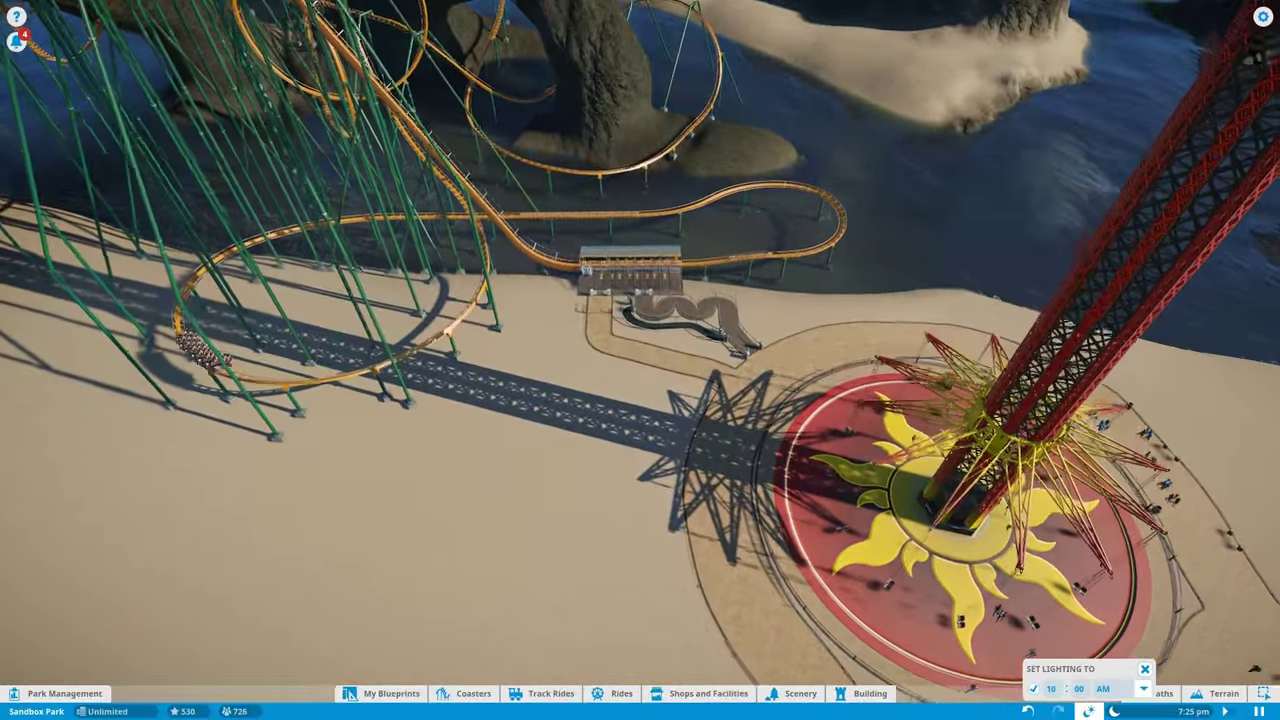
pyautogui.click(628, 268)
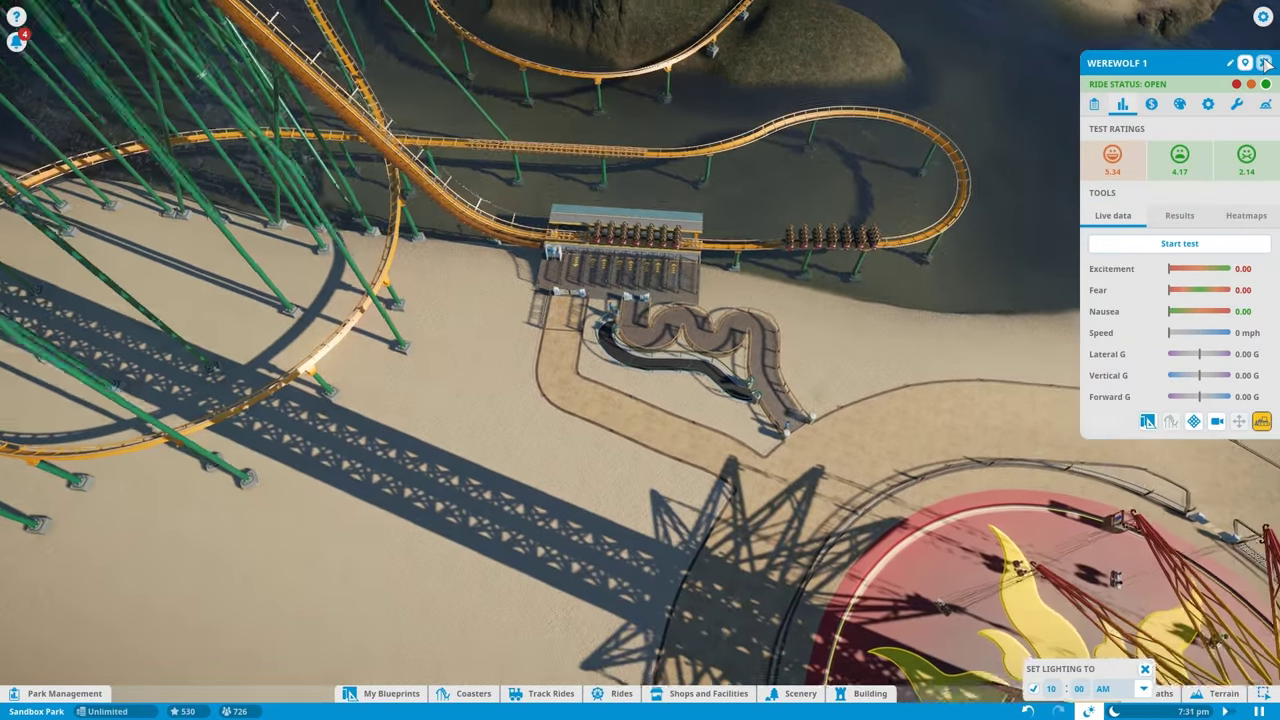
pyautogui.click(1265, 63)
pyautogui.scroll(-5, 680, 402)
pyautogui.scroll(-2, 683, 400)
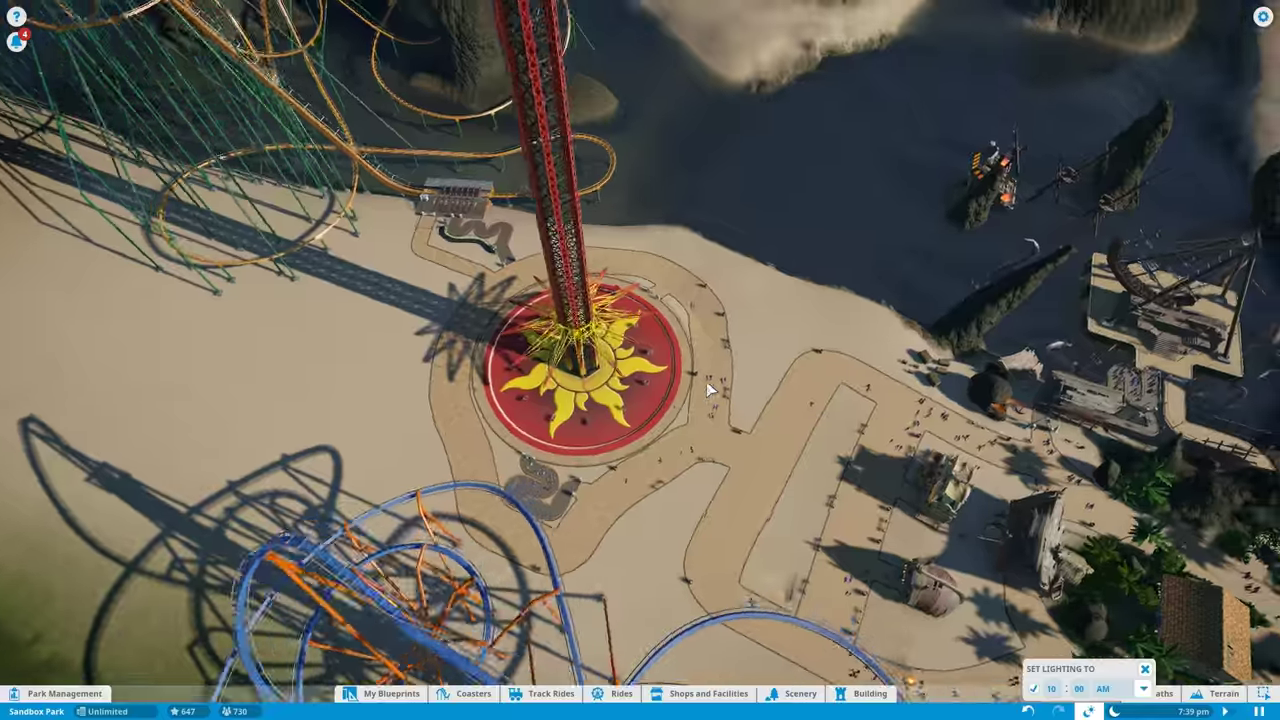
pyautogui.scroll(5, 688, 392)
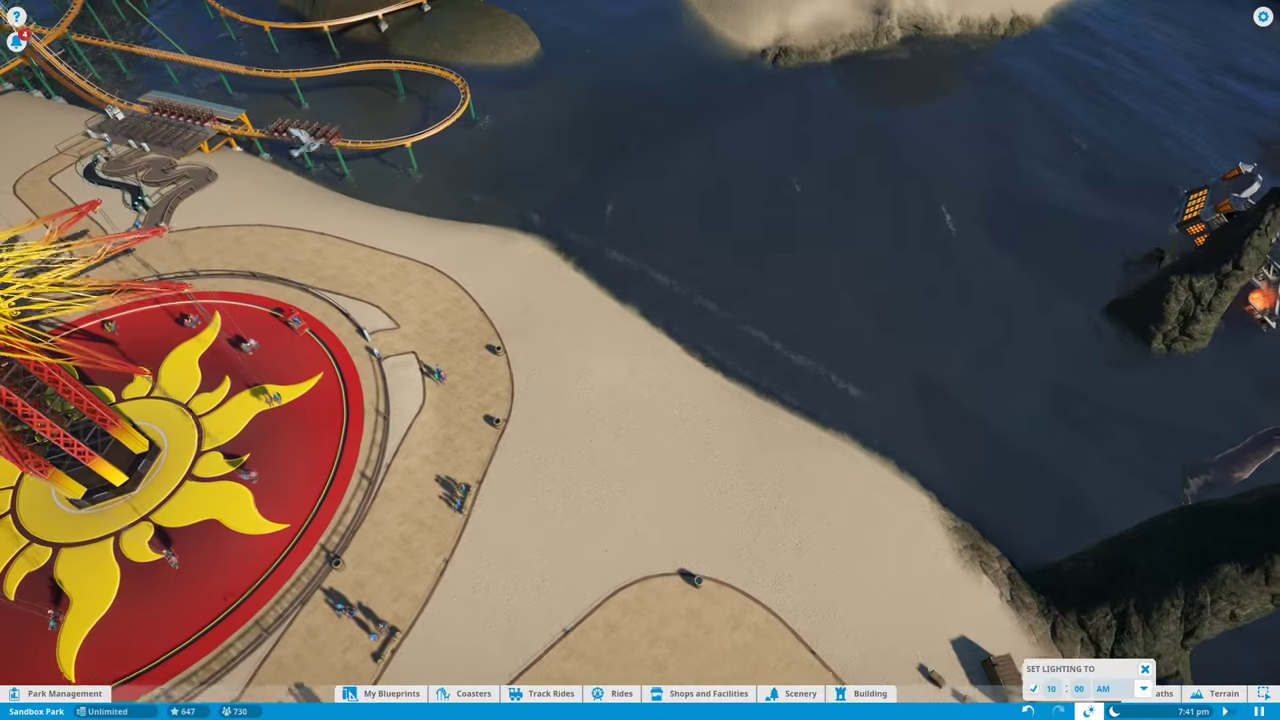
# Step: Survey the water and galleon, then return the view to the sun plaza and beach
pyautogui.press('q')
pyautogui.scroll(-4, 720, 309)
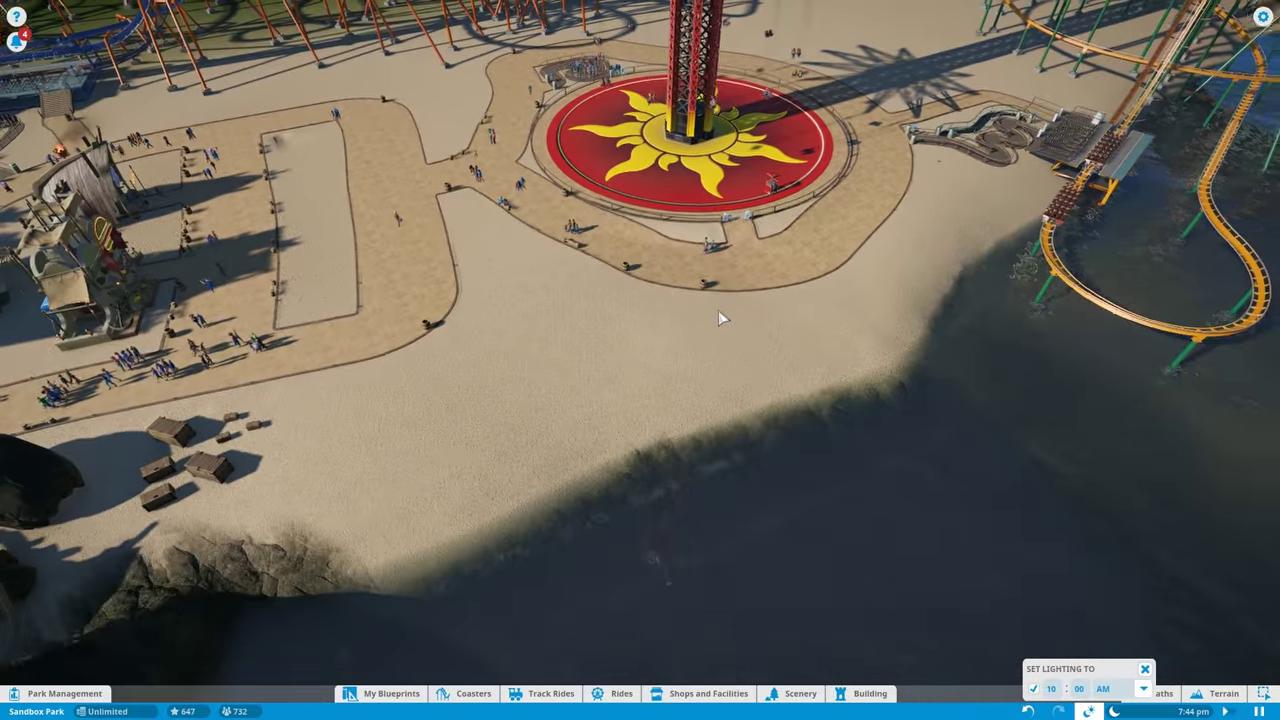
pyautogui.scroll(4, 850, 320)
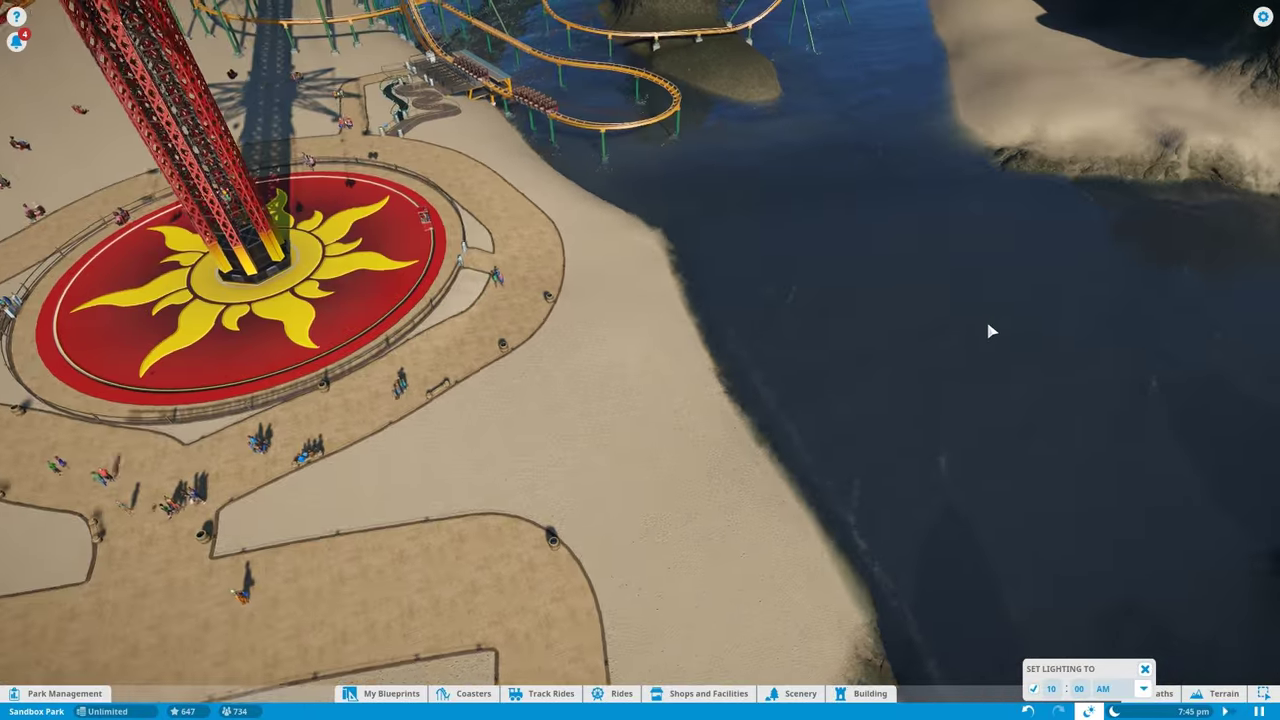
pyautogui.press('w')
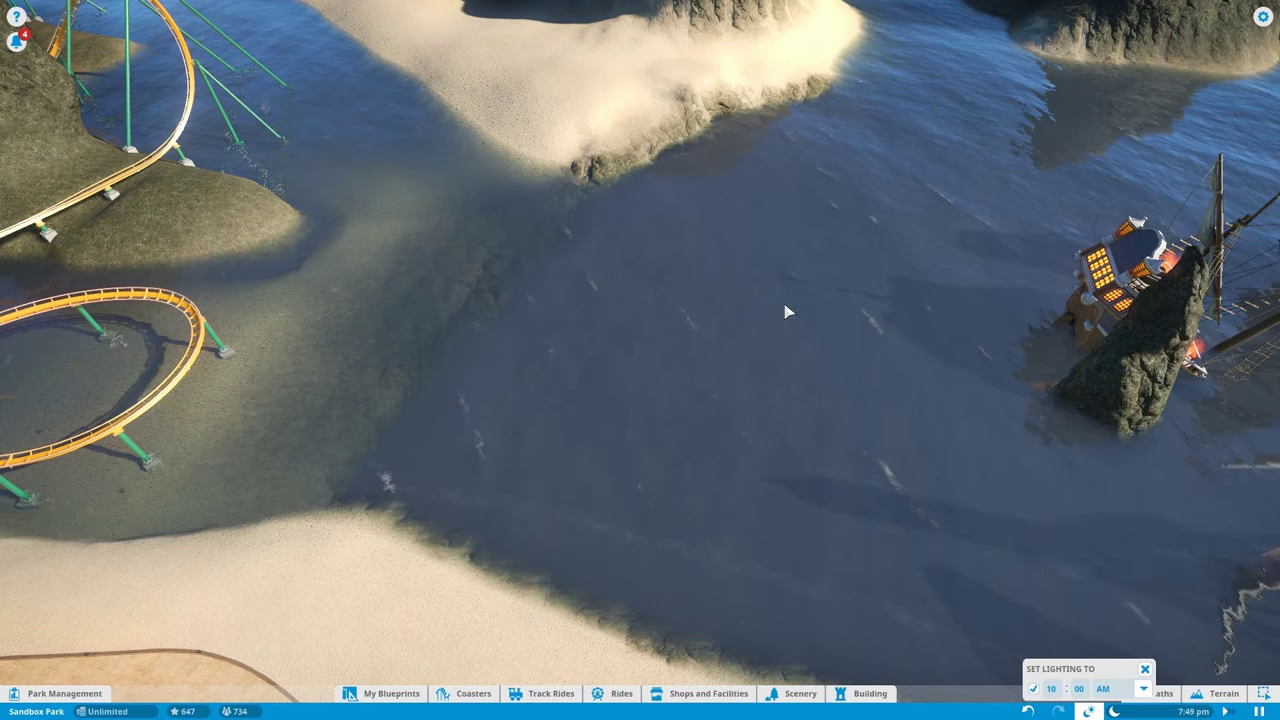
pyautogui.press('e')
pyautogui.scroll(5, 787, 312)
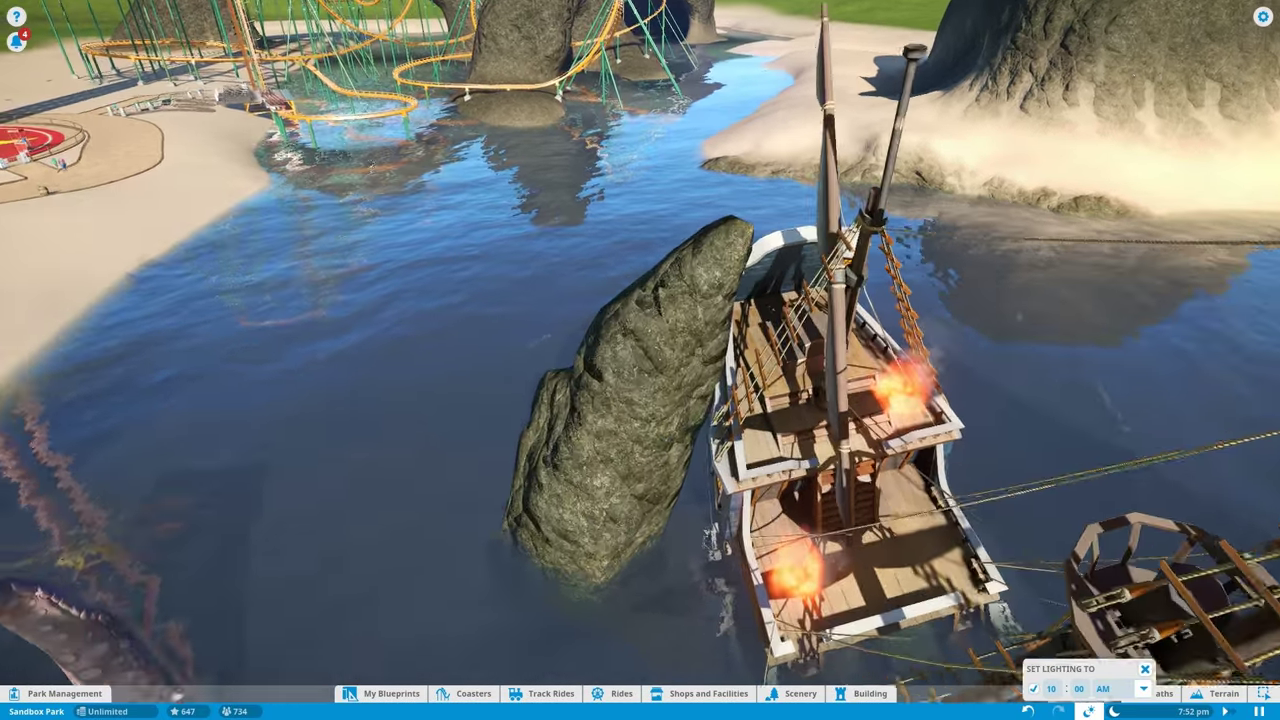
pyautogui.scroll(-5, 698, 338)
pyautogui.press('w')
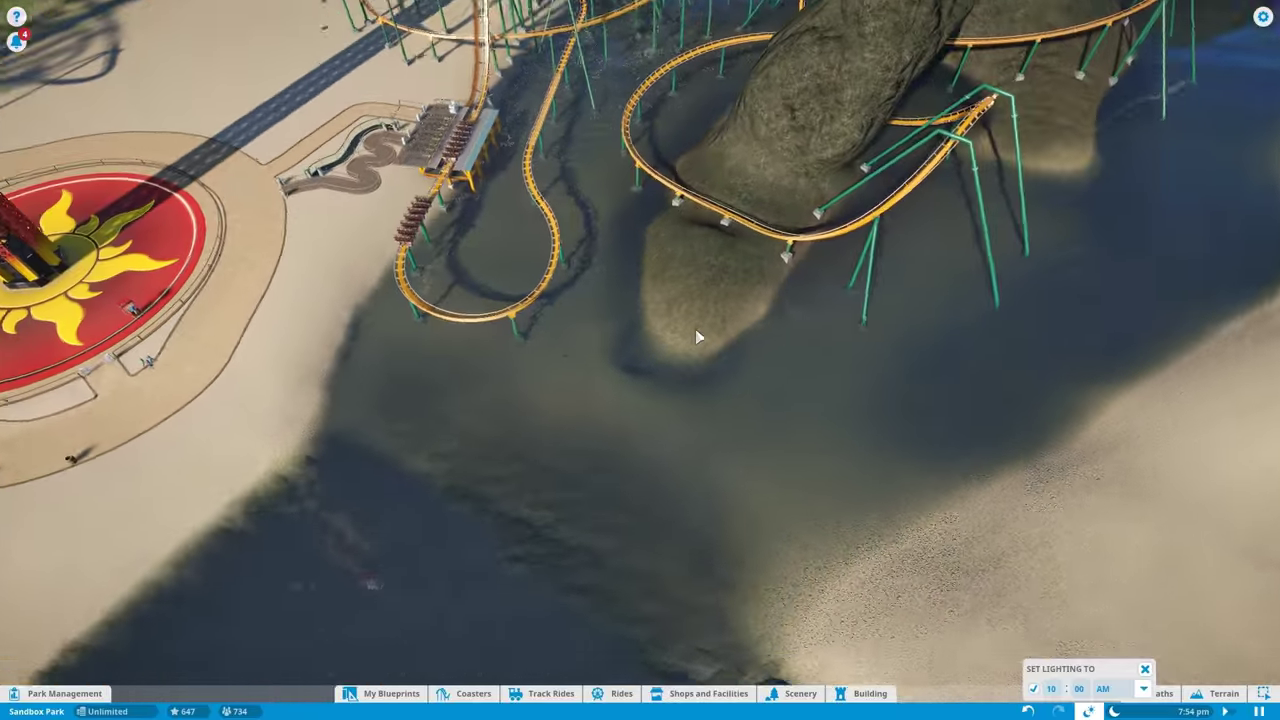
pyautogui.press('w')
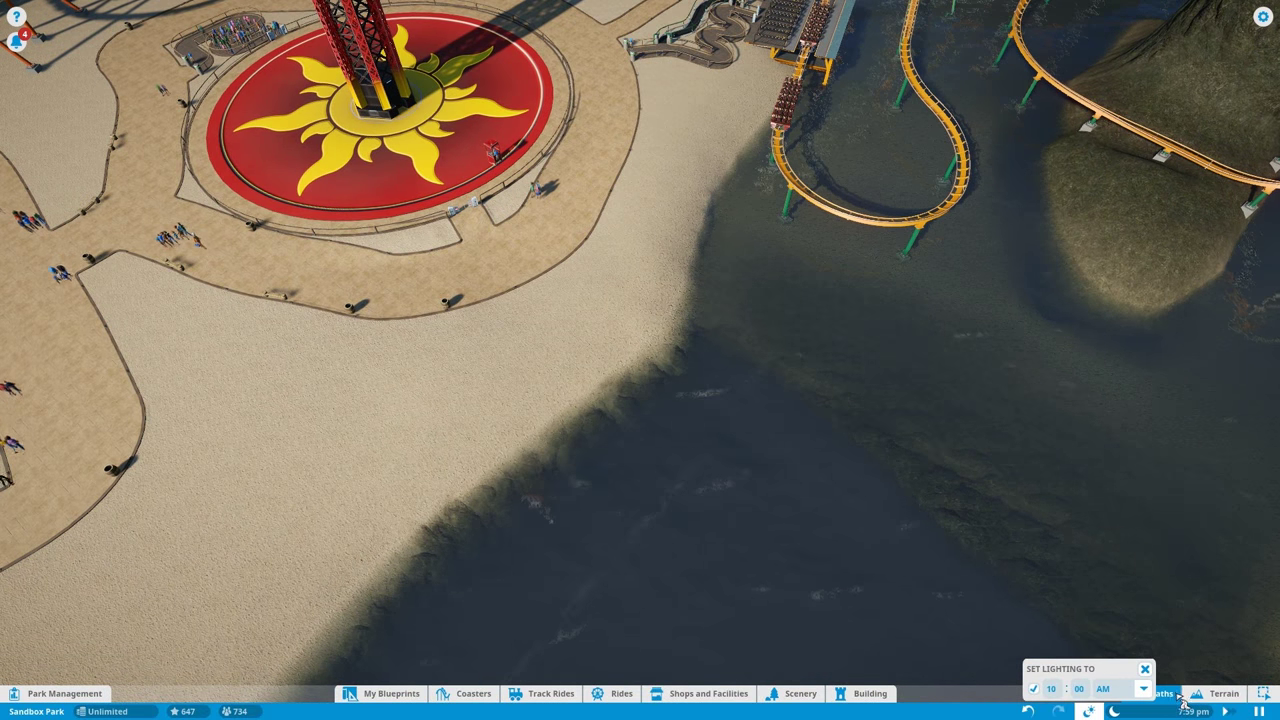
pyautogui.click(1183, 697)
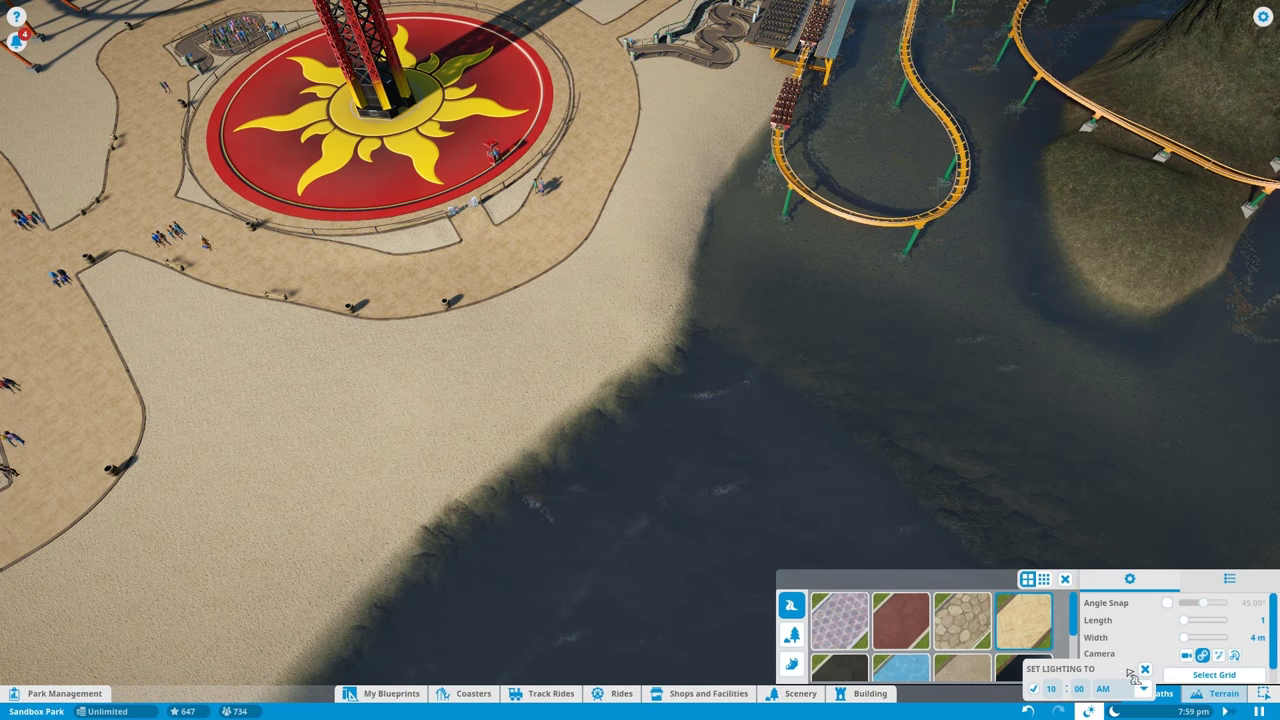
pyautogui.click(792, 634)
pyautogui.scroll(5, 700, 350)
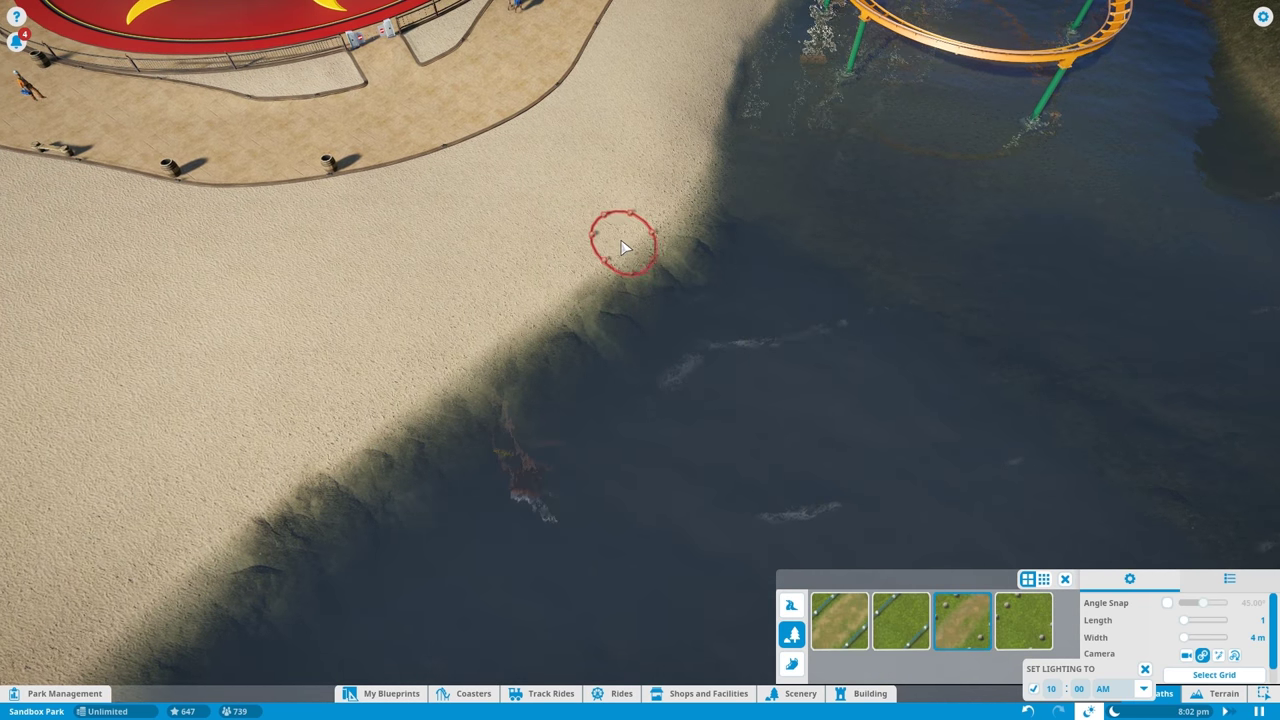
pyautogui.moveTo(606, 243); pyautogui.dragTo(650, 270)
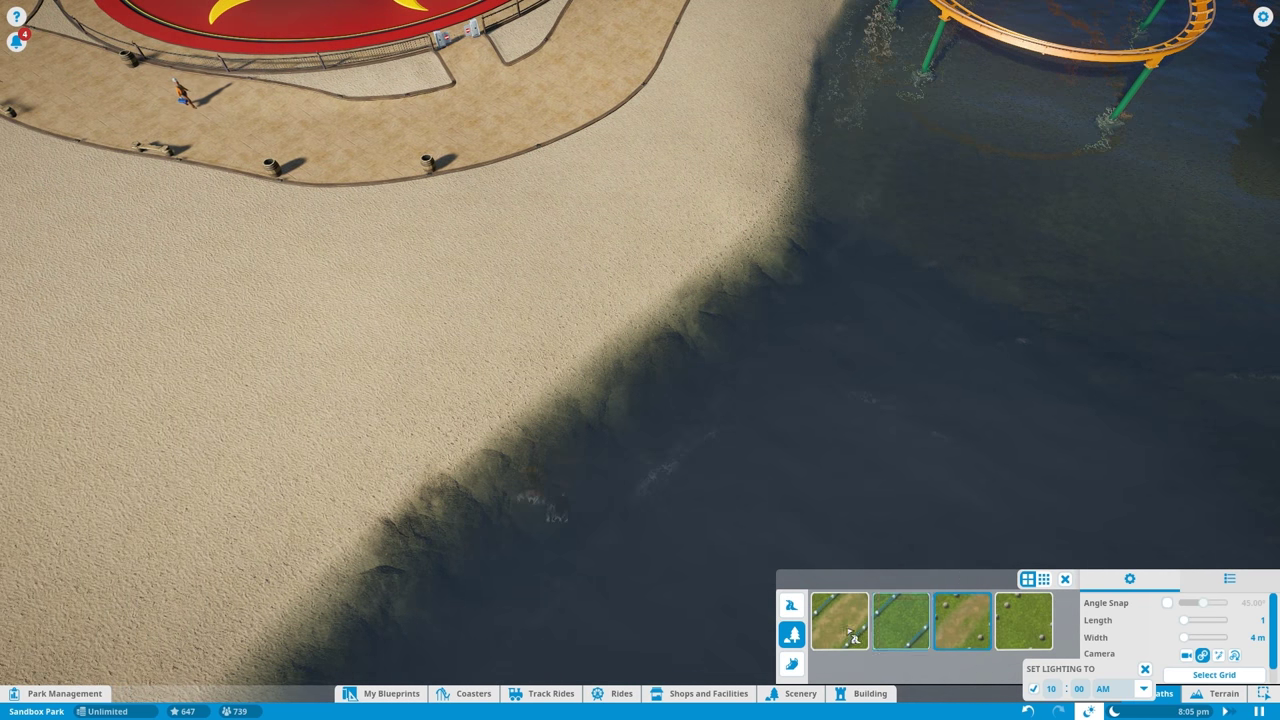
pyautogui.click(1175, 697)
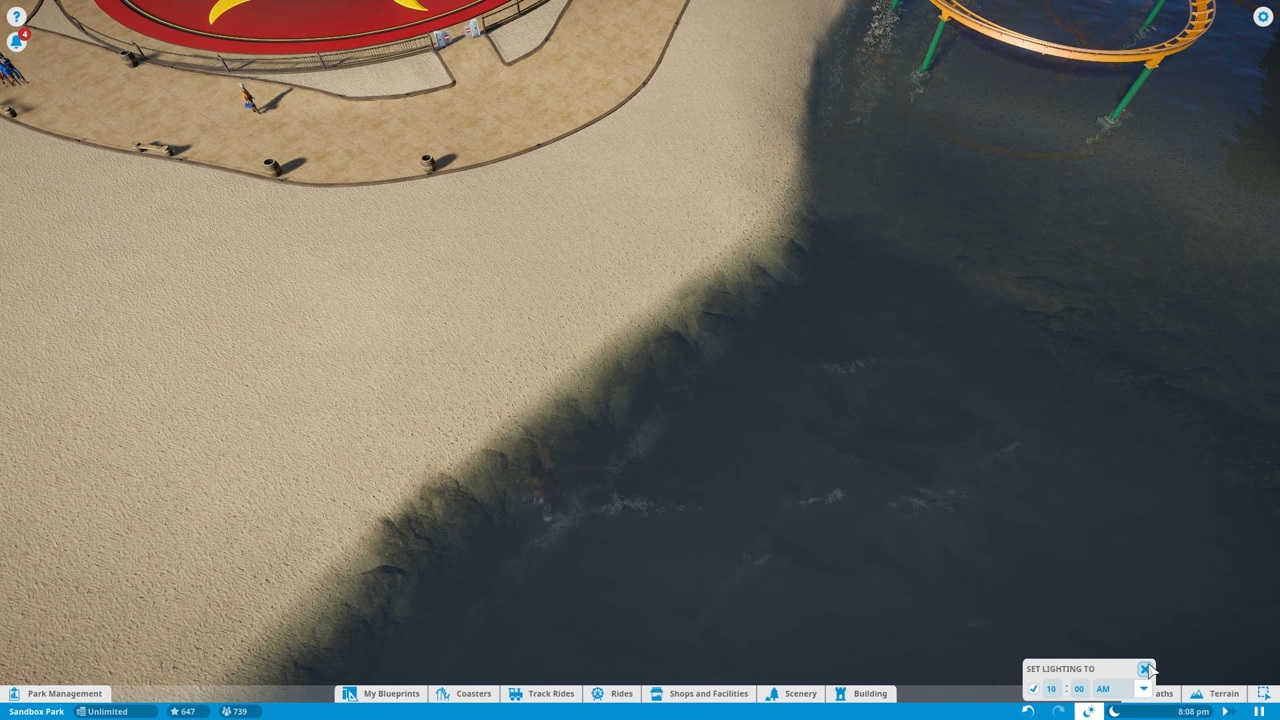
pyautogui.click(1145, 669)
pyautogui.click(1213, 693)
pyautogui.moveTo(700, 350); pyautogui.dragTo(600, 420)
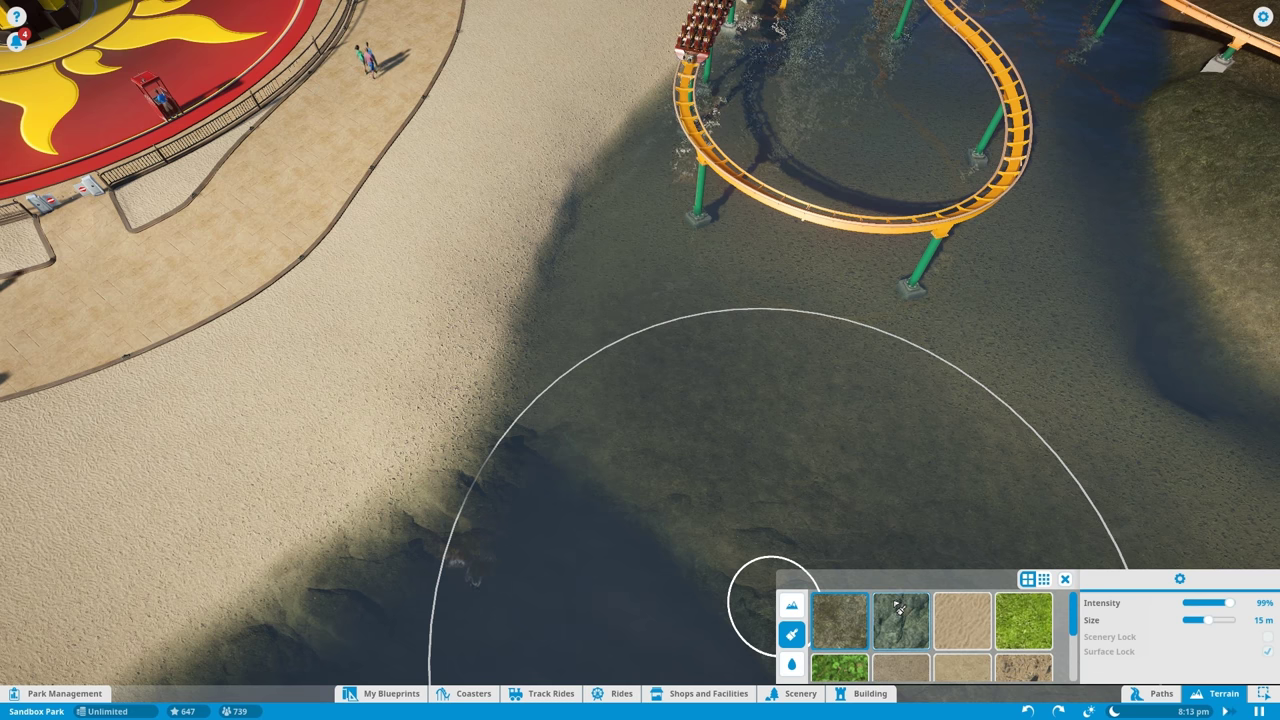
pyautogui.click(792, 606)
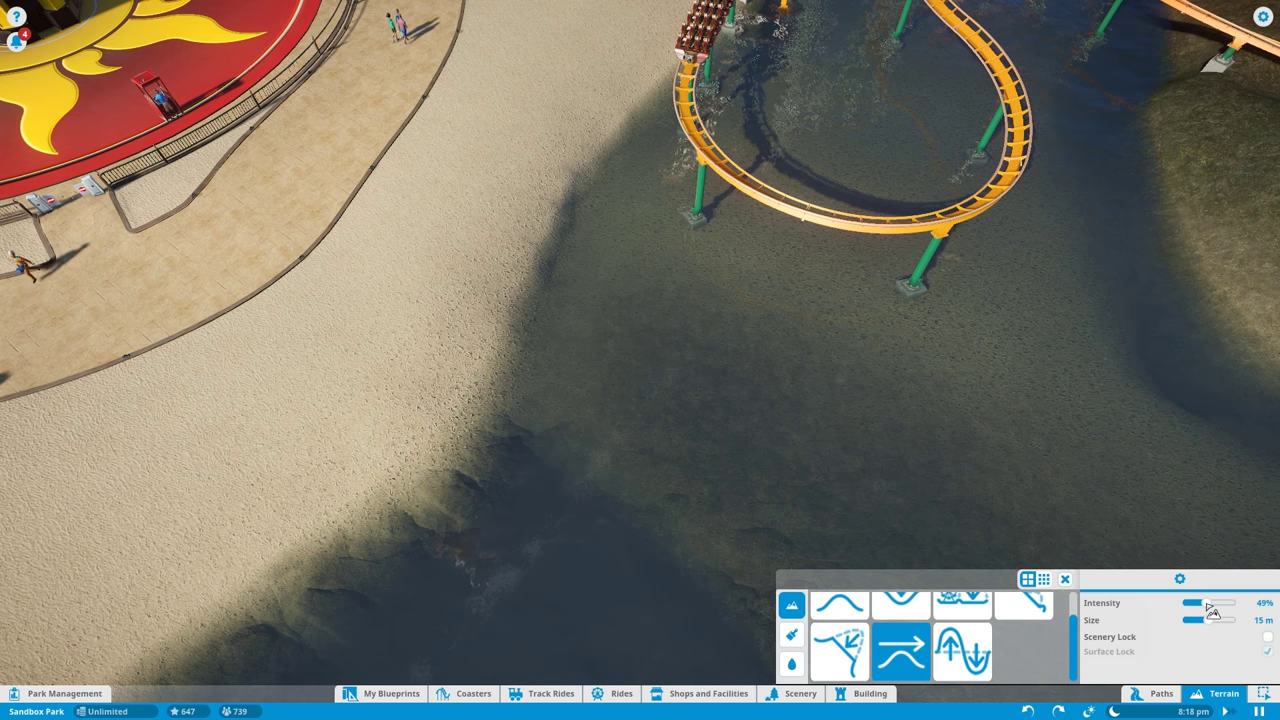
pyautogui.scroll(-3, 493, 409)
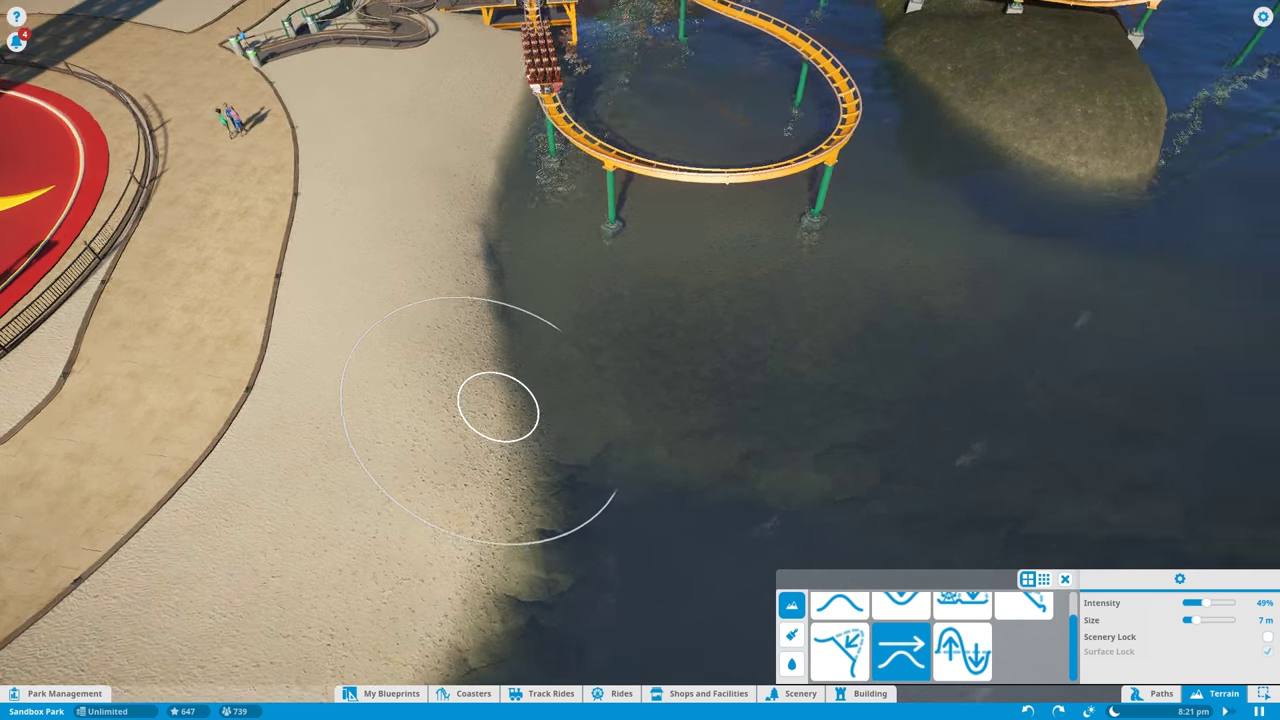
pyautogui.moveTo(500, 400); pyautogui.dragTo(543, 404)
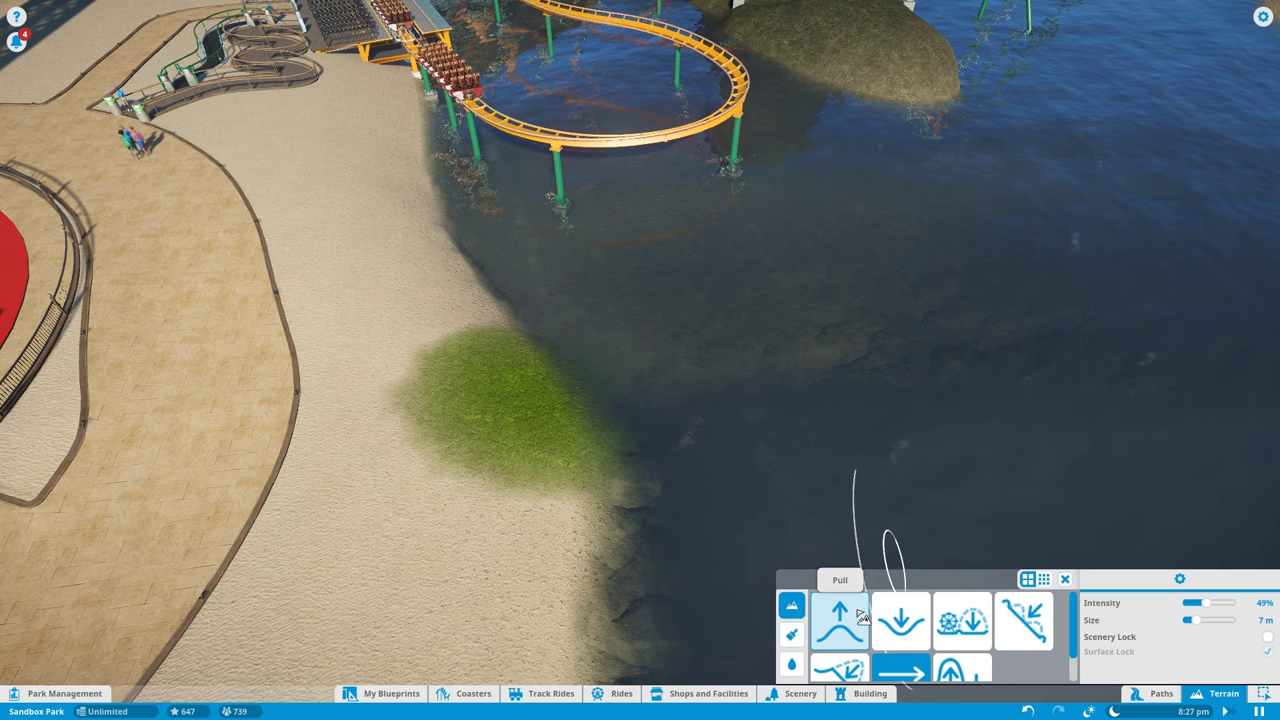
pyautogui.press('q')
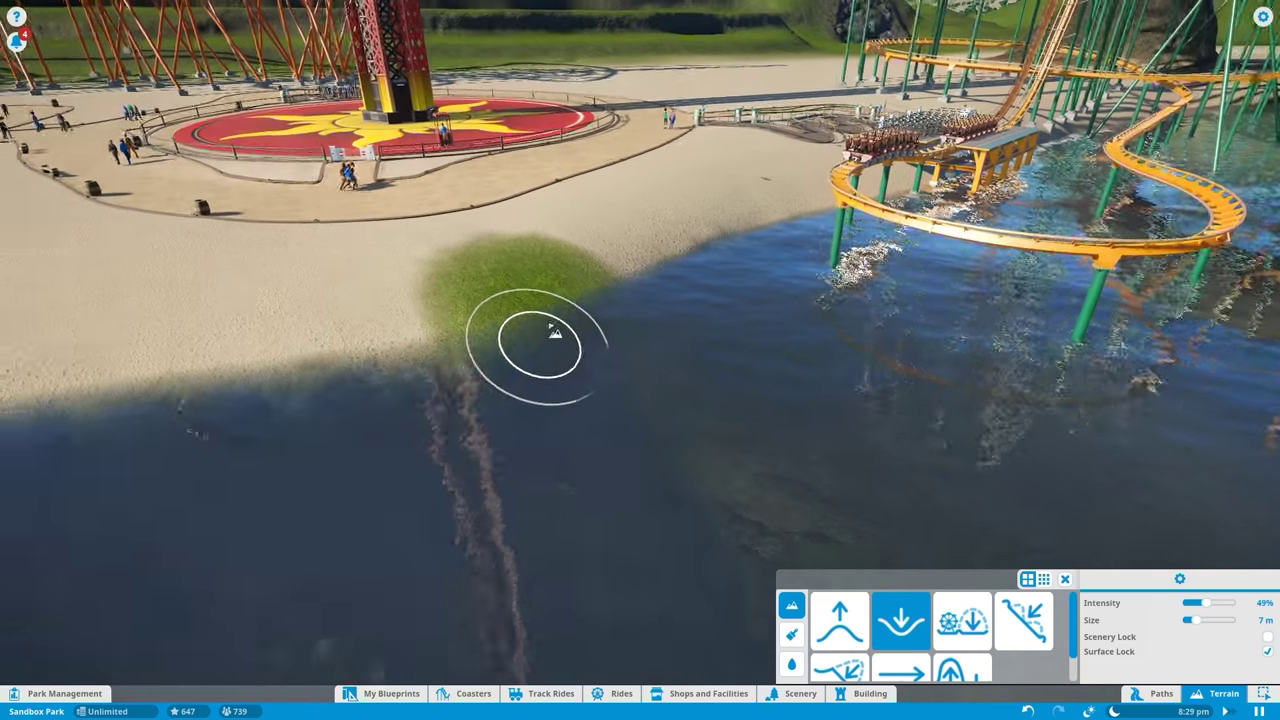
pyautogui.moveTo(530, 302); pyautogui.dragTo(460, 300)
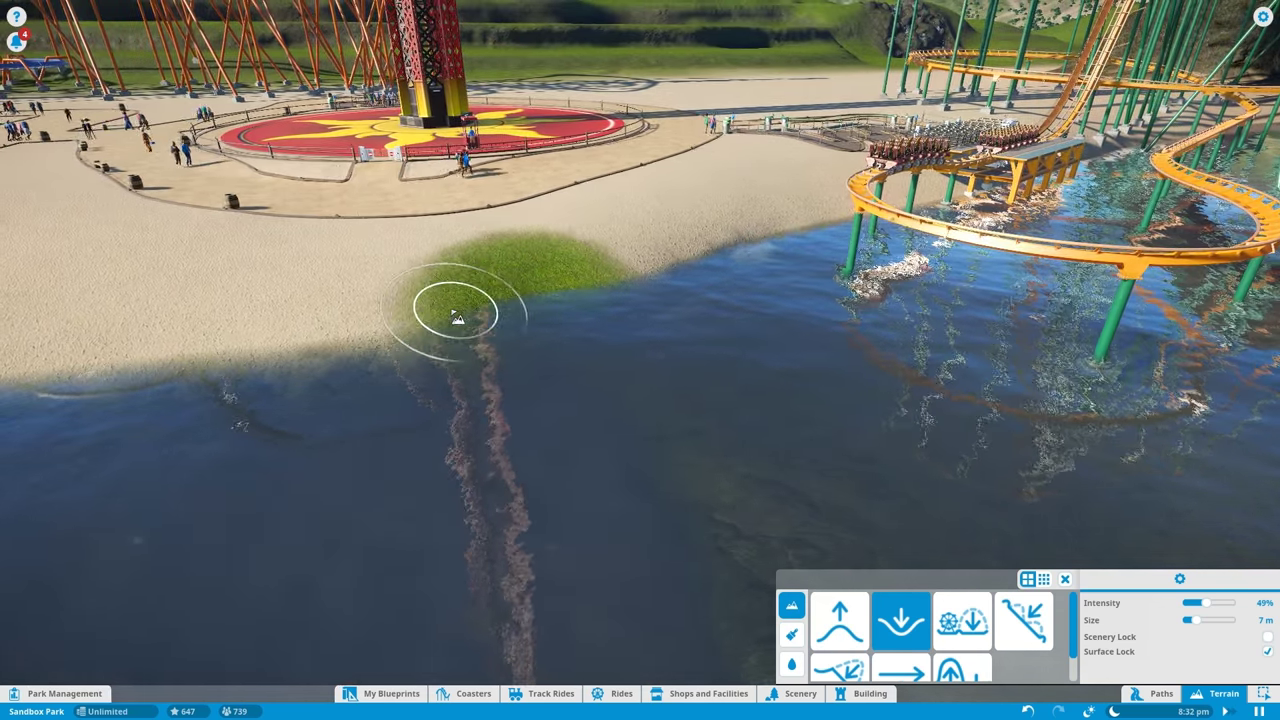
pyautogui.press('q')
pyautogui.scroll(1, 548, 305)
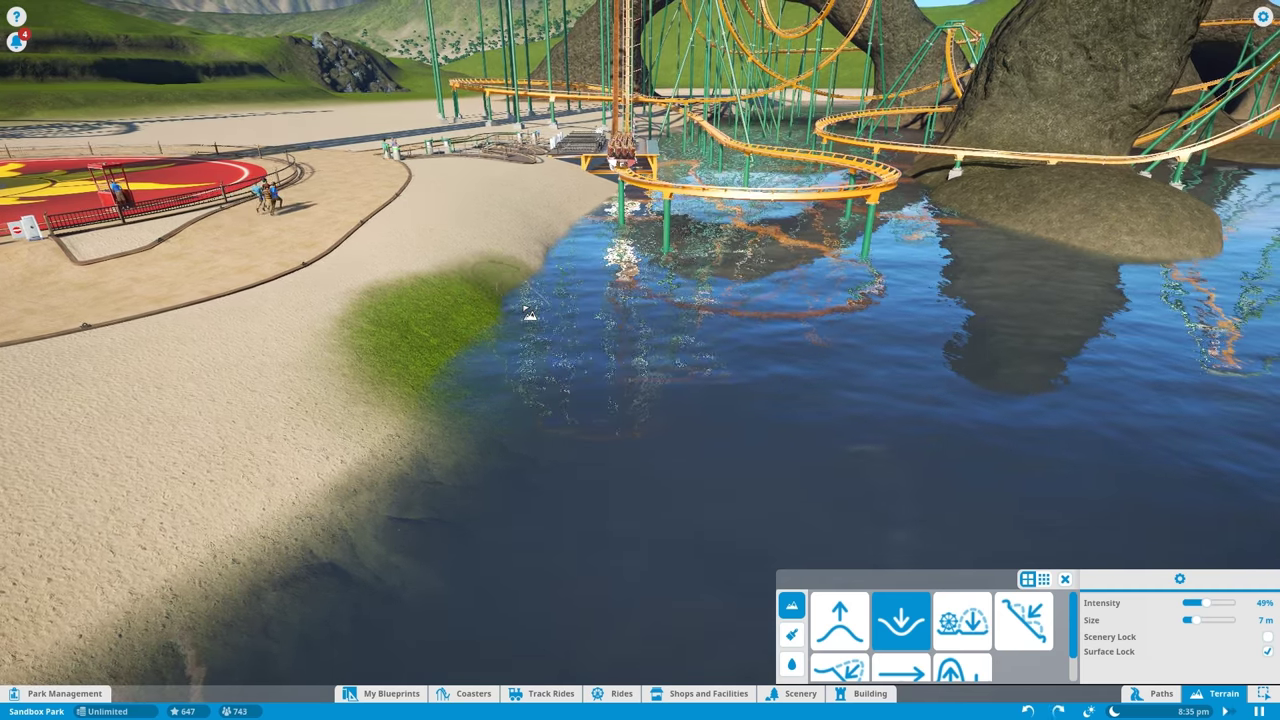
pyautogui.press('q')
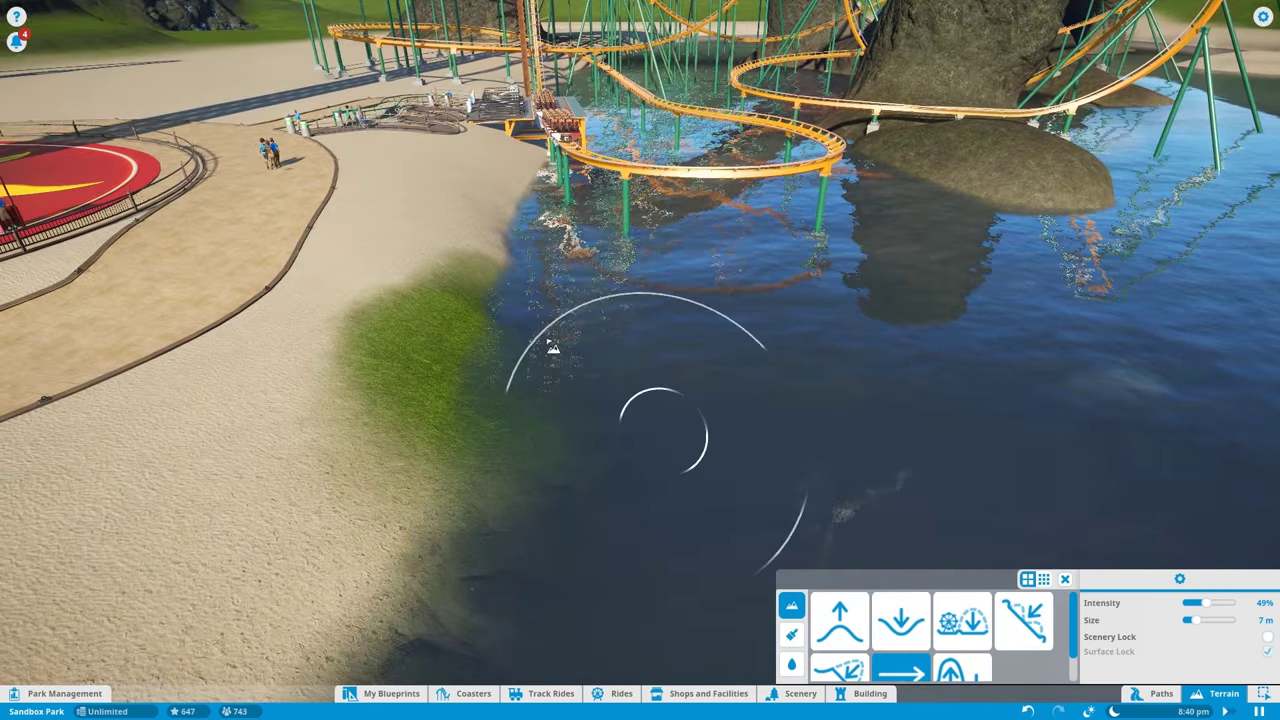
pyautogui.press('q')
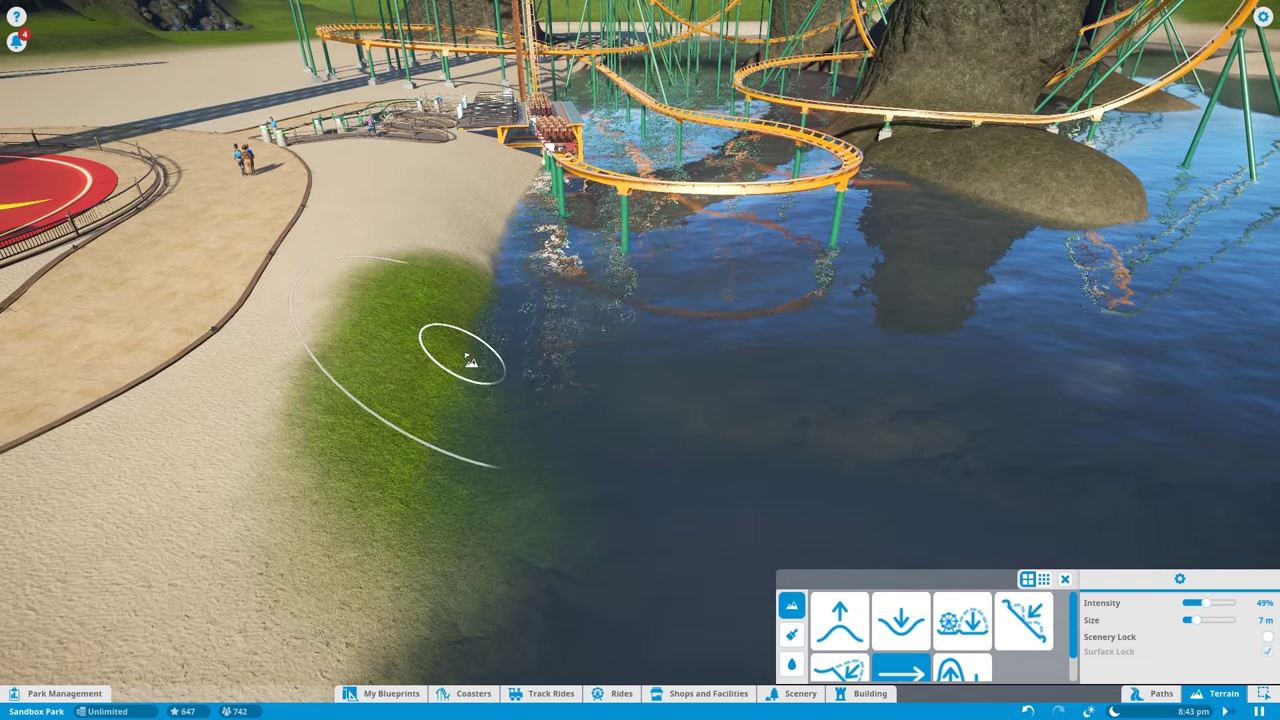
pyautogui.press('q')
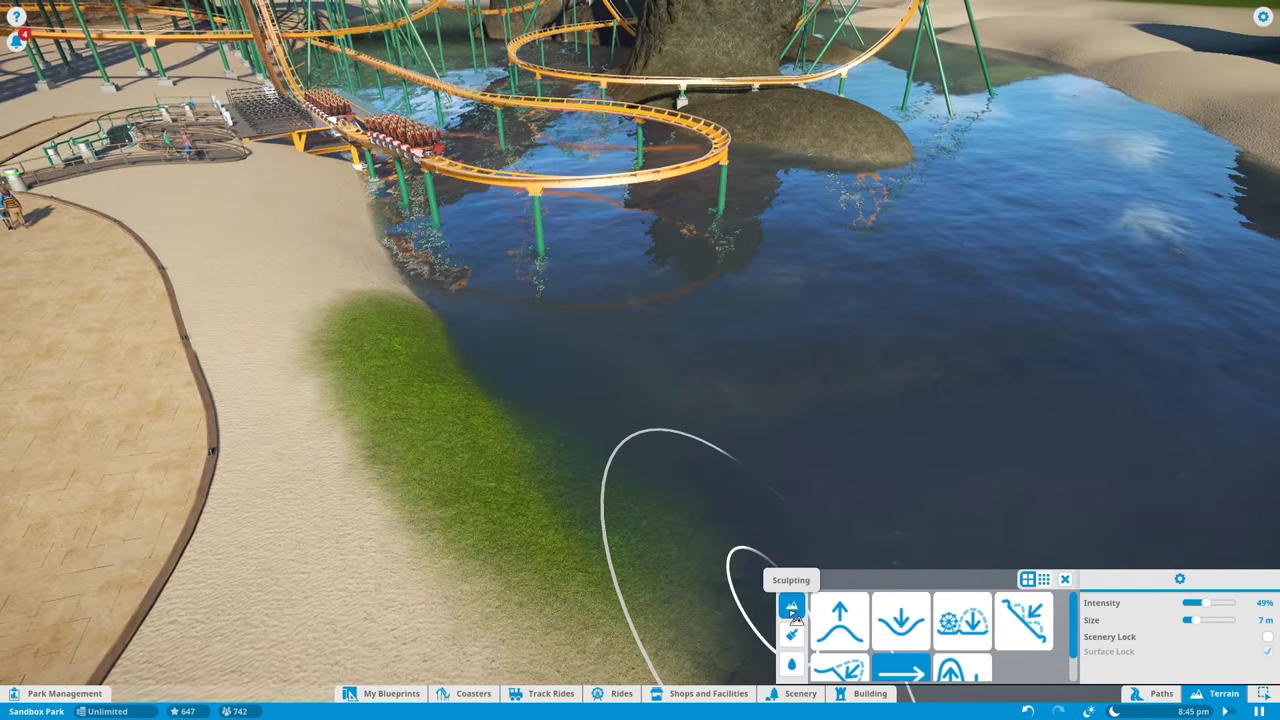
pyautogui.click(792, 634)
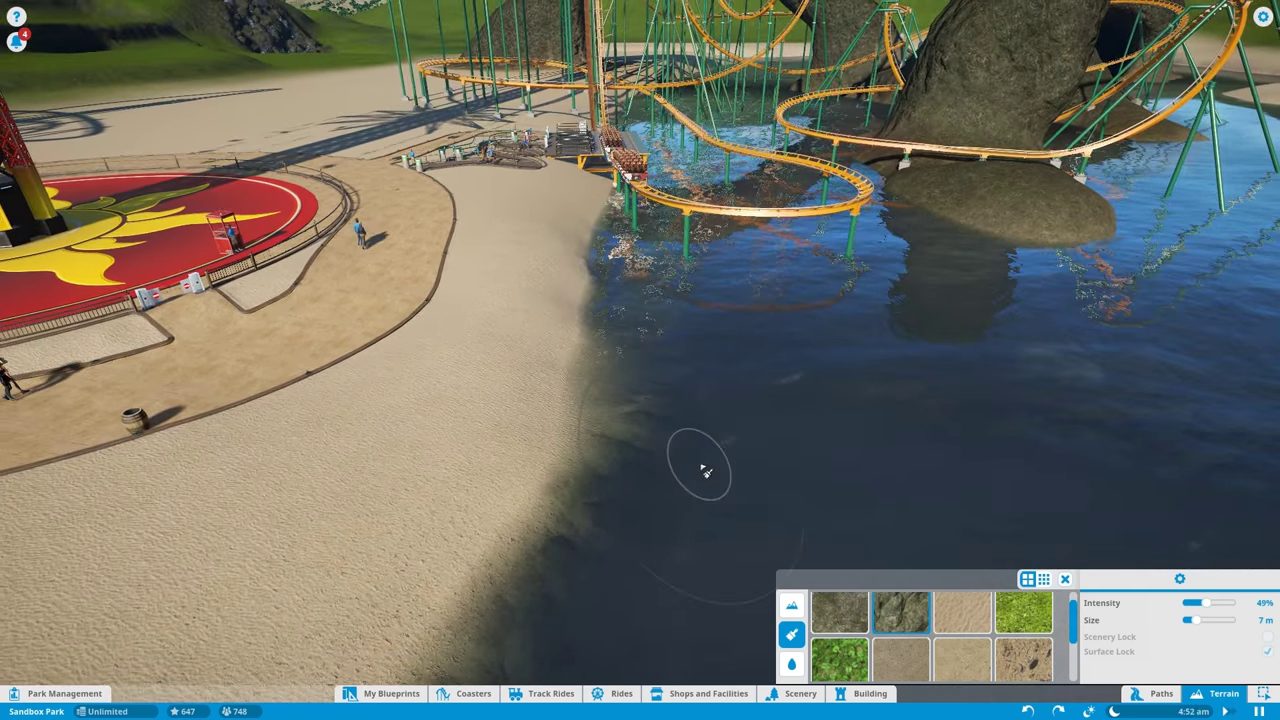
pyautogui.scroll(3, 645, 520)
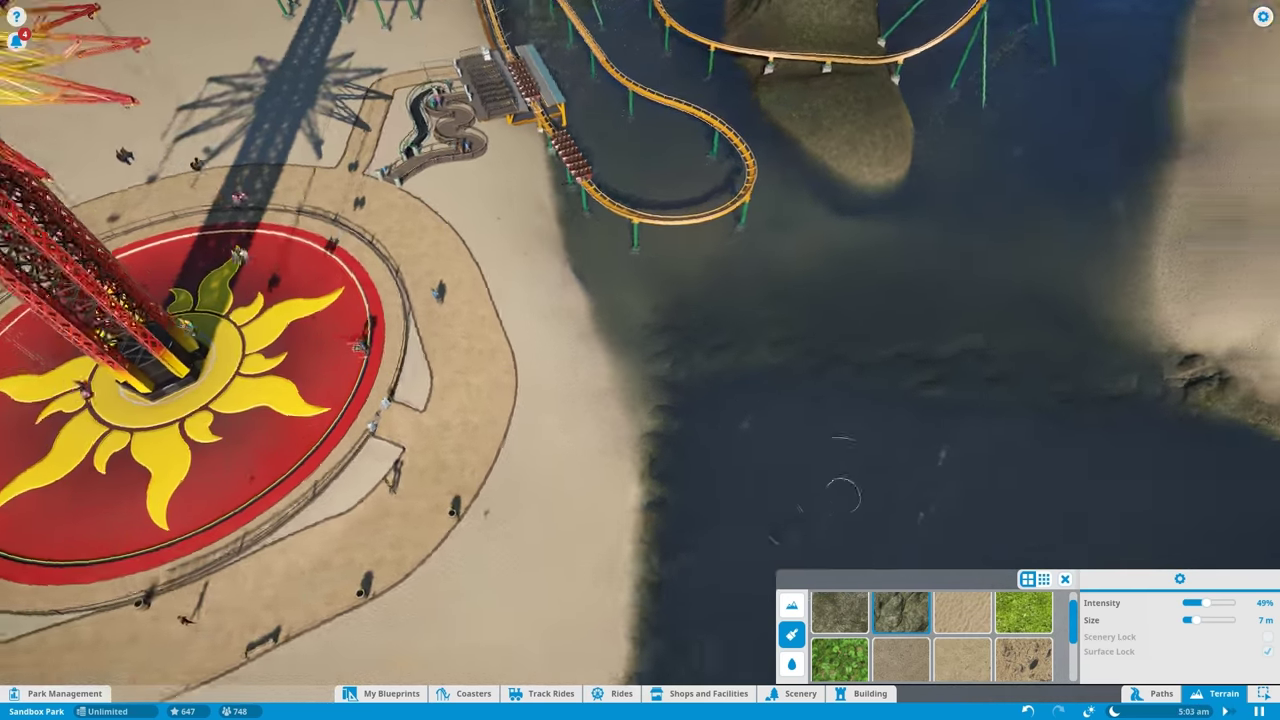
pyautogui.press('q')
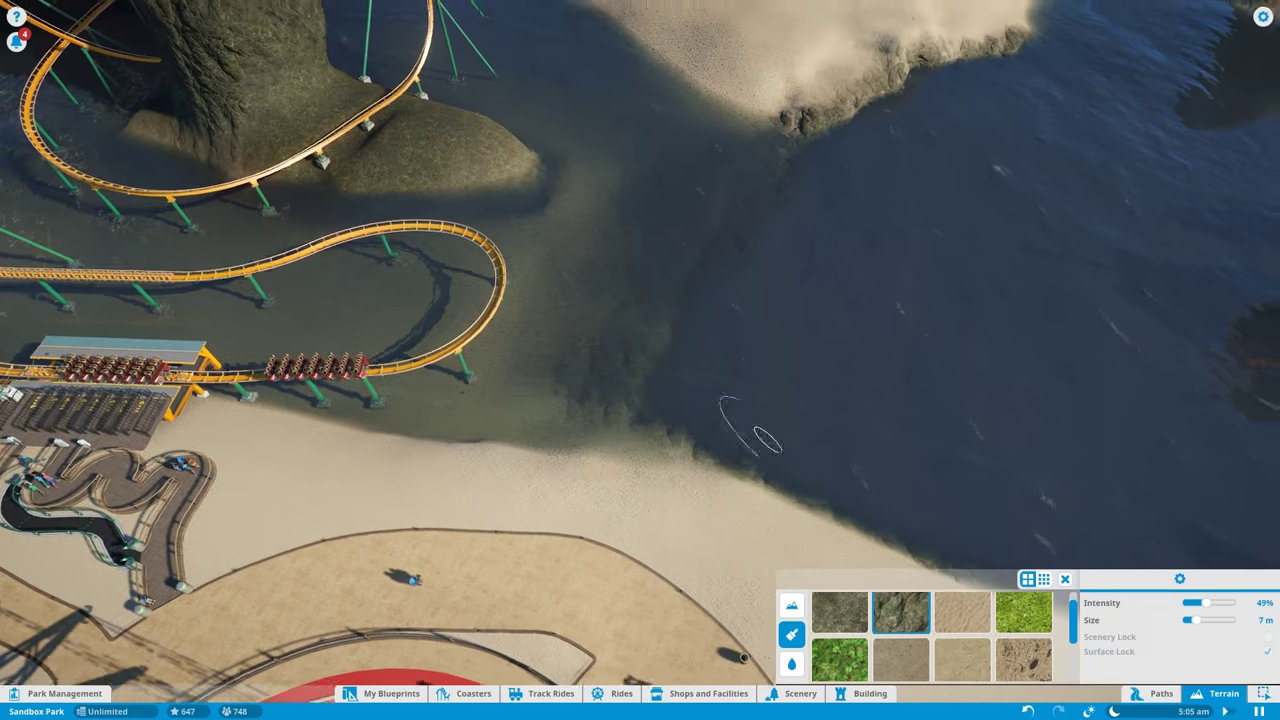
pyautogui.press('Escape')
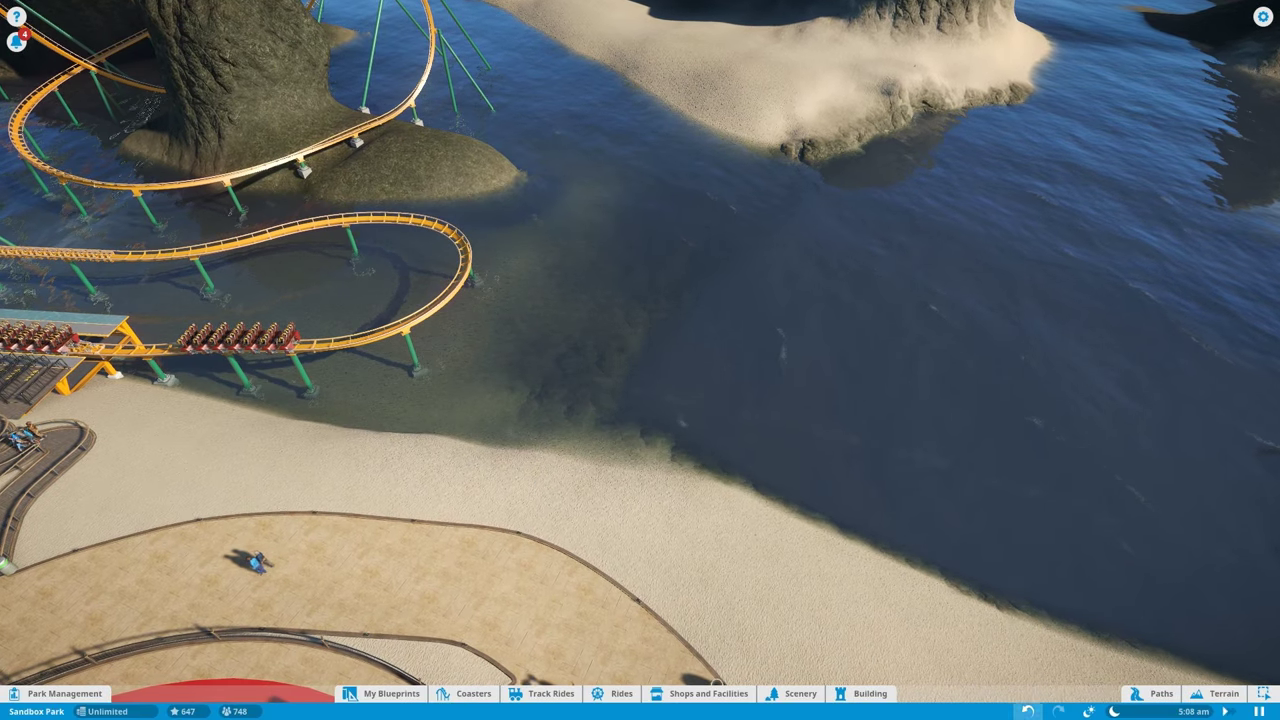
# Step: Filter scenery to the Pirate theme and select the Jetty Long piece
pyautogui.click(797, 694)
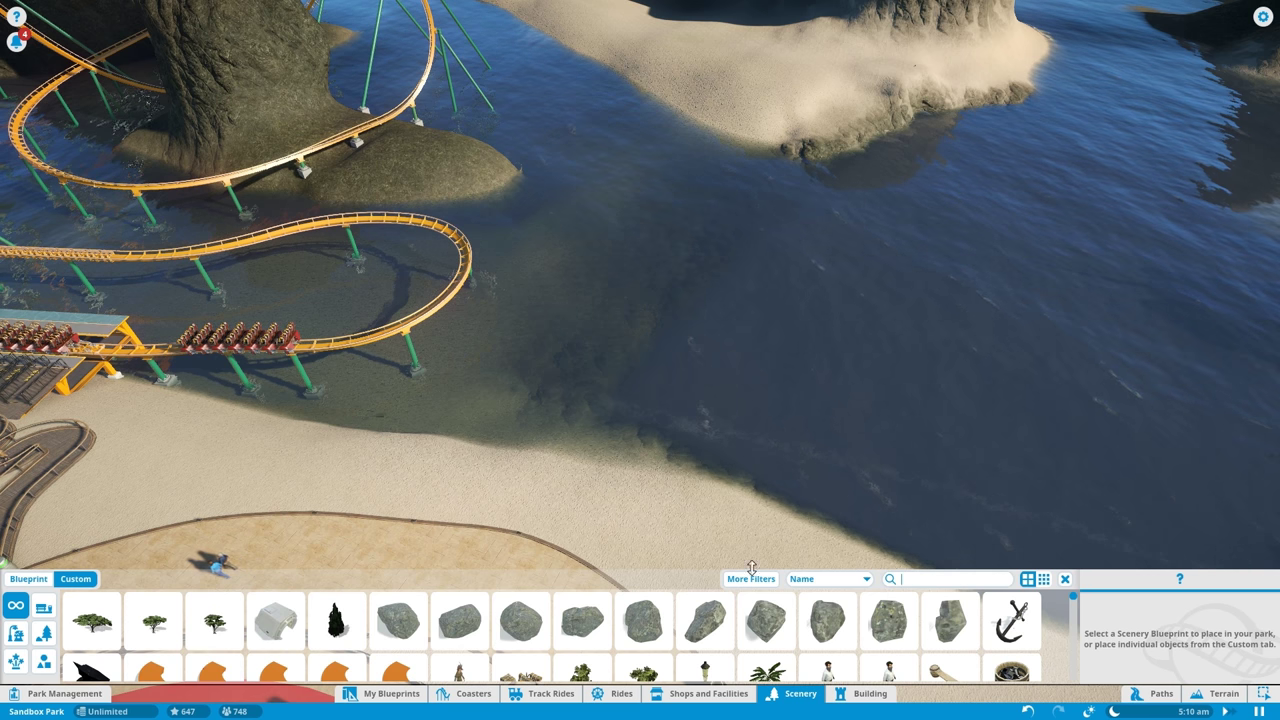
pyautogui.click(755, 580)
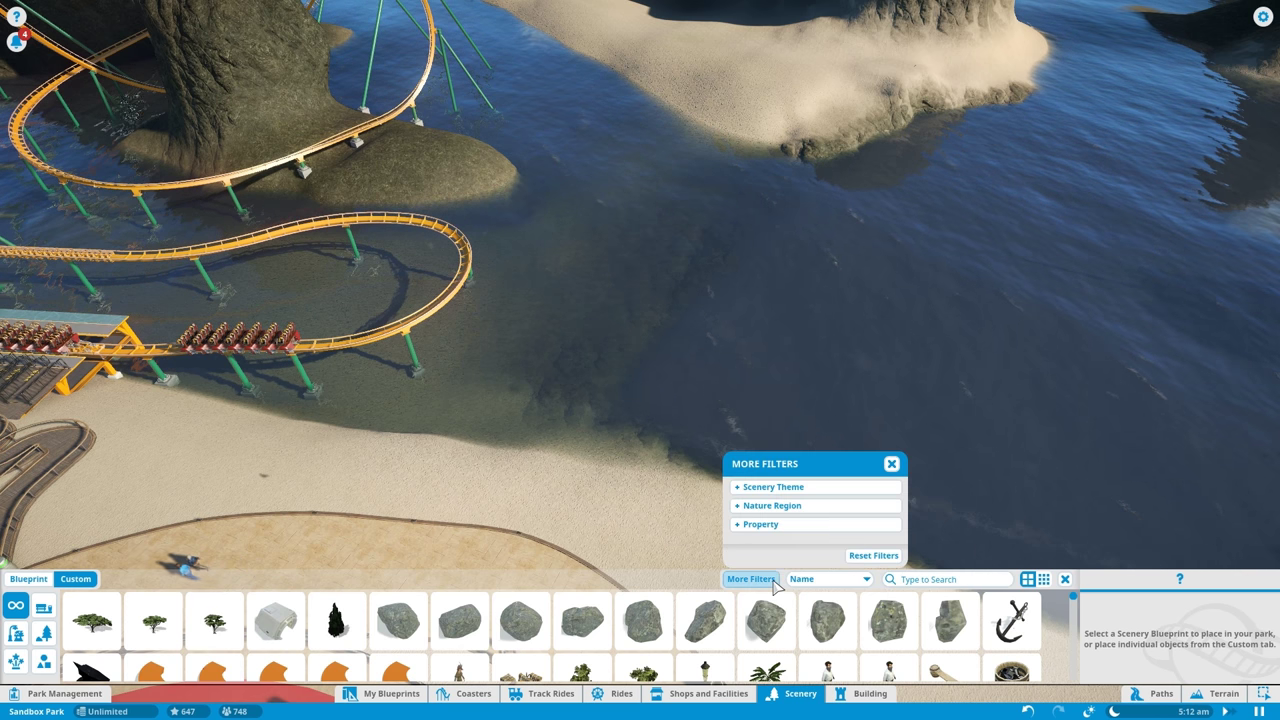
pyautogui.click(794, 489)
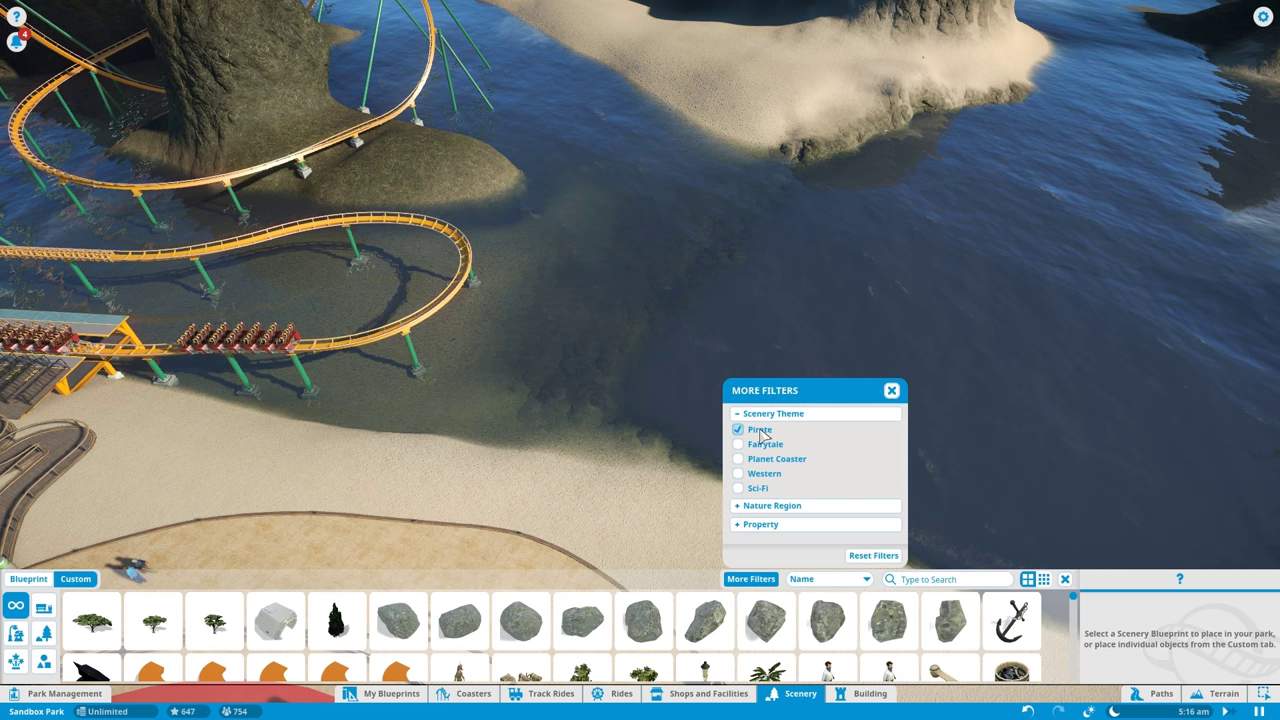
pyautogui.scroll(-2, 450, 630)
pyautogui.scroll(-2, 300, 625)
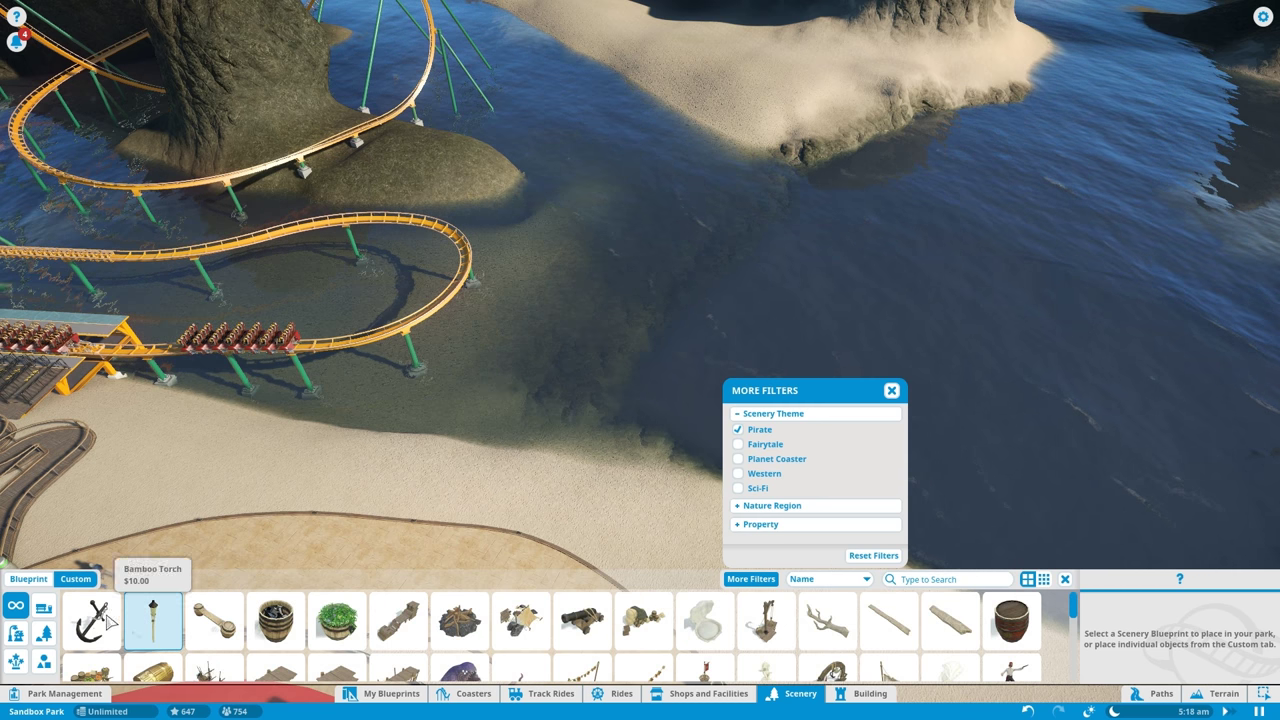
pyautogui.click(17, 660)
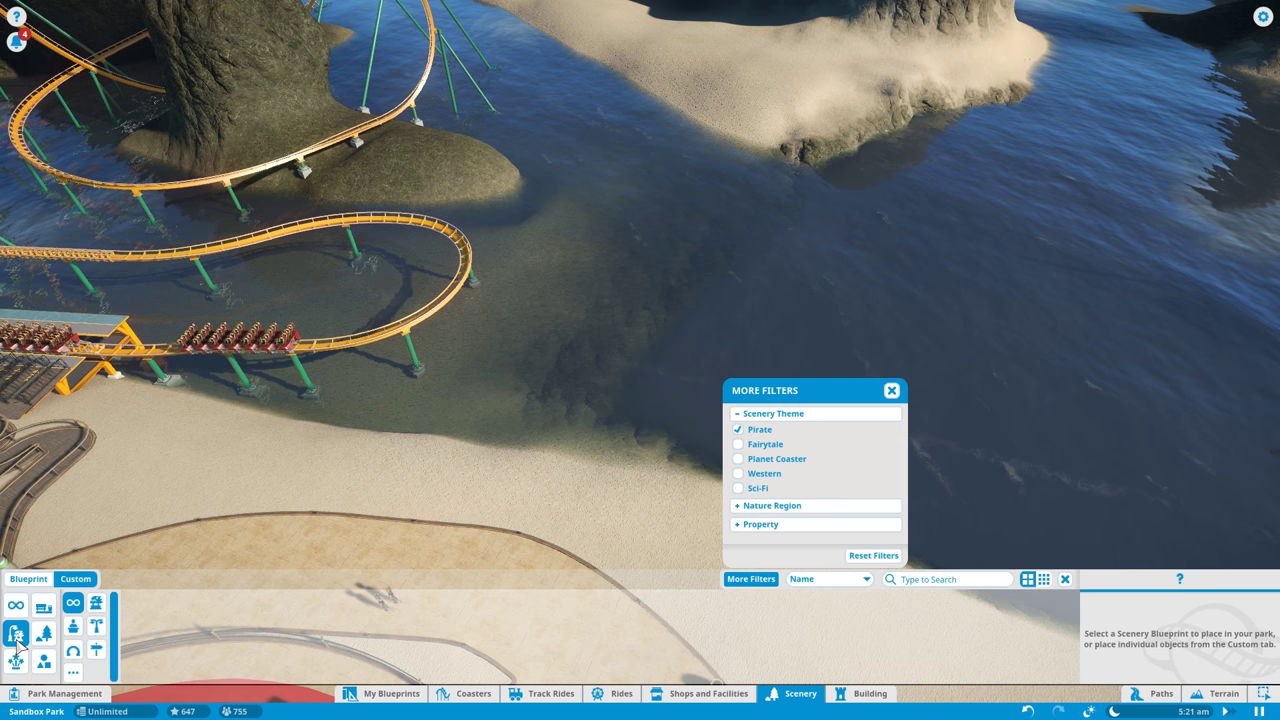
pyautogui.click(850, 486)
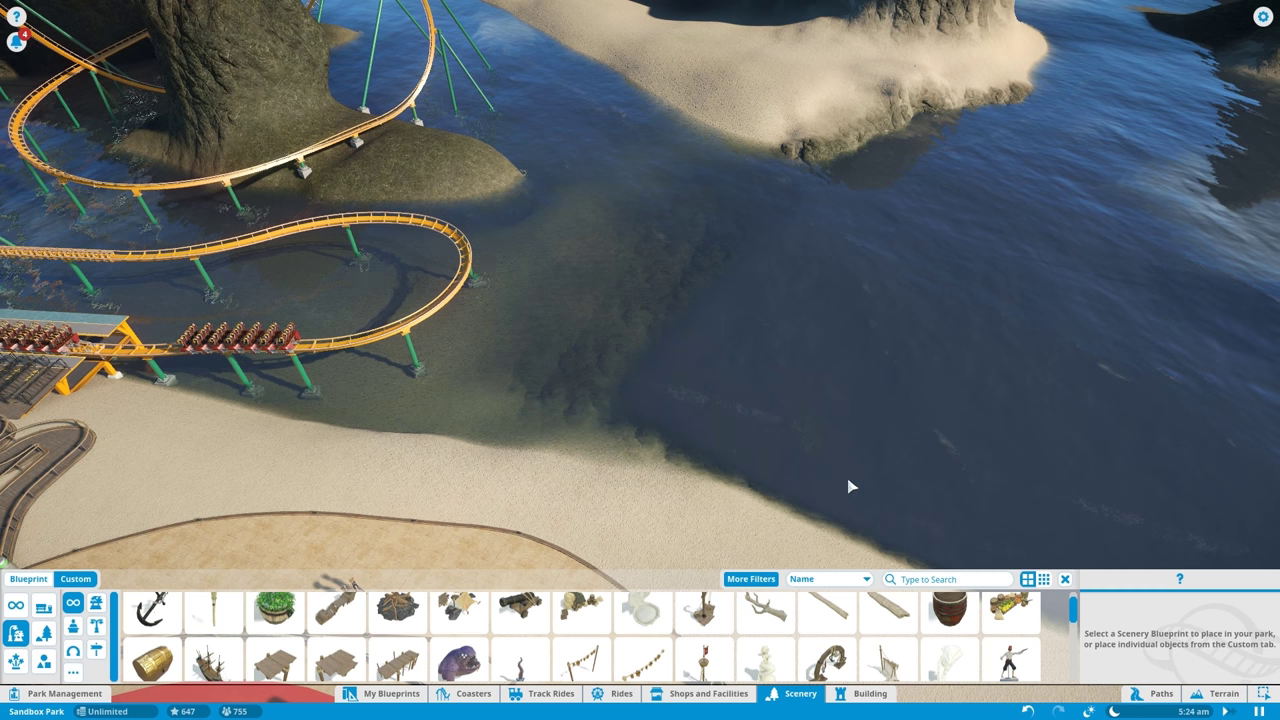
pyautogui.scroll(-1, 795, 644)
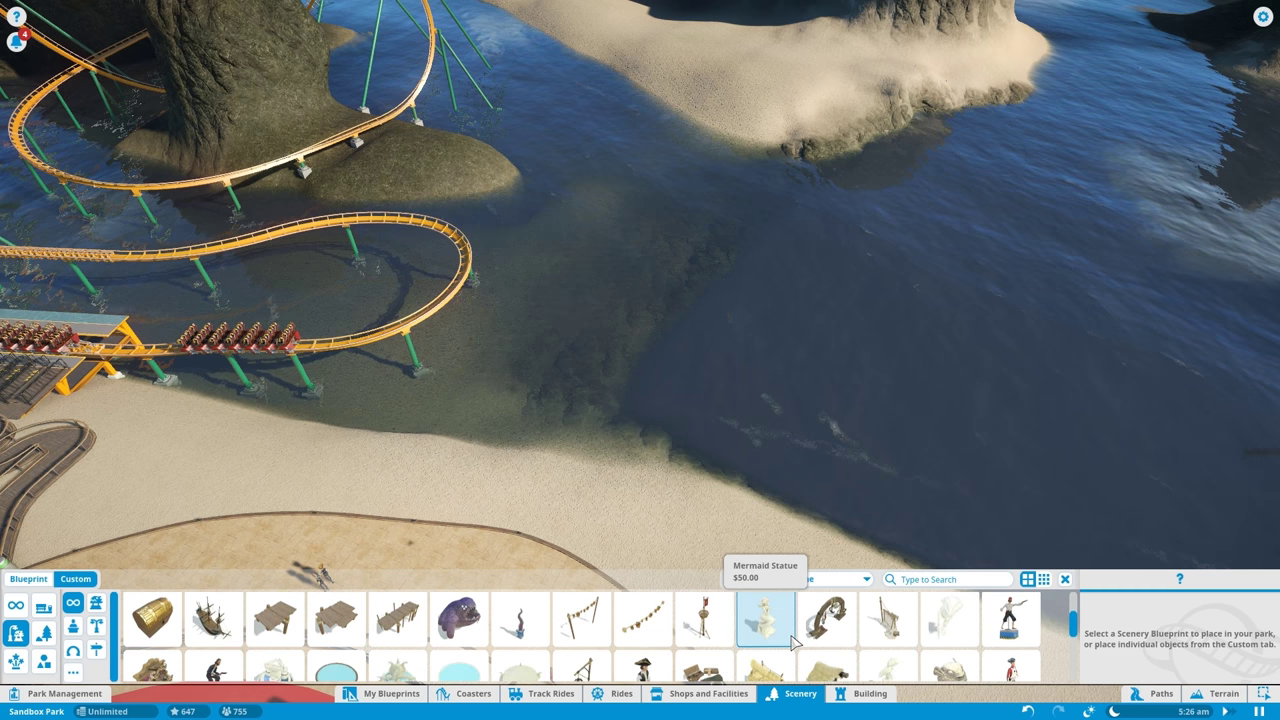
pyautogui.scroll(-1, 795, 644)
pyautogui.click(400, 607)
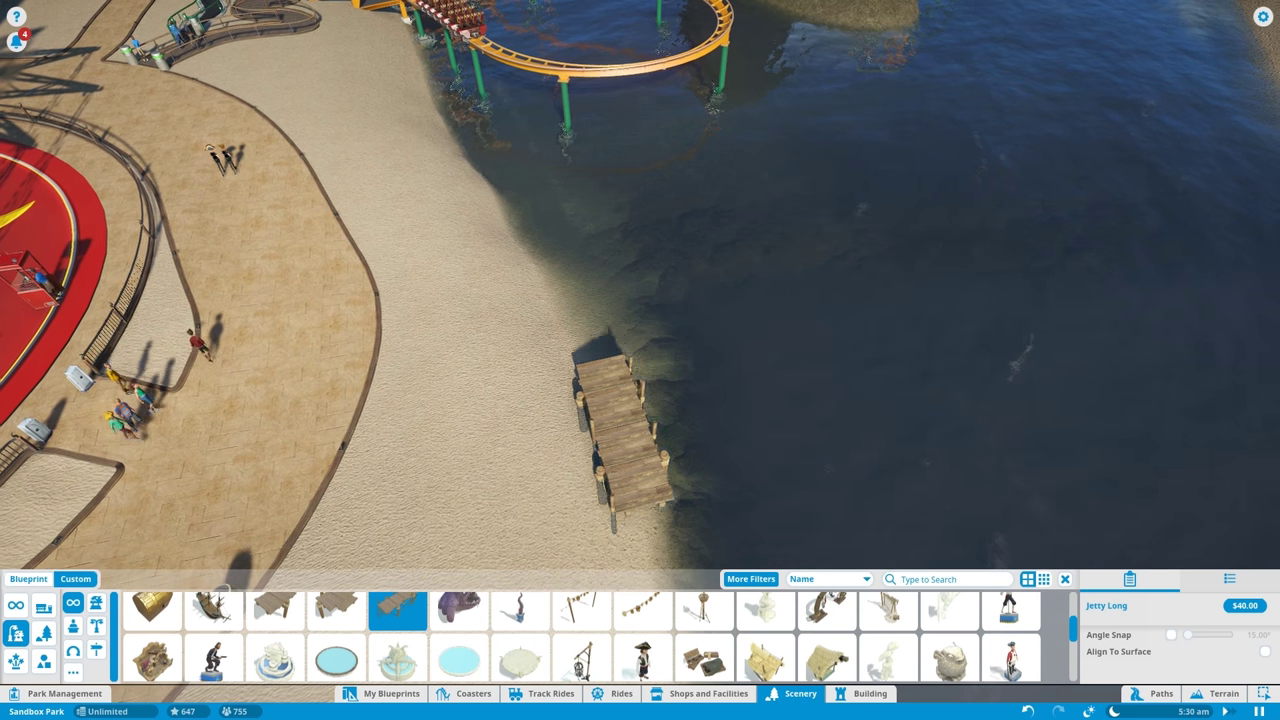
# Step: Rotate the long jetty about ninety degrees and place it on the shore
pyautogui.moveTo(615, 430); pyautogui.dragTo(660, 440)
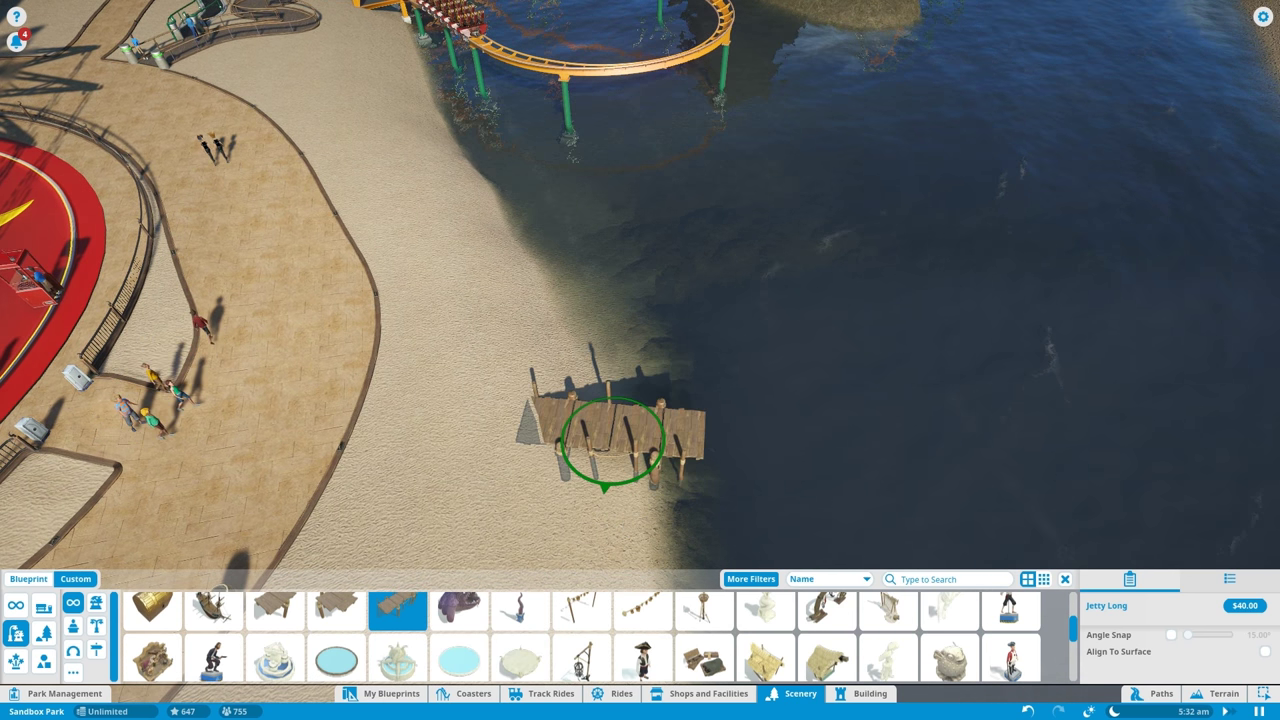
pyautogui.moveTo(640, 360); pyautogui.dragTo(771, 489)
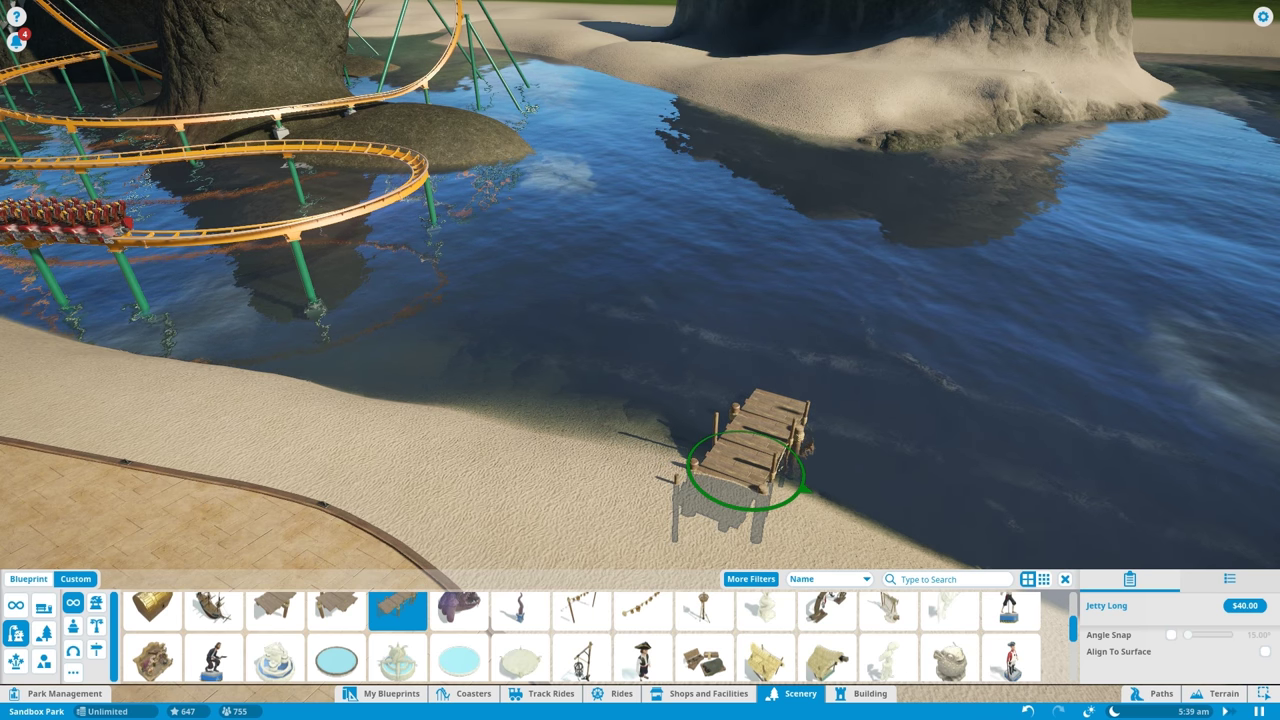
pyautogui.click(745, 475)
pyautogui.moveTo(745, 475)
pyautogui.mouseDown()
pyautogui.moveTo(900, 393)
pyautogui.moveTo(640, 360)
pyautogui.mouseUp()
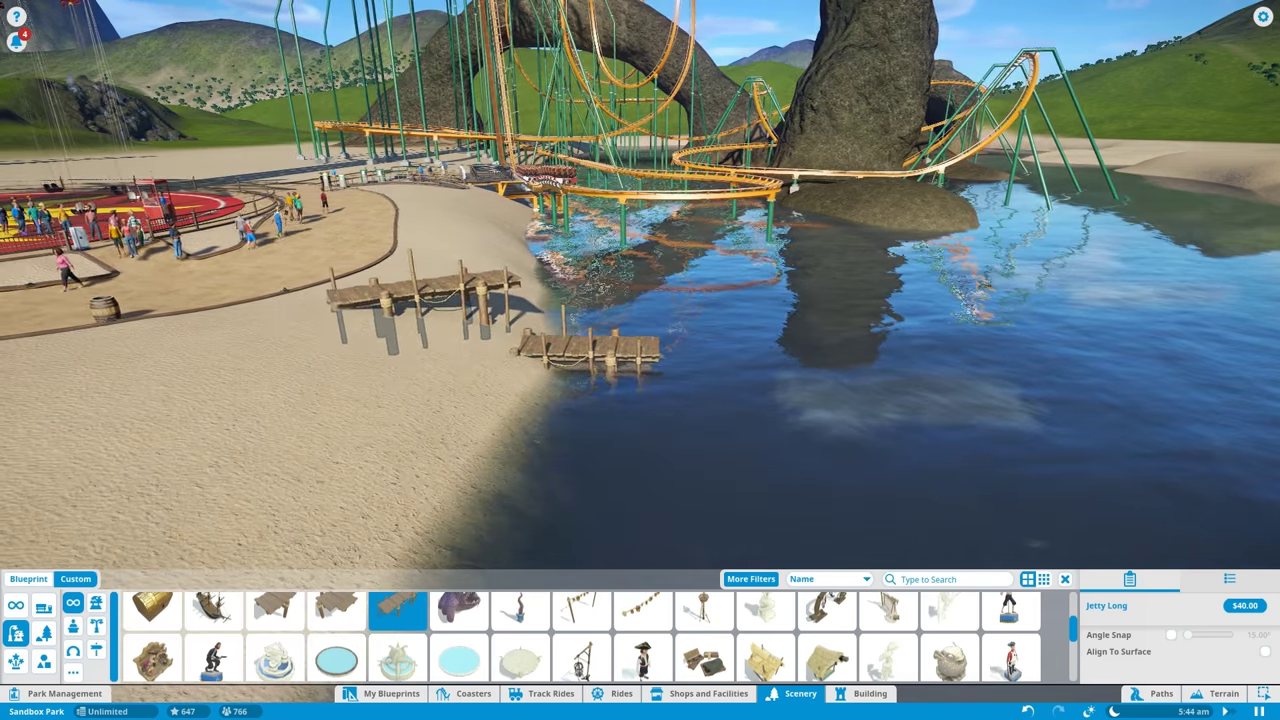
pyautogui.moveTo(753, 346)
pyautogui.mouseDown()
pyautogui.moveTo(640, 400)
pyautogui.moveTo(719, 501)
pyautogui.mouseUp()
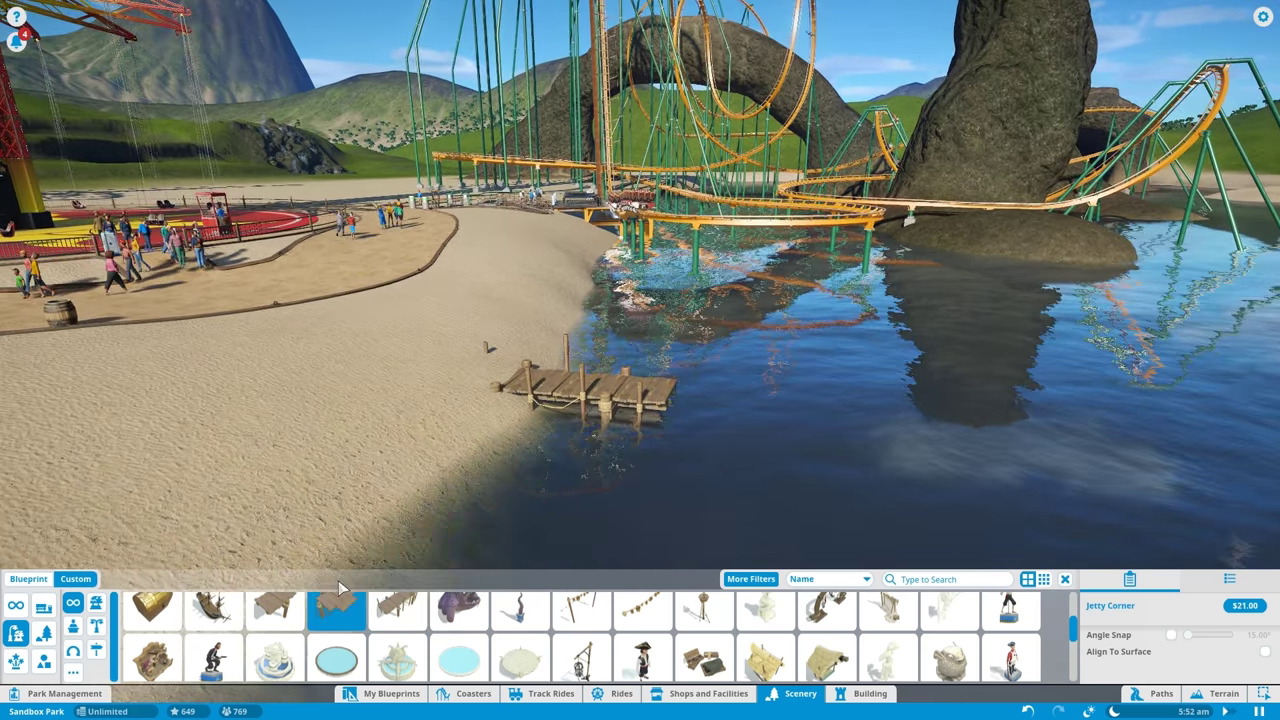
# Step: Stage a plain Jetty piece at the water's edge and enable Align To Surface
pyautogui.click(338, 607)
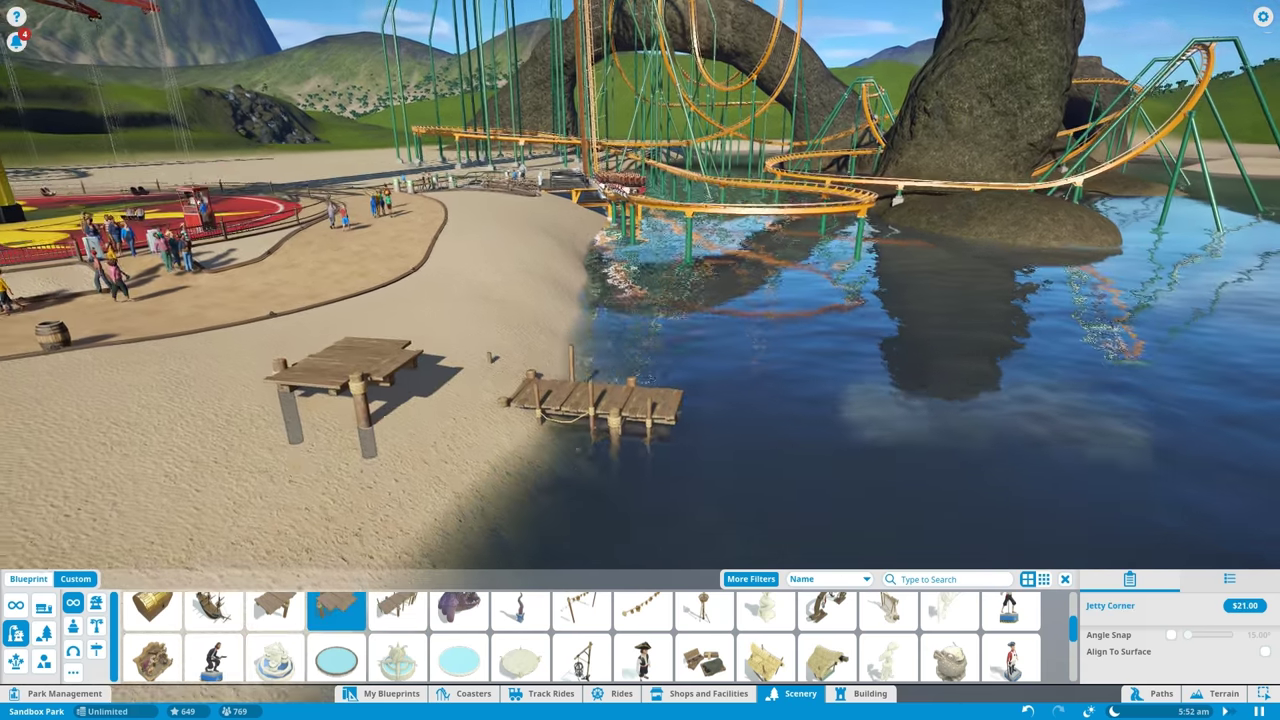
pyautogui.scroll(-4, 393, 470)
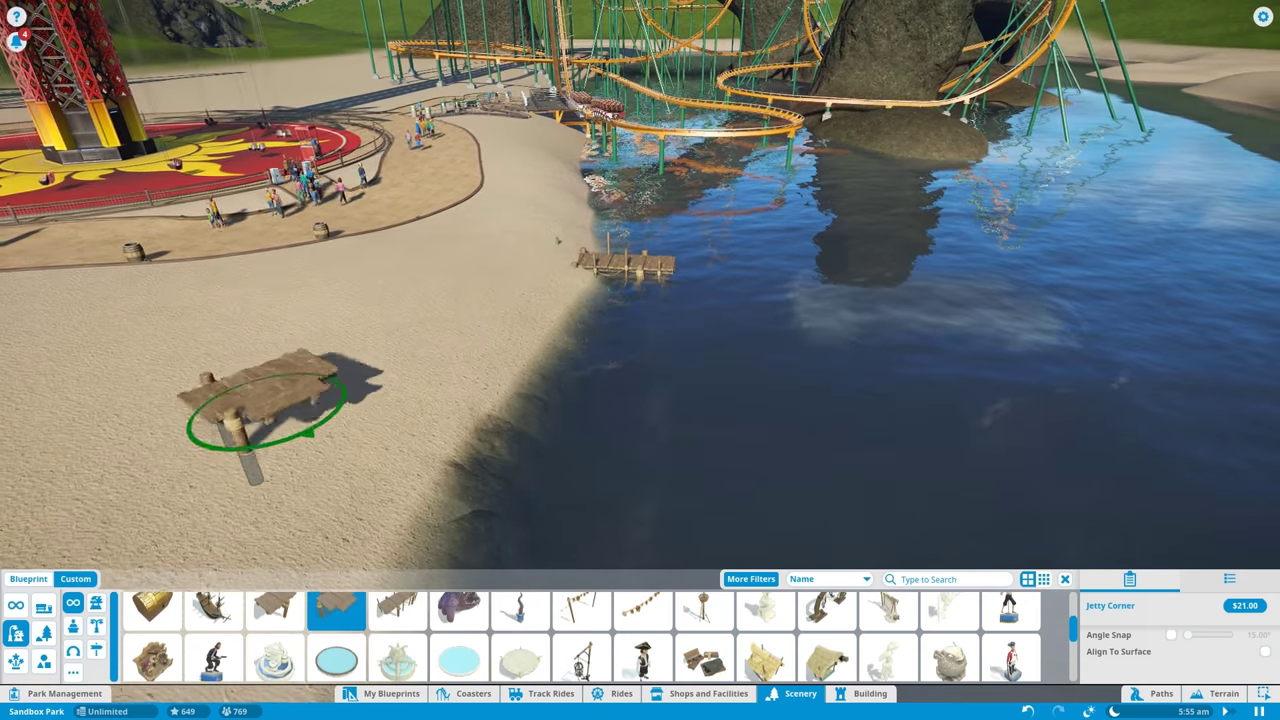
pyautogui.click(275, 608)
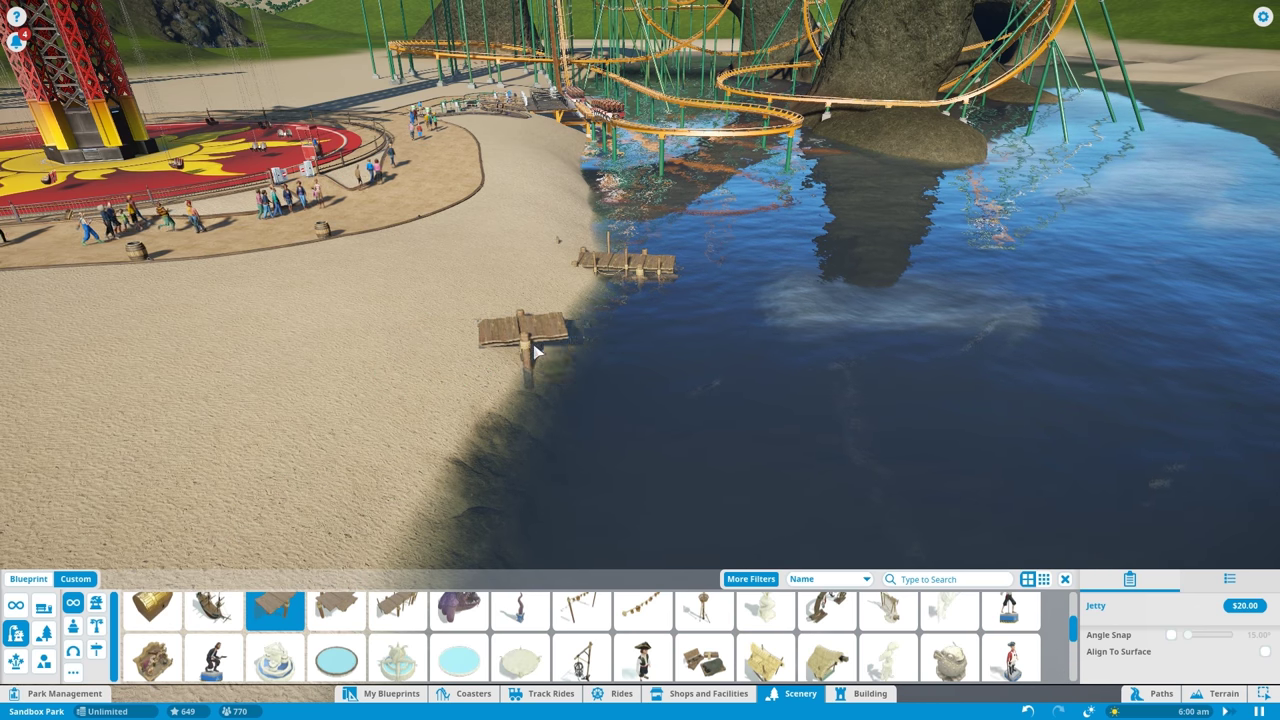
pyautogui.click(536, 350)
pyautogui.scroll(4, 536, 350)
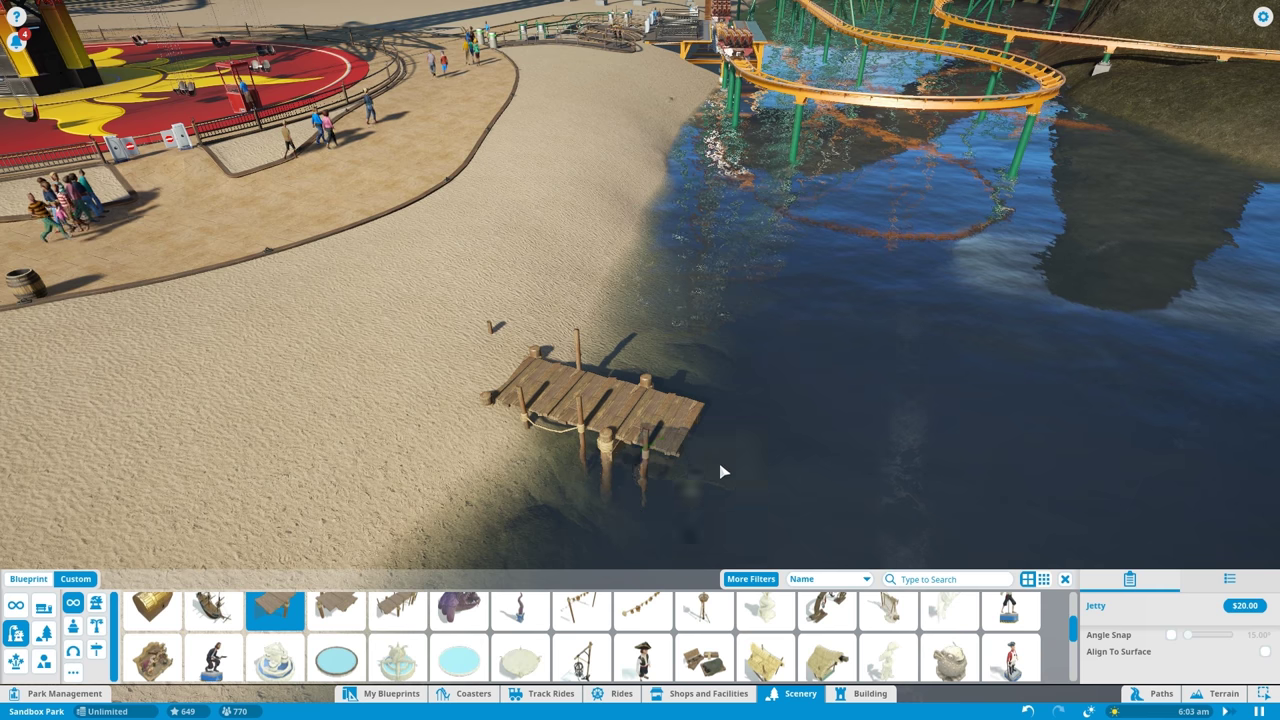
pyautogui.press('q')
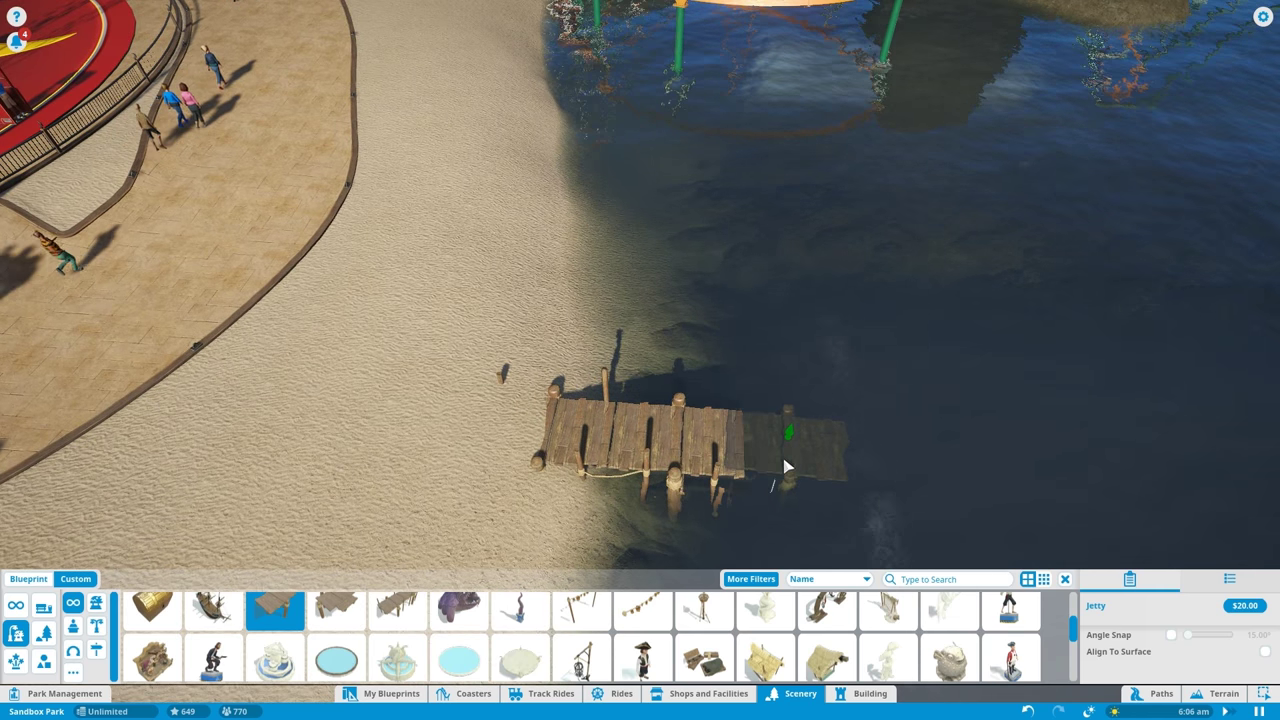
pyautogui.press('e')
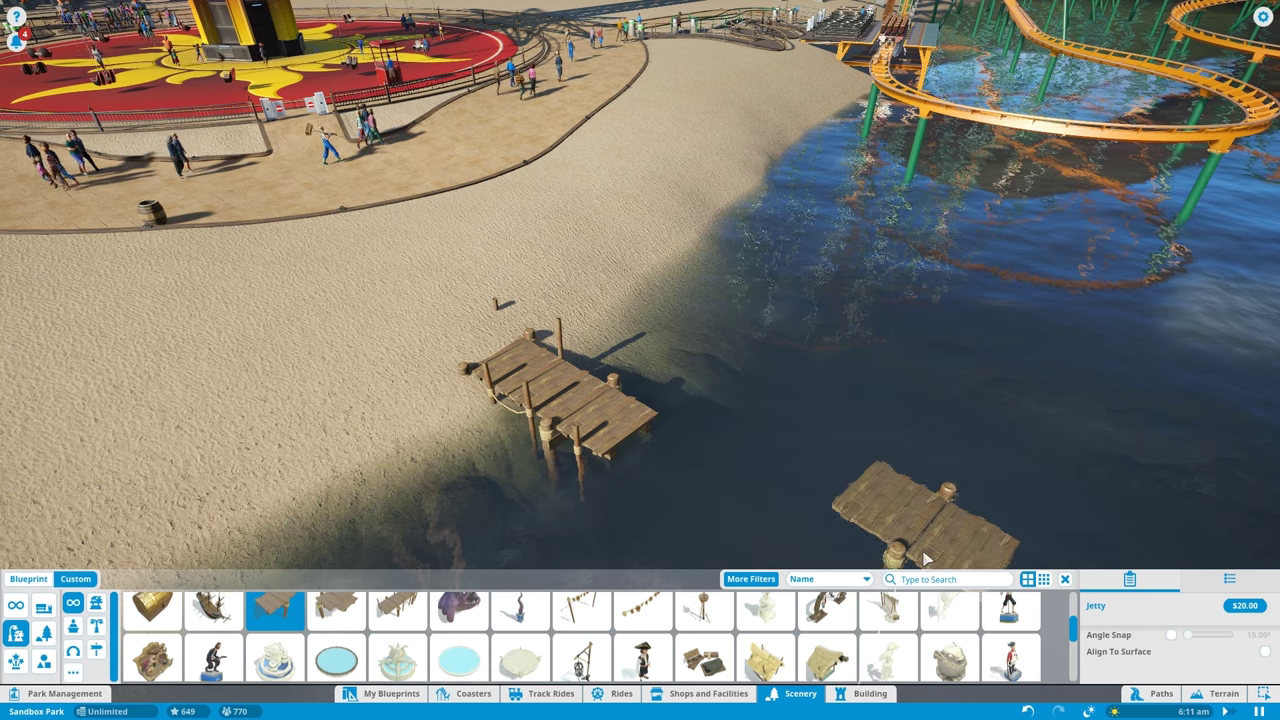
pyautogui.scroll(-2, 1222, 626)
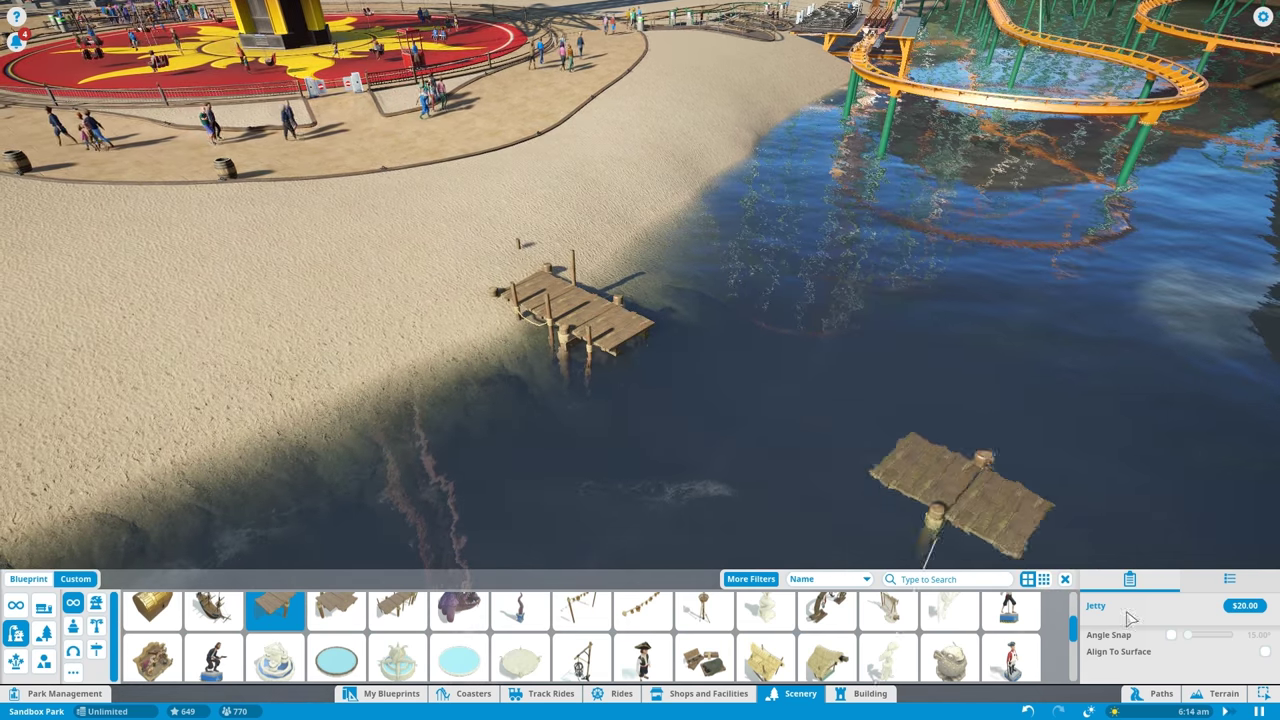
pyautogui.click(1264, 652)
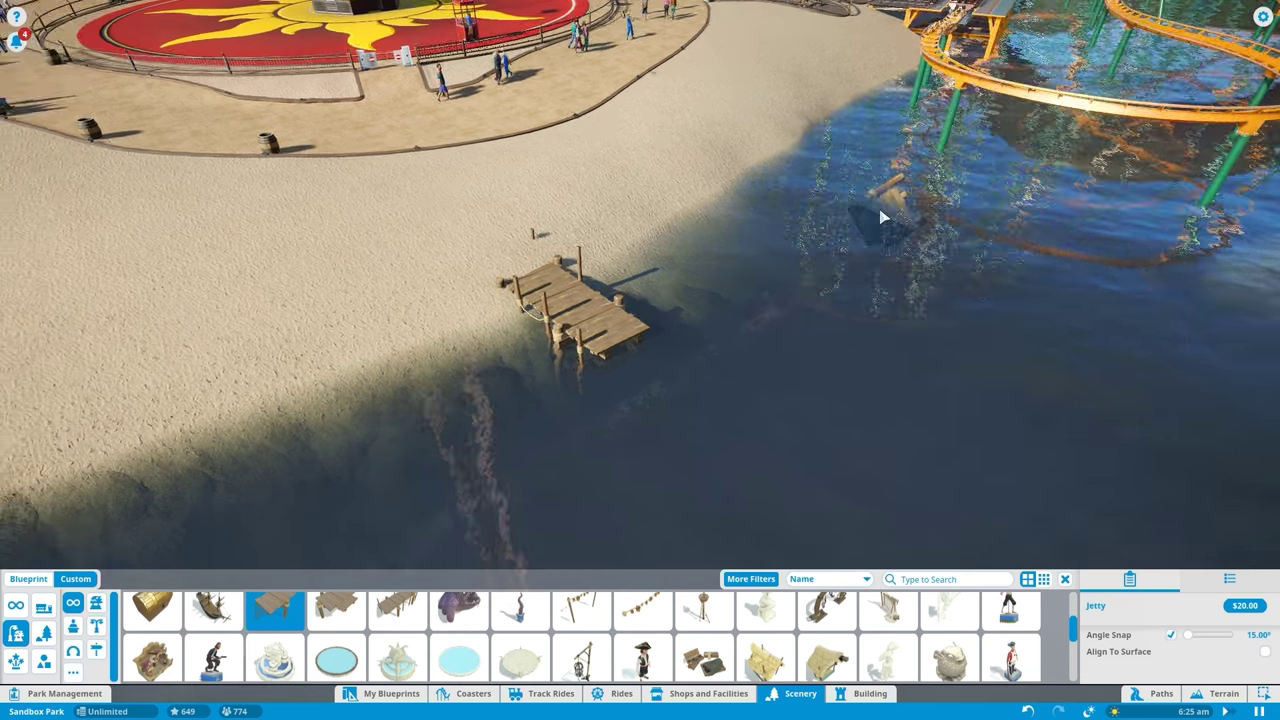
# Step: Chain four plain Jetty sections from the shoreline out into the water
pyautogui.middleClick(640, 300)
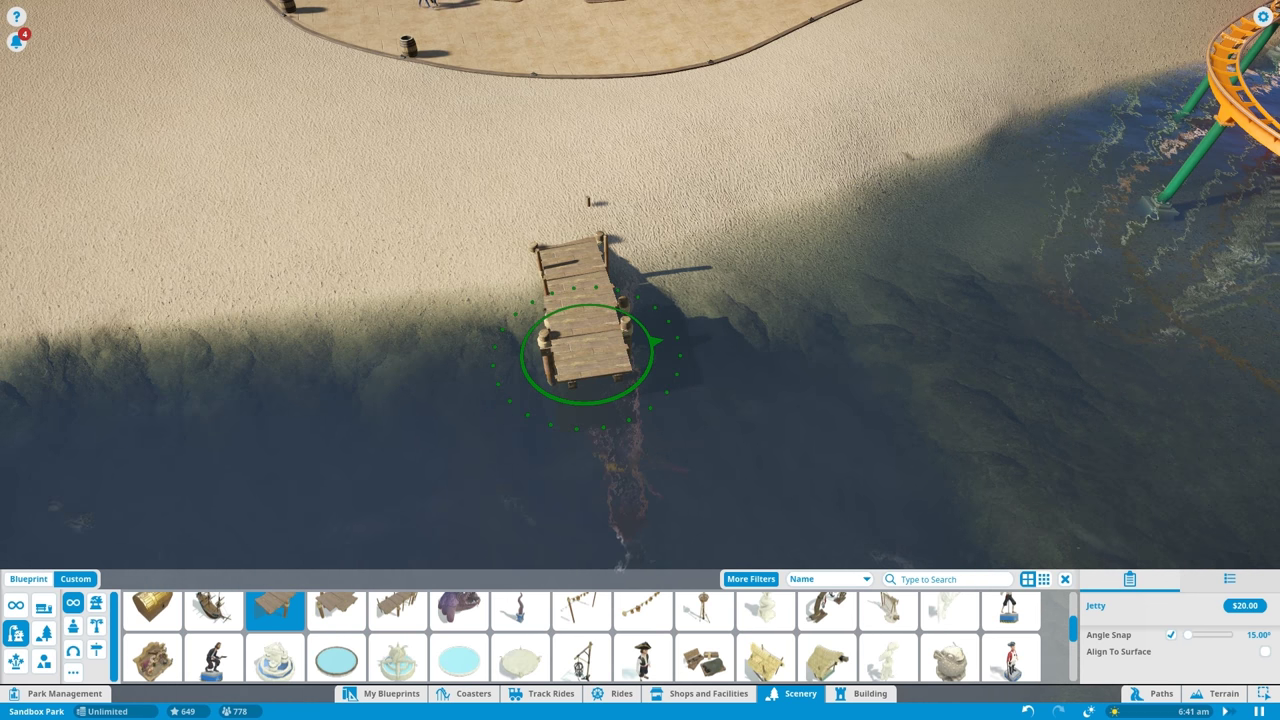
pyautogui.click(585, 355)
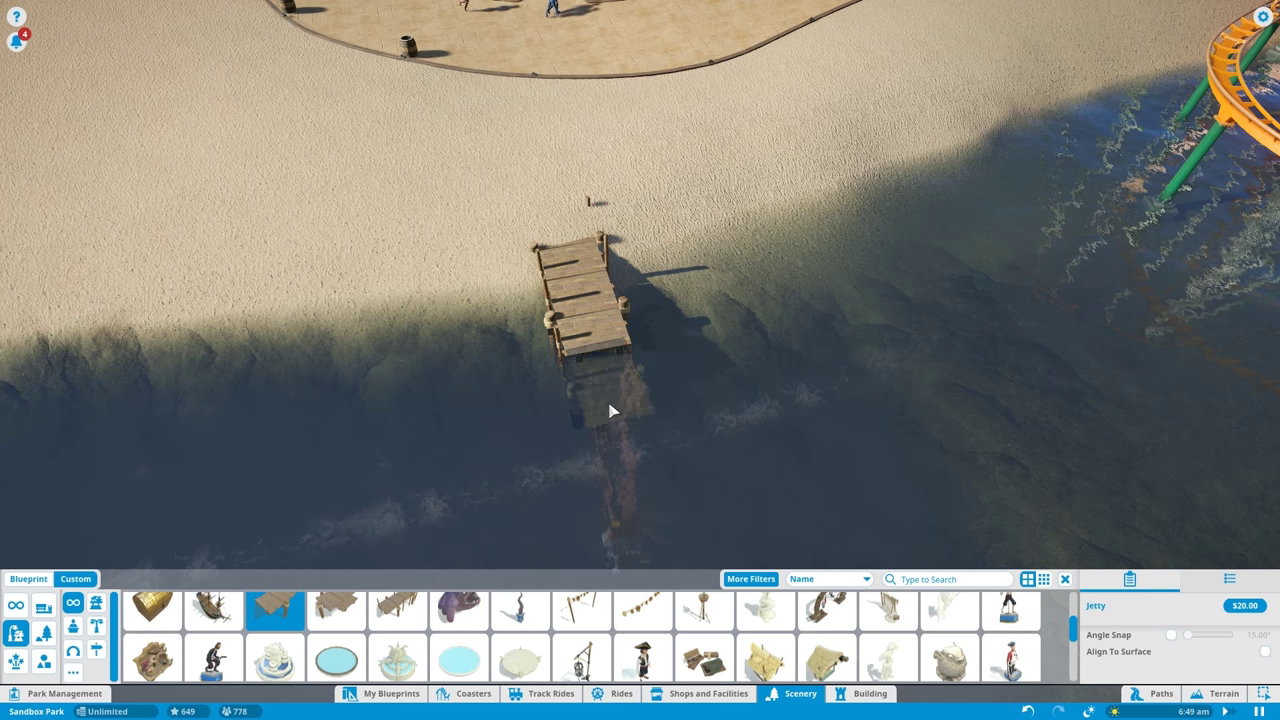
pyautogui.click(601, 365)
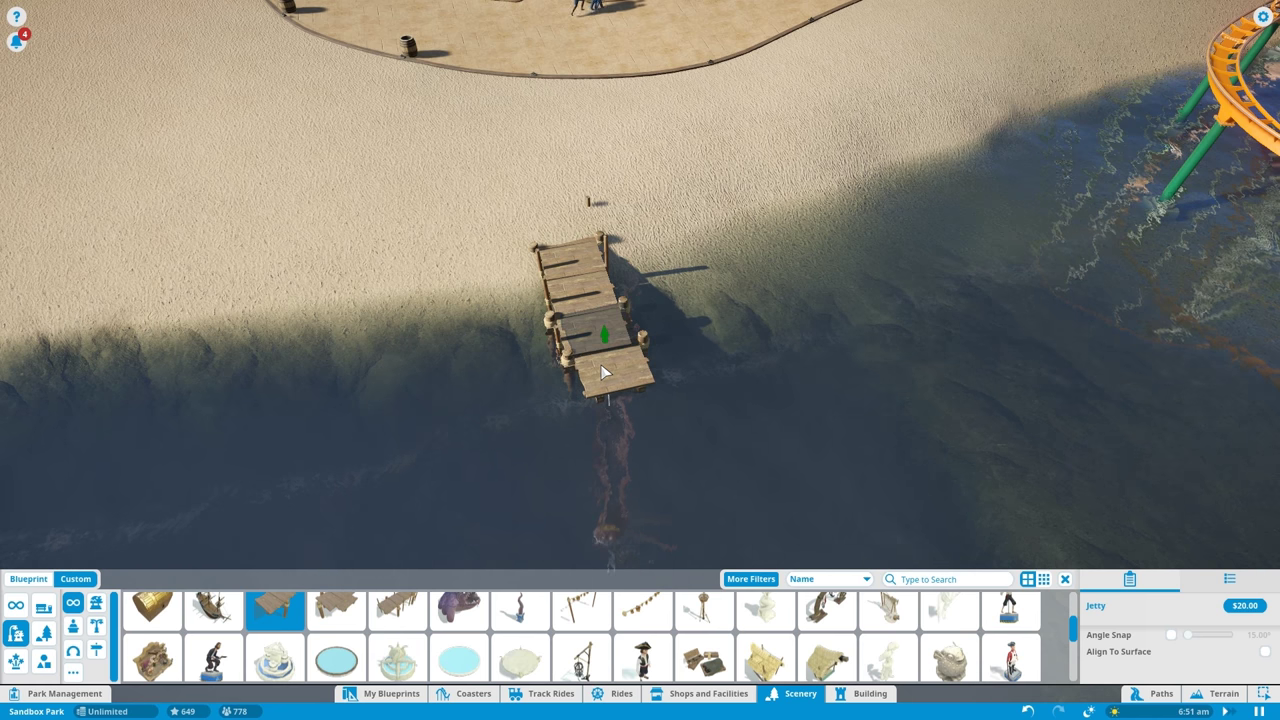
pyautogui.moveTo(603, 362); pyautogui.dragTo(615, 404)
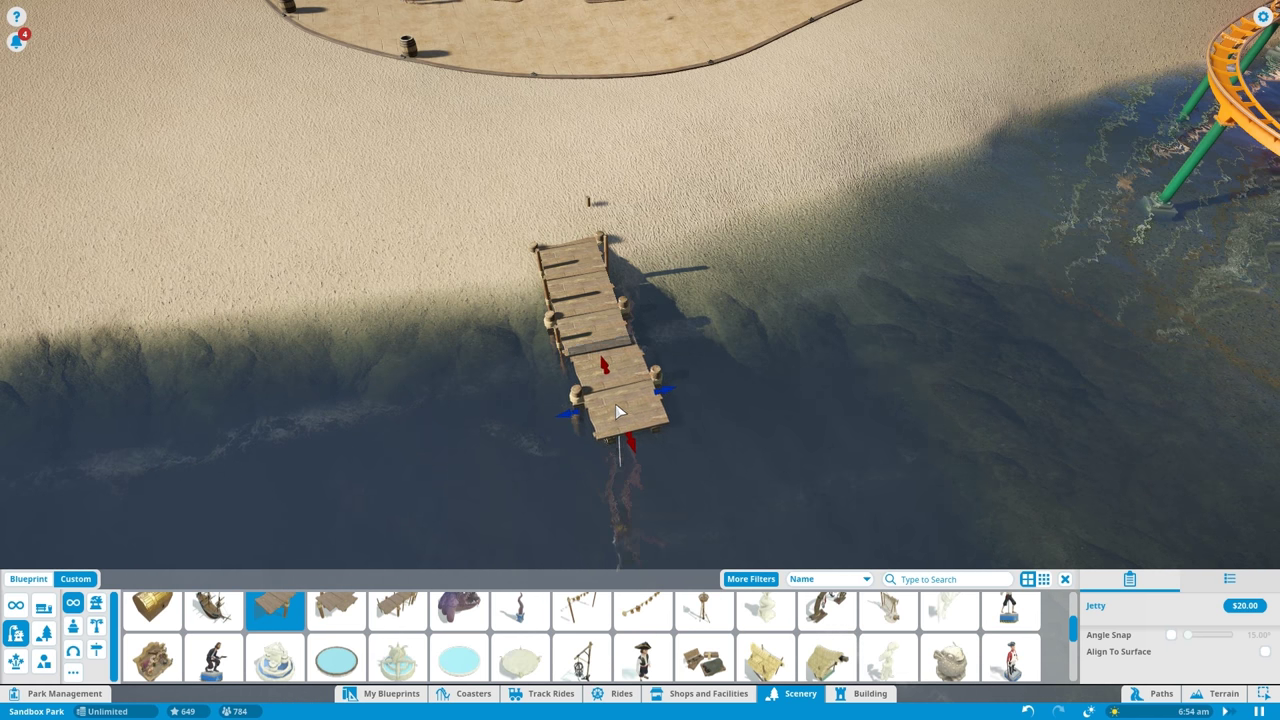
pyautogui.click(649, 473)
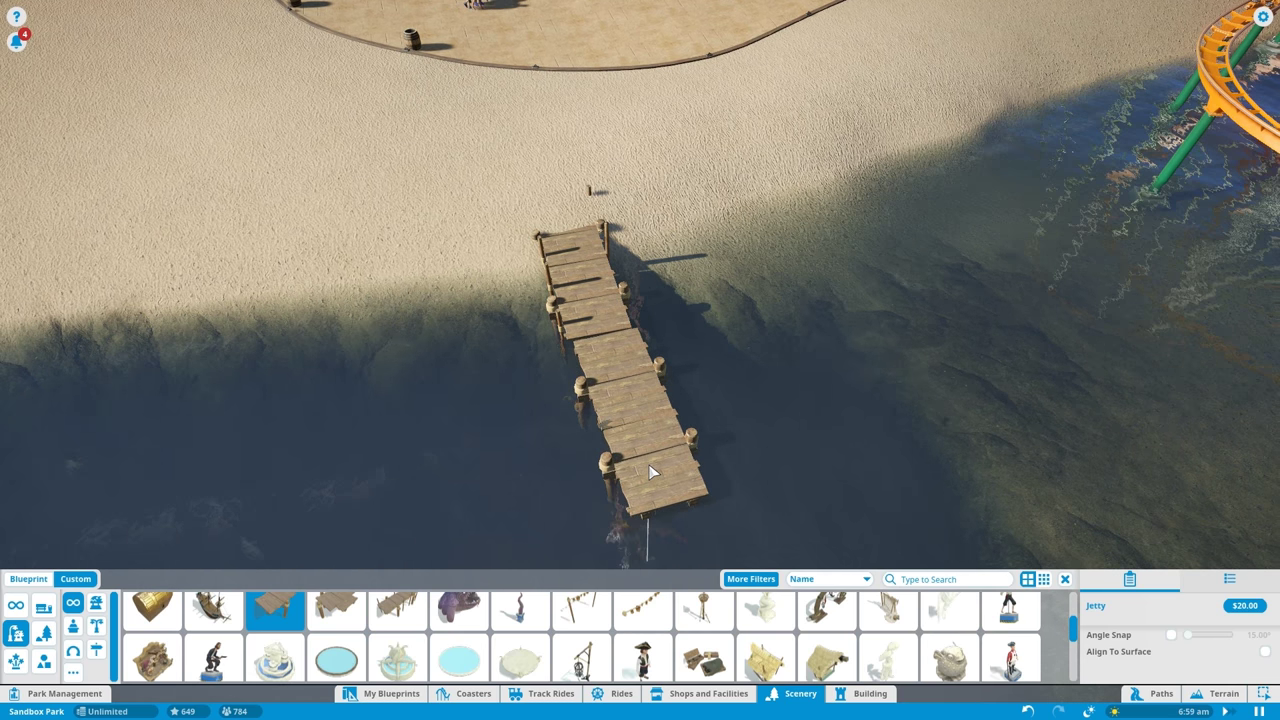
pyautogui.click(657, 486)
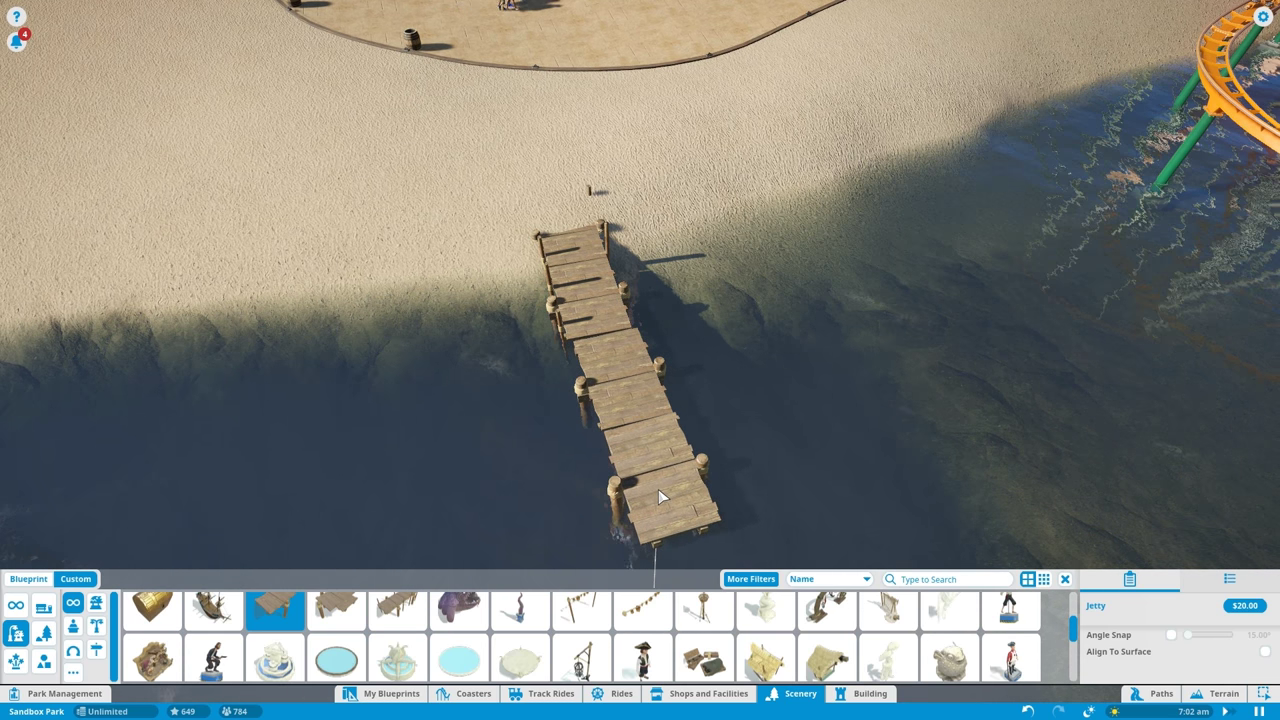
pyautogui.press('Escape')
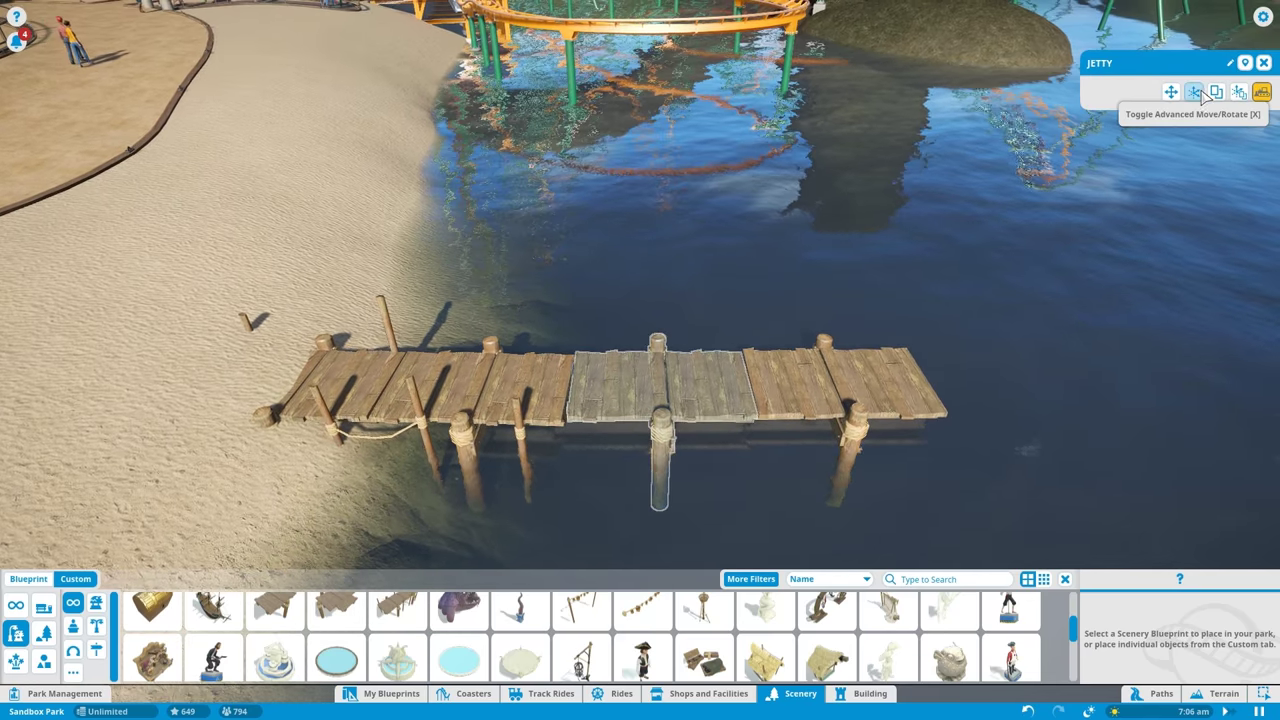
# Step: Slide a jetty section along its length with Advanced Move, then orbit around it
pyautogui.click(1195, 92)
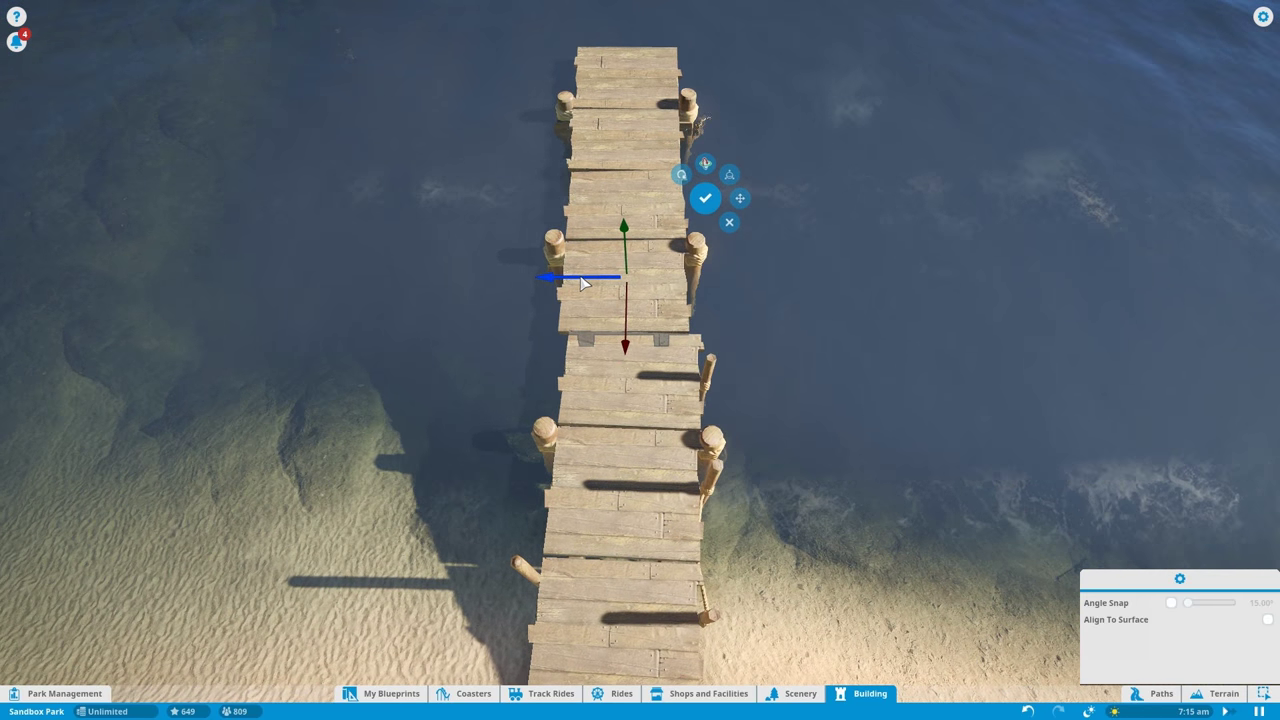
pyautogui.moveTo(583, 282); pyautogui.dragTo(589, 283)
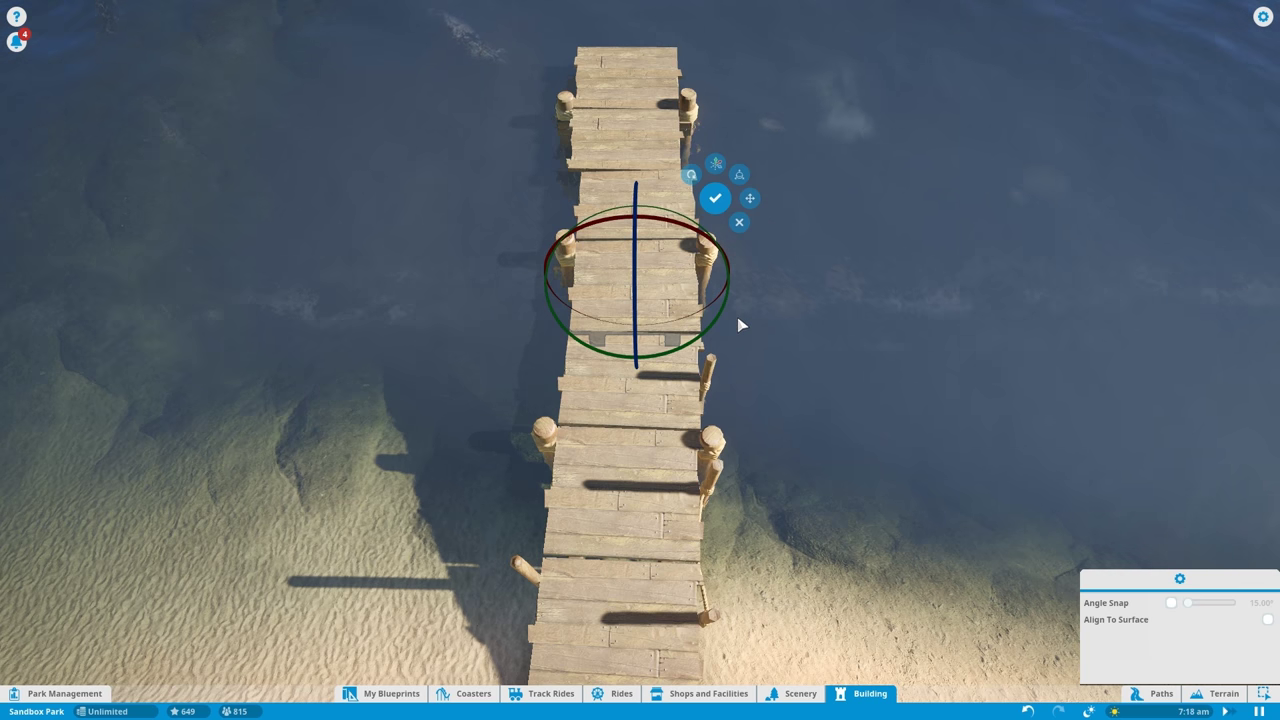
pyautogui.scroll(4, 740, 325)
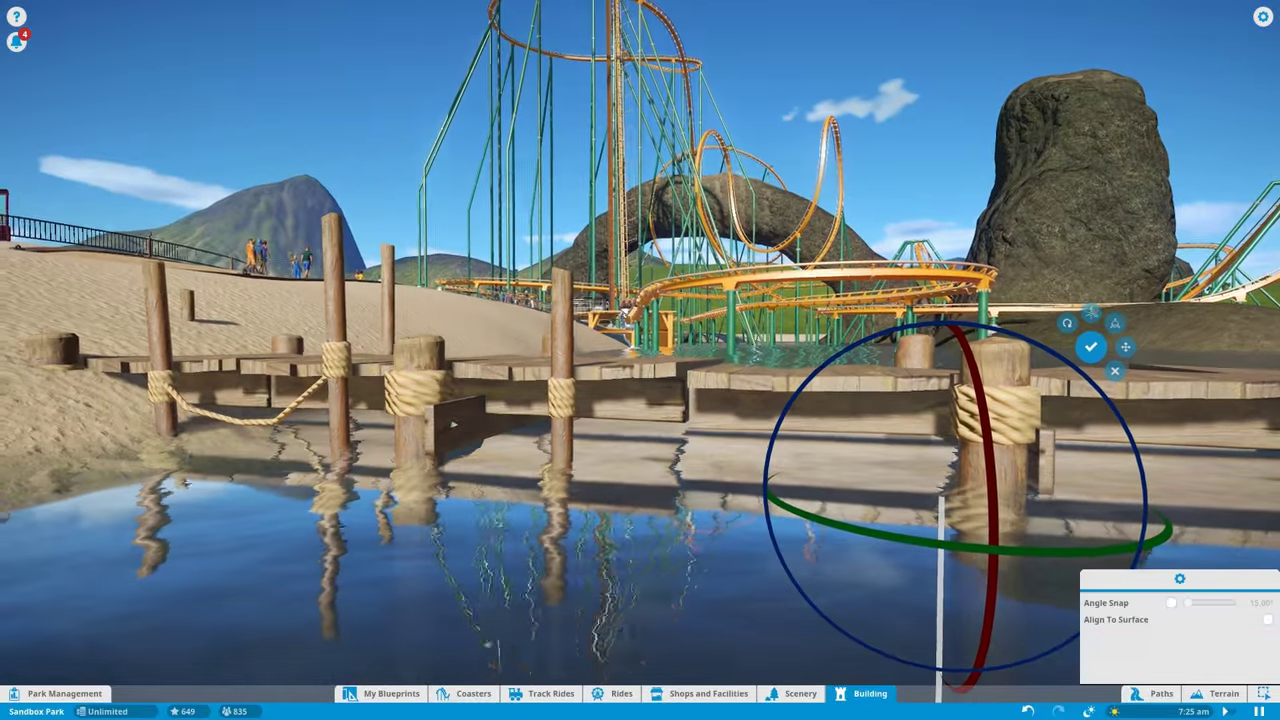
pyautogui.moveTo(640, 360); pyautogui.dragTo(1045, 190)
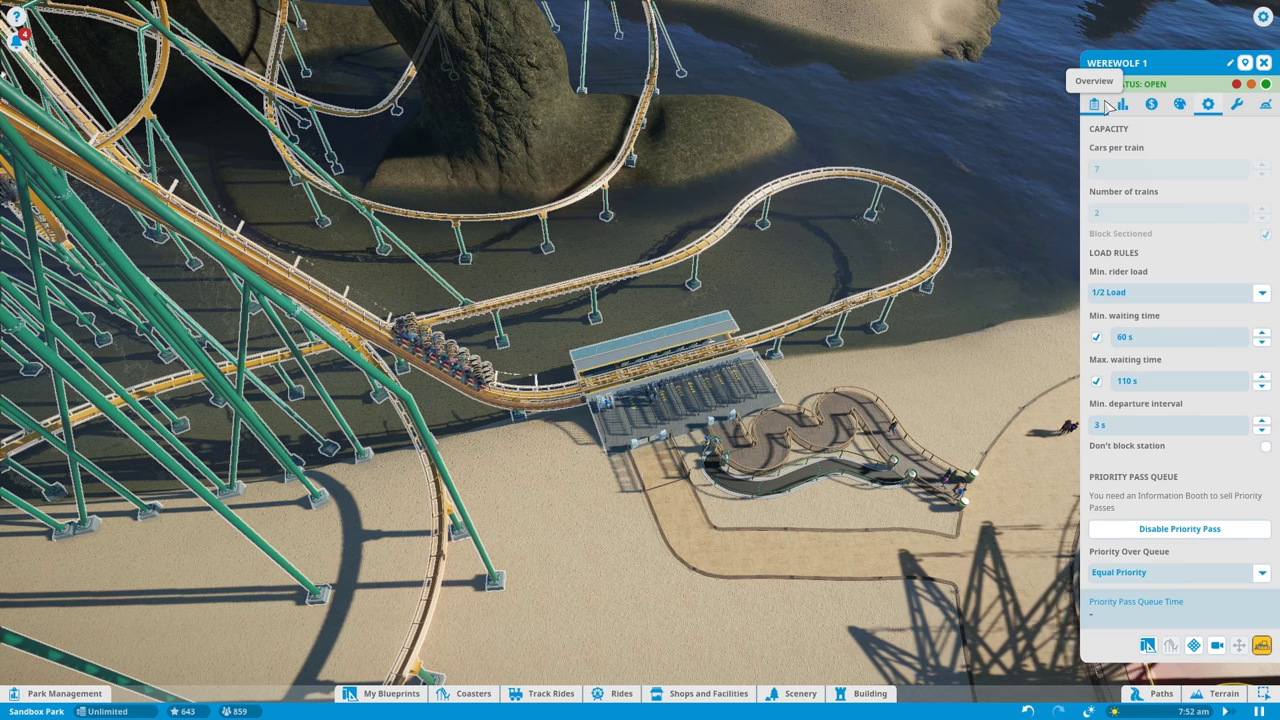
# Step: Review Werewolf 1's Overview statistics, then close the panel to view the pier
pyautogui.click(1096, 105)
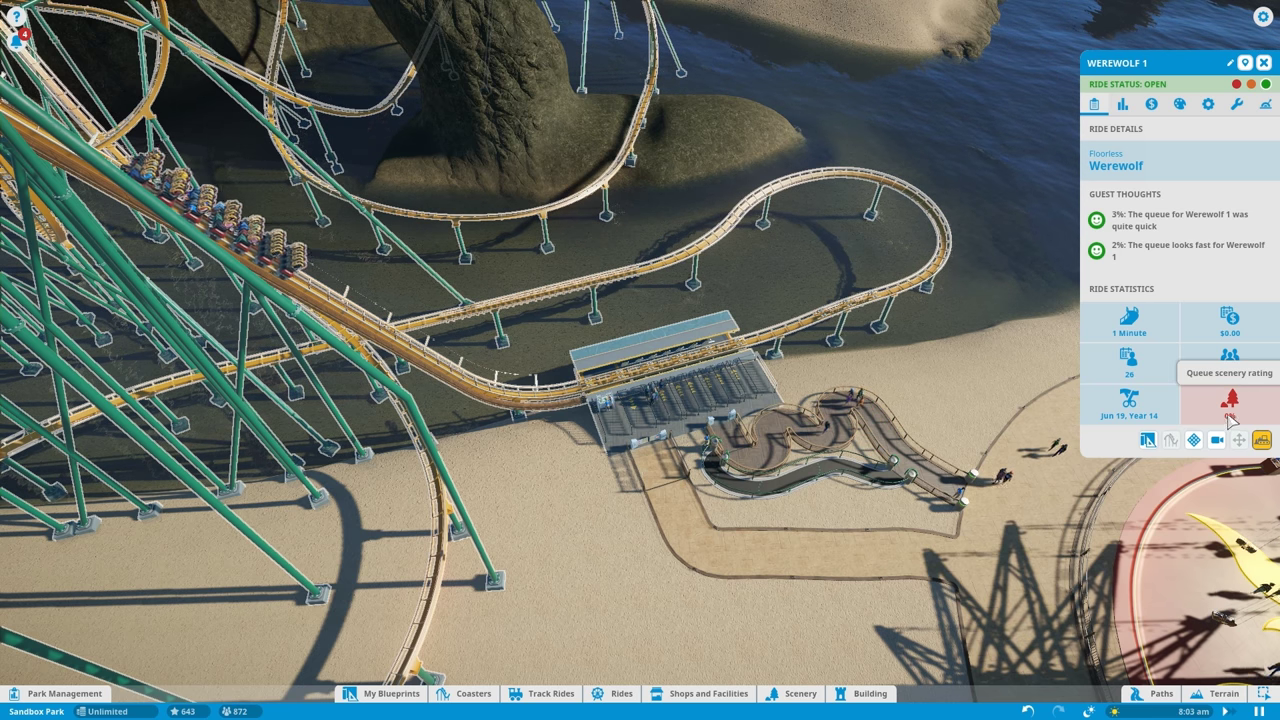
pyautogui.click(1264, 63)
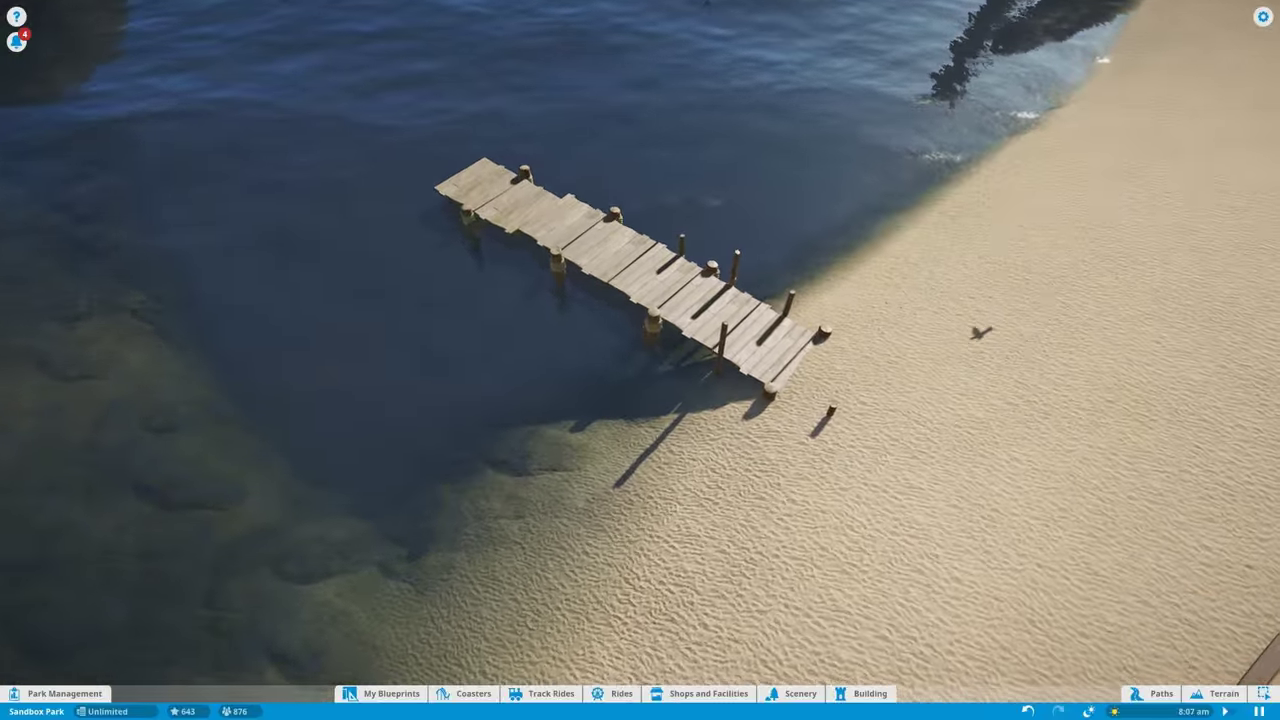
pyautogui.scroll(5, 800, 330)
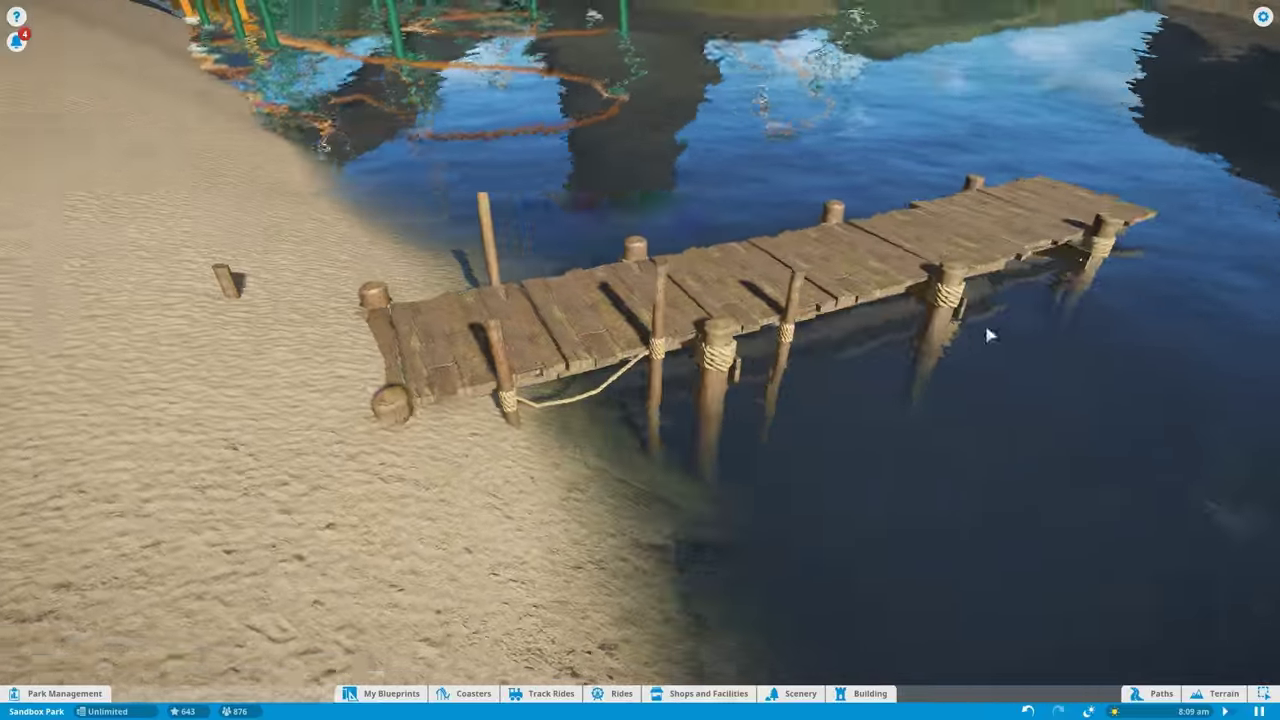
# Step: Raise the roped-post jetty piece at the pier end, then lower it back
pyautogui.moveTo(984, 321); pyautogui.dragTo(984, 500)
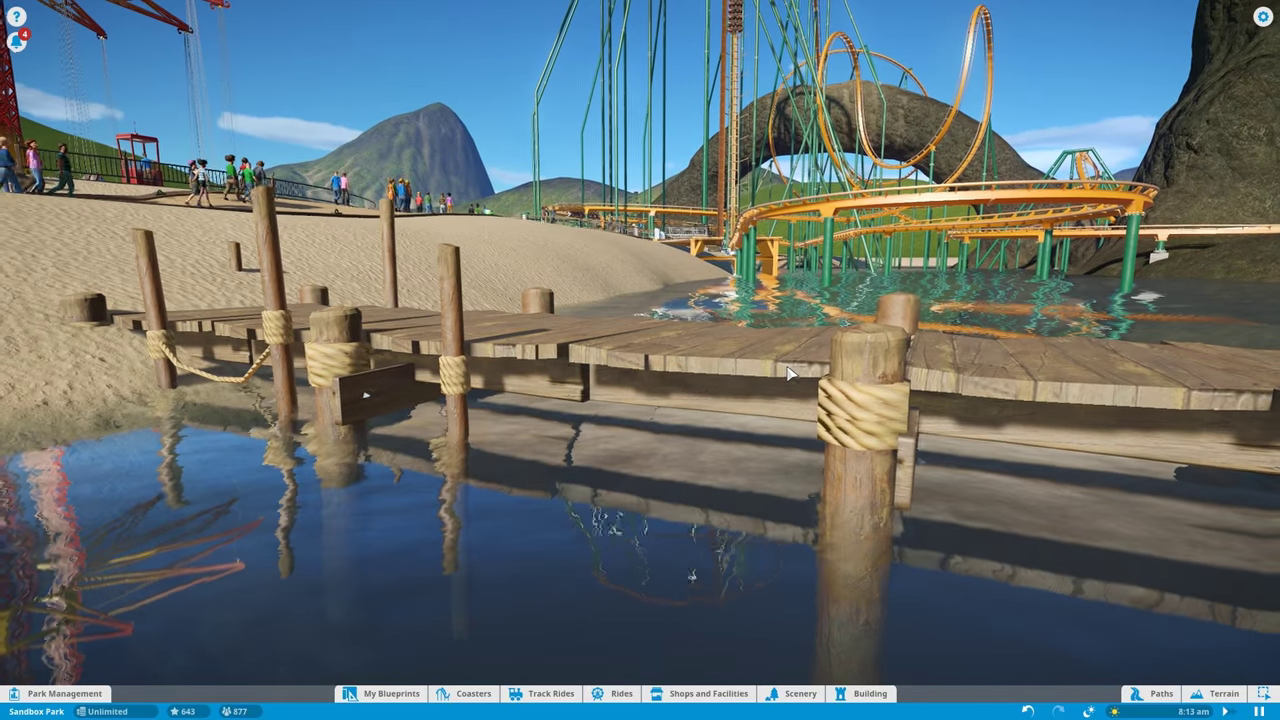
pyautogui.click(900, 400)
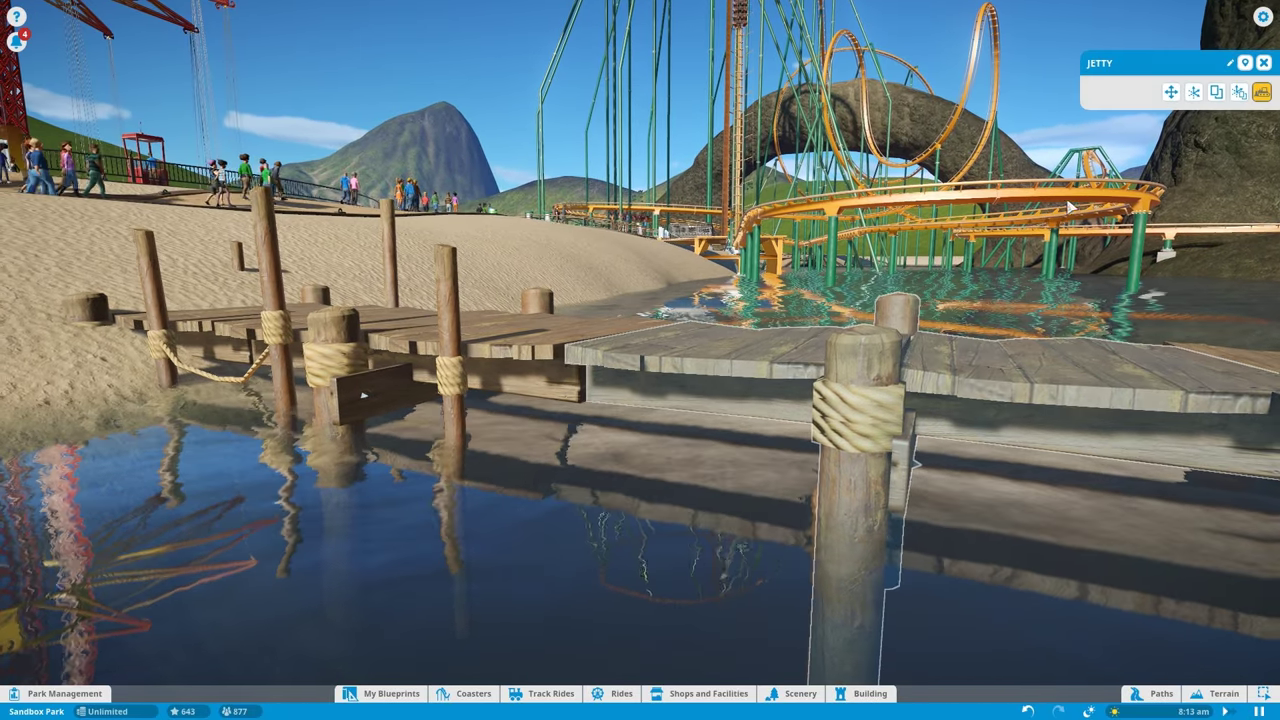
pyautogui.click(1193, 92)
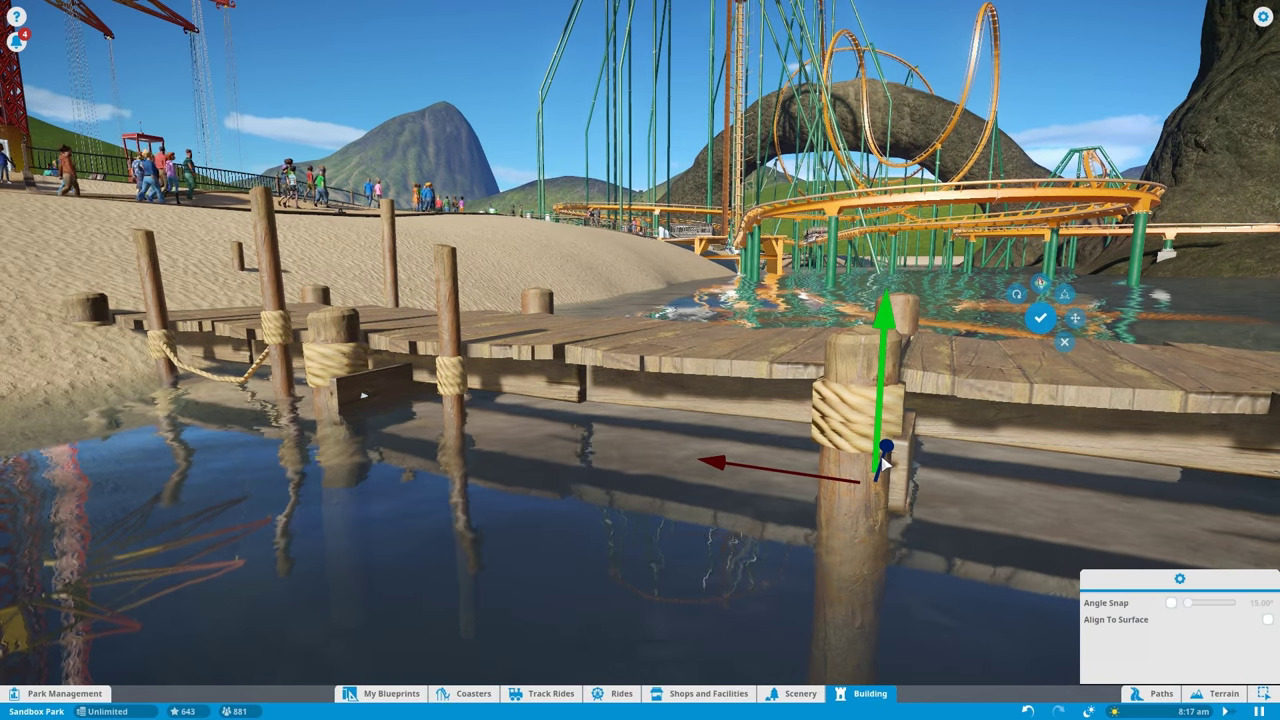
pyautogui.moveTo(884, 462); pyautogui.dragTo(875, 462)
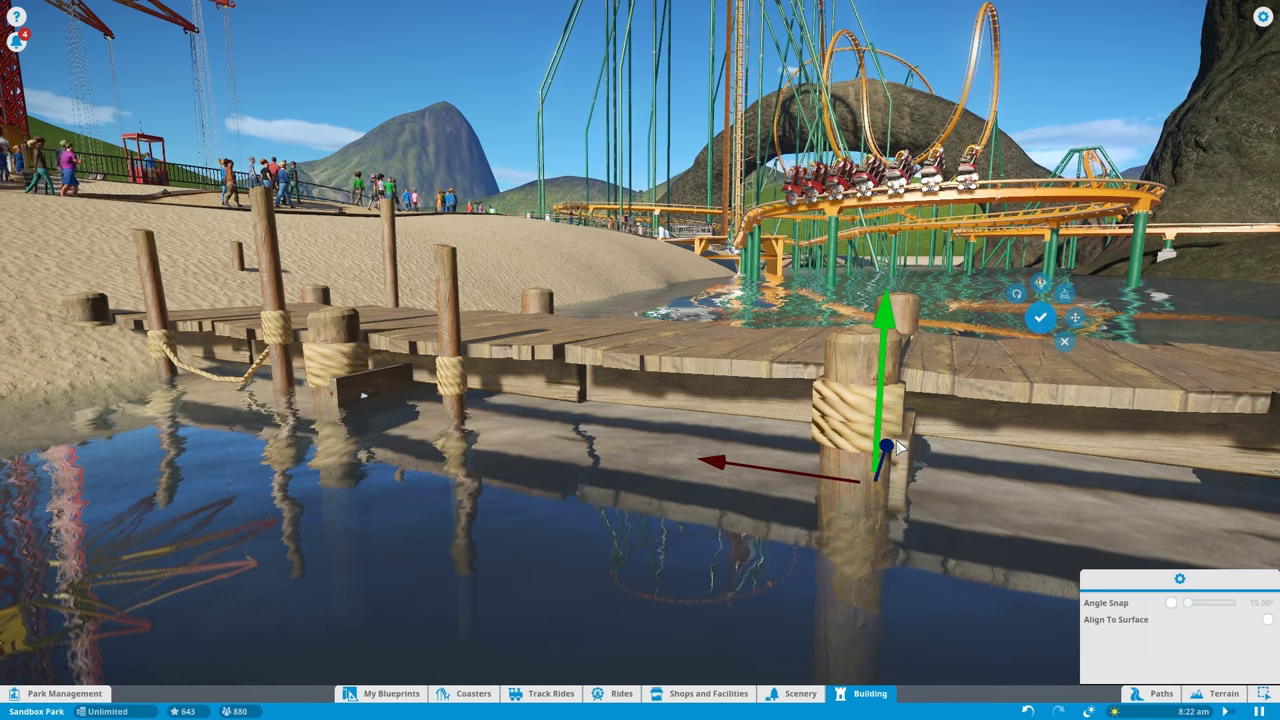
pyautogui.moveTo(887, 447); pyautogui.dragTo(900, 450)
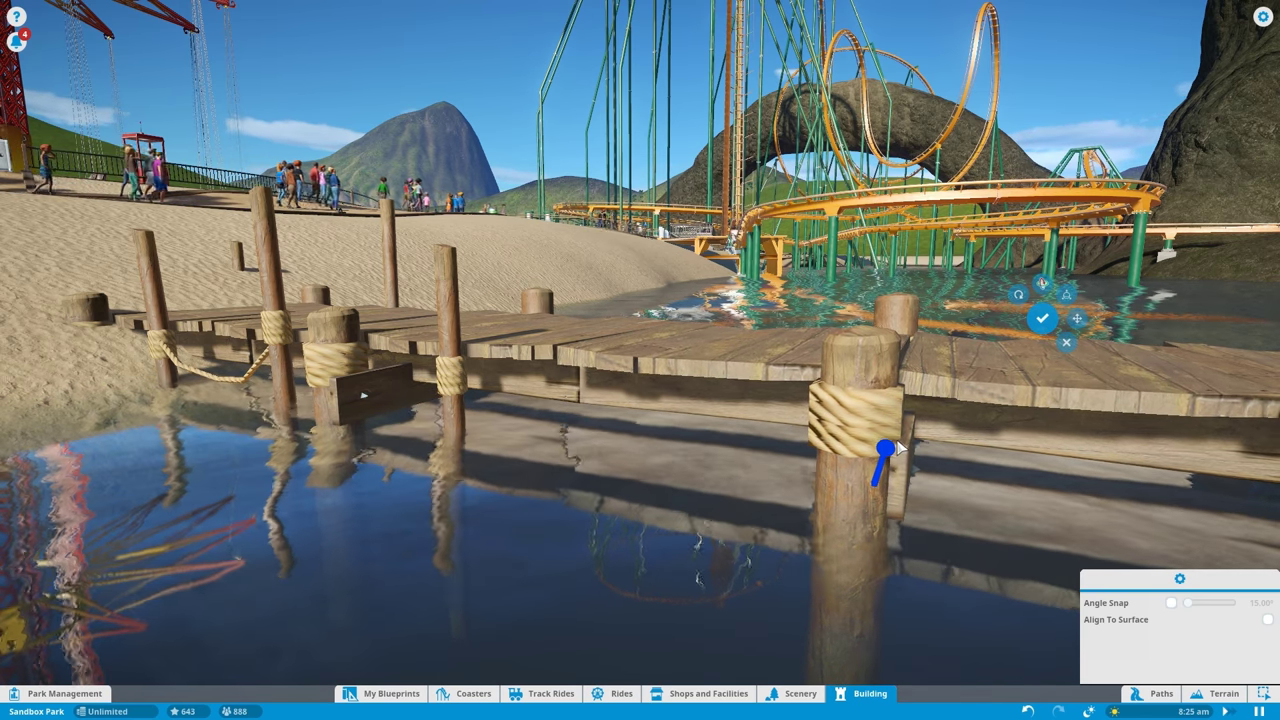
pyautogui.press('e')
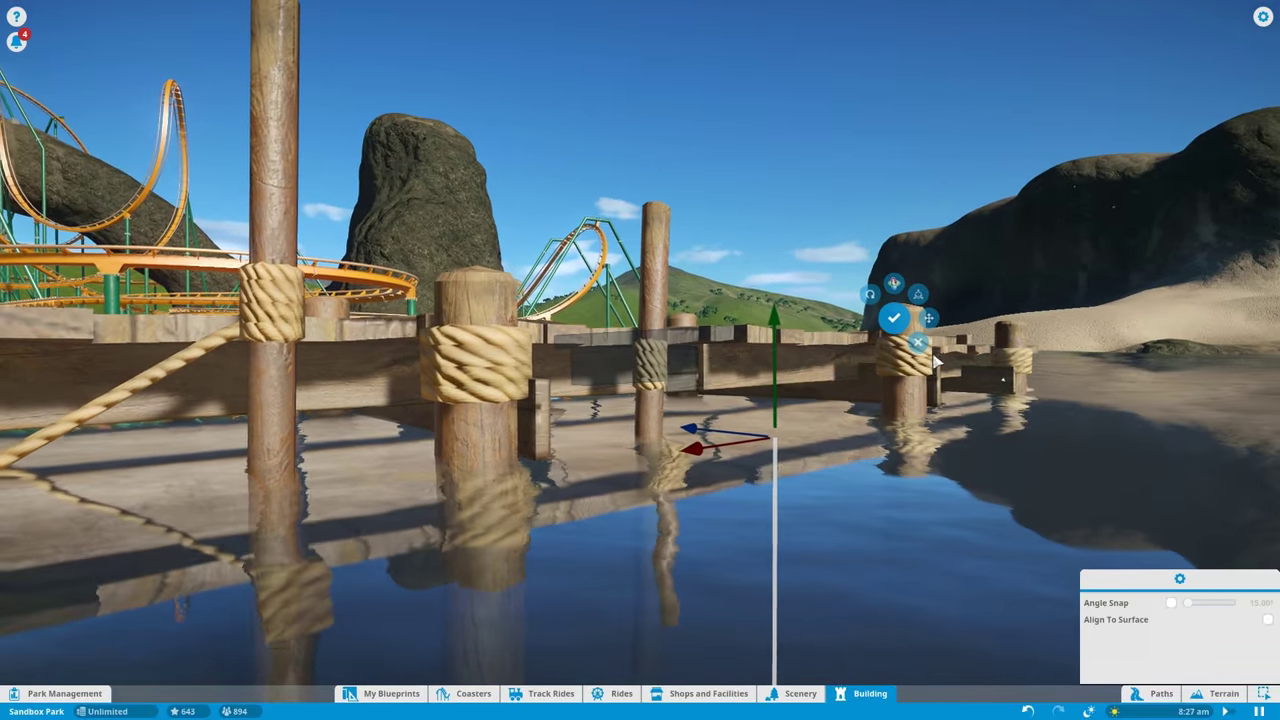
pyautogui.moveTo(770, 368); pyautogui.dragTo(770, 370)
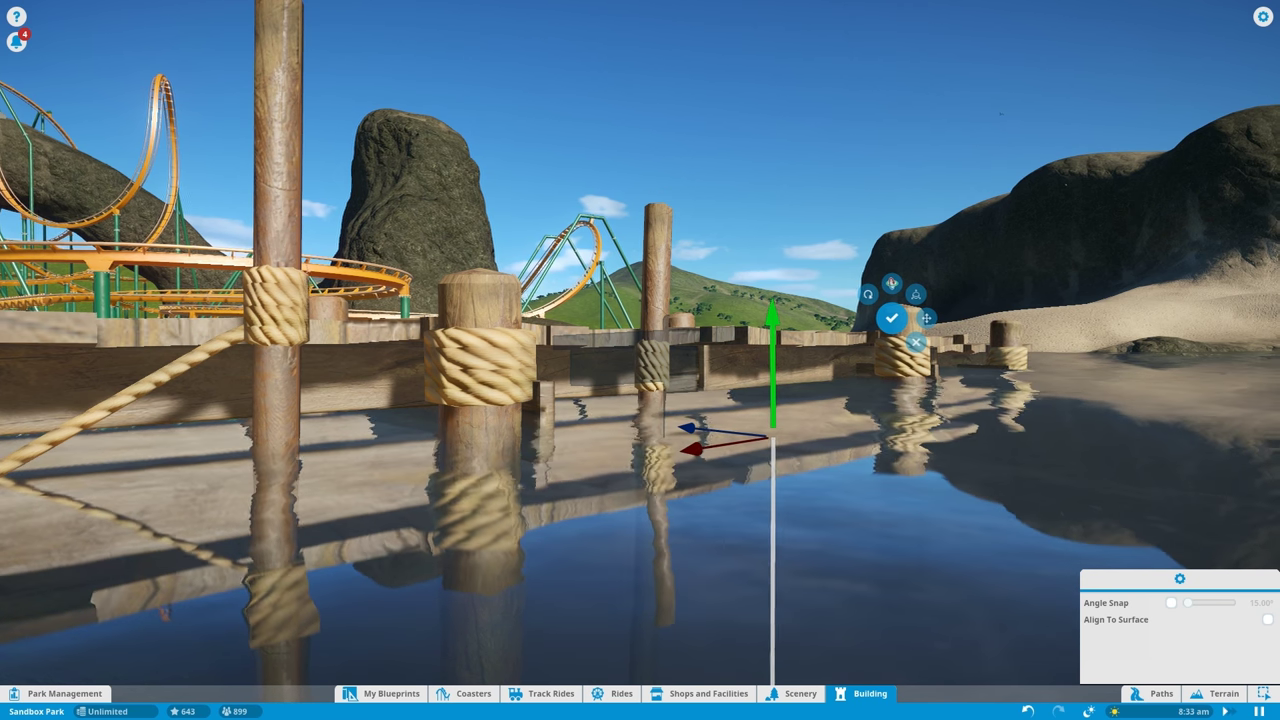
# Step: Slide the roped-post jetty piece sideways along the pier
pyautogui.press('w')
pyautogui.press('a')
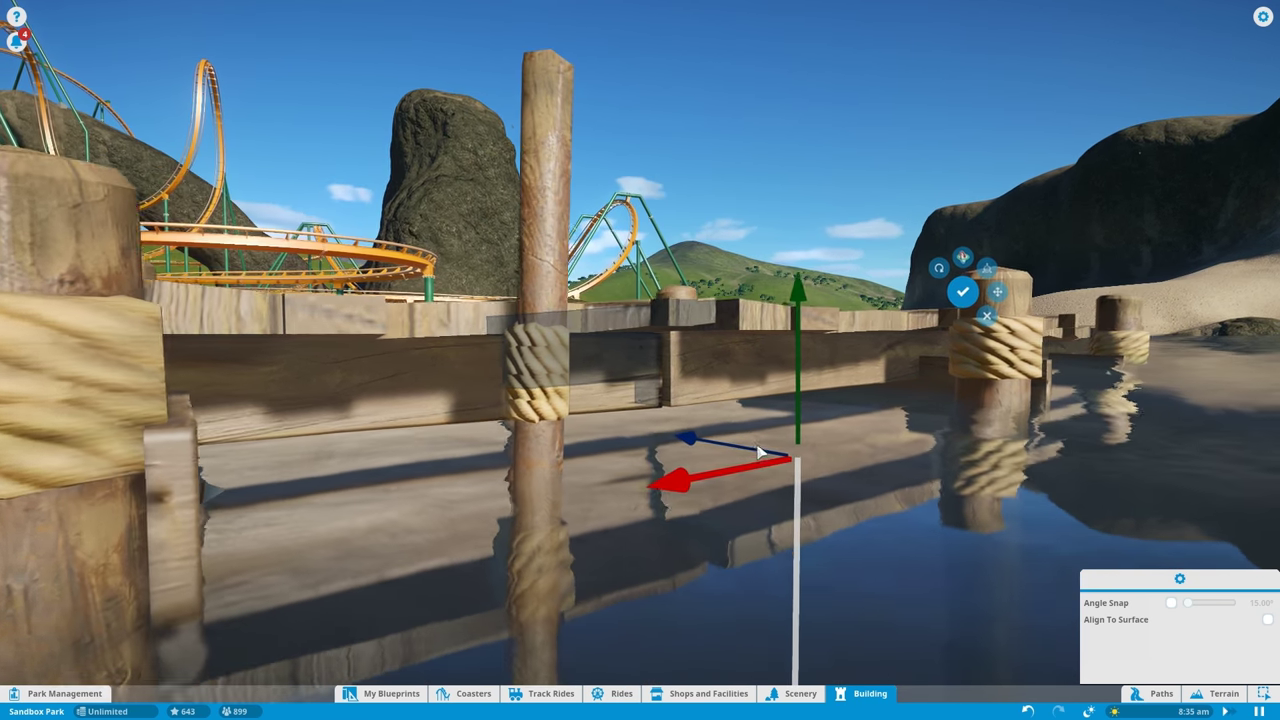
pyautogui.press('a')
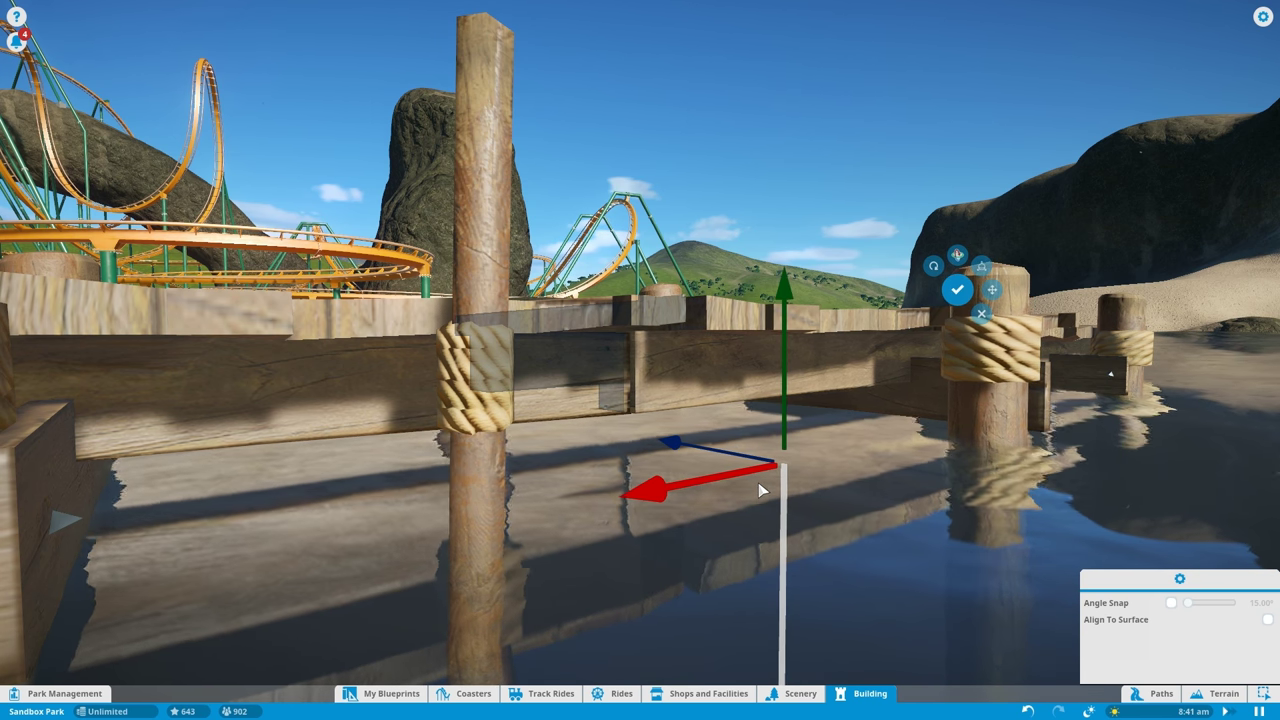
pyautogui.moveTo(676, 444); pyautogui.dragTo(710, 437)
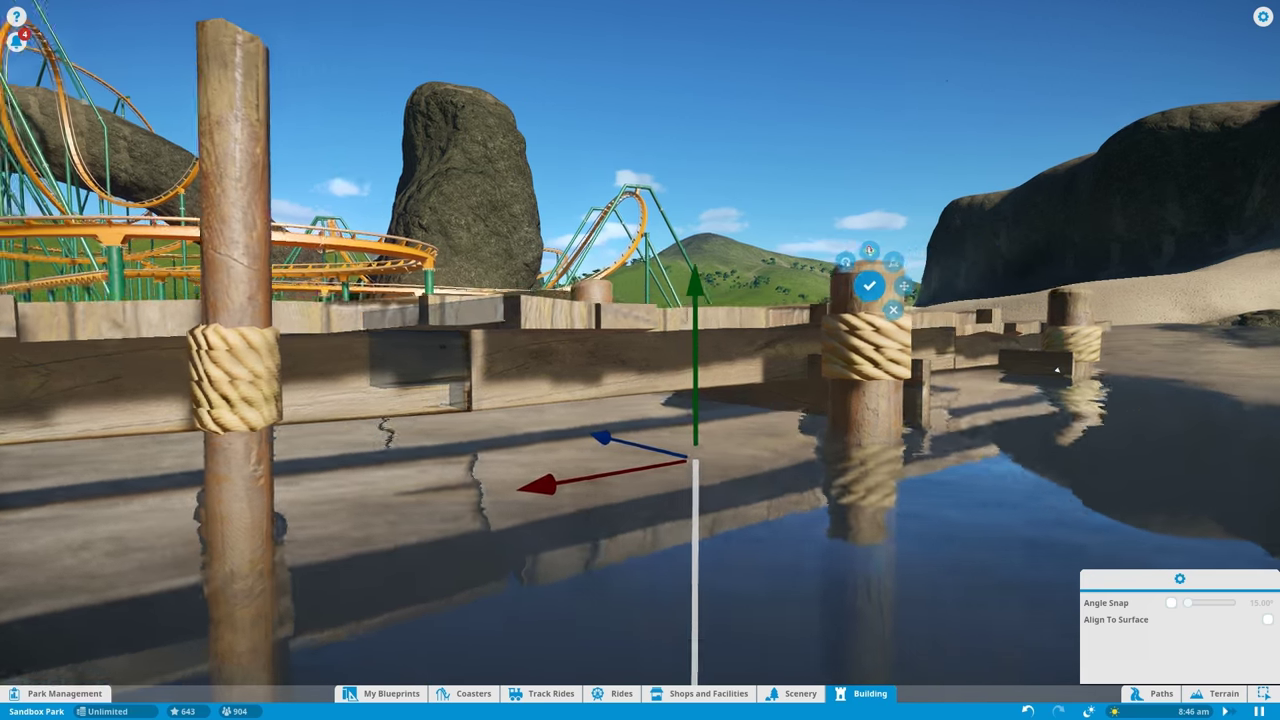
pyautogui.press('q')
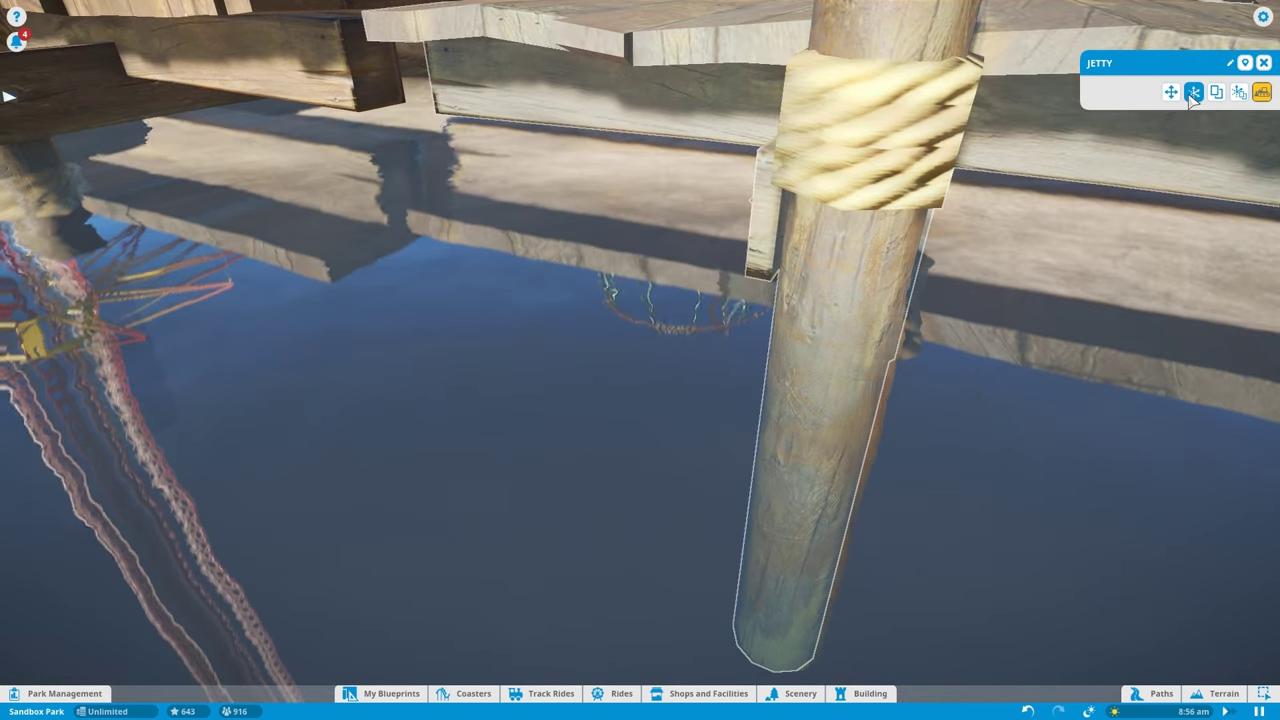
# Step: Slide the roped-post section flush against the pier end and finish placing it
pyautogui.click(1194, 94)
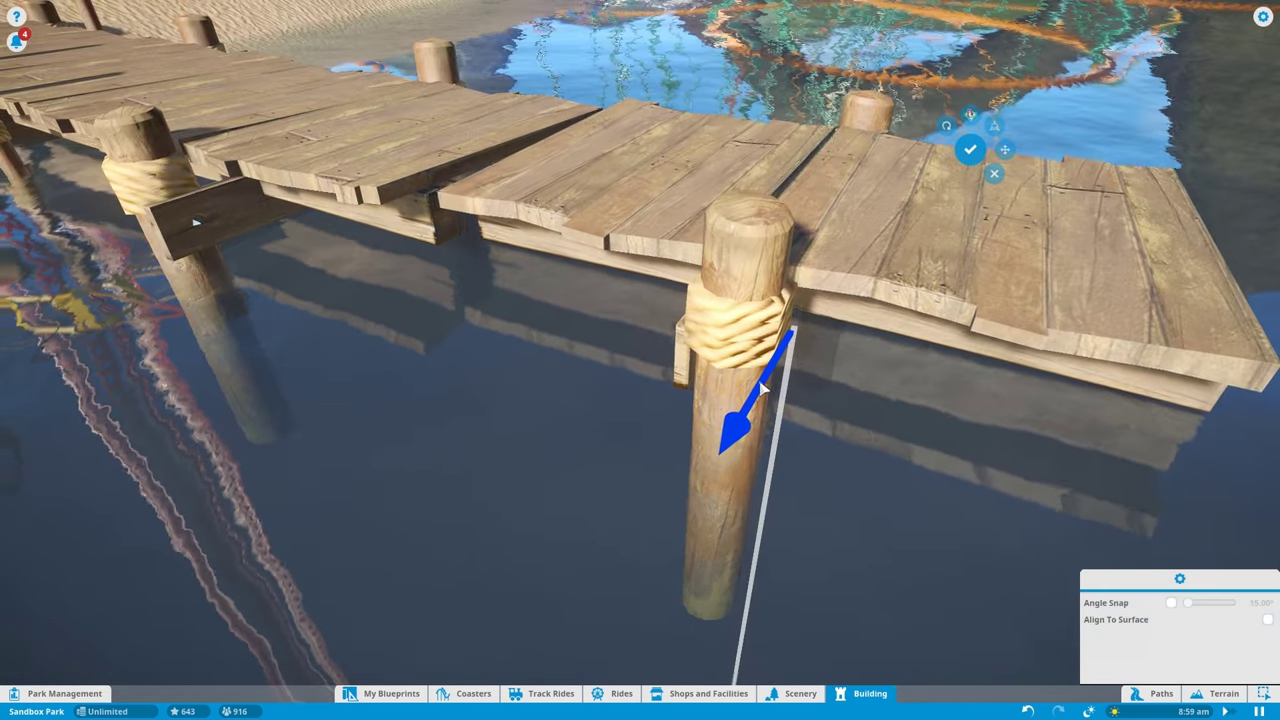
pyautogui.moveTo(764, 390); pyautogui.dragTo(752, 420)
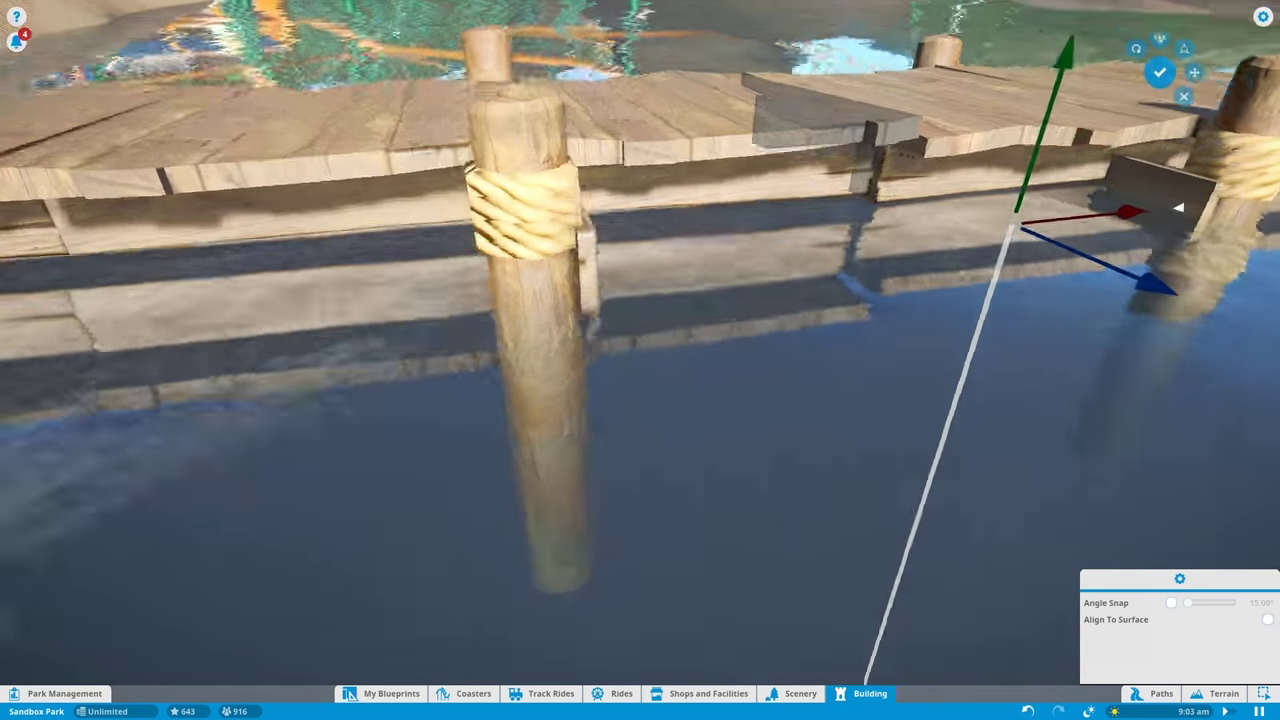
pyautogui.middleClick(946, 180)
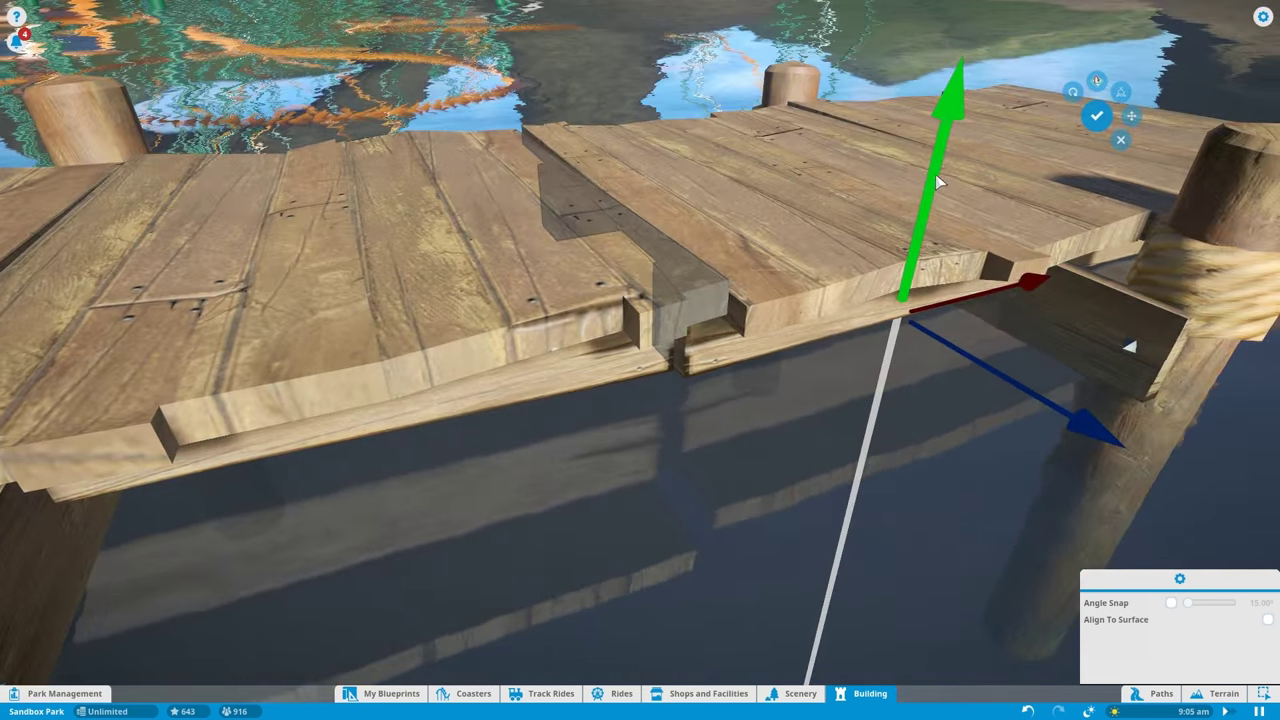
pyautogui.moveTo(946, 180); pyautogui.dragTo(946, 220)
pyautogui.middleClick(1180, 383)
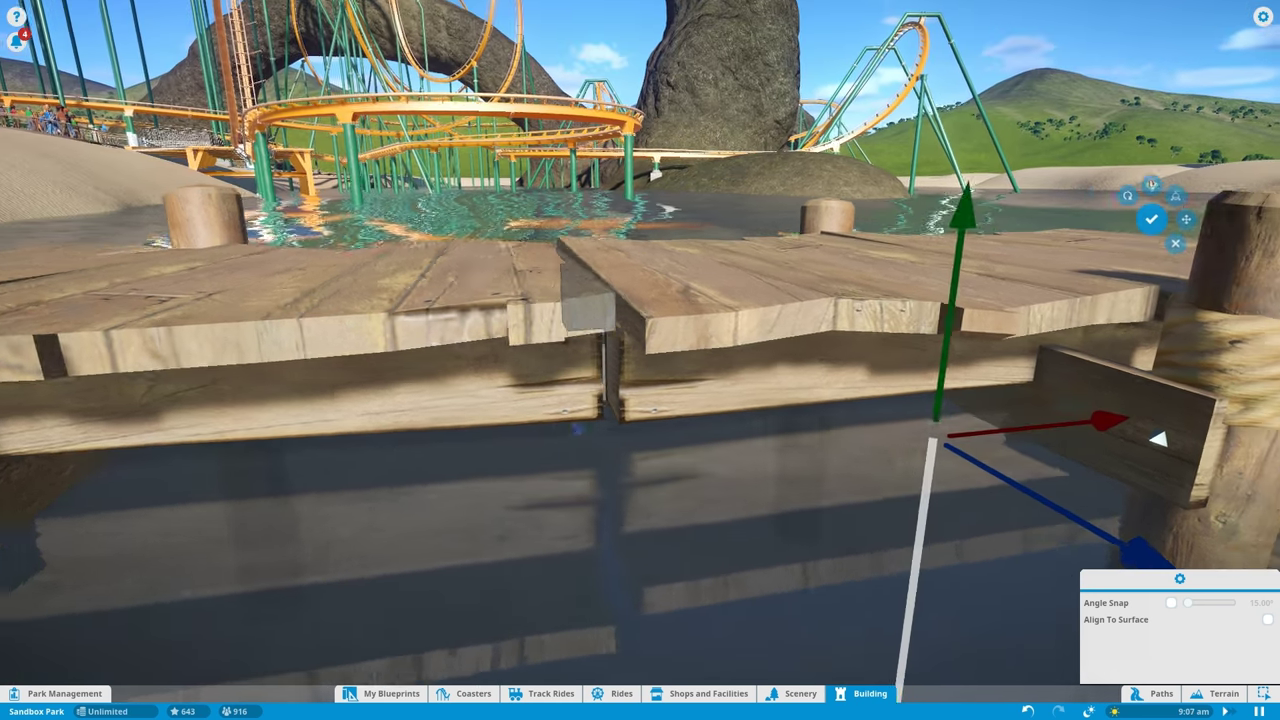
pyautogui.moveTo(930, 420); pyautogui.dragTo(946, 436)
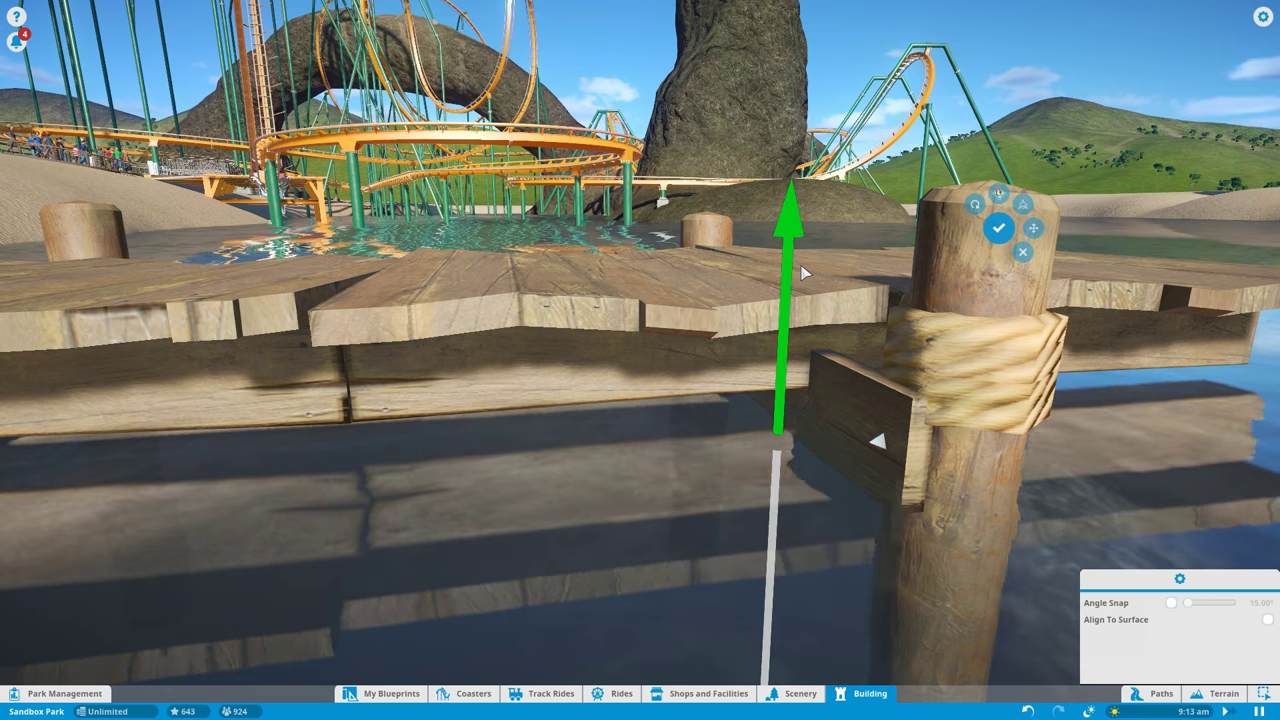
pyautogui.middleClick(803, 270)
pyautogui.scroll(-8, 640, 360)
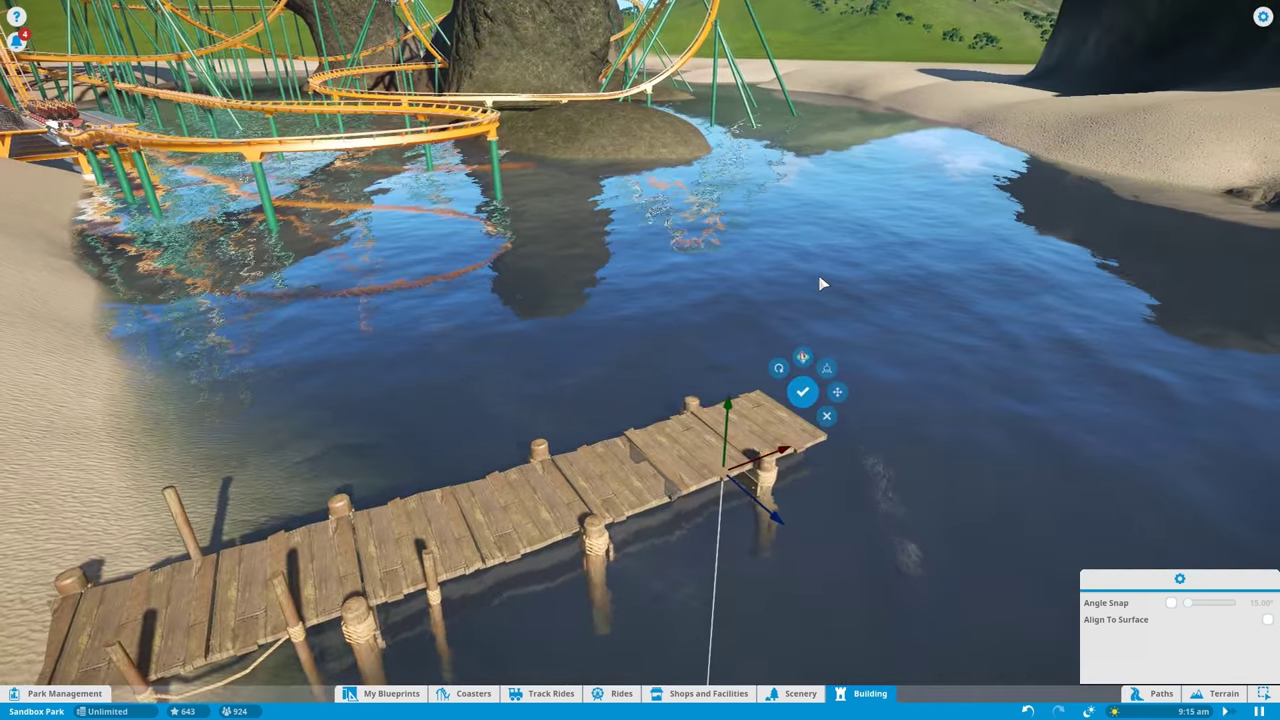
pyautogui.press('Escape')
pyautogui.scroll(-2, 640, 360)
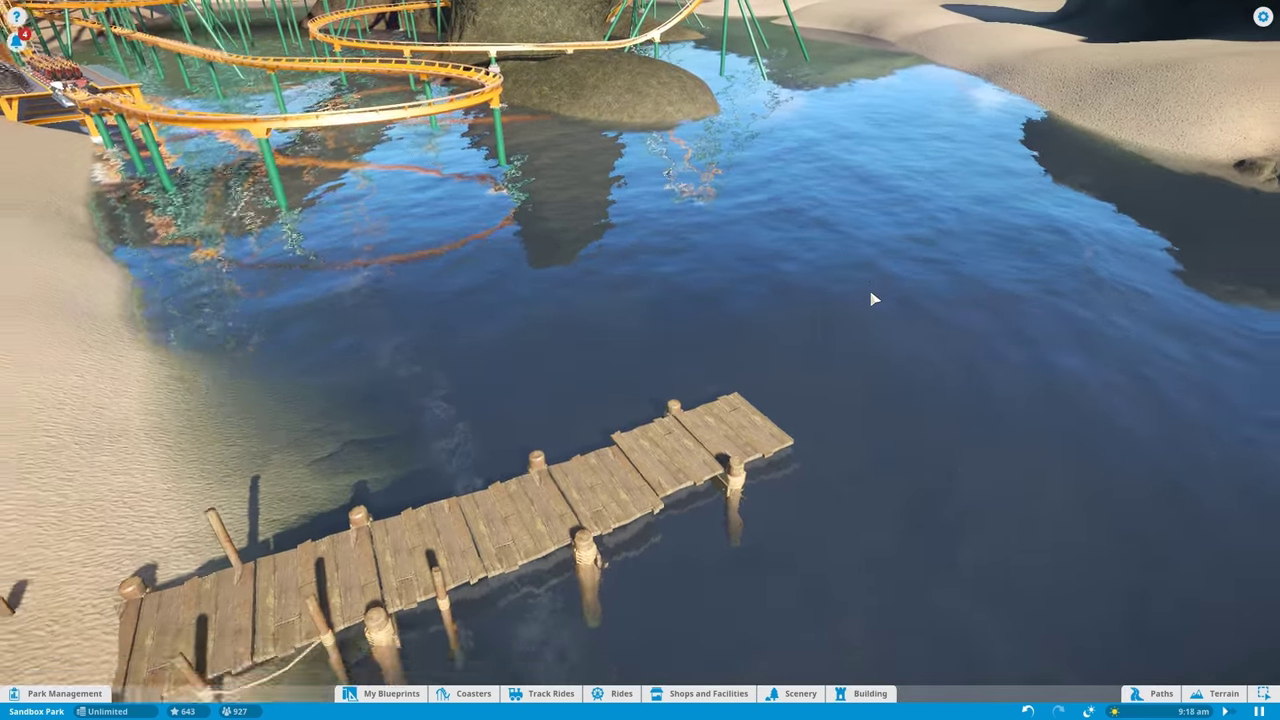
pyautogui.scroll(3, 878, 276)
pyautogui.scroll(3, 860, 330)
# Step: Reselect the roped jetty section and start moving it again, orbiting around the deck
pyautogui.click(840, 358)
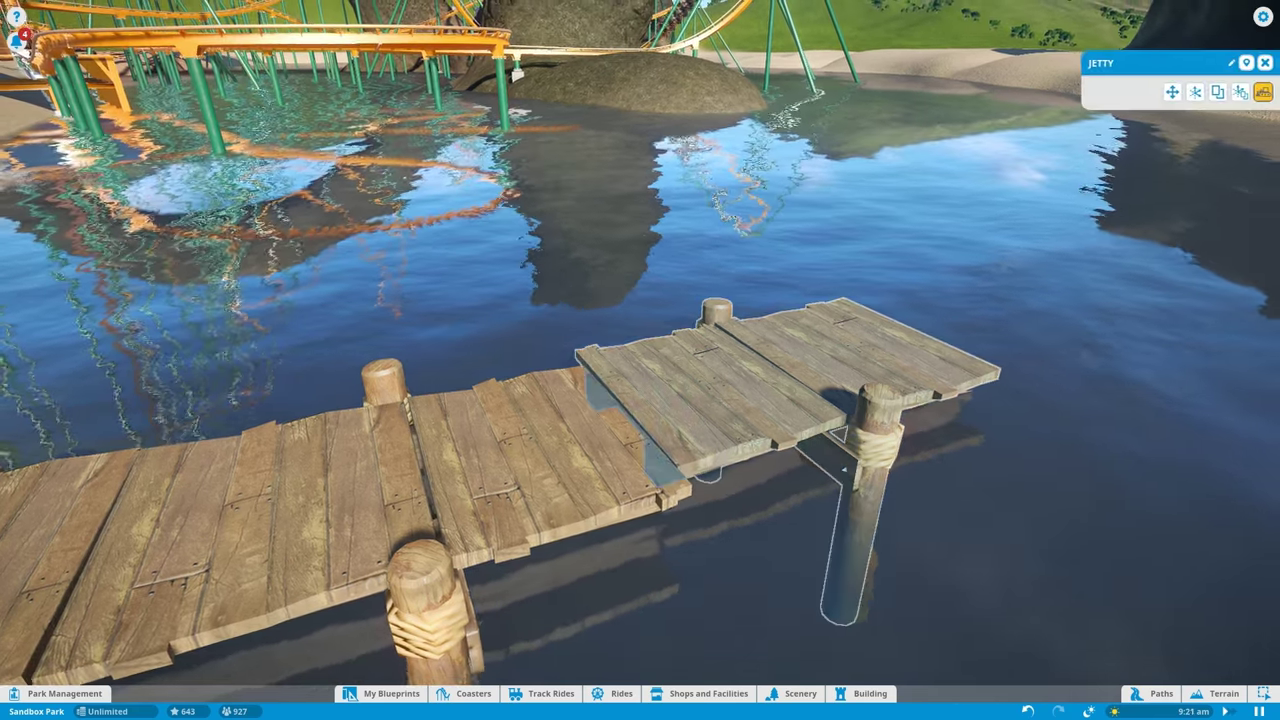
pyautogui.moveTo(840, 400); pyautogui.dragTo(840, 250)
pyautogui.moveTo(900, 400); pyautogui.dragTo(600, 400)
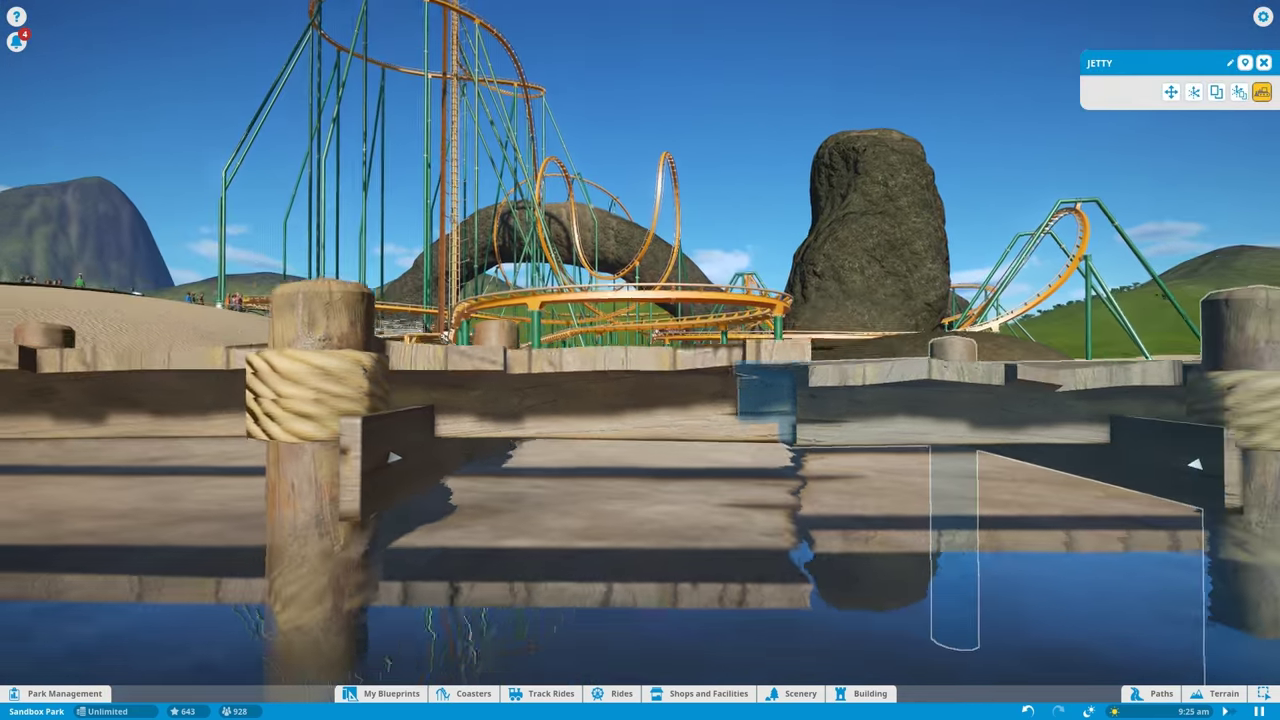
pyautogui.moveTo(900, 450); pyautogui.dragTo(1100, 250)
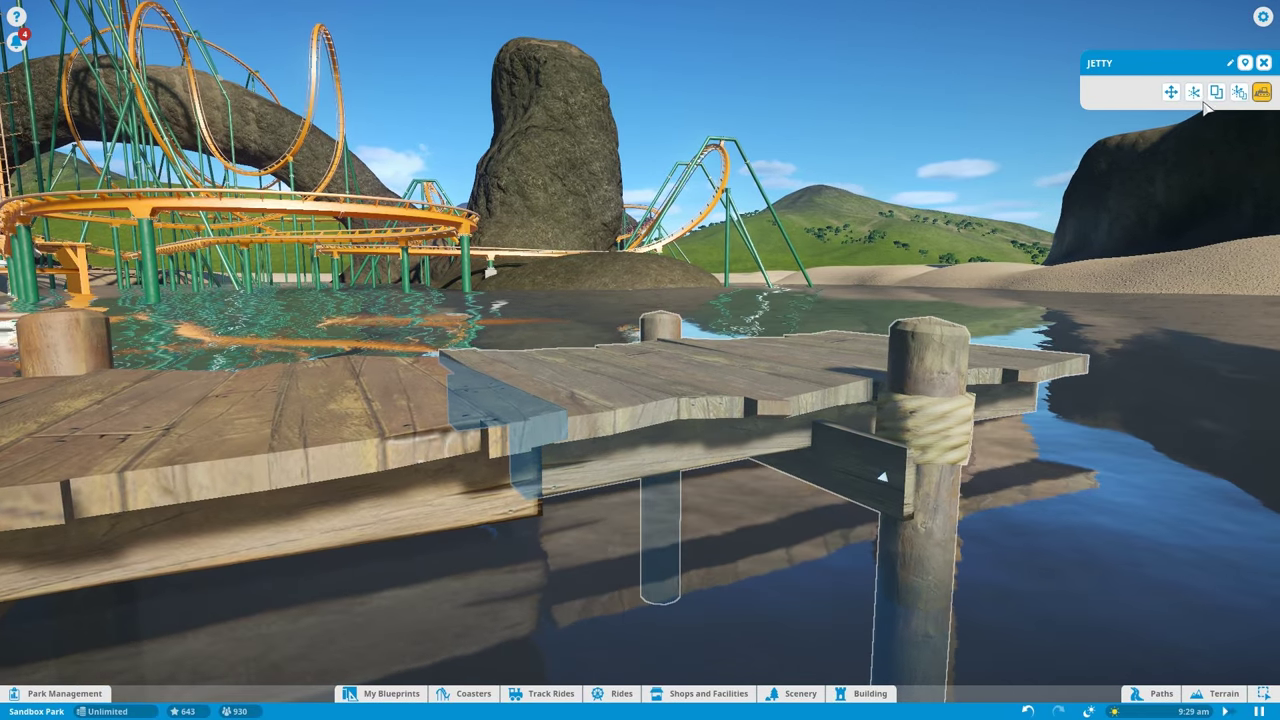
pyautogui.click(1216, 92)
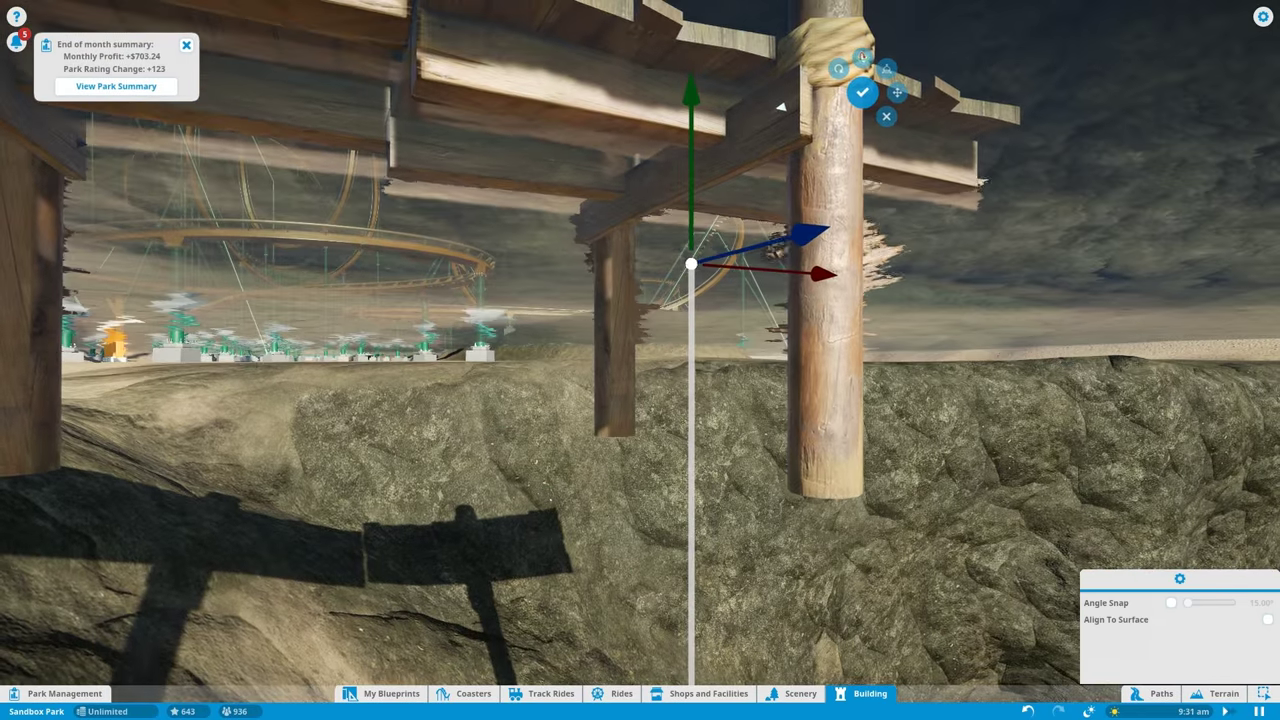
pyautogui.moveTo(781, 107)
pyautogui.mouseDown()
pyautogui.moveTo(858, 360)
pyautogui.moveTo(873, 512)
pyautogui.mouseUp()
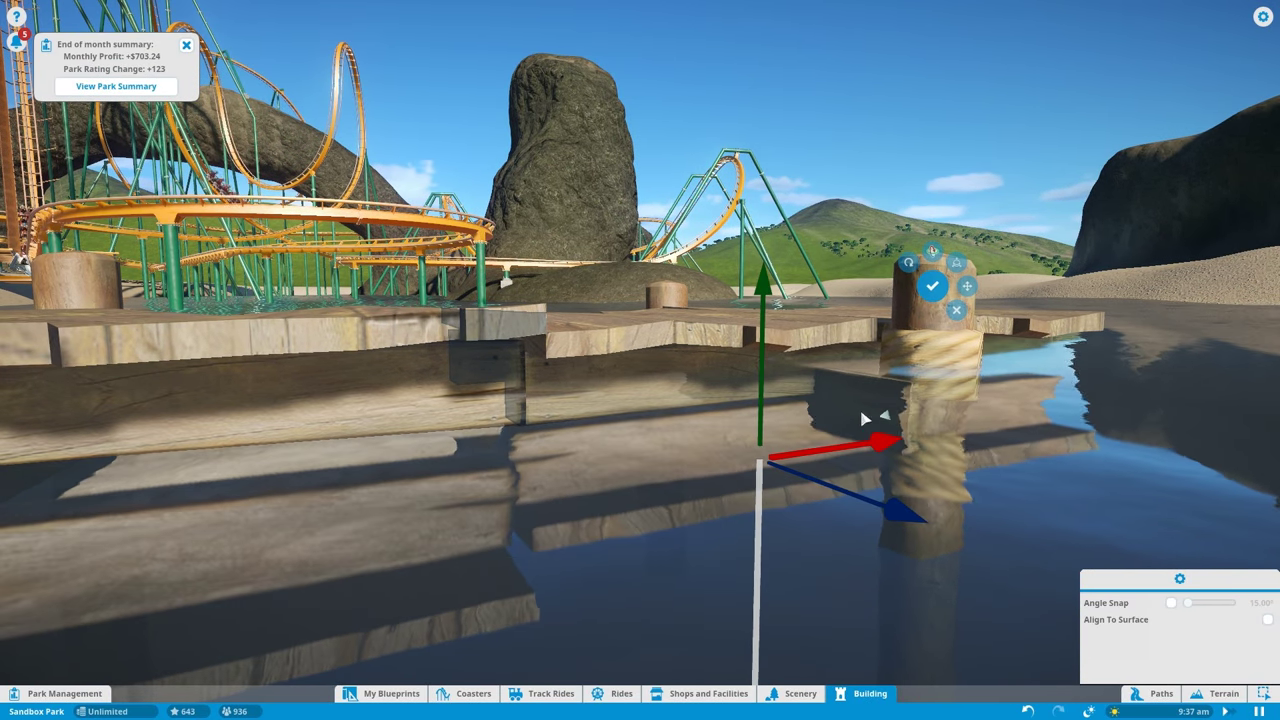
pyautogui.moveTo(847, 425); pyautogui.dragTo(493, 455)
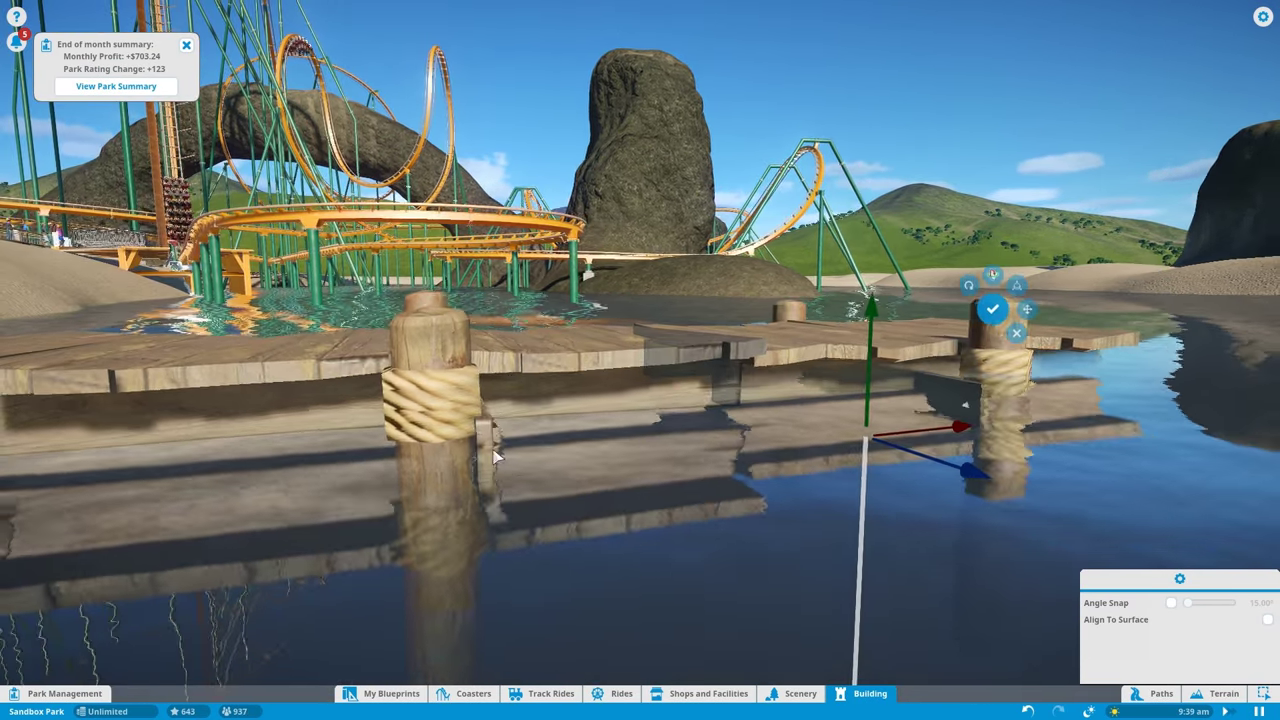
pyautogui.scroll(5, 822, 490)
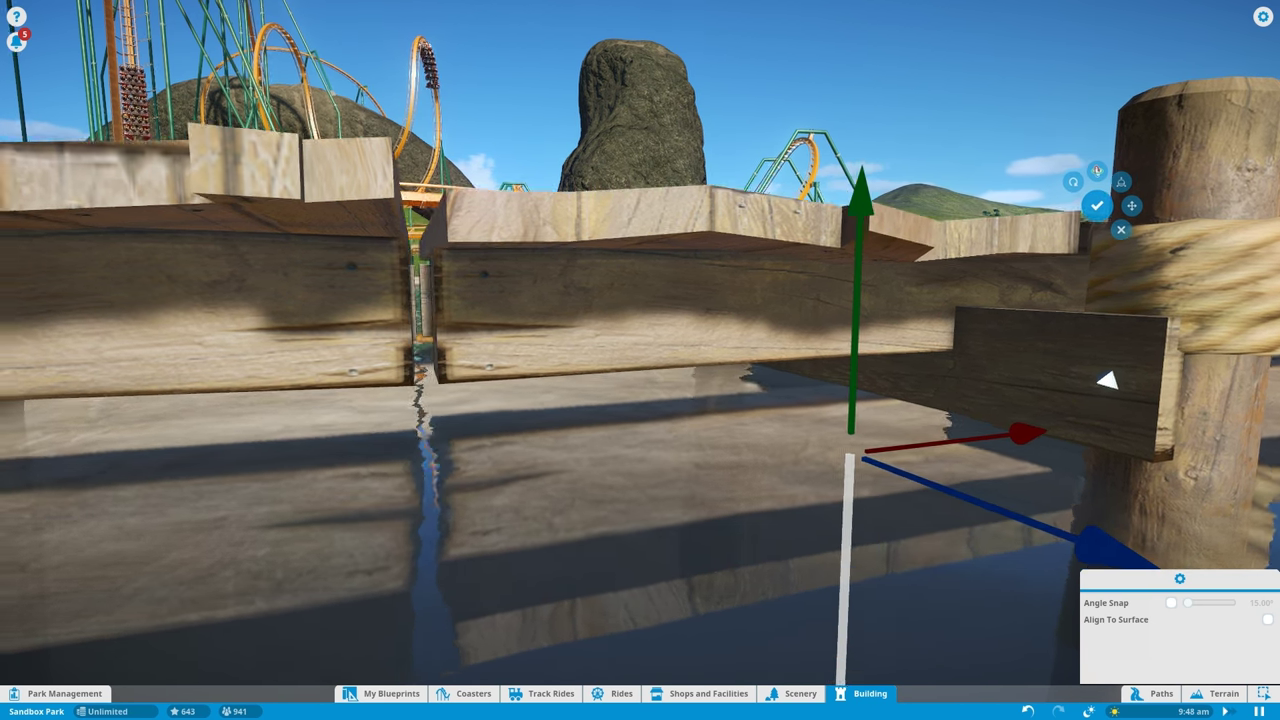
pyautogui.moveTo(965, 493); pyautogui.dragTo(900, 300)
pyautogui.scroll(-5, 830, 498)
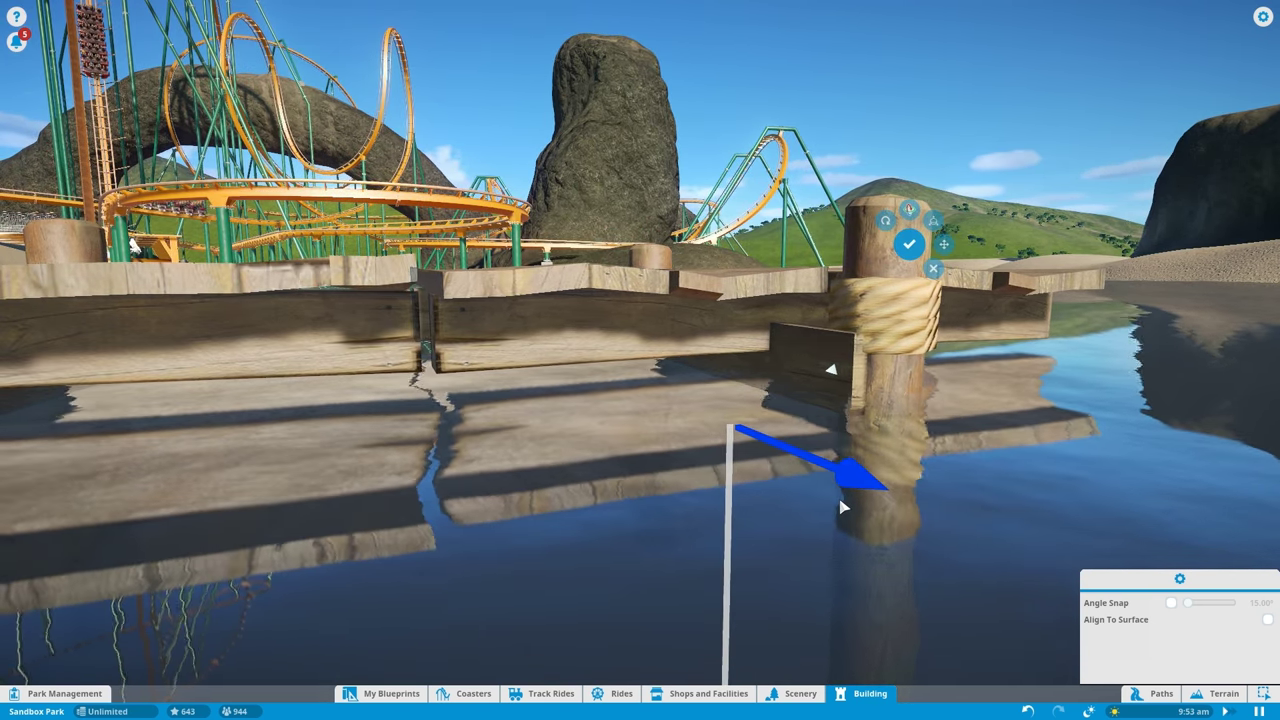
pyautogui.moveTo(843, 507)
pyautogui.mouseDown()
pyautogui.moveTo(760, 520)
pyautogui.moveTo(768, 493)
pyautogui.moveTo(1020, 417)
pyautogui.mouseUp()
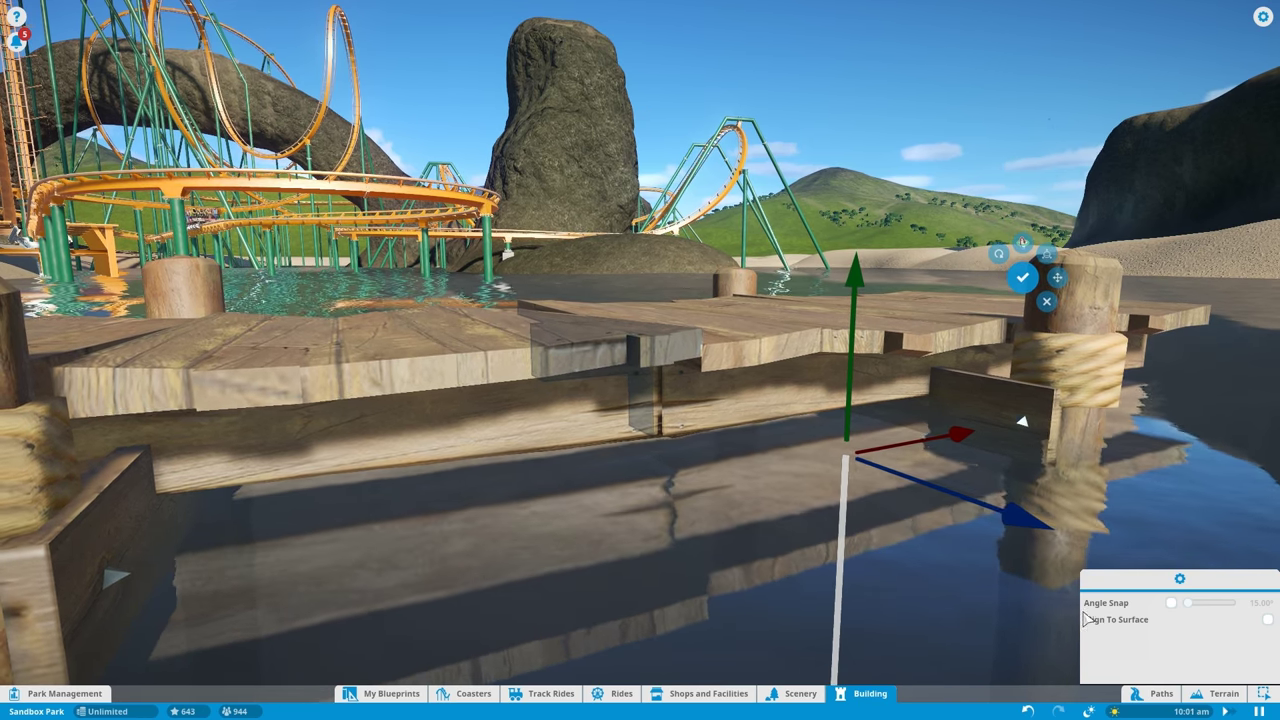
# Step: Confirm the roped section's placement and orbit around the finished jetty
pyautogui.click(1022, 277)
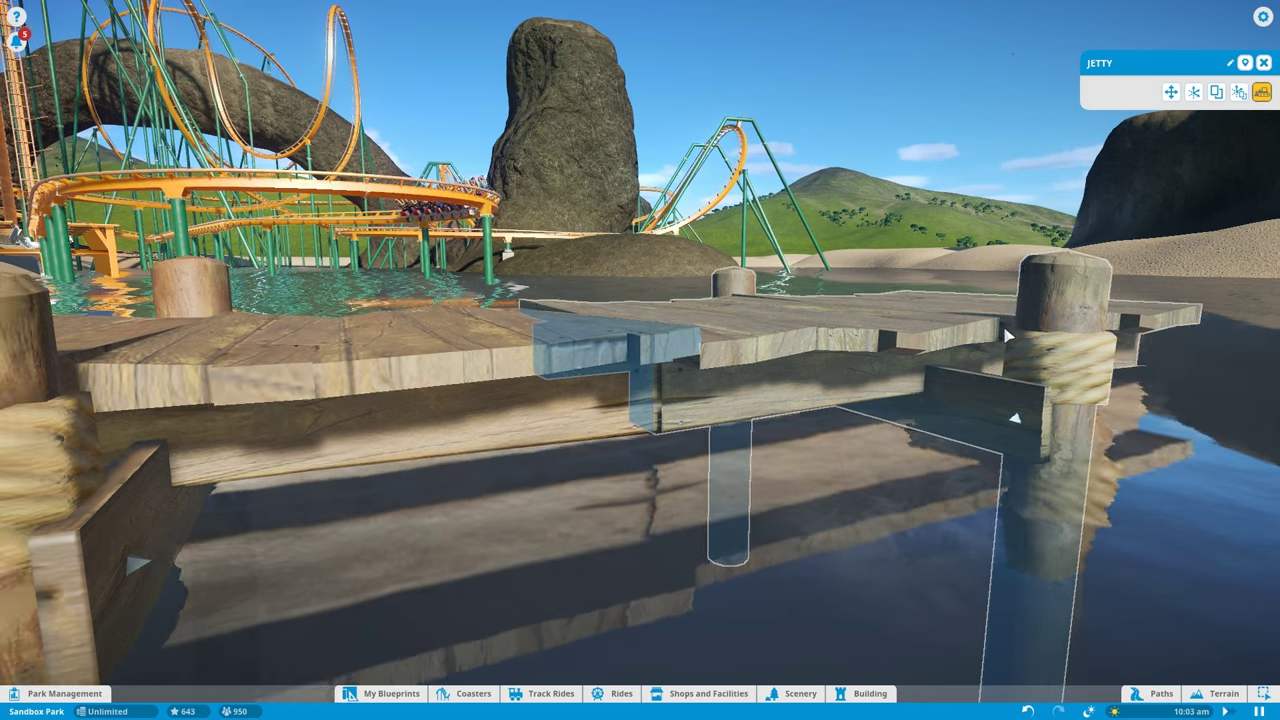
pyautogui.scroll(-5, 1000, 400)
pyautogui.moveTo(918, 435)
pyautogui.mouseDown()
pyautogui.moveTo(700, 300)
pyautogui.moveTo(500, 400)
pyautogui.mouseUp()
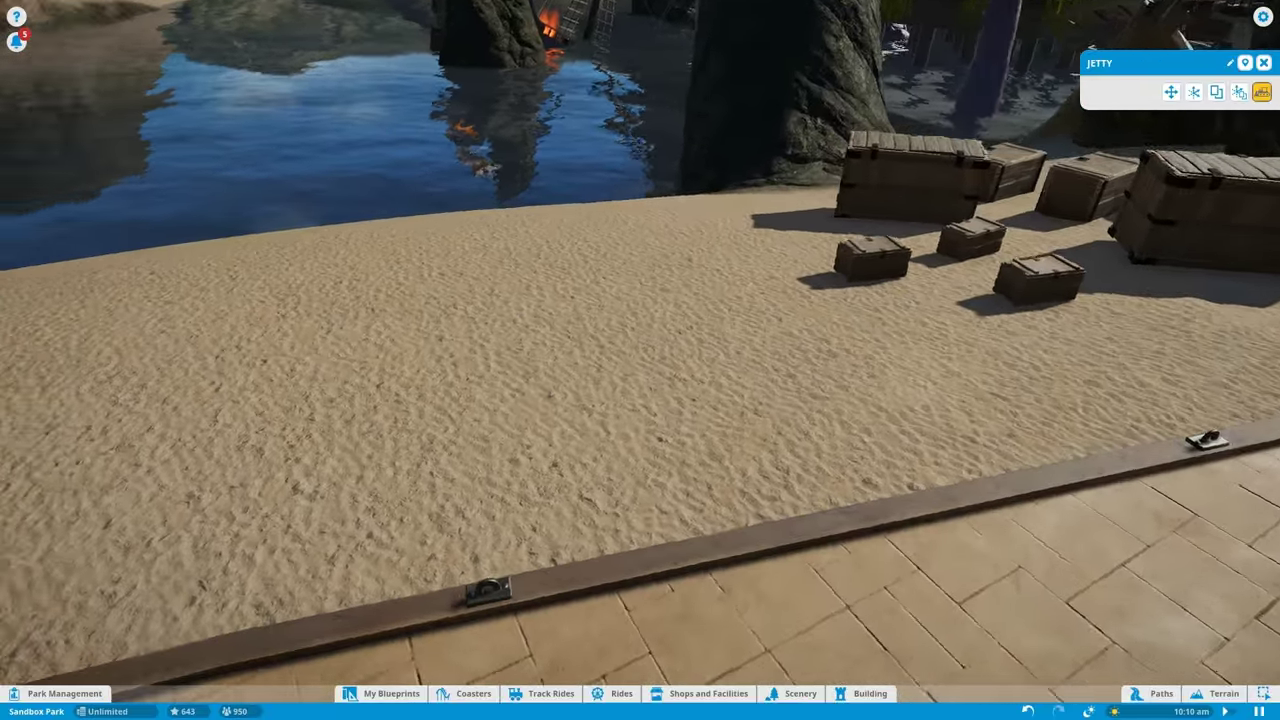
pyautogui.moveTo(640, 400)
pyautogui.mouseDown()
pyautogui.moveTo(865, 435)
pyautogui.moveTo(830, 390)
pyautogui.mouseUp()
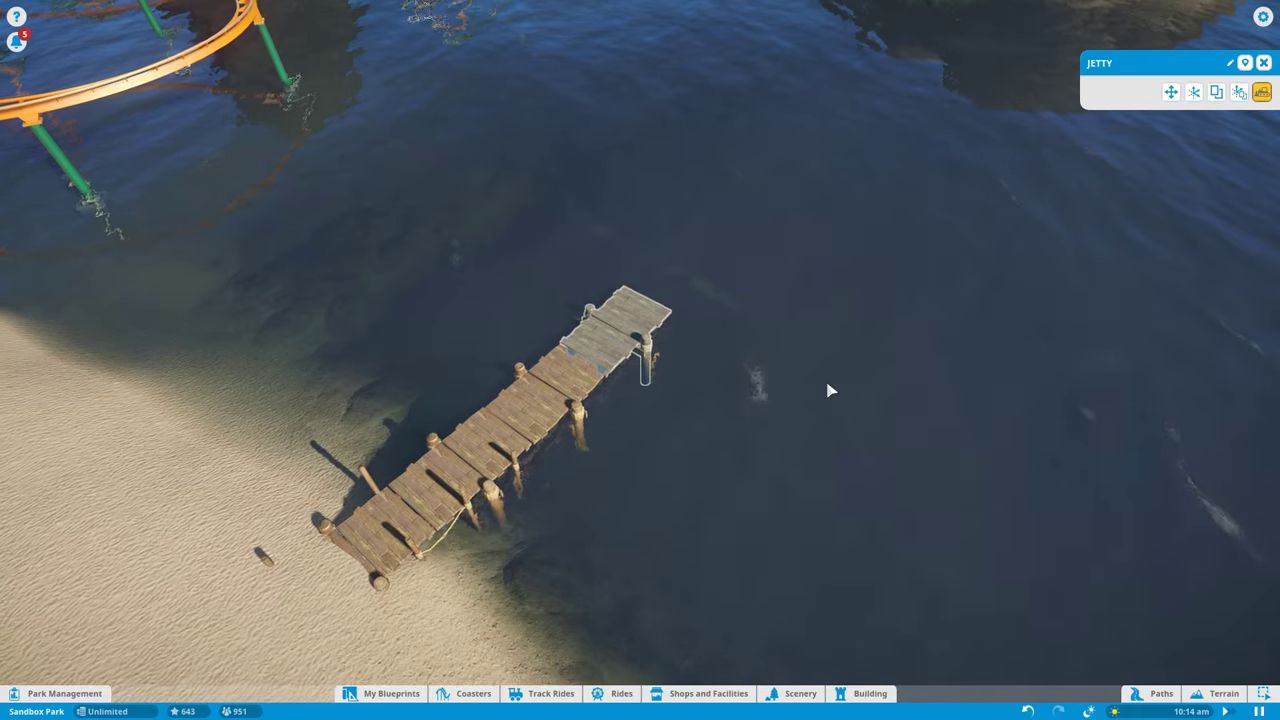
pyautogui.moveTo(640, 400)
pyautogui.mouseDown()
pyautogui.moveTo(800, 420)
pyautogui.moveTo(573, 561)
pyautogui.mouseUp()
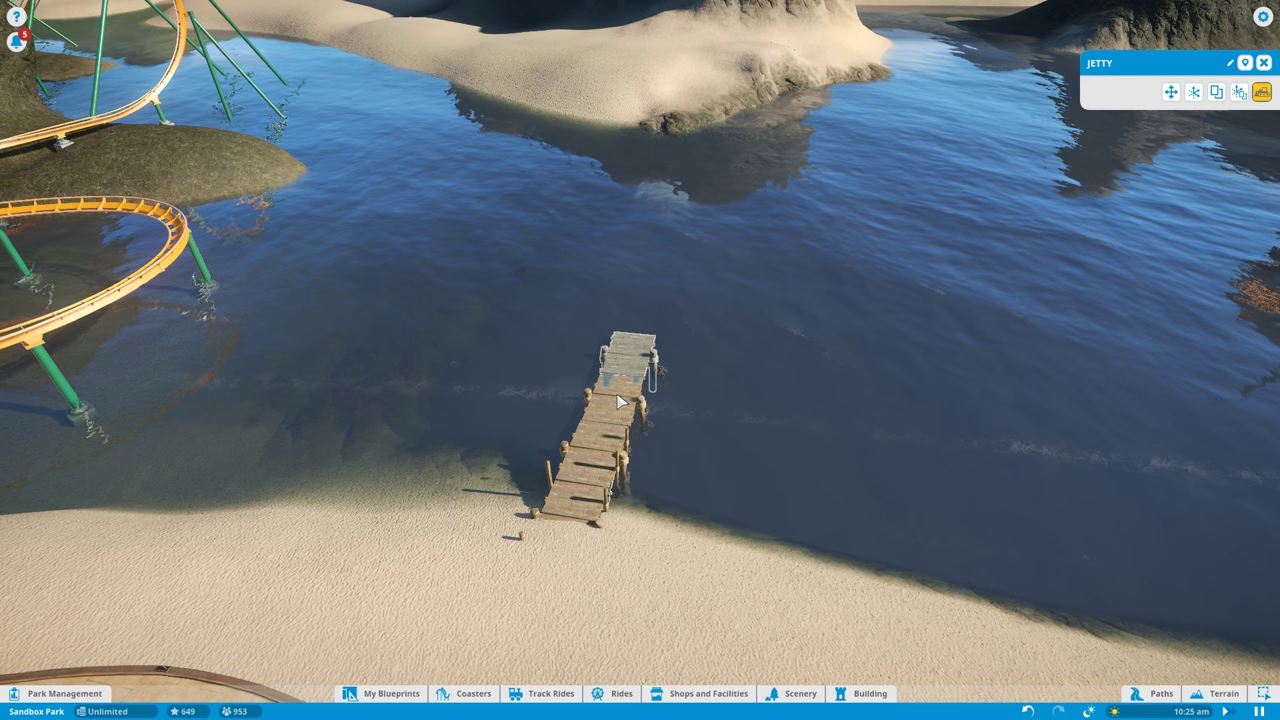
pyautogui.moveTo(636, 480); pyautogui.dragTo(840, 406)
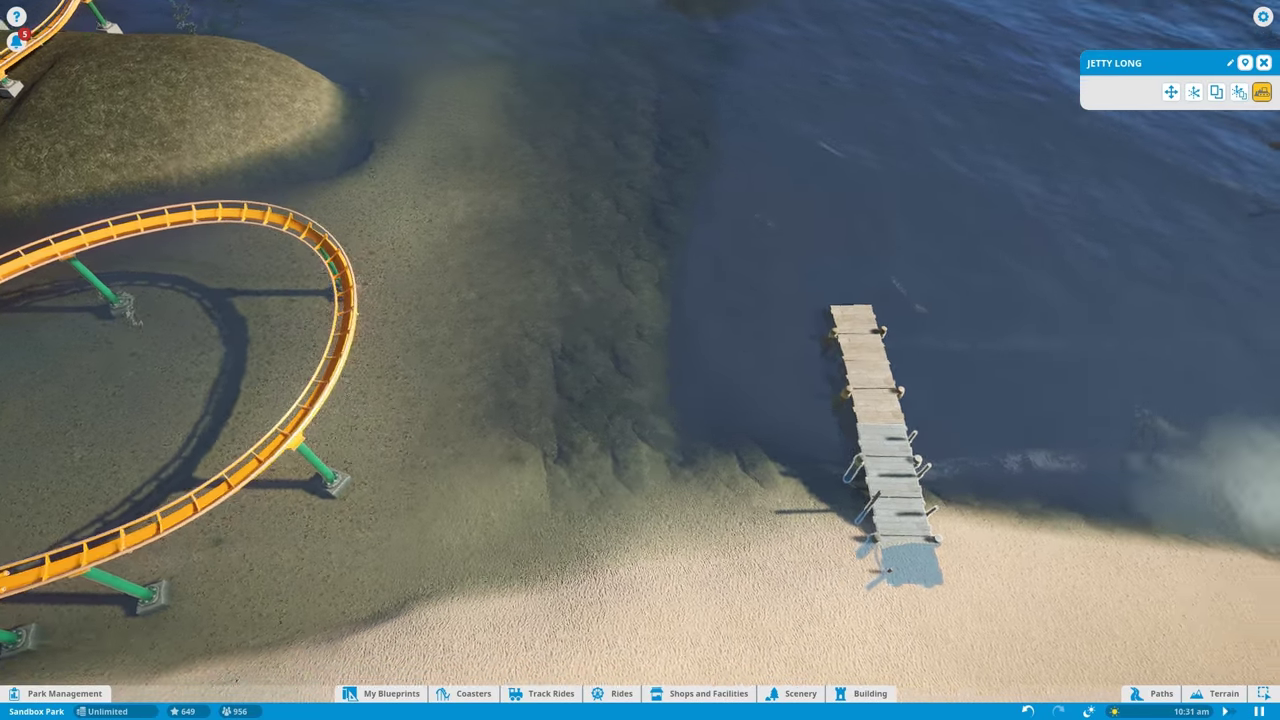
pyautogui.moveTo(640, 400); pyautogui.dragTo(840, 380)
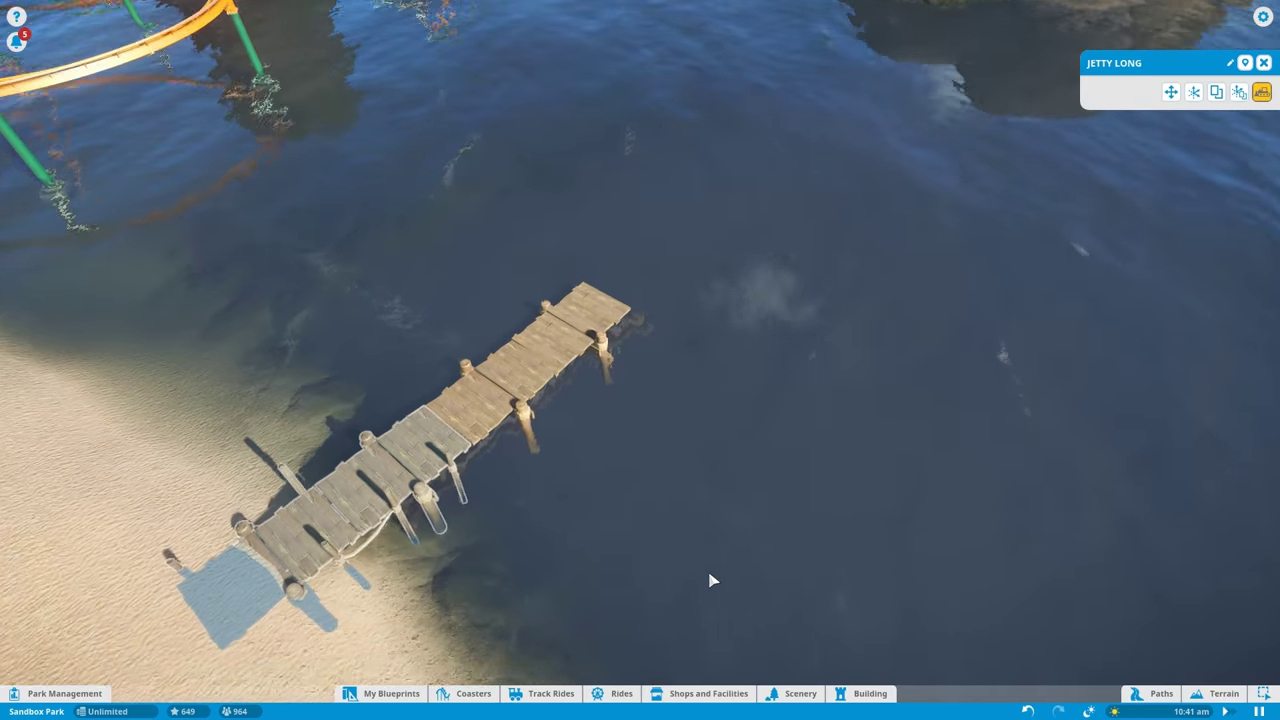
pyautogui.scroll(5, 700, 570)
pyautogui.scroll(3, 665, 447)
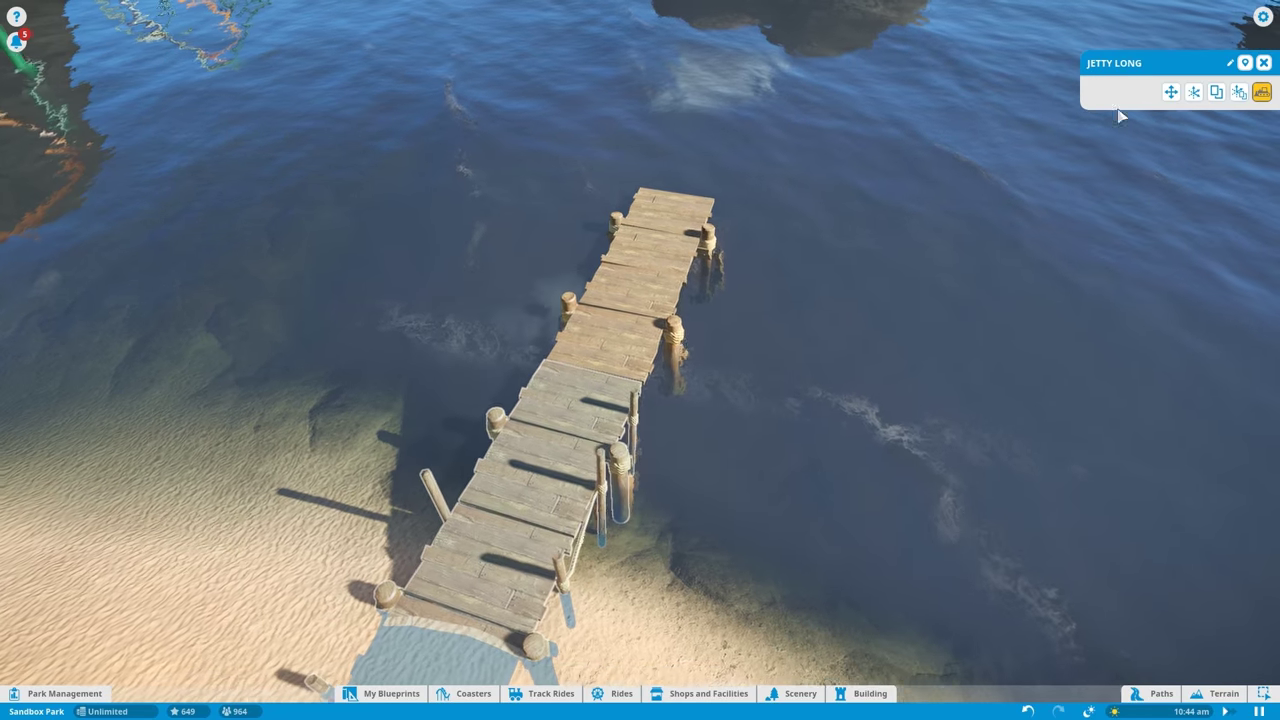
# Step: Duplicate the jetty and slide the copy left beside the original
pyautogui.click(1216, 92)
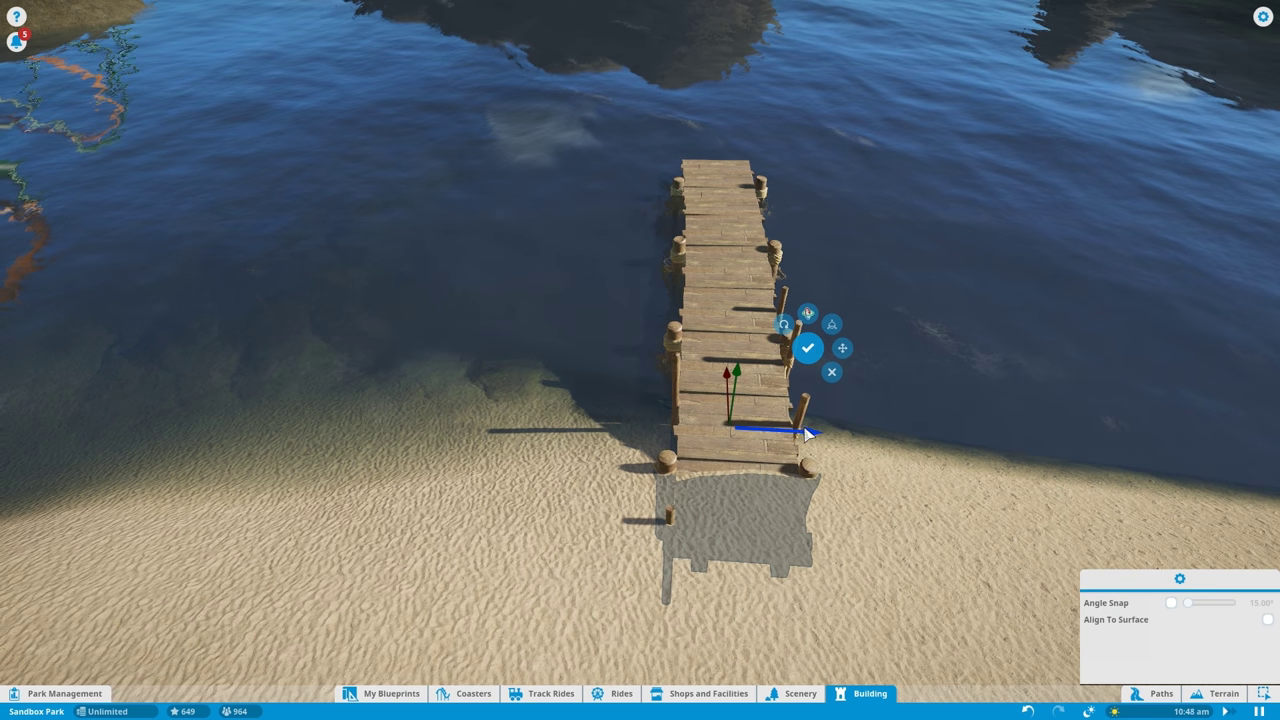
pyautogui.moveTo(640, 485)
pyautogui.mouseDown()
pyautogui.moveTo(640, 425)
pyautogui.moveTo(447, 415)
pyautogui.mouseUp()
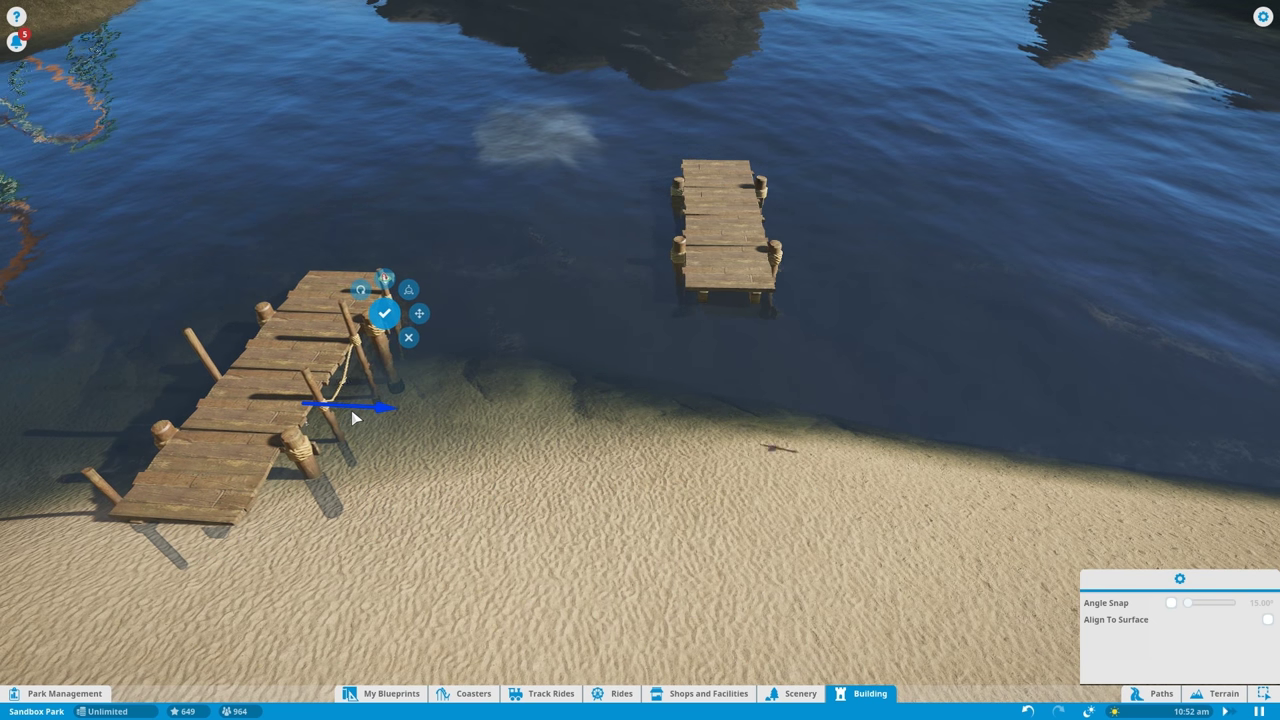
pyautogui.click(380, 316)
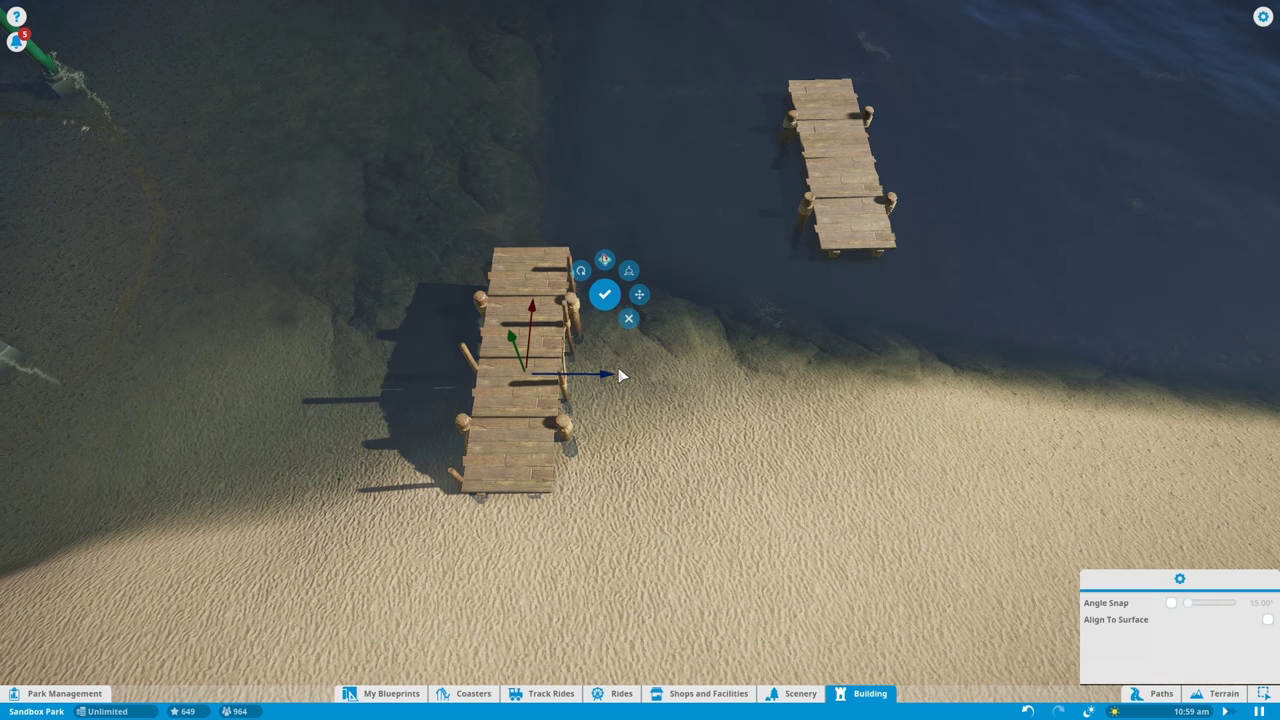
pyautogui.moveTo(555, 376); pyautogui.dragTo(457, 373)
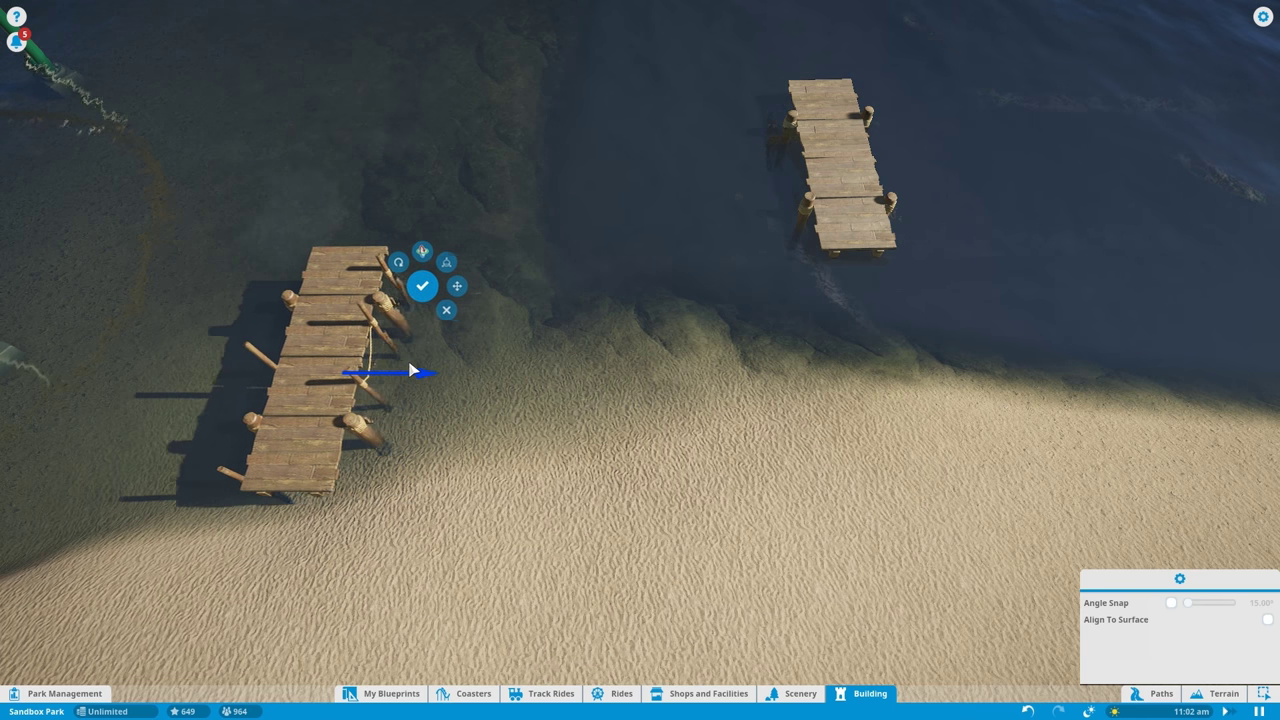
pyautogui.click(393, 283)
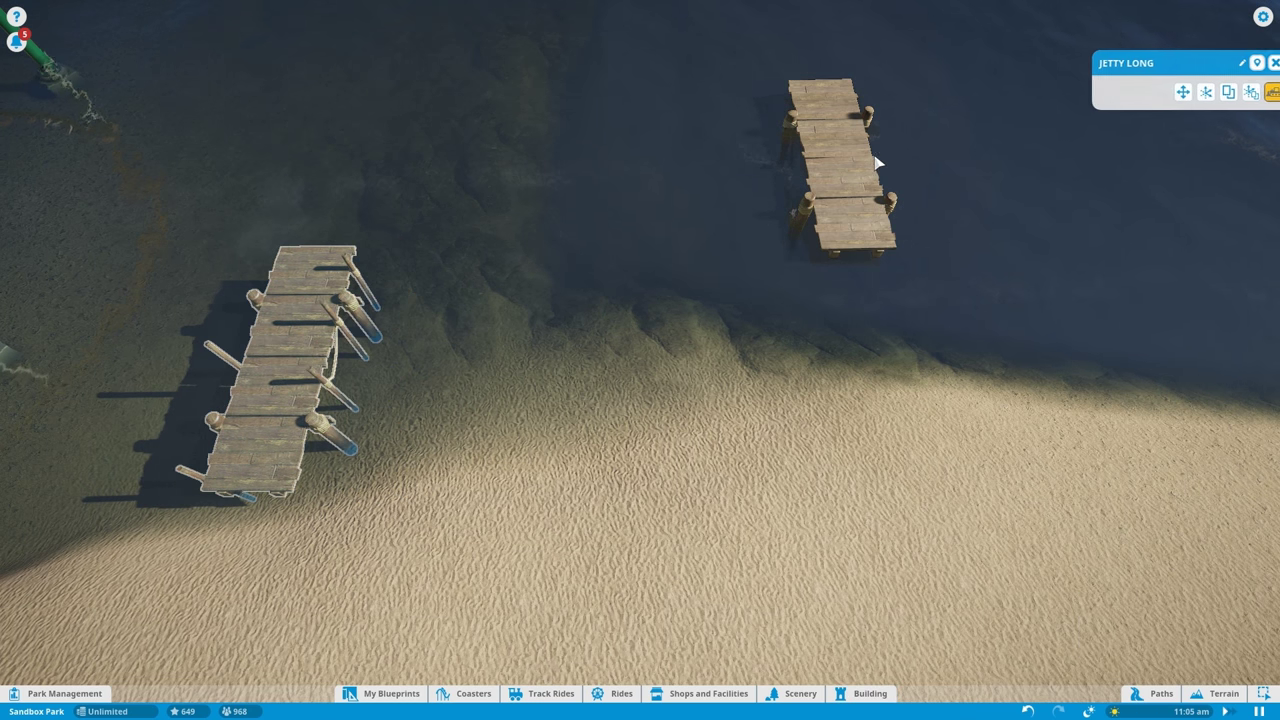
# Step: Move the short jetty beside its neighbour, raised level and lined up
pyautogui.click(1196, 94)
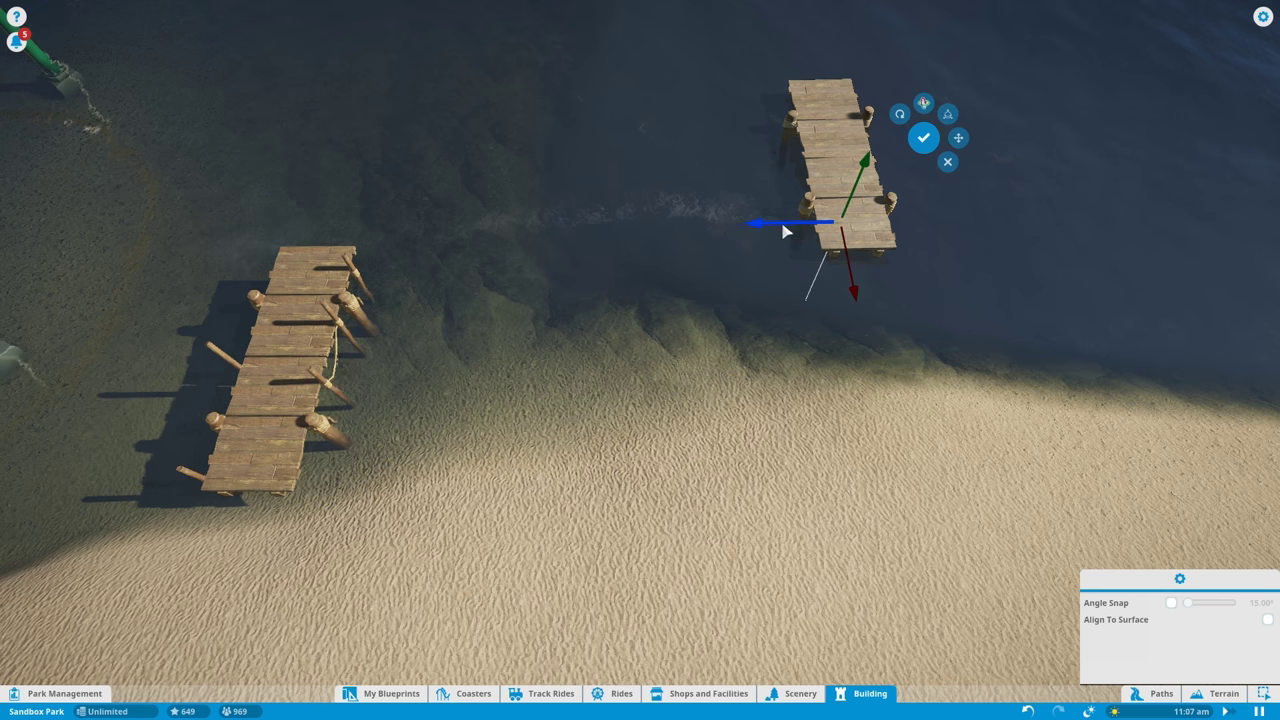
pyautogui.moveTo(785, 230); pyautogui.dragTo(575, 228)
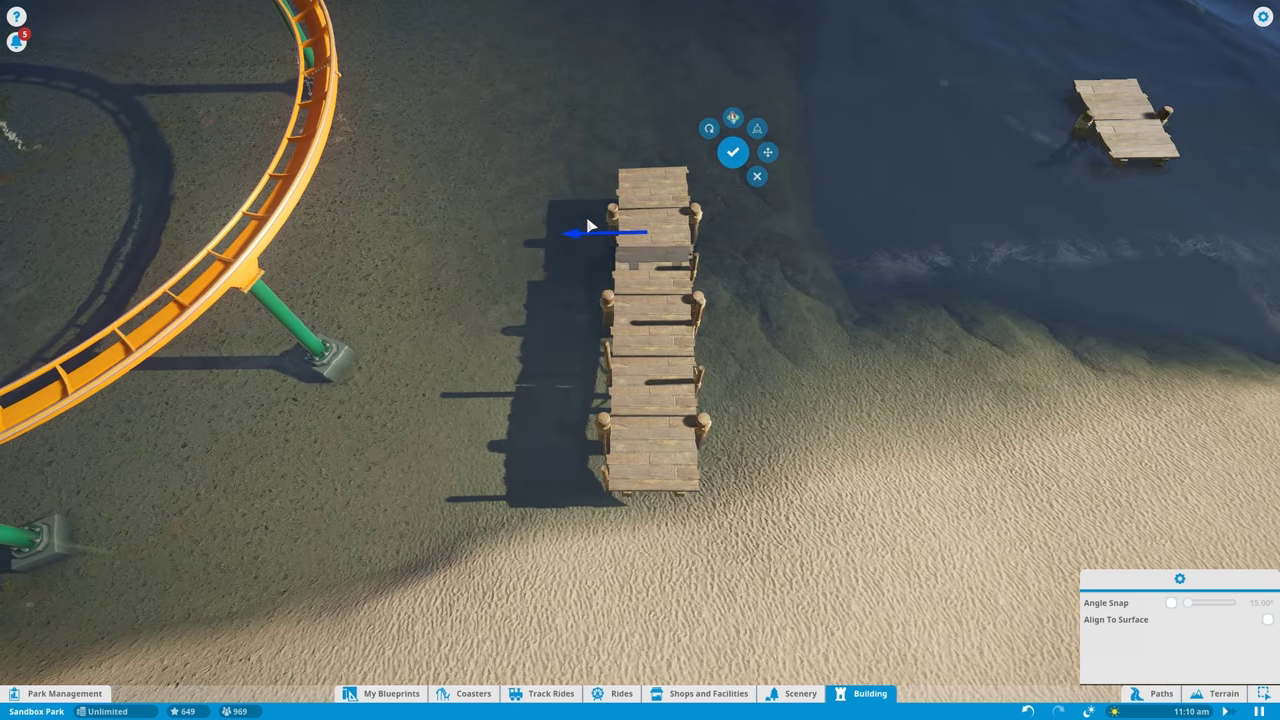
pyautogui.middleClick(823, 271)
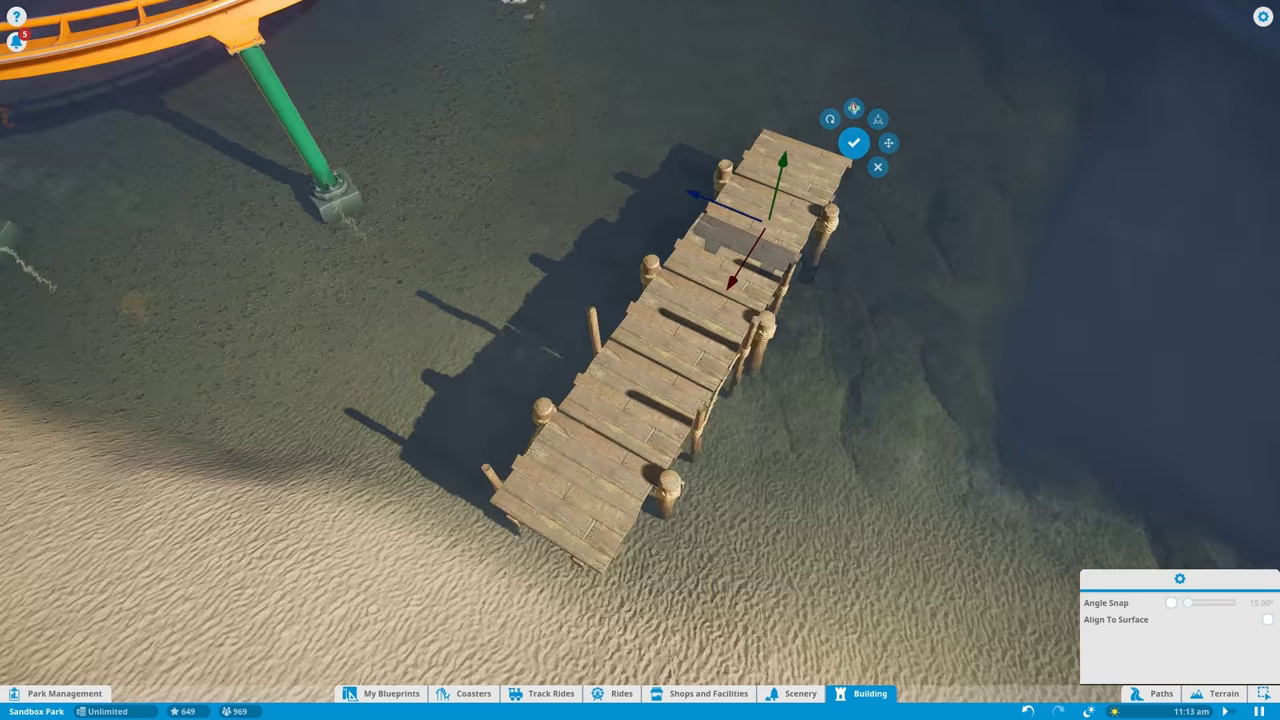
pyautogui.scroll(3, 640, 360)
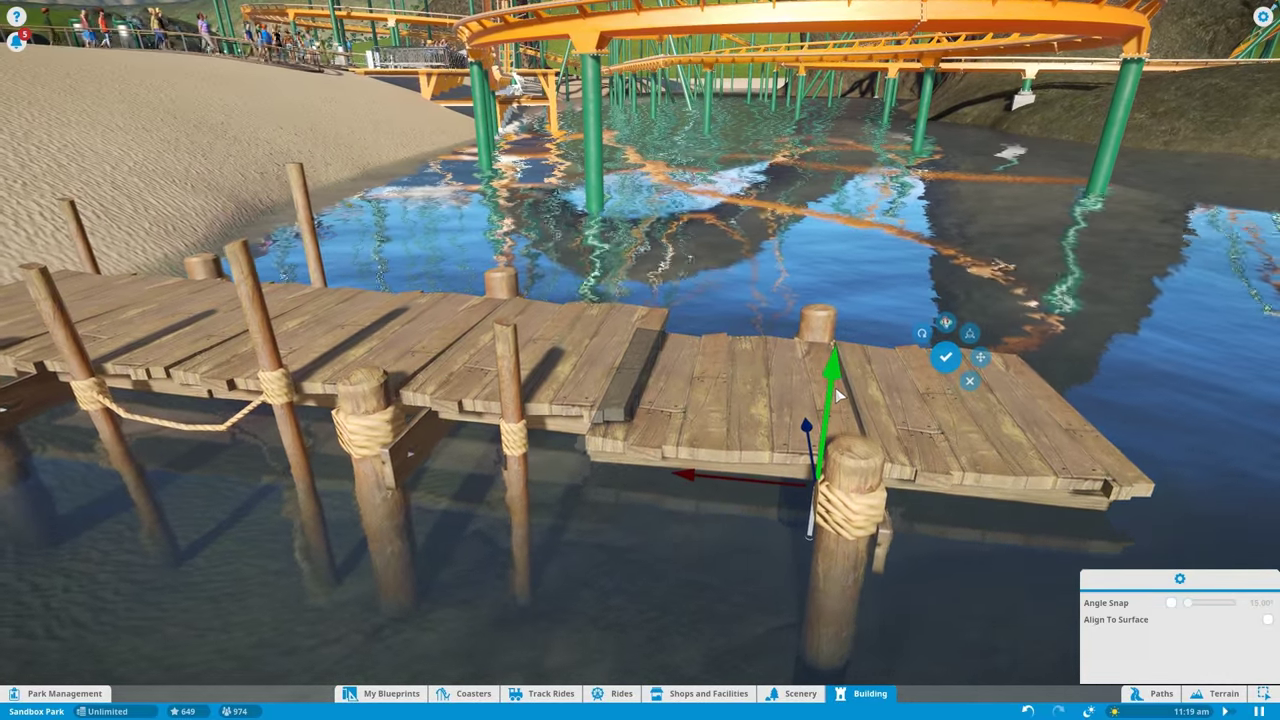
pyautogui.moveTo(910, 340); pyautogui.dragTo(842, 370)
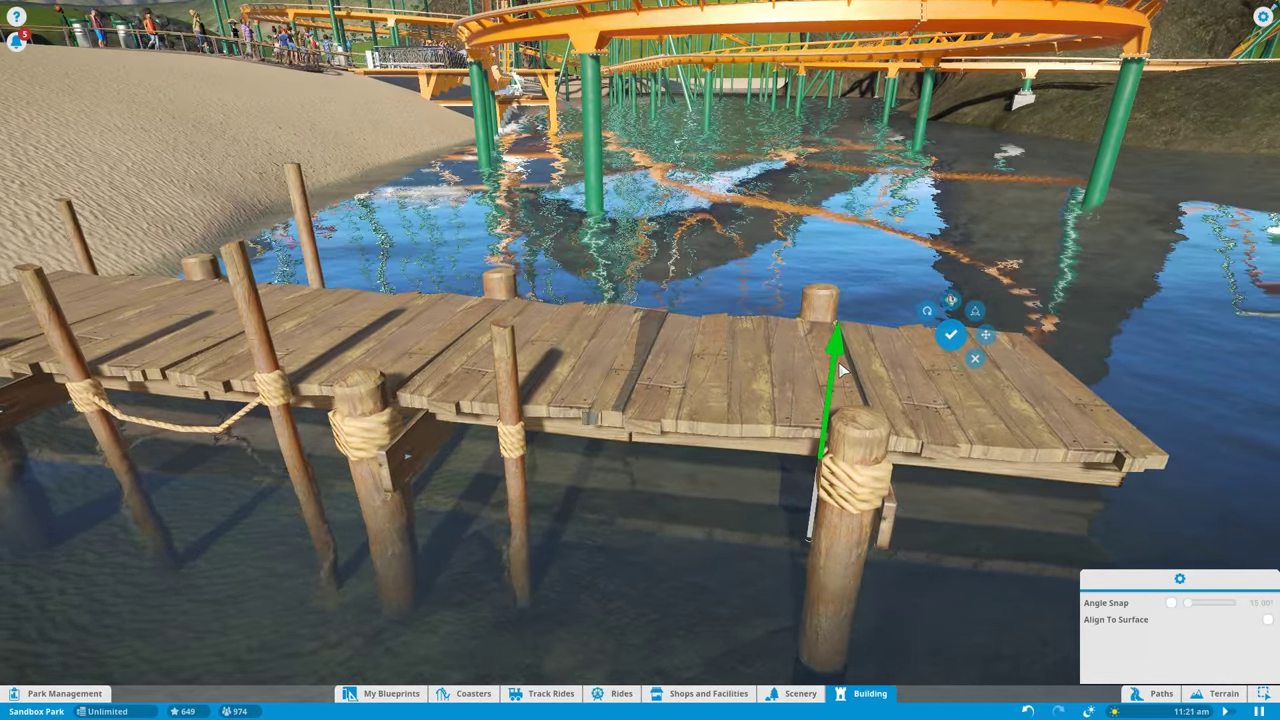
pyautogui.moveTo(706, 458); pyautogui.dragTo(745, 455)
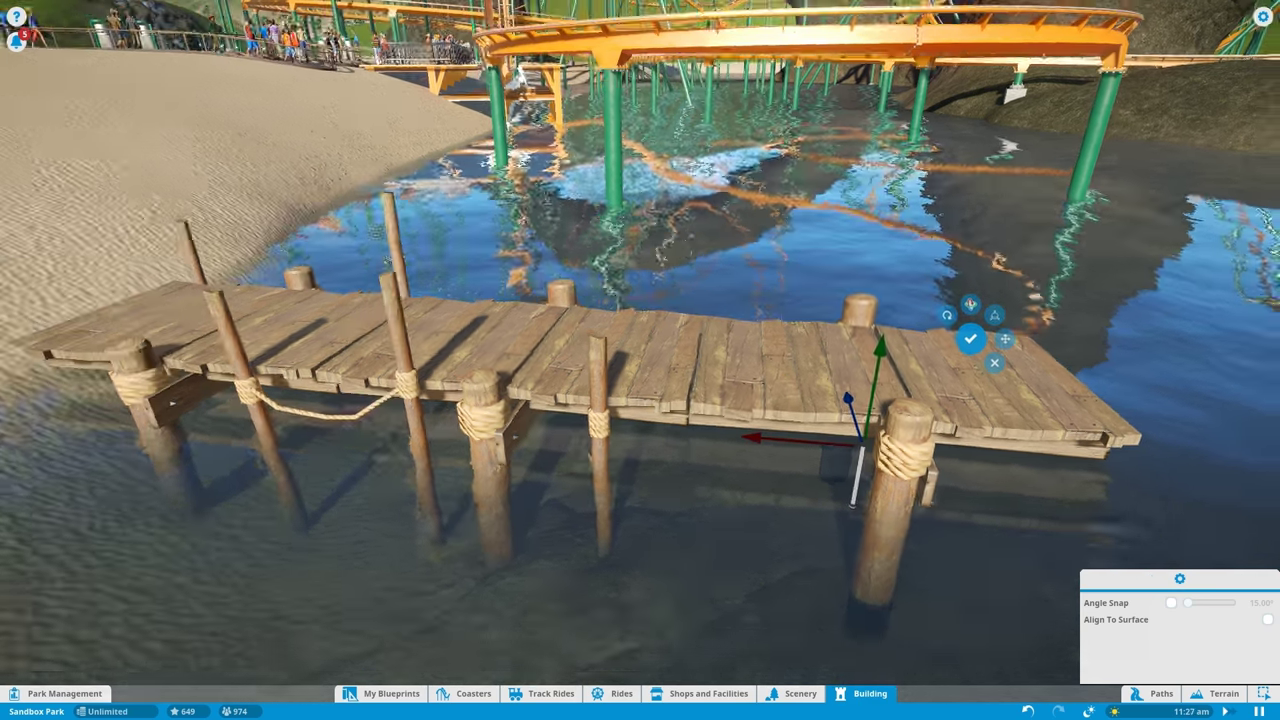
pyautogui.scroll(-4, 748, 350)
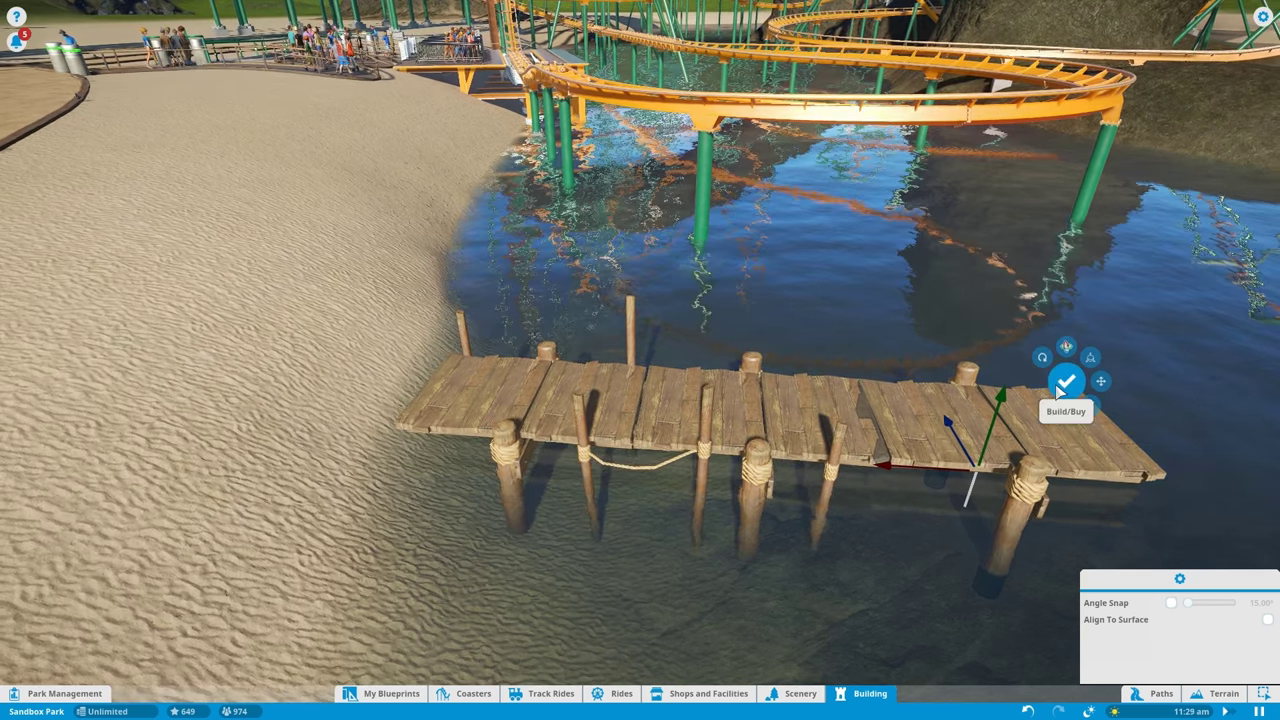
pyautogui.click(1065, 382)
pyautogui.scroll(-5, 900, 400)
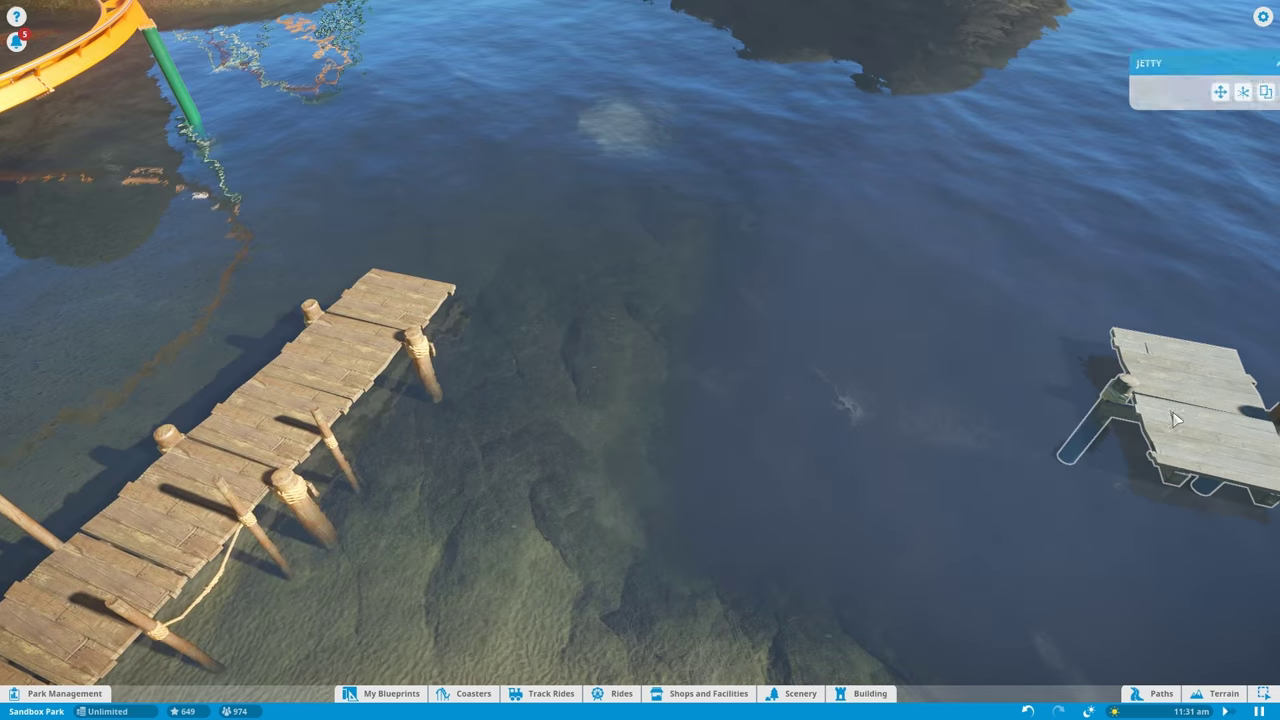
# Step: Nudge the end jetty piece lengthwise and sideways to align the deck
pyautogui.click(1127, 288)
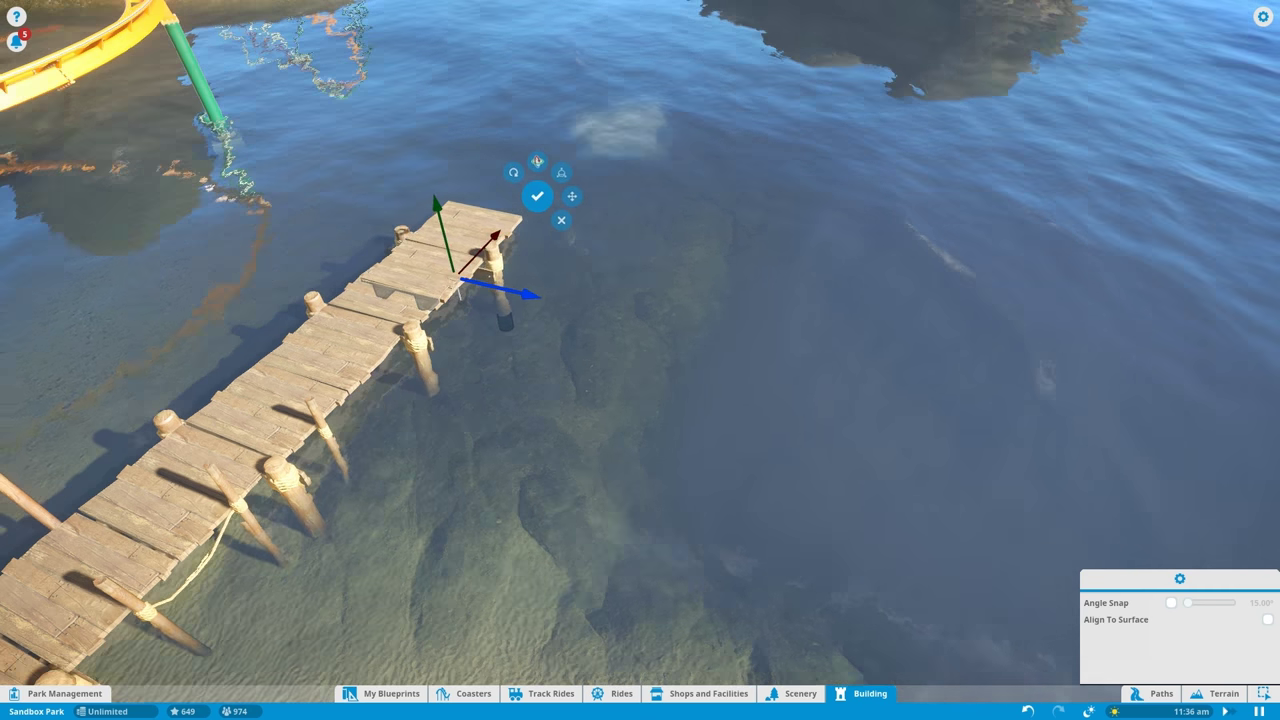
pyautogui.scroll(5, 475, 306)
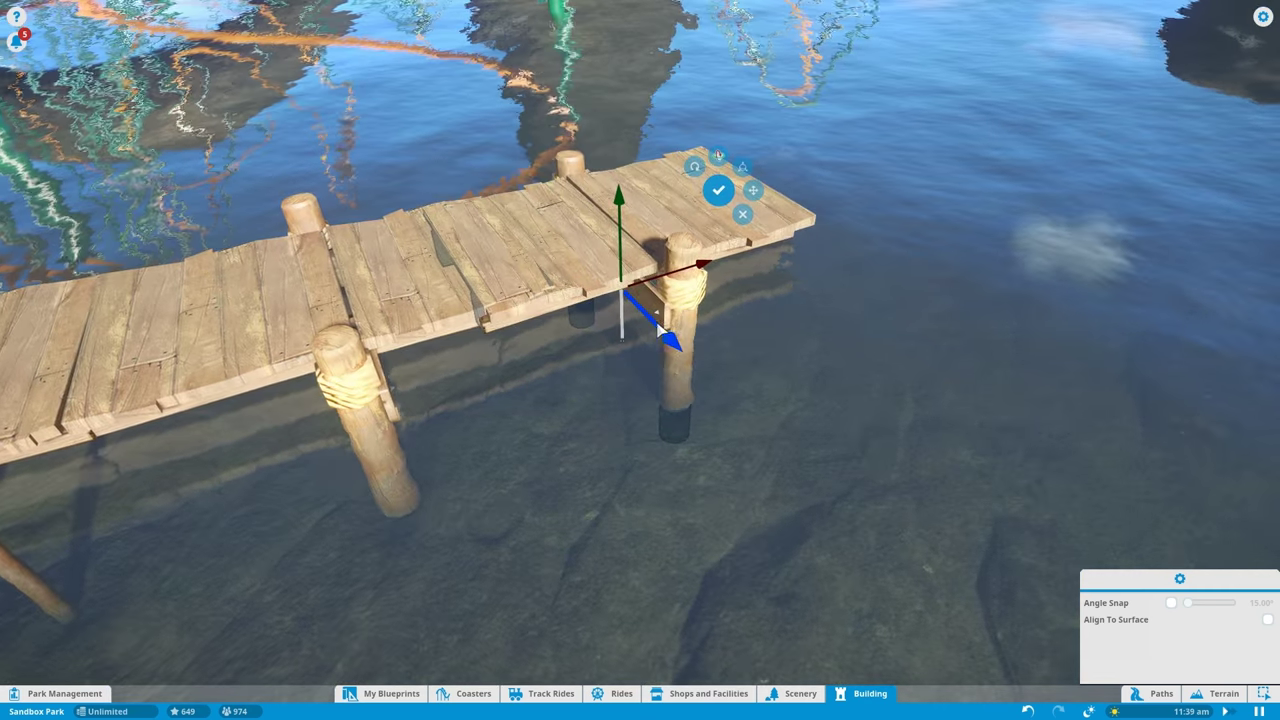
pyautogui.moveTo(608, 290); pyautogui.dragTo(658, 322)
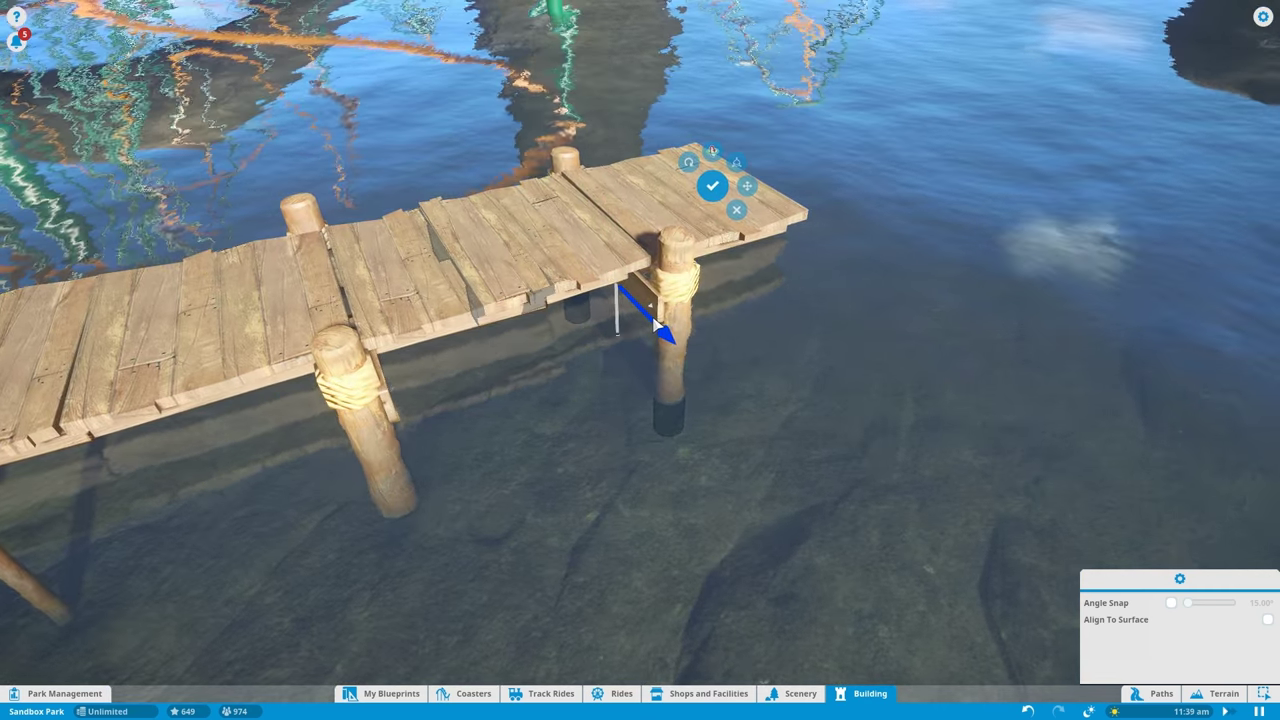
pyautogui.moveTo(683, 263); pyautogui.dragTo(728, 252)
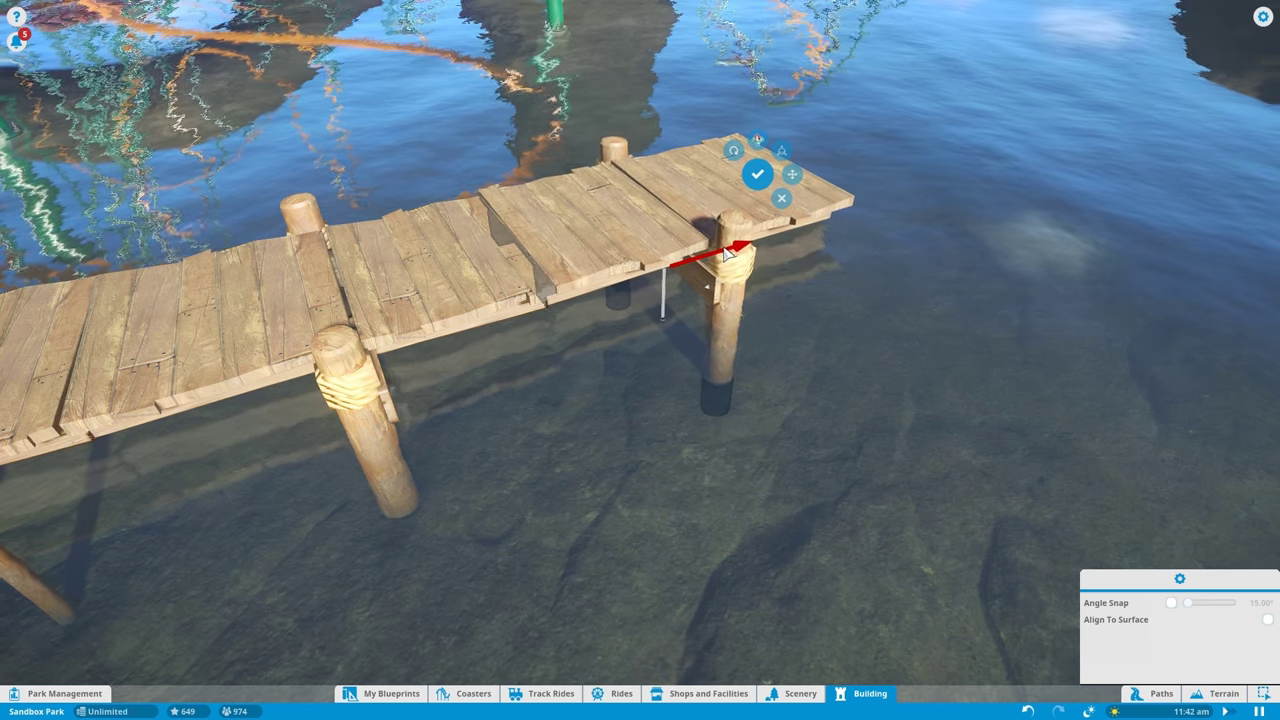
pyautogui.click(754, 176)
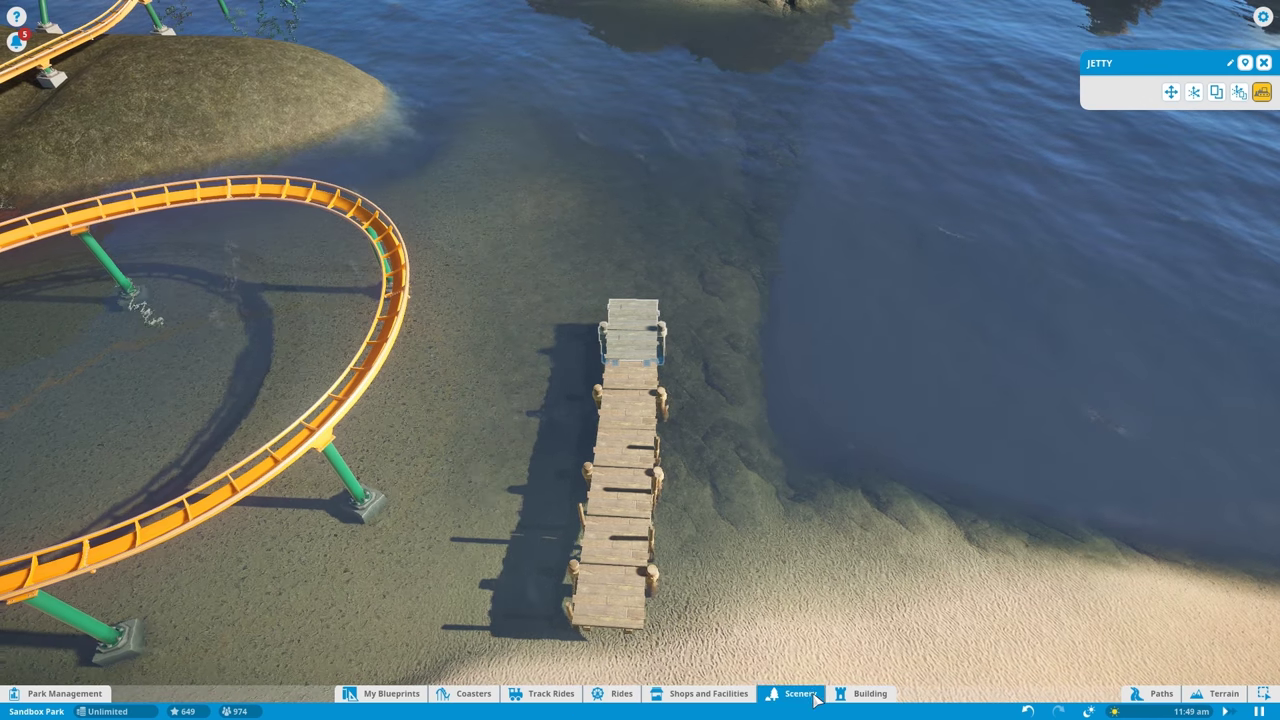
# Step: Open More Filters in the scenery catalogue and expand the Scenery Theme options
pyautogui.click(815, 698)
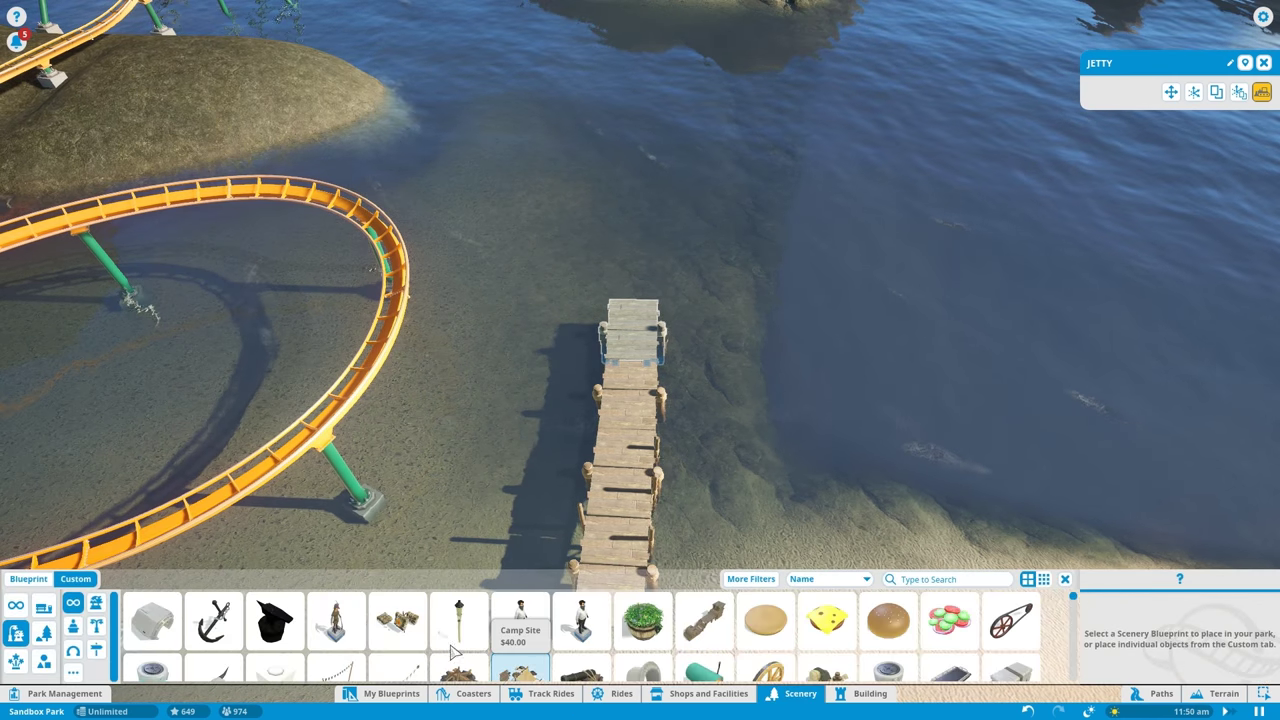
pyautogui.scroll(-2, 450, 650)
pyautogui.scroll(-2, 500, 640)
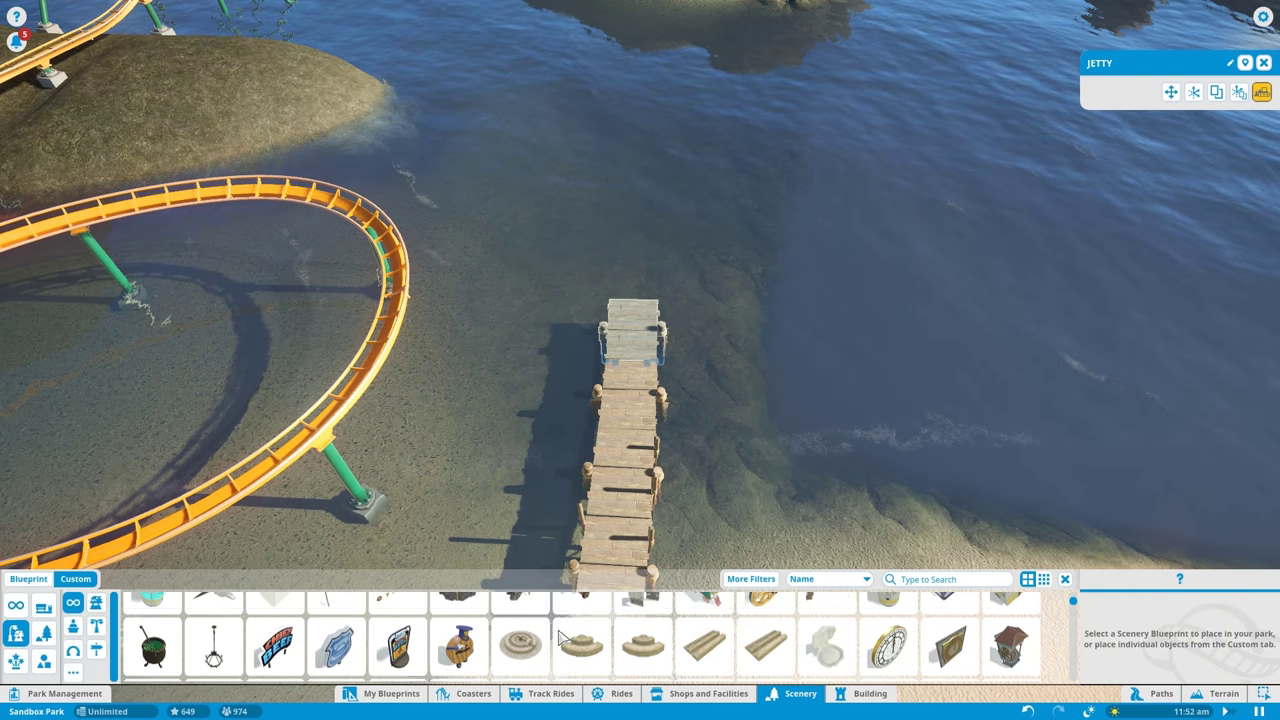
pyautogui.scroll(-3, 558, 635)
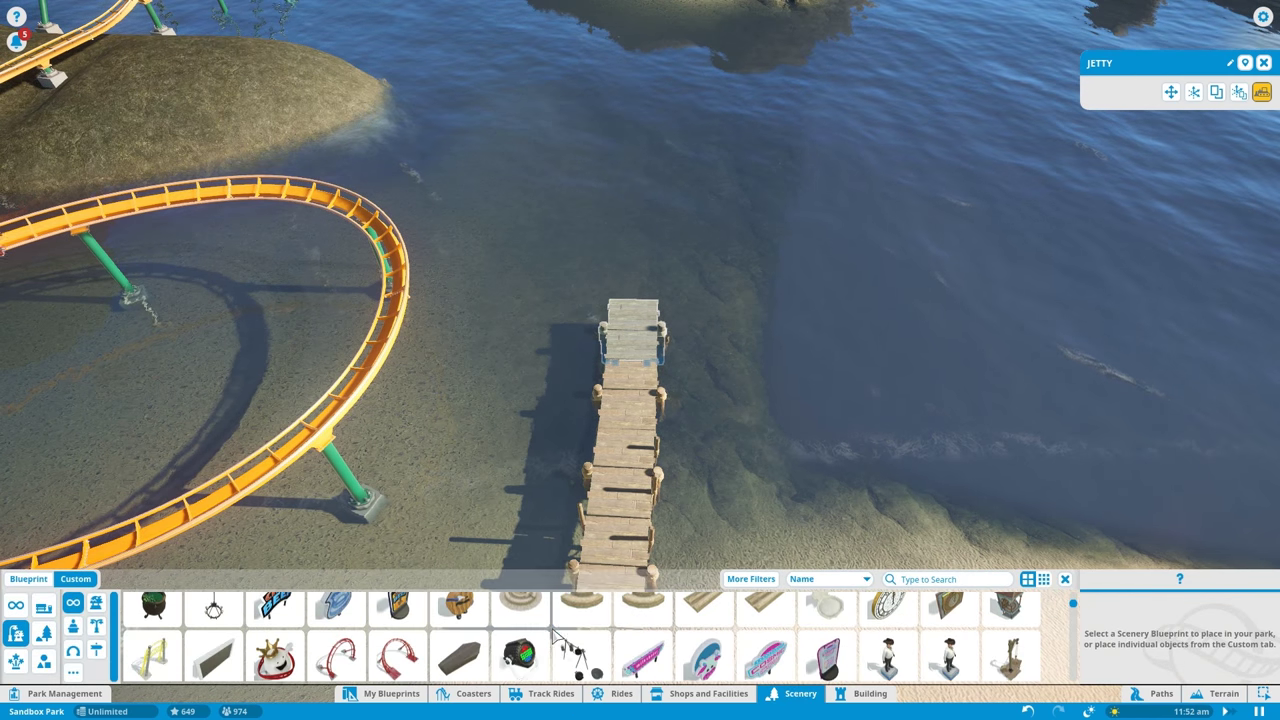
pyautogui.scroll(-1, 558, 635)
pyautogui.click(751, 579)
pyautogui.click(773, 470)
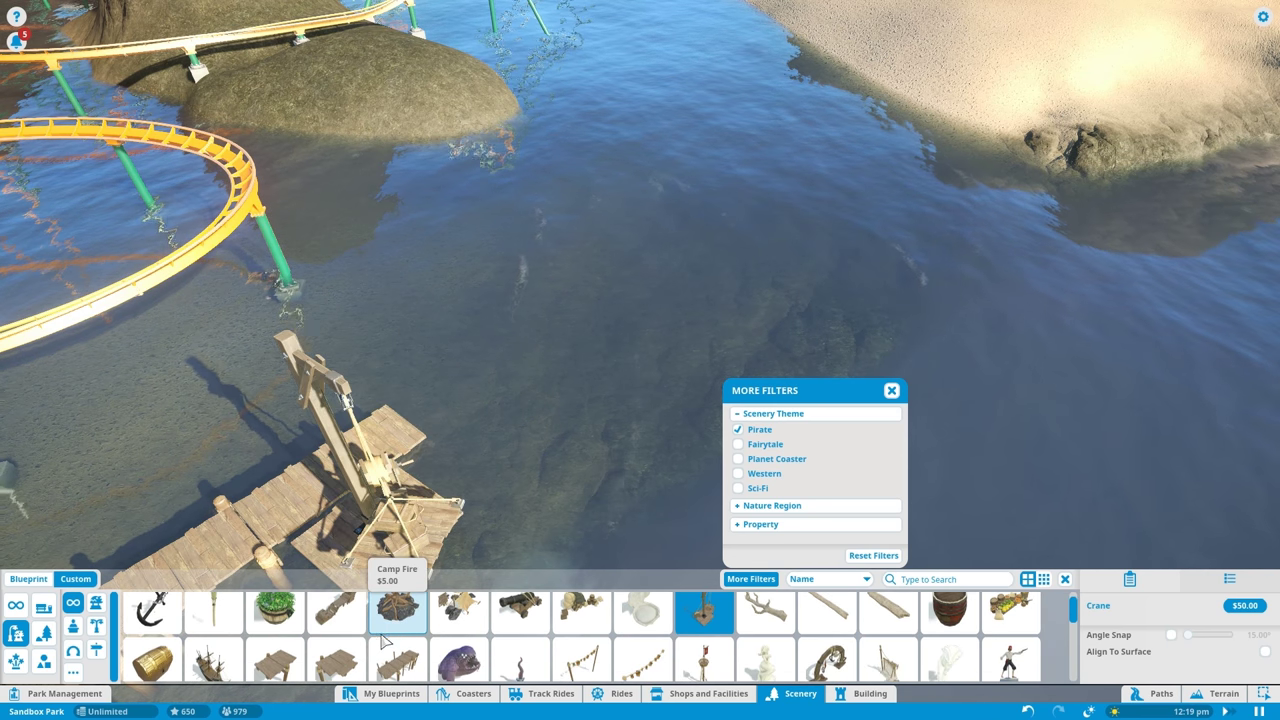
pyautogui.scroll(-1, 385, 640)
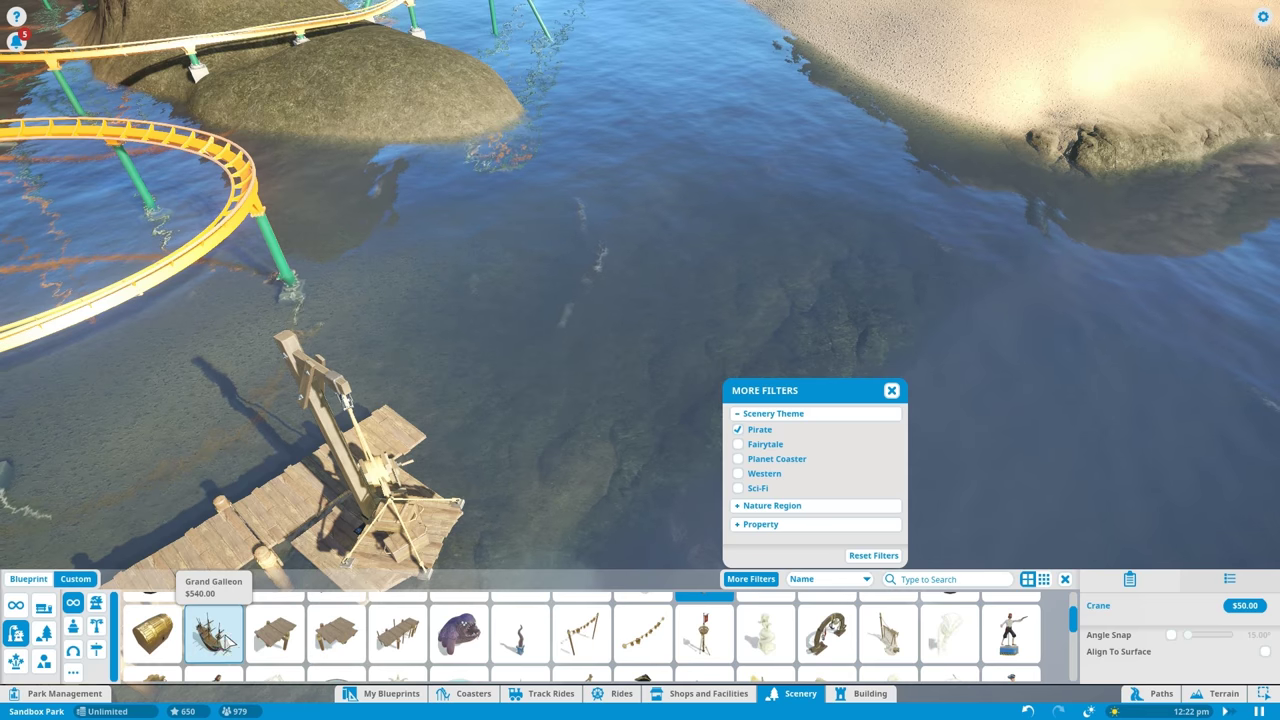
# Step: Pick the Grand Galleon and orbit around it to line it up in the bay
pyautogui.click(213, 633)
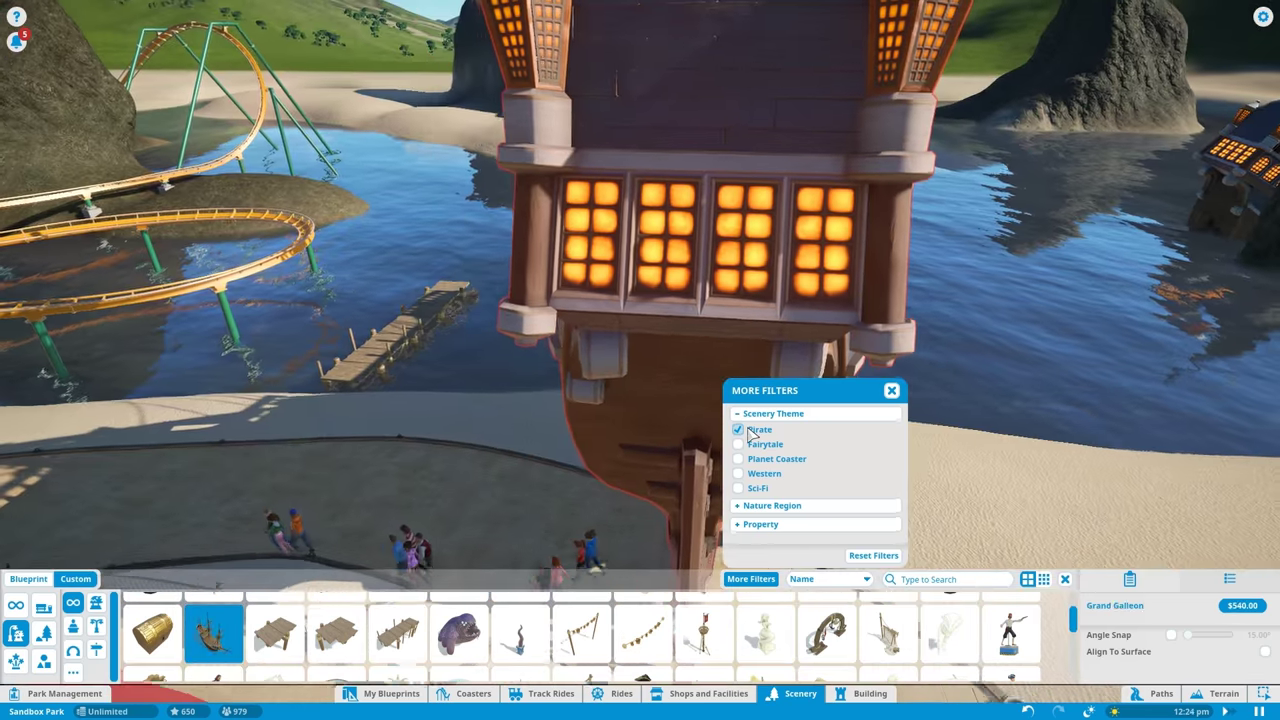
pyautogui.scroll(-5, 850, 340)
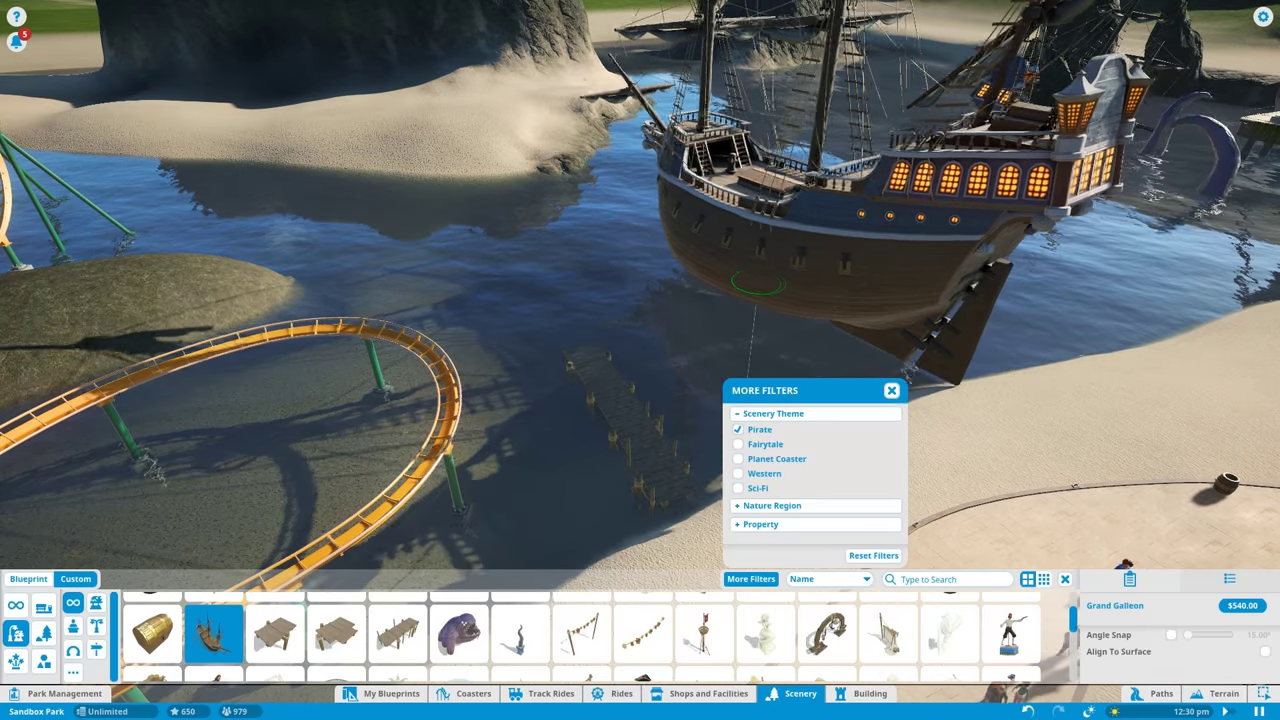
pyautogui.press('d')
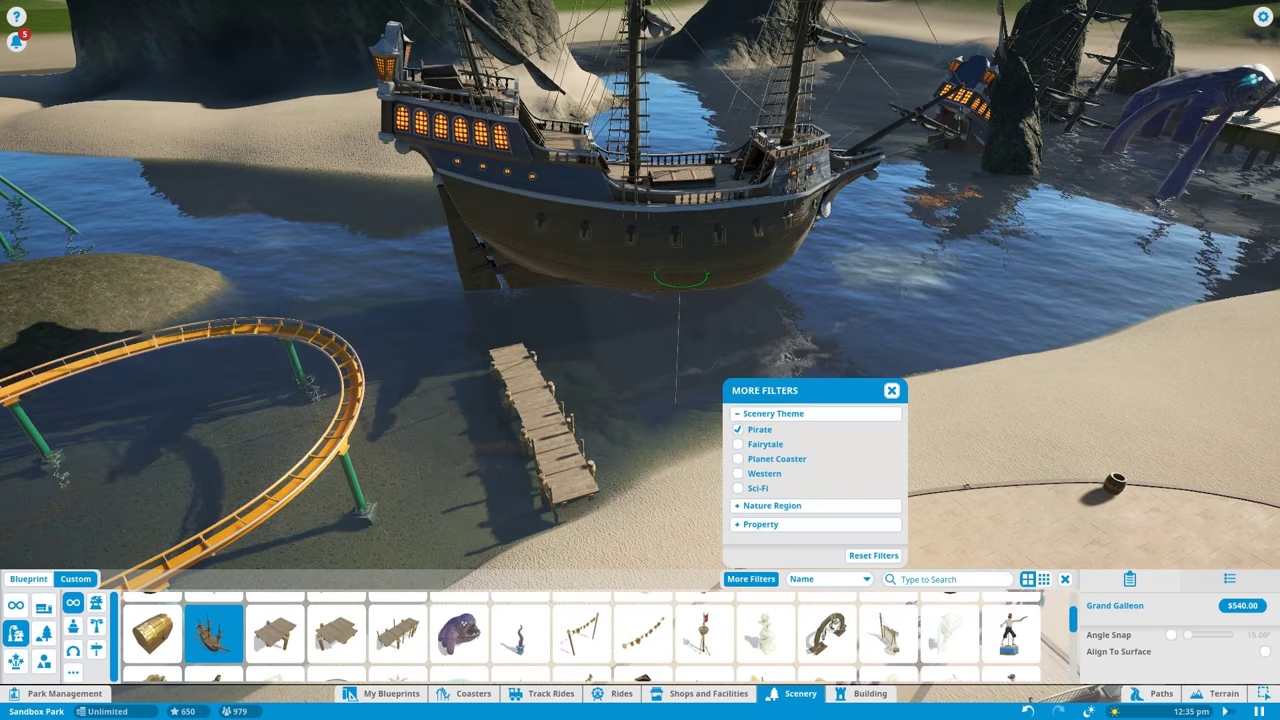
pyautogui.press('q')
pyautogui.press('q')
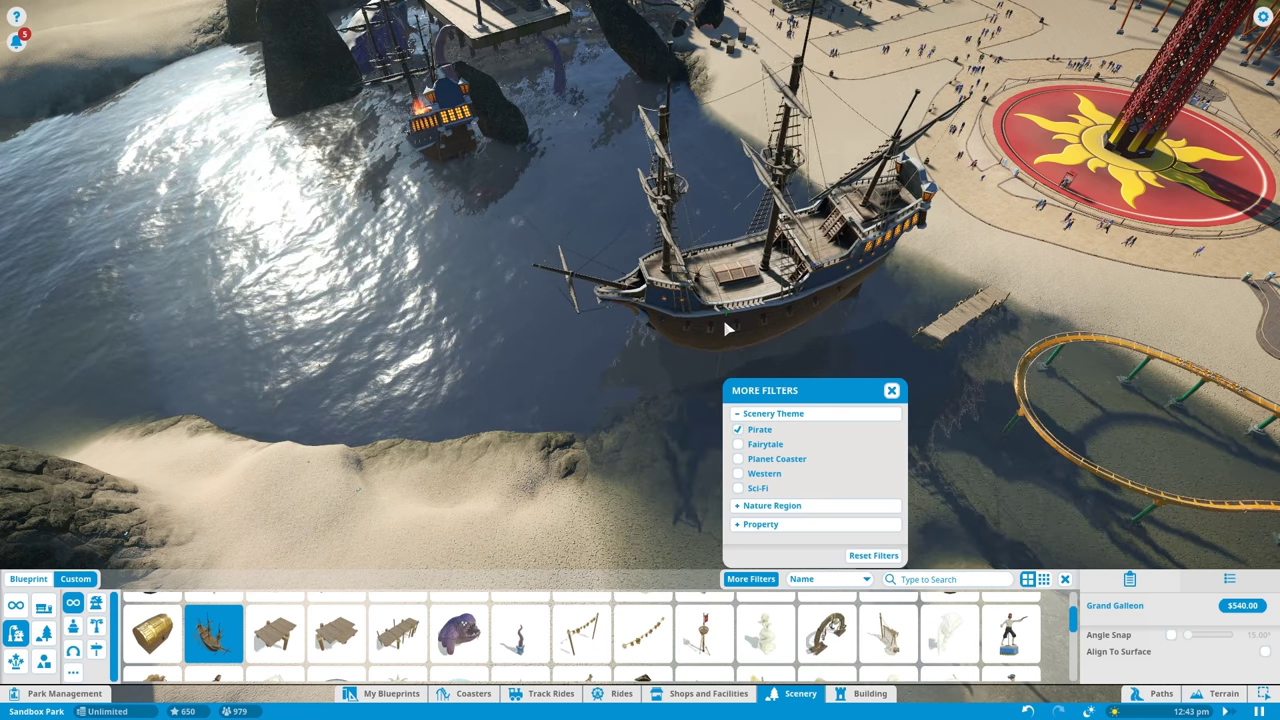
pyautogui.scroll(-3, 725, 335)
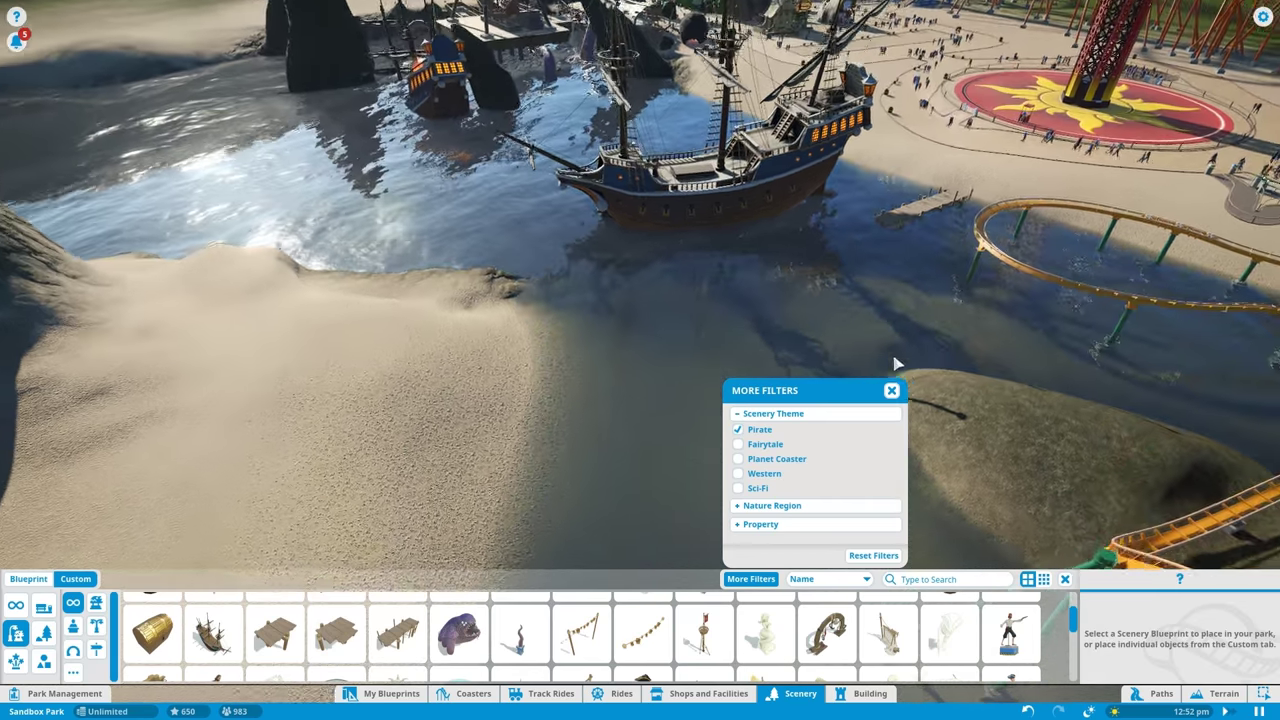
# Step: Close the More Filters panel and orbit the view around the galleon and jetty
pyautogui.click(891, 390)
pyautogui.scroll(4, 890, 400)
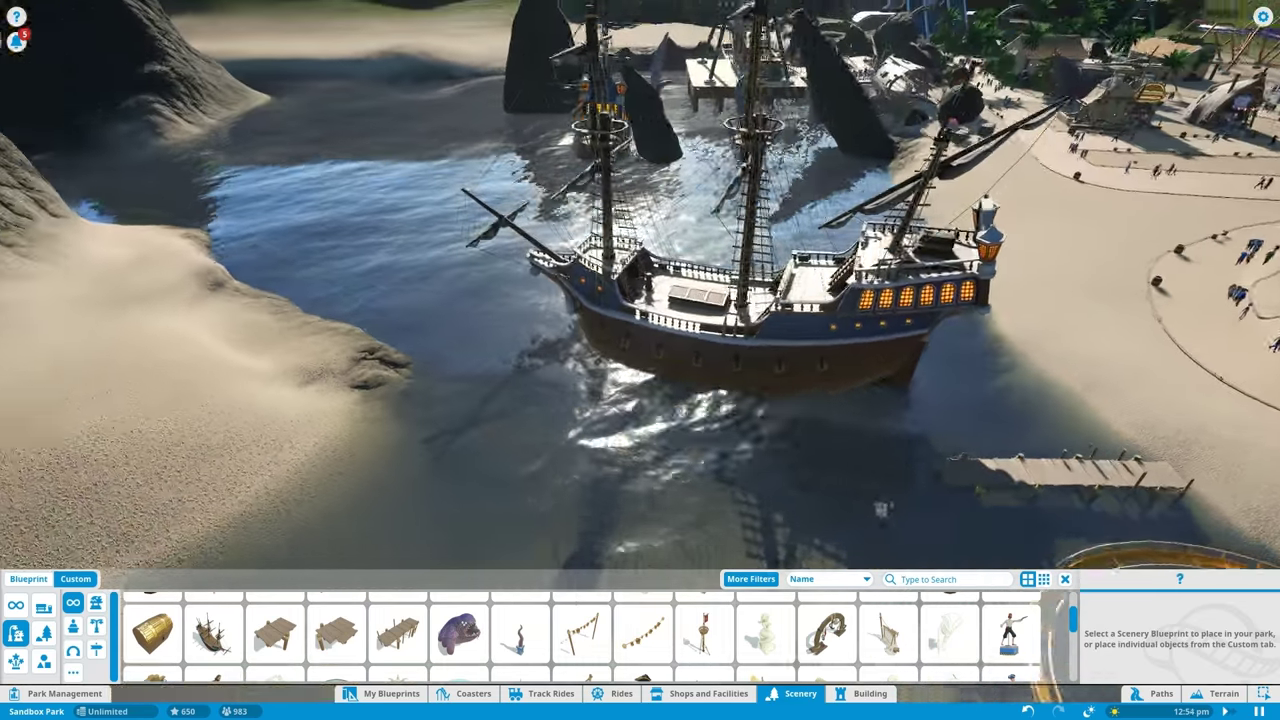
pyautogui.moveTo(883, 509); pyautogui.dragTo(920, 384)
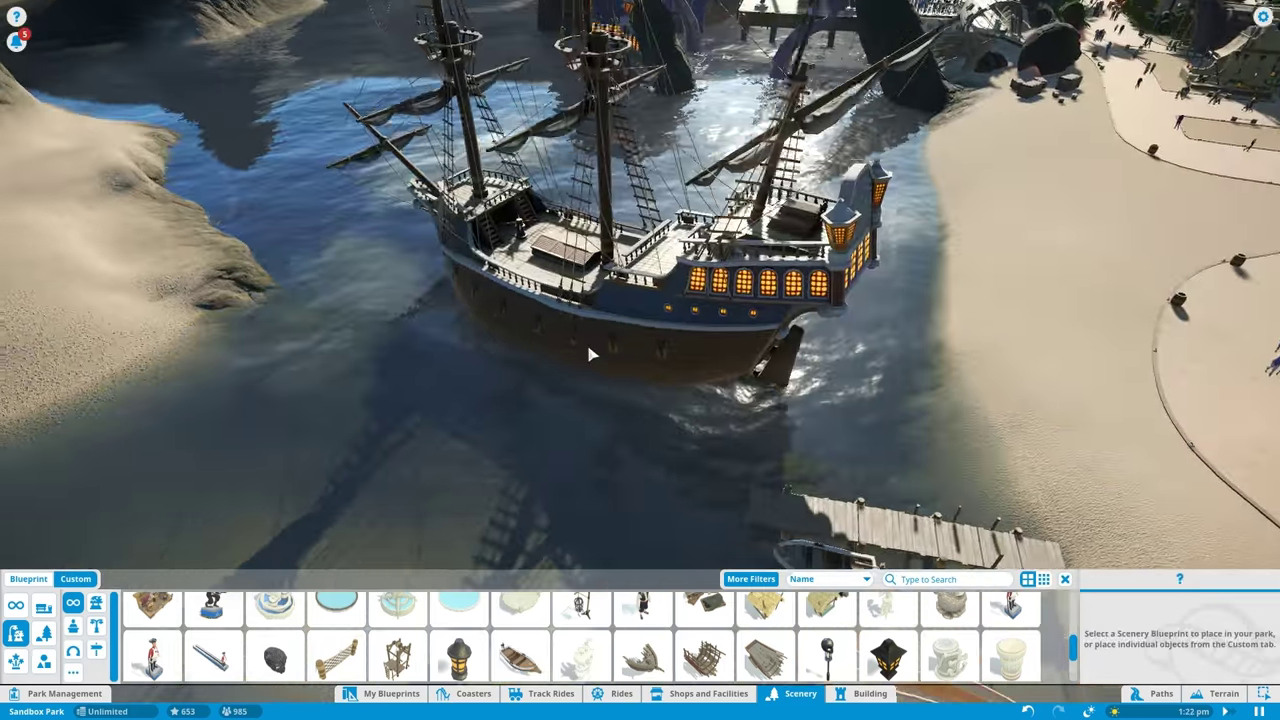
# Step: Select the placed Grand Galleon, then pick the next piece from the Scenery grid
pyautogui.click(586, 352)
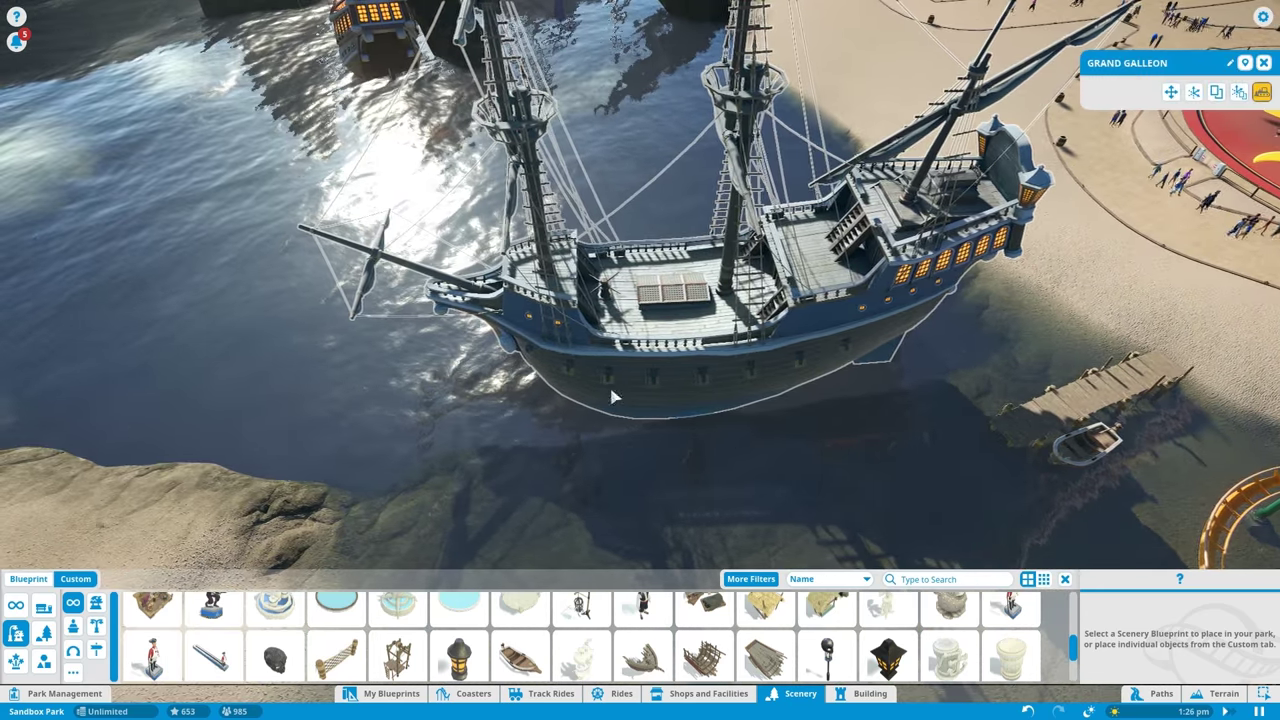
pyautogui.scroll(3, 640, 300)
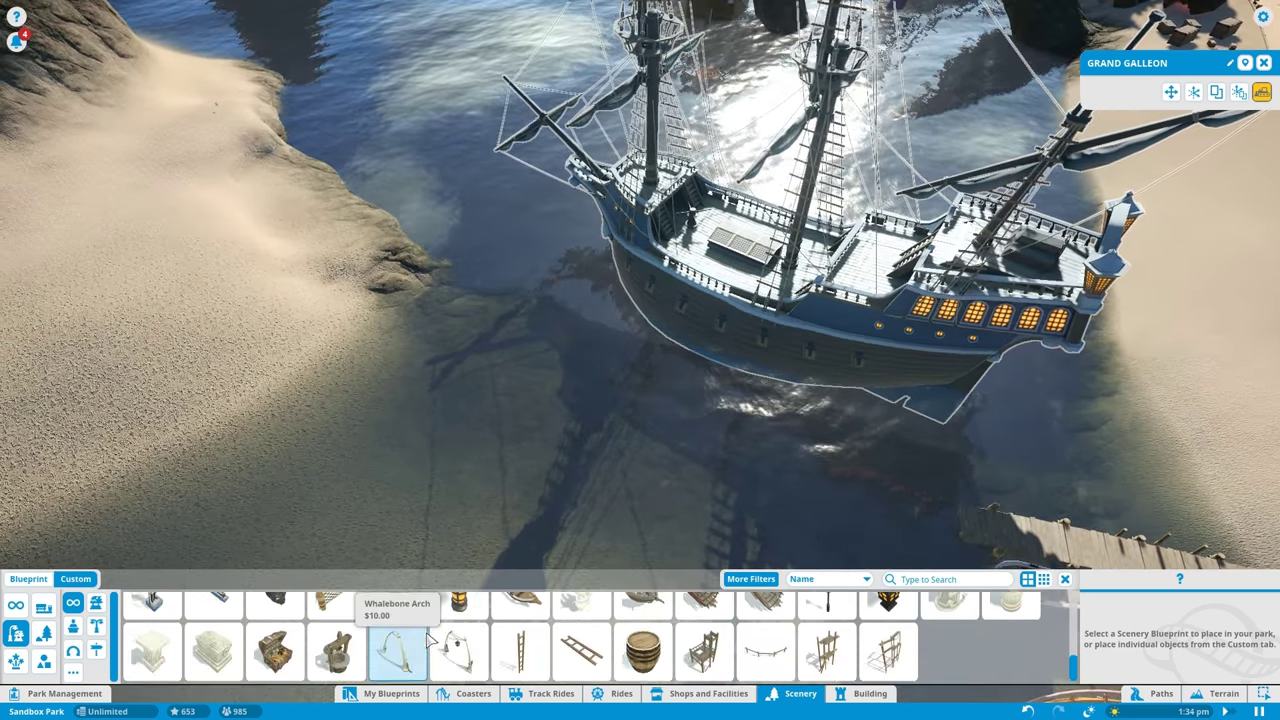
pyautogui.scroll(1, 414, 636)
pyautogui.click(398, 624)
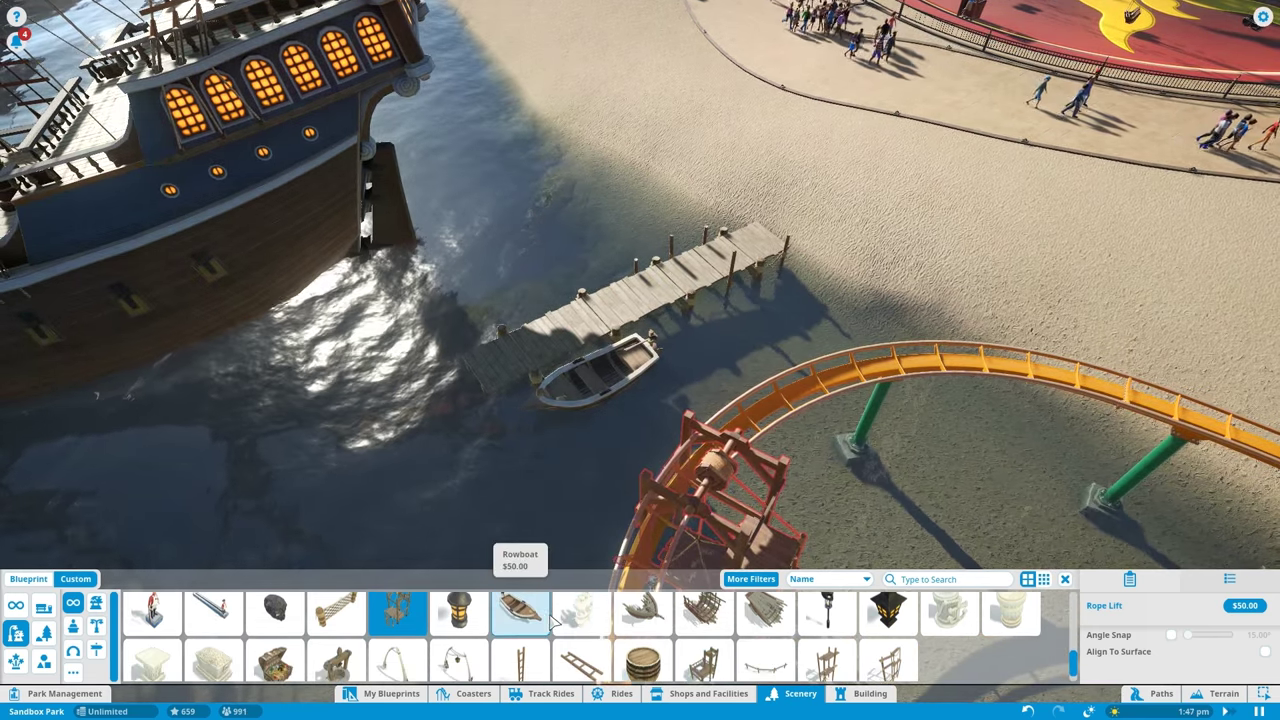
pyautogui.scroll(-1, 600, 640)
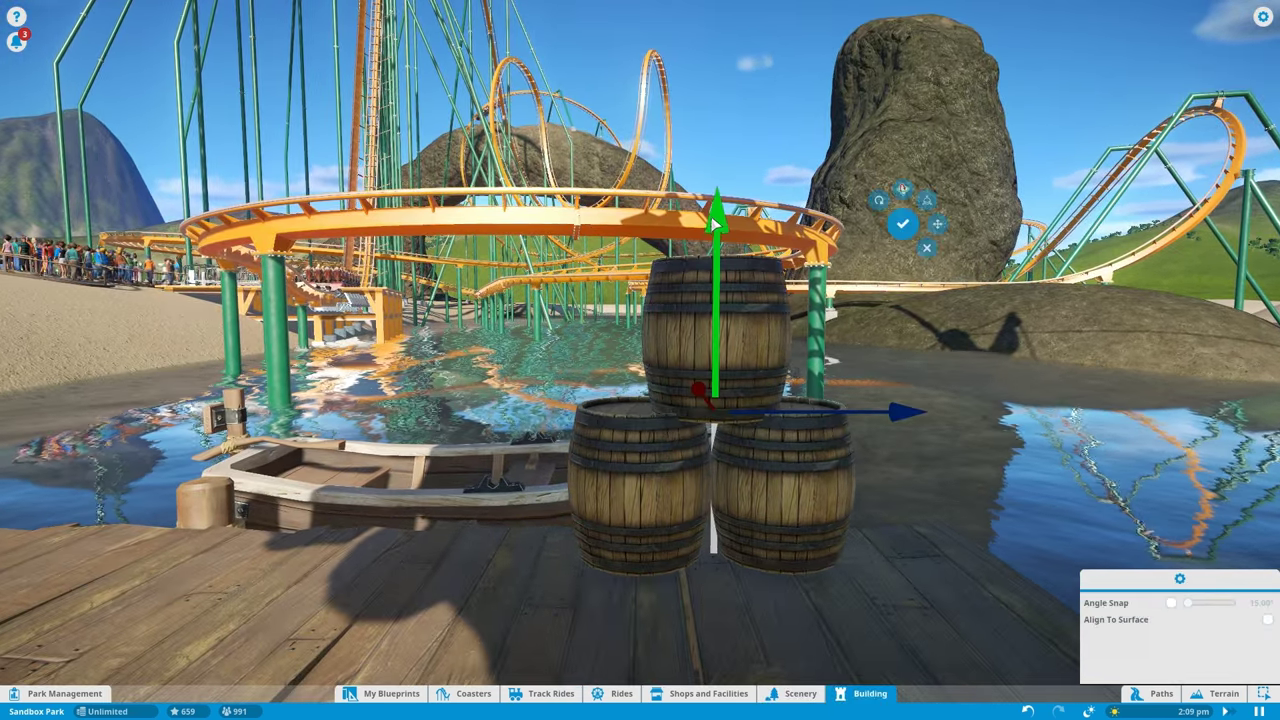
# Step: Lower the top barrel onto the stack and confirm its new position
pyautogui.moveTo(718, 218); pyautogui.dragTo(702, 226)
pyautogui.click(902, 222)
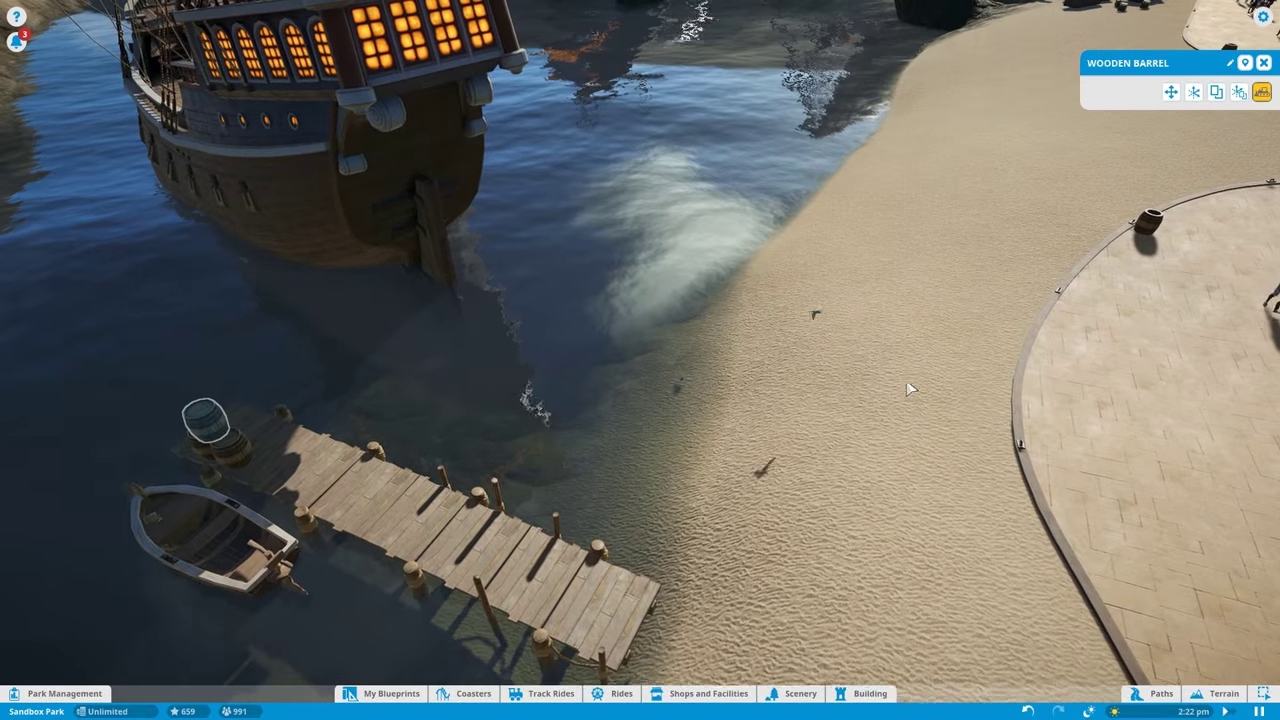
pyautogui.click(848, 468)
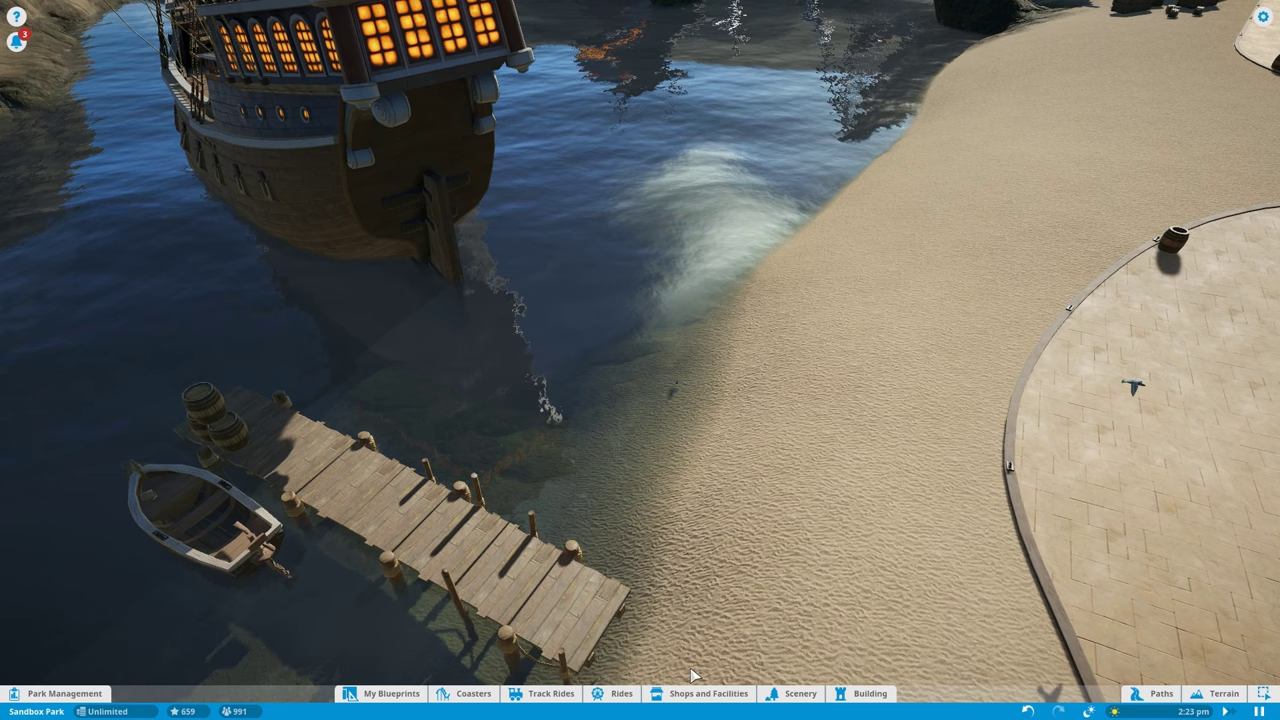
# Step: Reopen Scenery filtered to the Pirate theme and pick Barrel Slide, then Jetty Long
pyautogui.click(1155, 693)
pyautogui.click(793, 693)
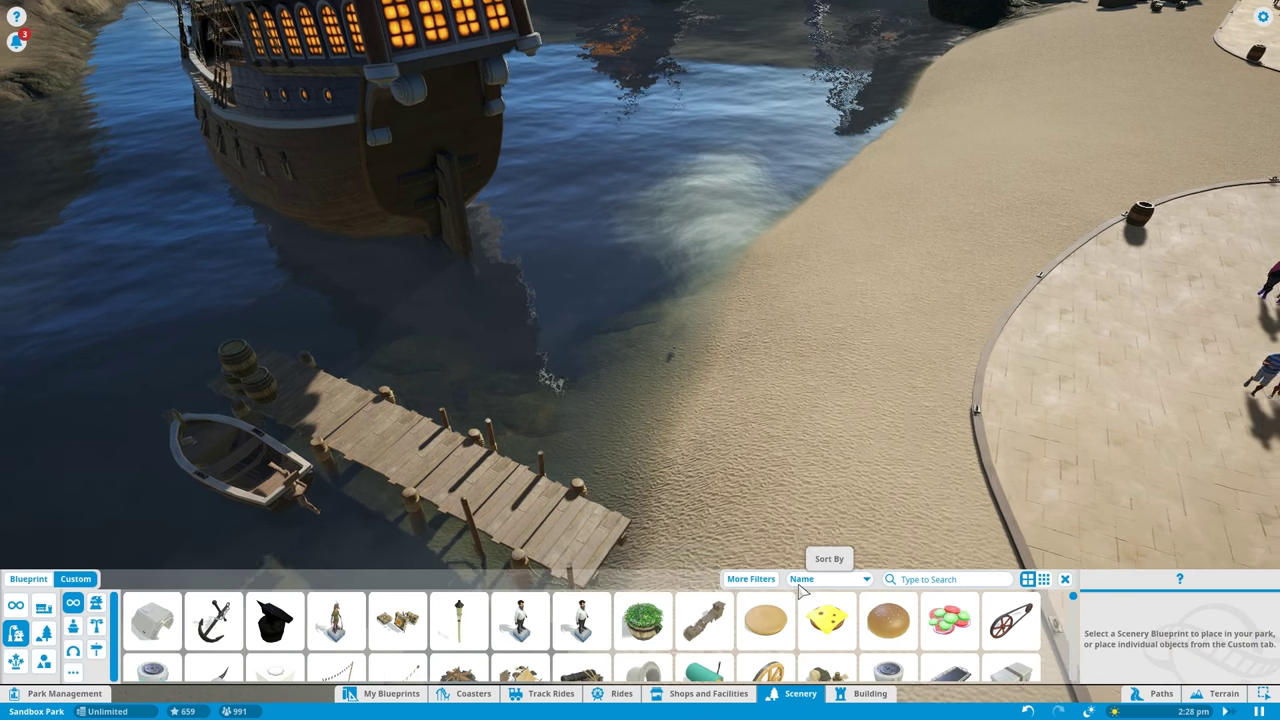
pyautogui.click(751, 579)
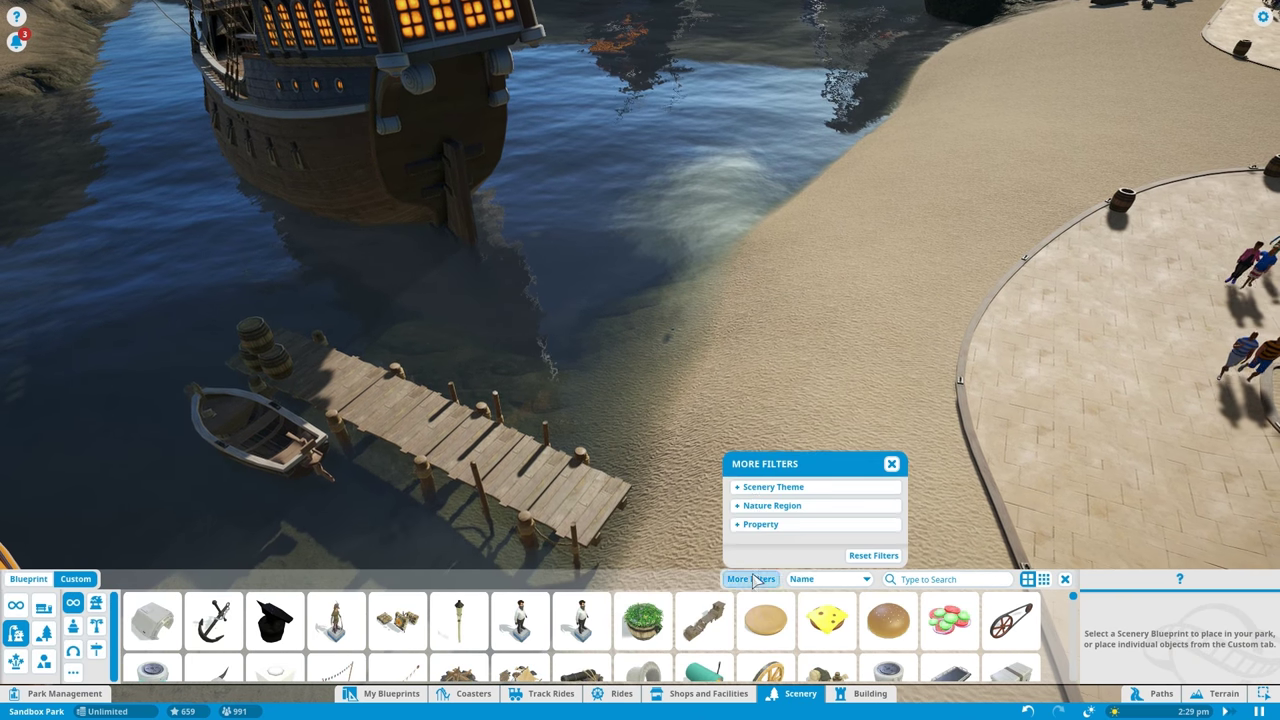
pyautogui.click(772, 483)
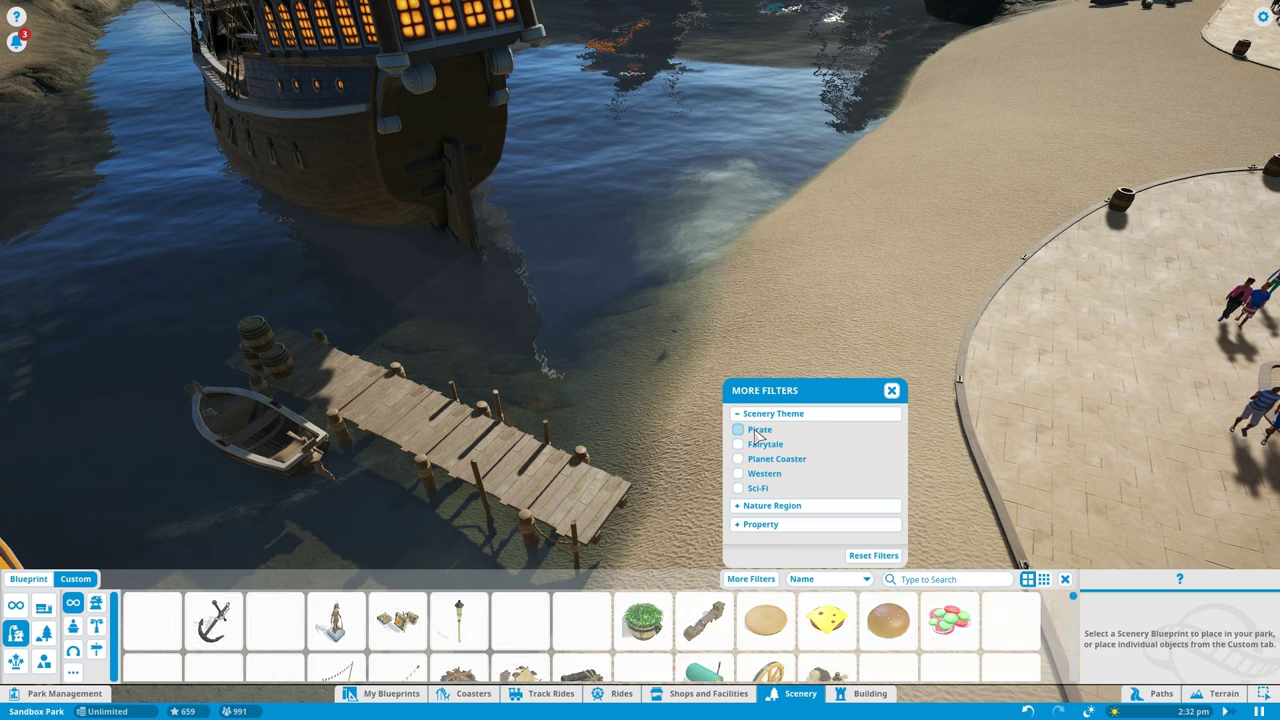
pyautogui.scroll(-2, 500, 350)
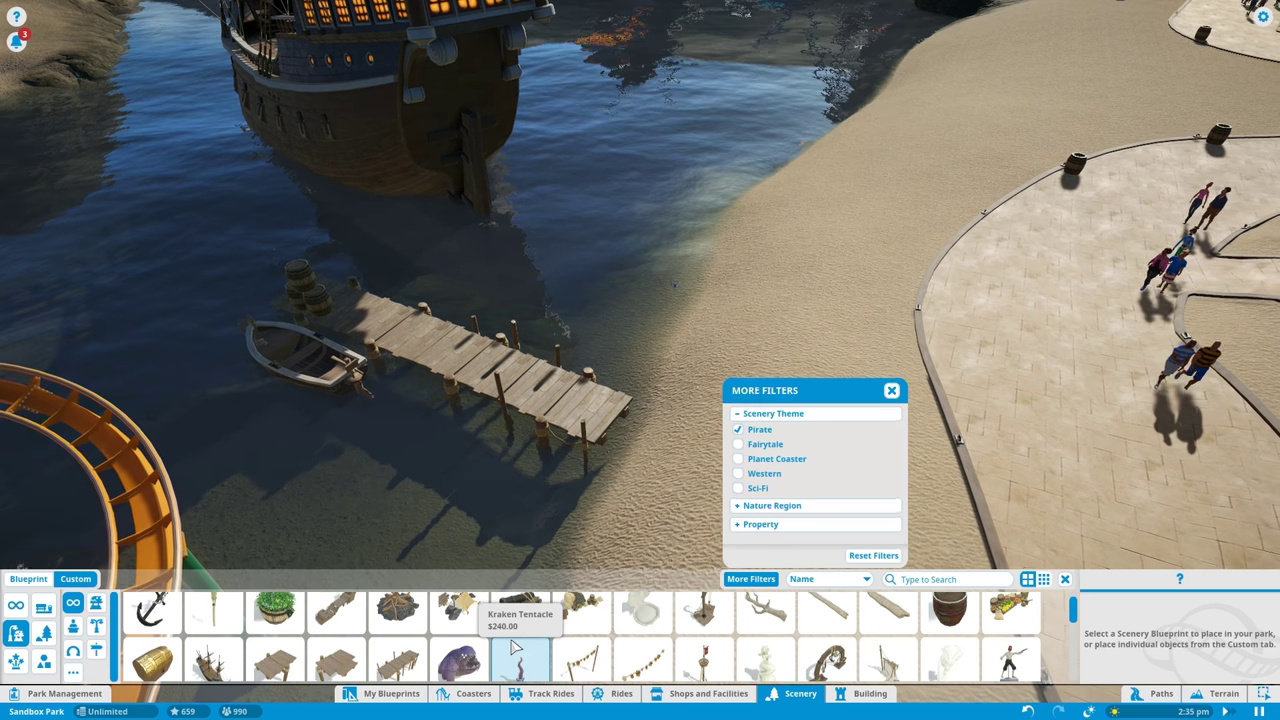
pyautogui.click(357, 633)
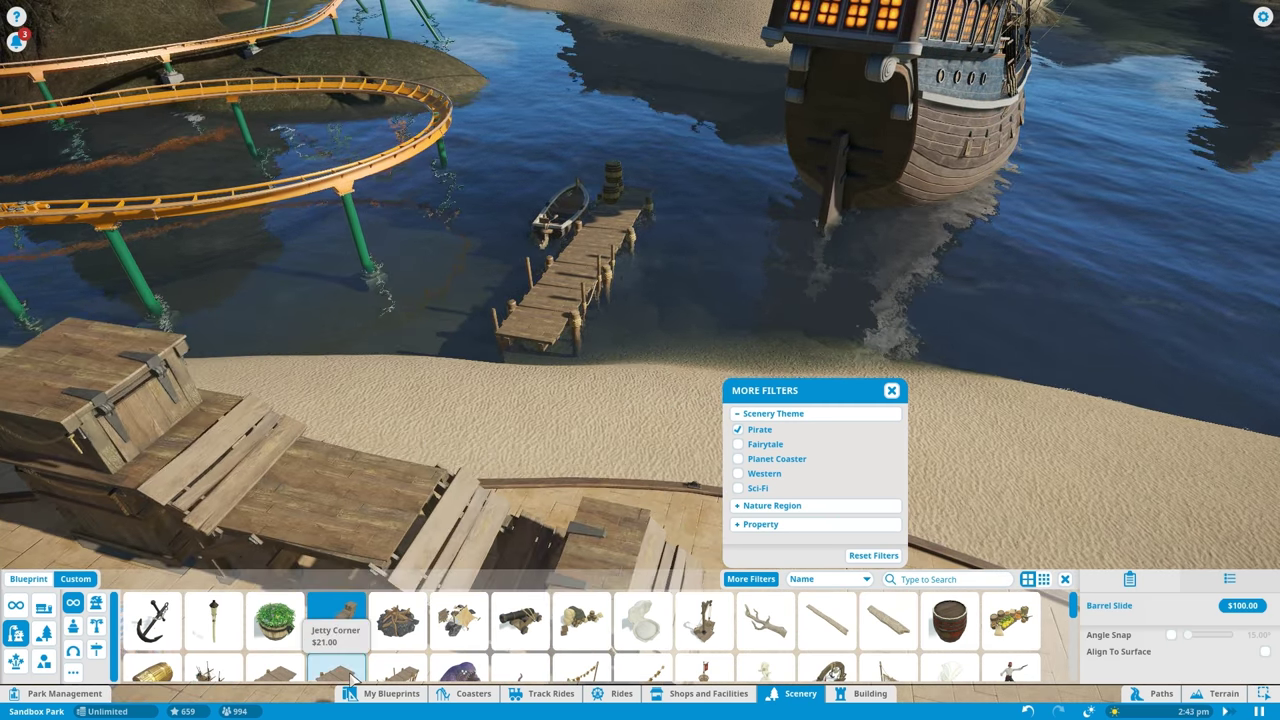
pyautogui.click(398, 660)
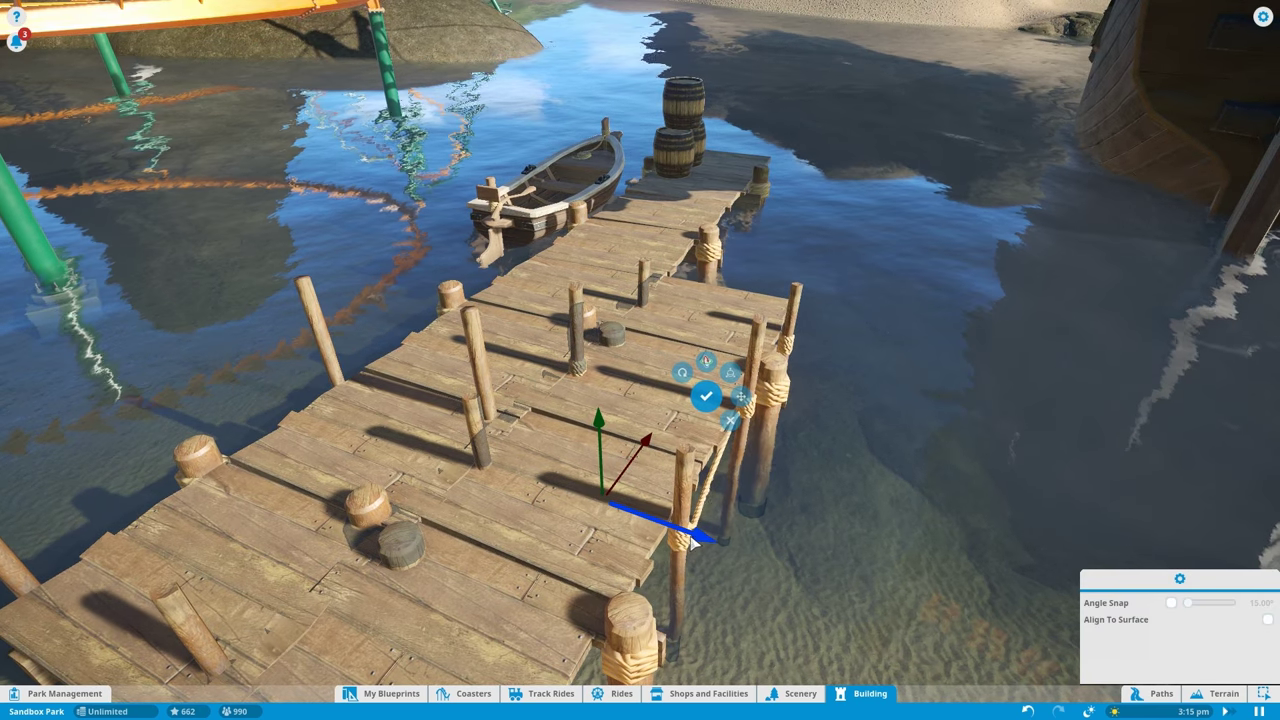
# Step: Slide the dock piece sideways over the water, then reposition a jetty piece with Advanced Move
pyautogui.moveTo(693, 538); pyautogui.dragTo(712, 552)
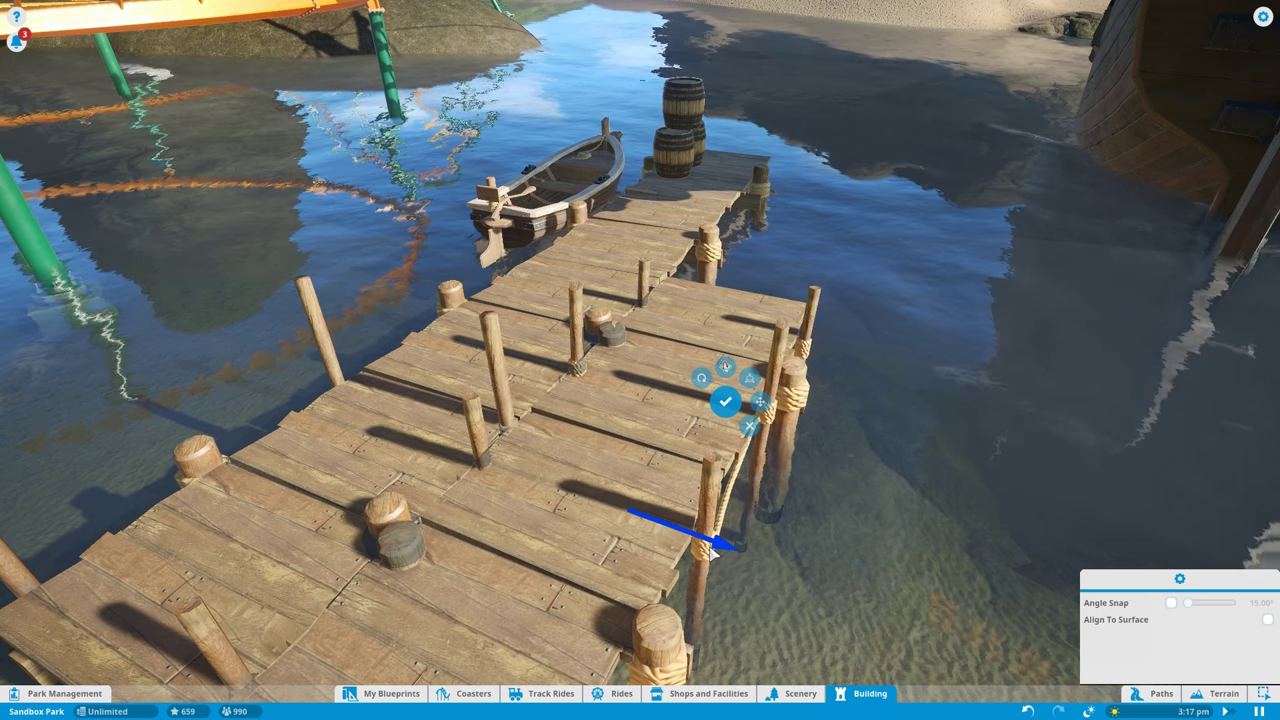
pyautogui.click(726, 401)
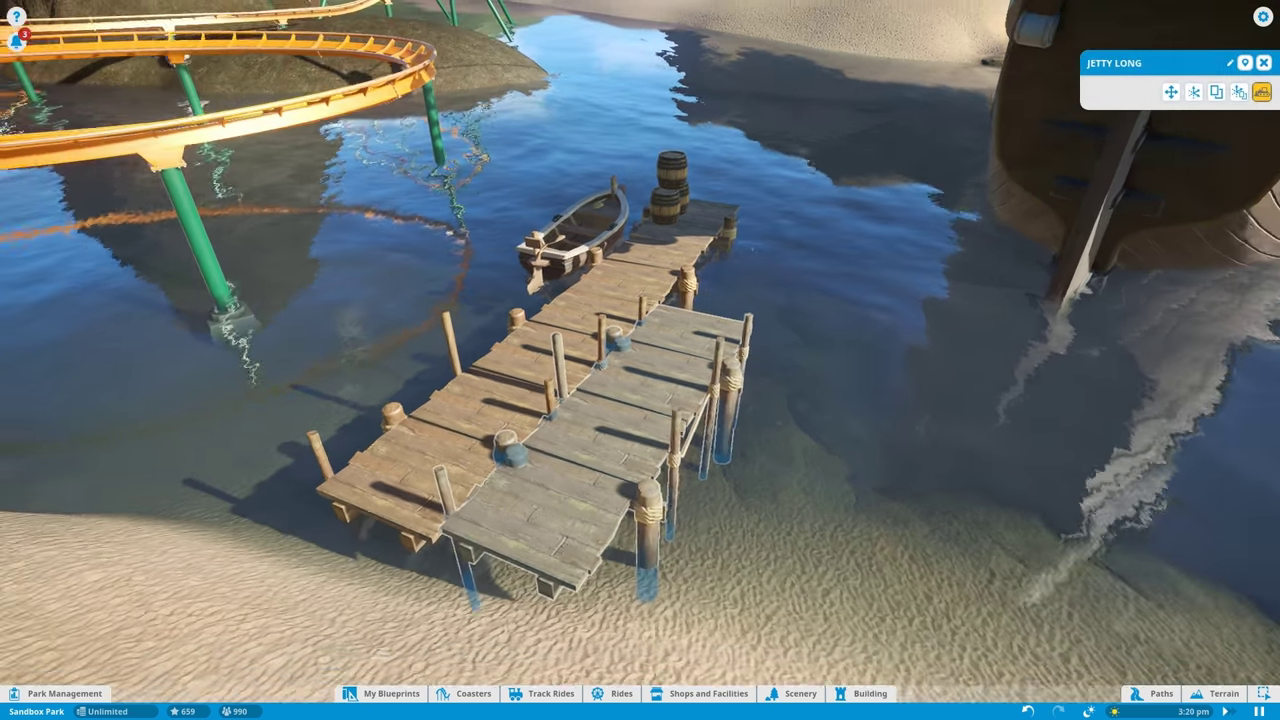
pyautogui.scroll(-8, 640, 400)
pyautogui.scroll(6, 845, 500)
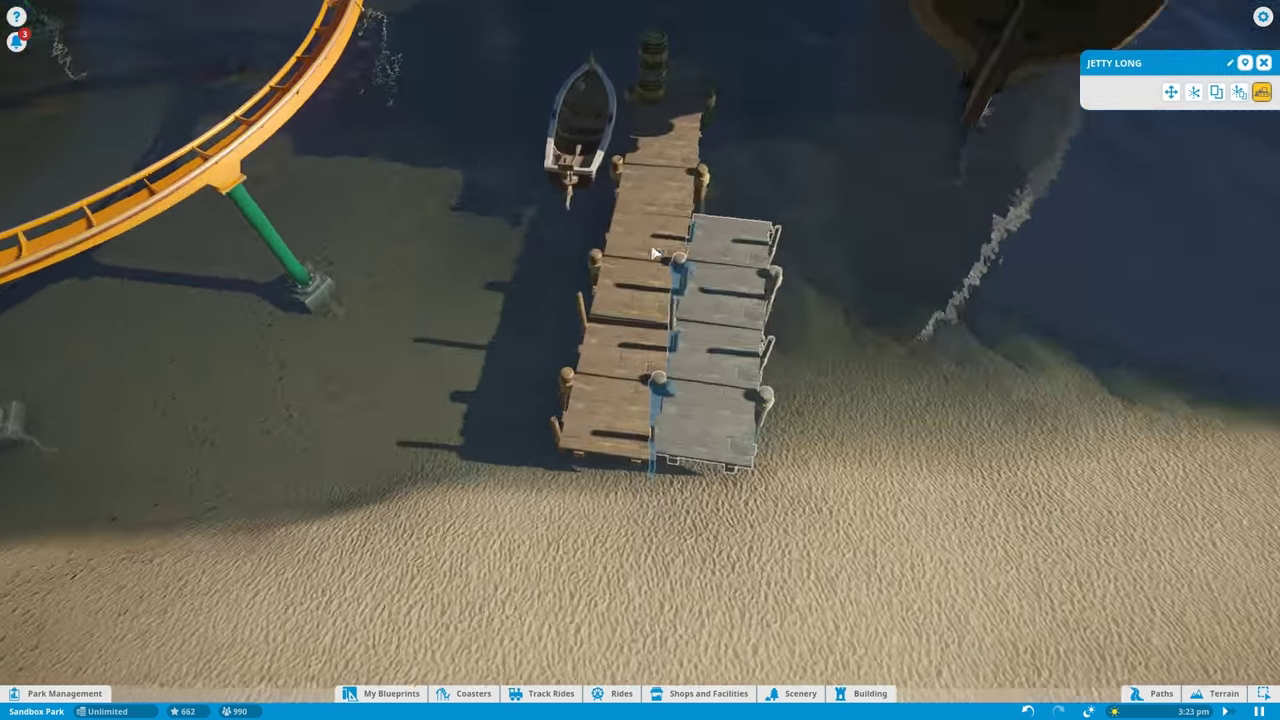
pyautogui.click(680, 280)
pyautogui.moveTo(890, 343); pyautogui.dragTo(1118, 188)
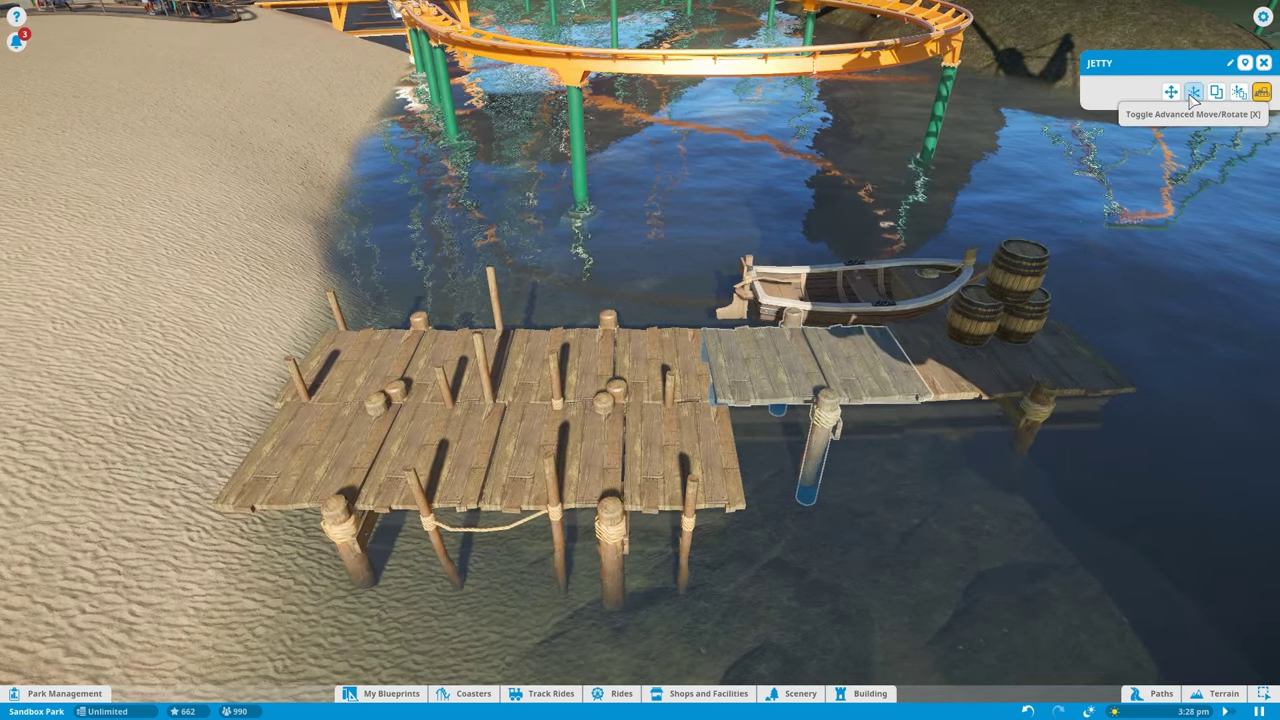
pyautogui.click(1194, 92)
pyautogui.click(881, 318)
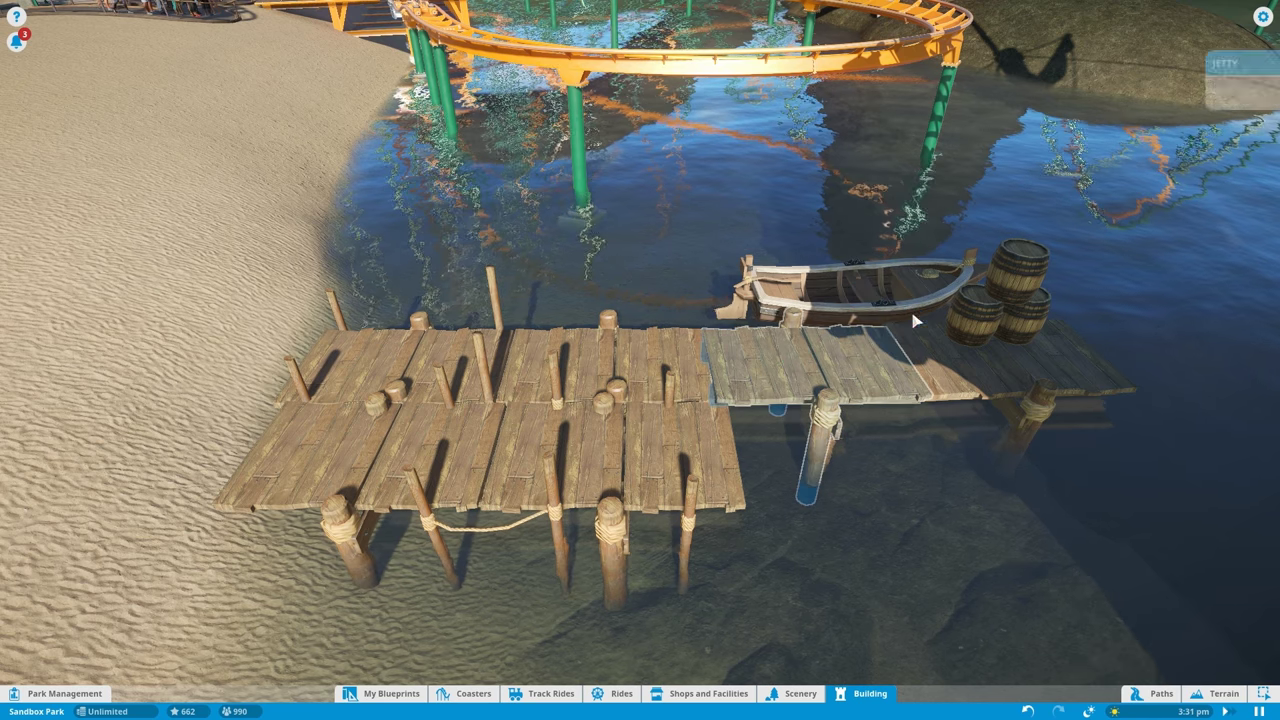
# Step: Duplicate the jetty piece beside the dock and move a section flush against the pier
pyautogui.click(1218, 92)
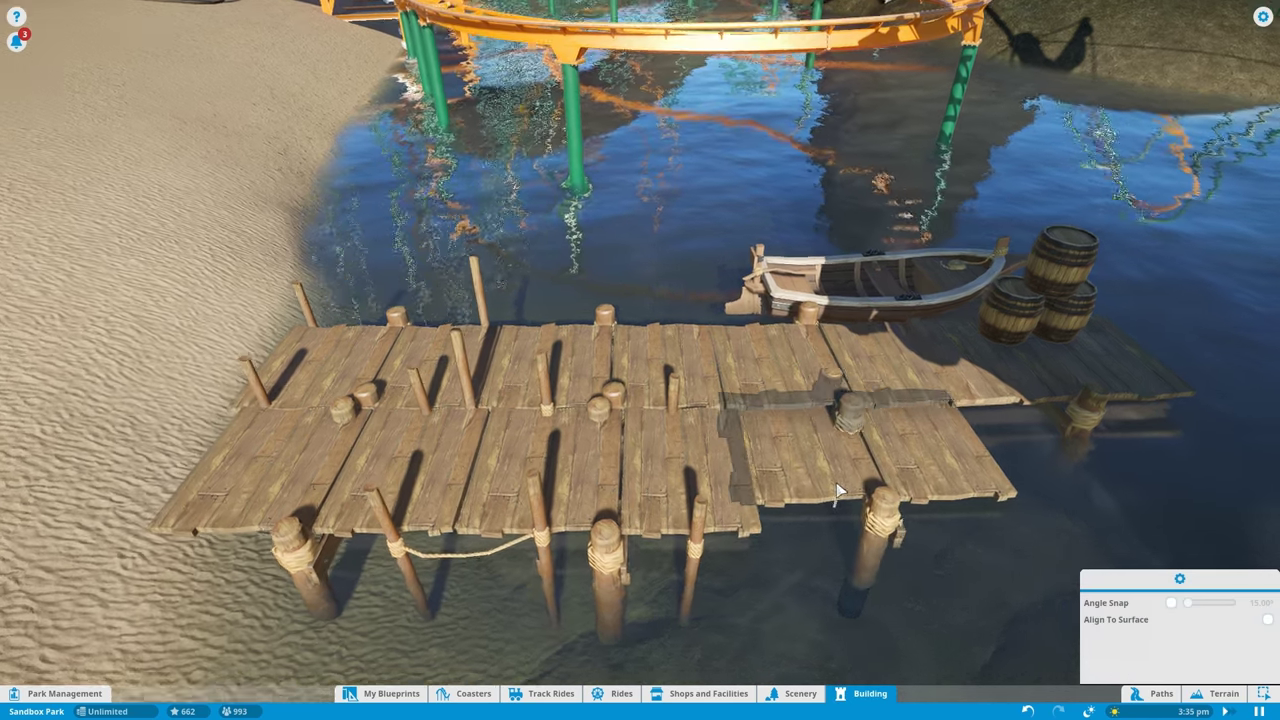
pyautogui.scroll(4, 838, 488)
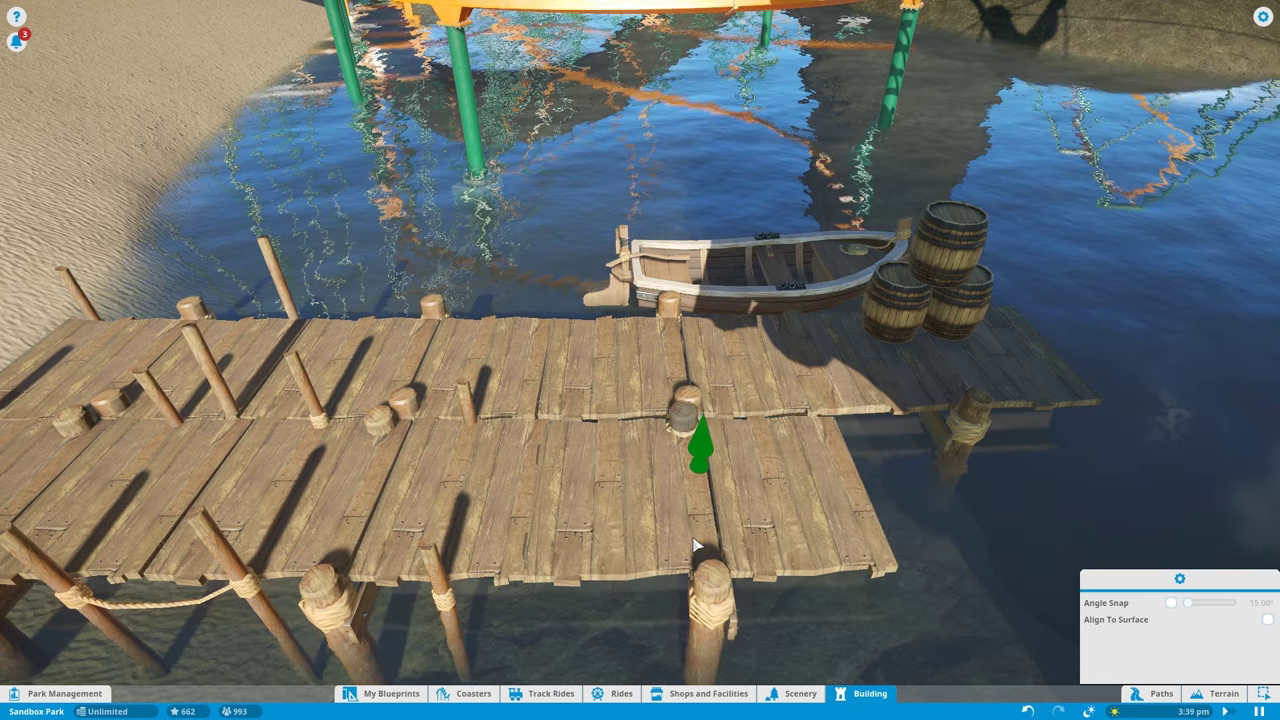
pyautogui.click(700, 543)
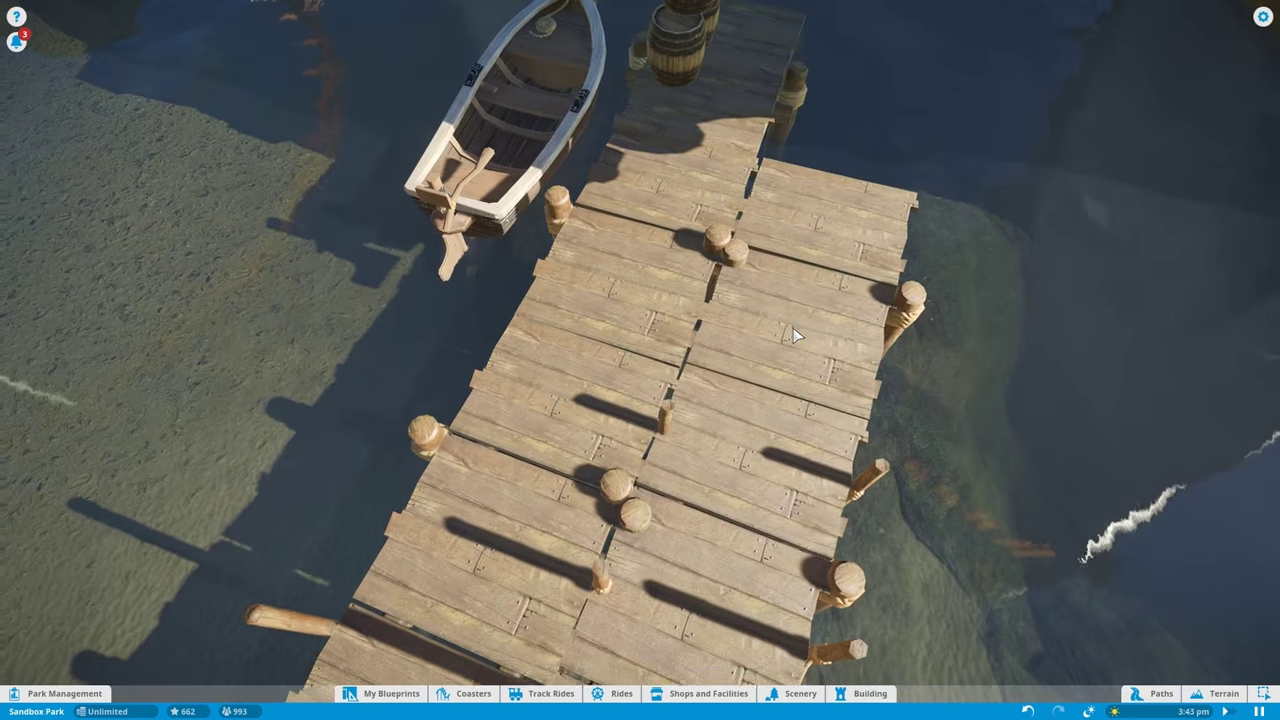
pyautogui.click(792, 335)
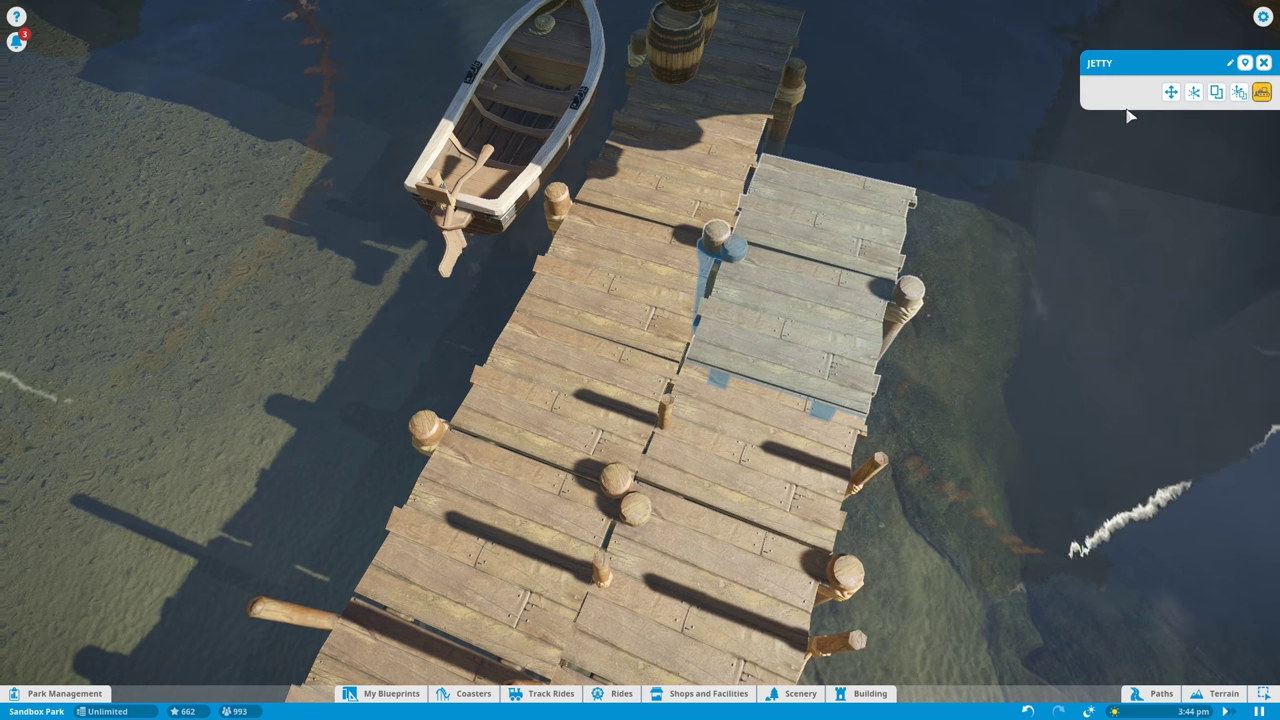
pyautogui.click(1193, 92)
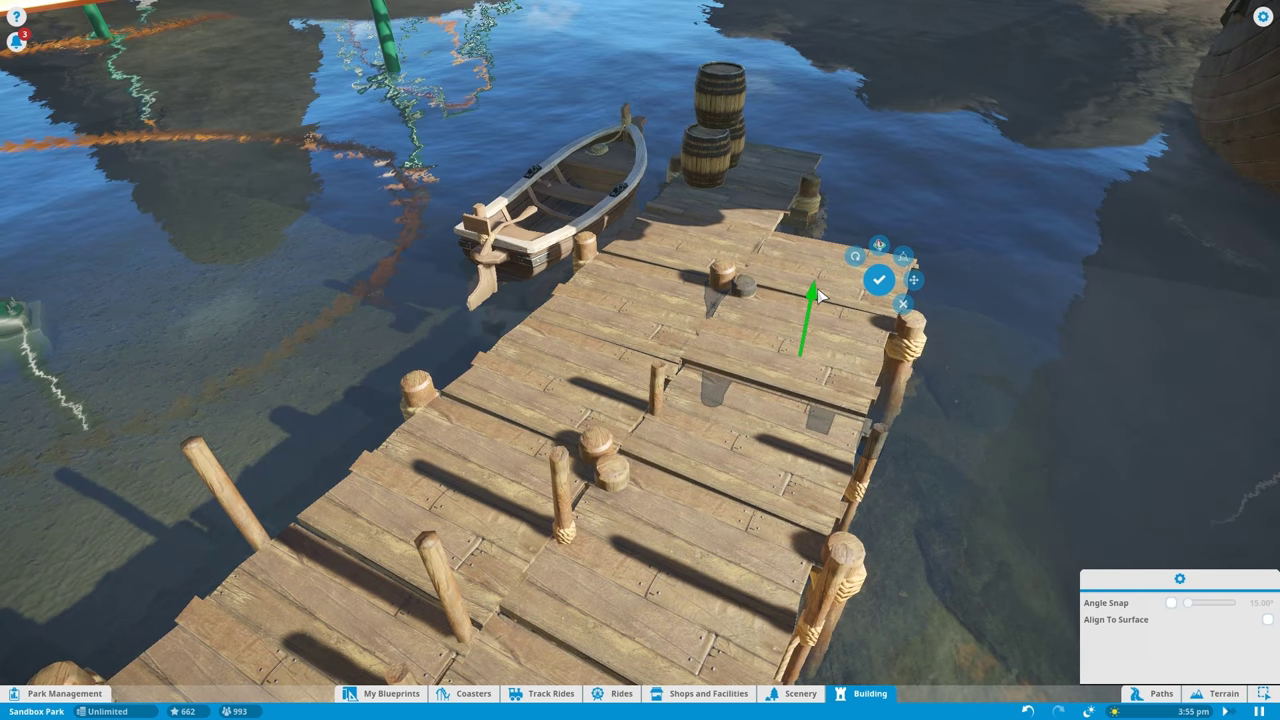
pyautogui.click(879, 280)
pyautogui.scroll(-8, 640, 360)
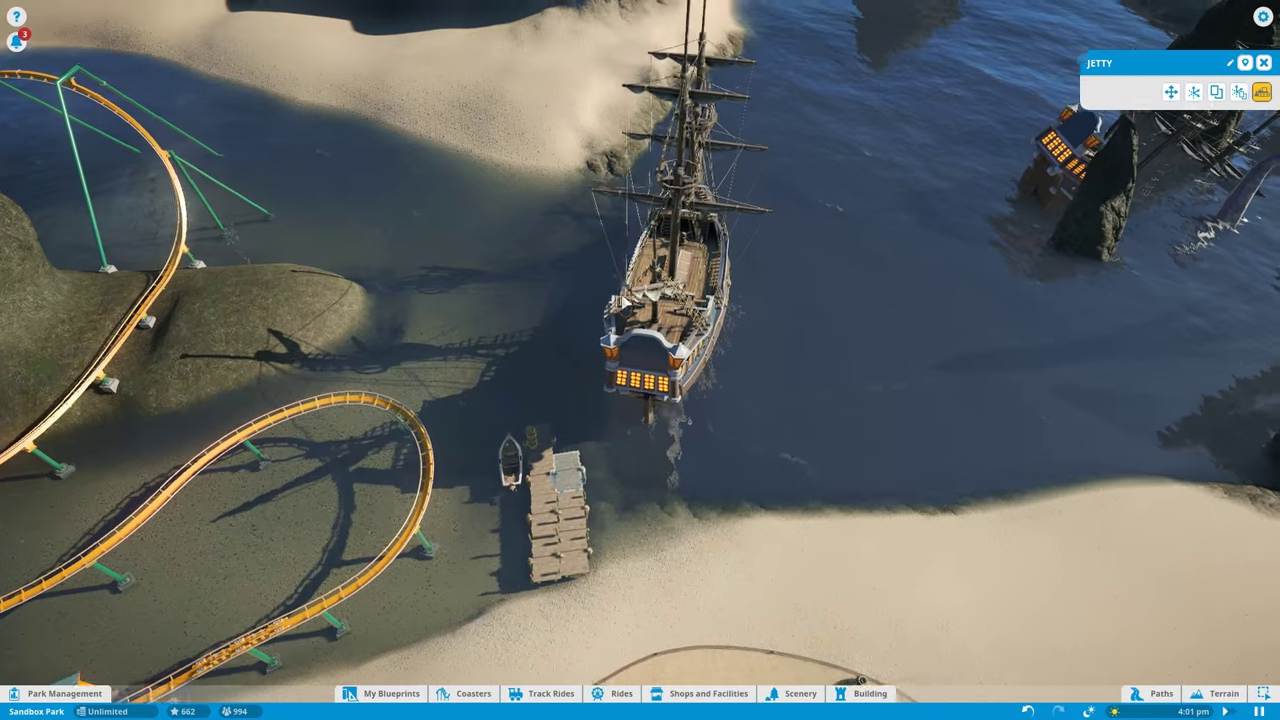
# Step: Select the moored Grand Galleon and orbit around the cove toward the drop tower plaza
pyautogui.click(620, 300)
pyautogui.moveTo(760, 340); pyautogui.dragTo(780, 450)
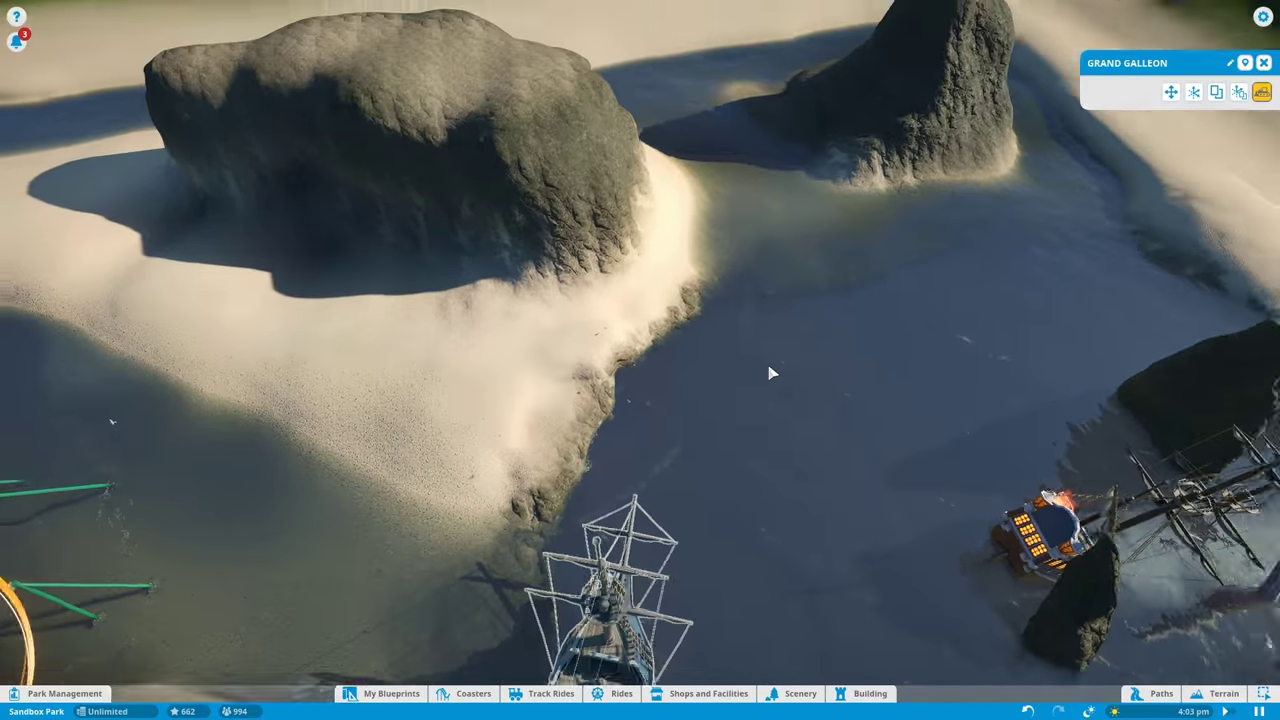
pyautogui.scroll(-5, 780, 450)
pyautogui.moveTo(700, 420)
pyautogui.mouseDown()
pyautogui.moveTo(537, 362)
pyautogui.moveTo(560, 287)
pyautogui.moveTo(560, 450)
pyautogui.moveTo(560, 250)
pyautogui.mouseUp()
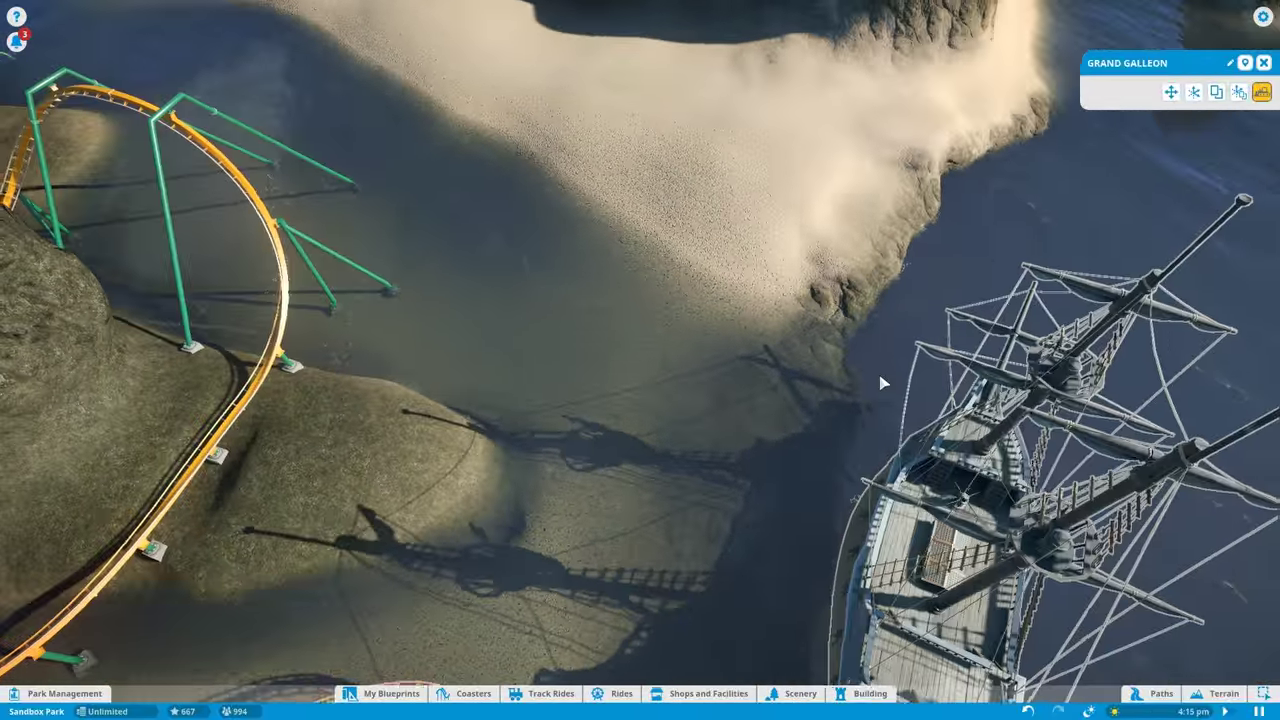
pyautogui.scroll(-5, 640, 360)
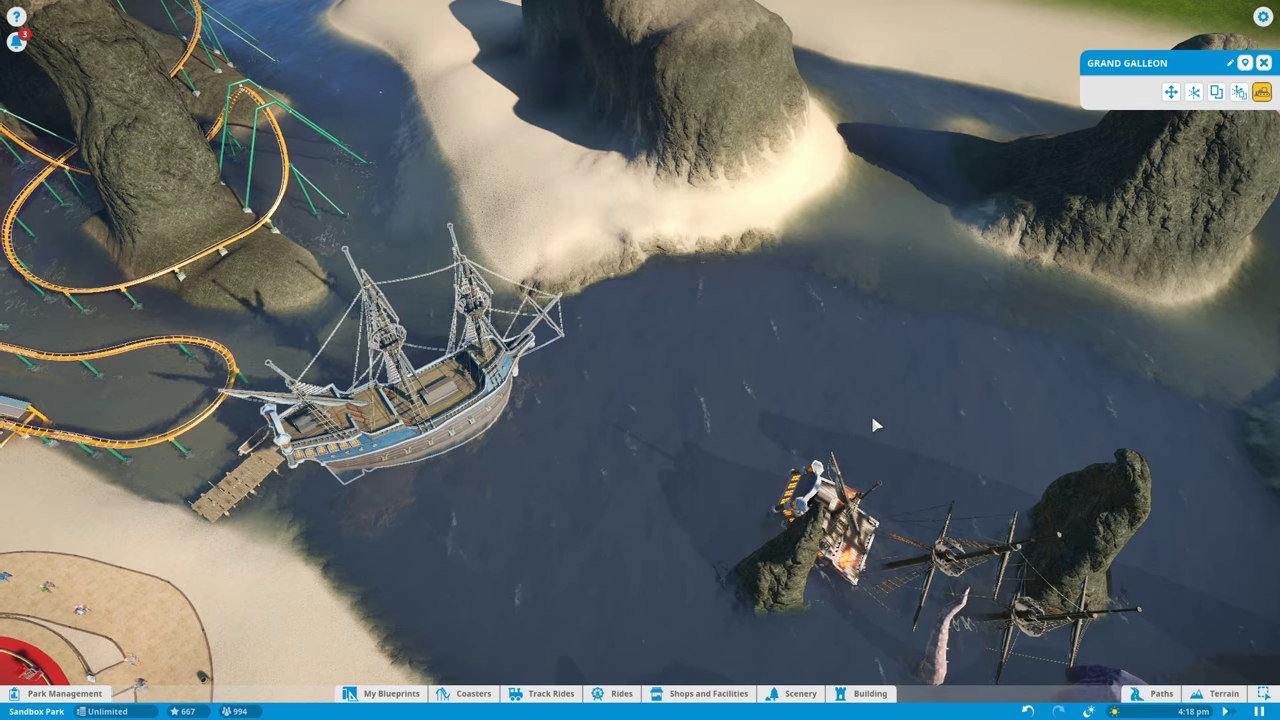
pyautogui.scroll(-3, 875, 425)
pyautogui.moveTo(875, 425); pyautogui.dragTo(783, 248)
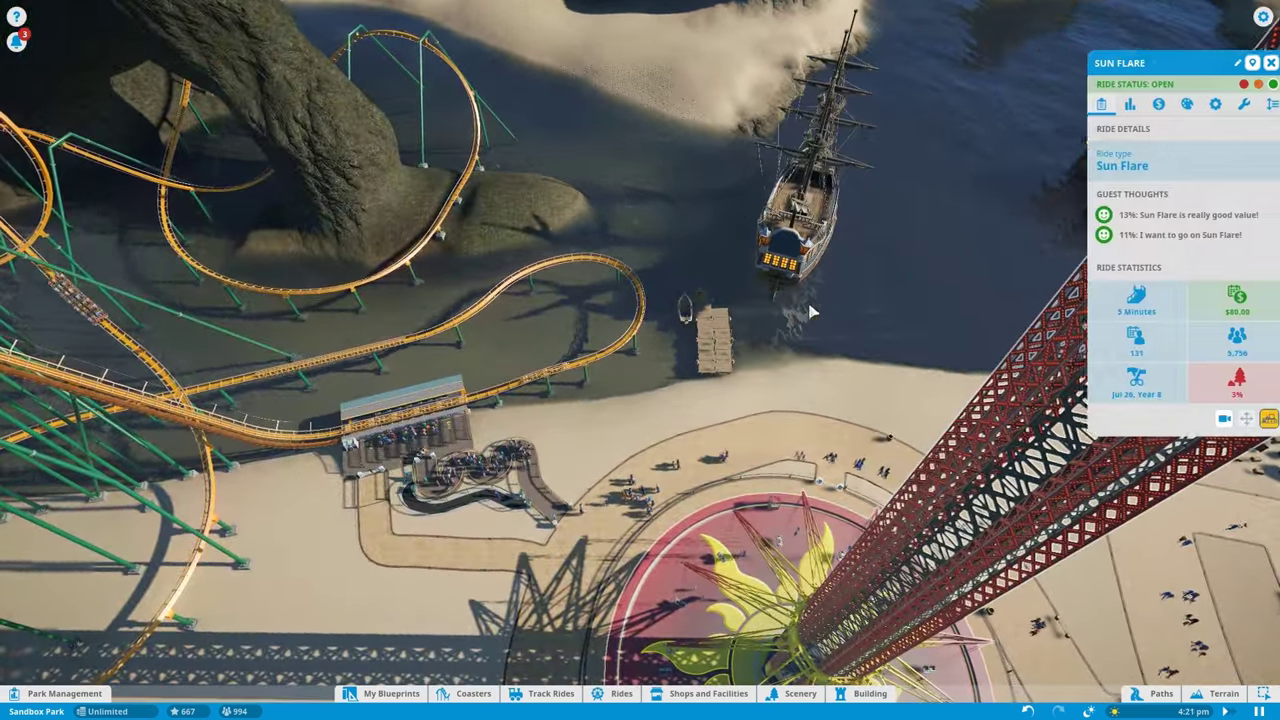
pyautogui.scroll(3, 700, 420)
# Step: Get a low, front-on view of the Werewolf 1 station
pyautogui.moveTo(812, 316); pyautogui.dragTo(668, 458)
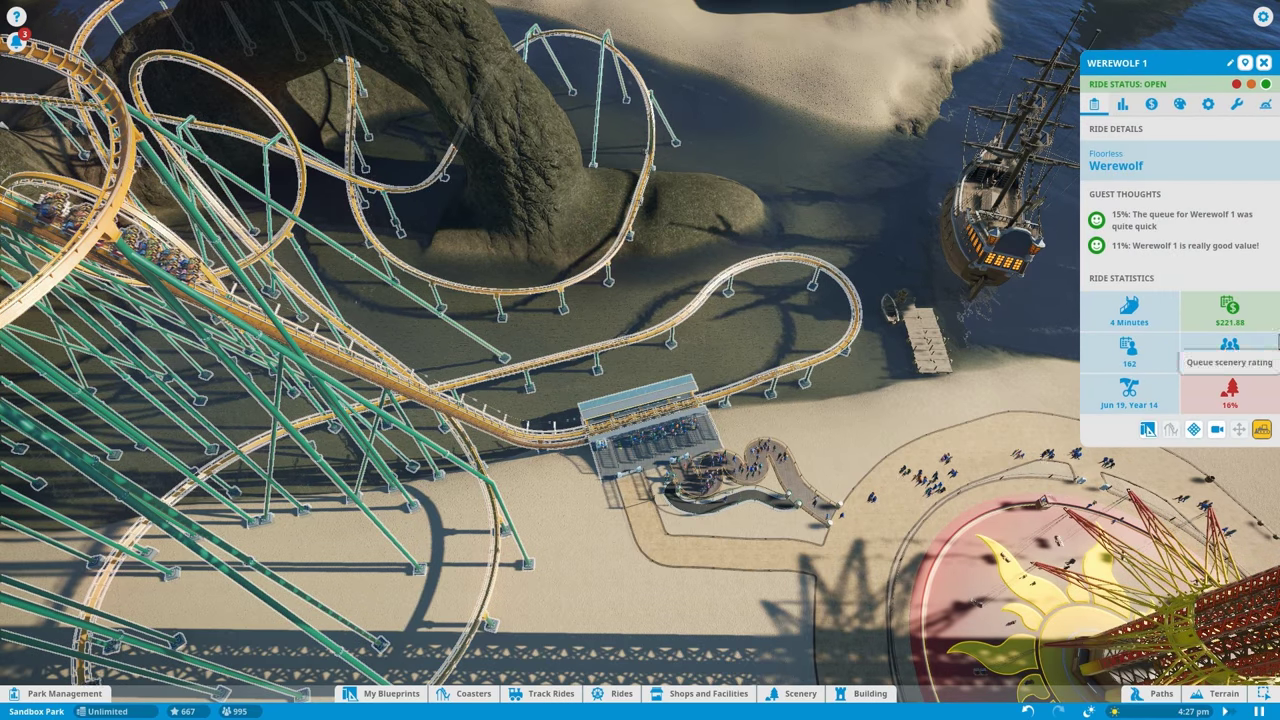
pyautogui.scroll(-3, 730, 345)
pyautogui.moveTo(730, 420); pyautogui.dragTo(730, 345)
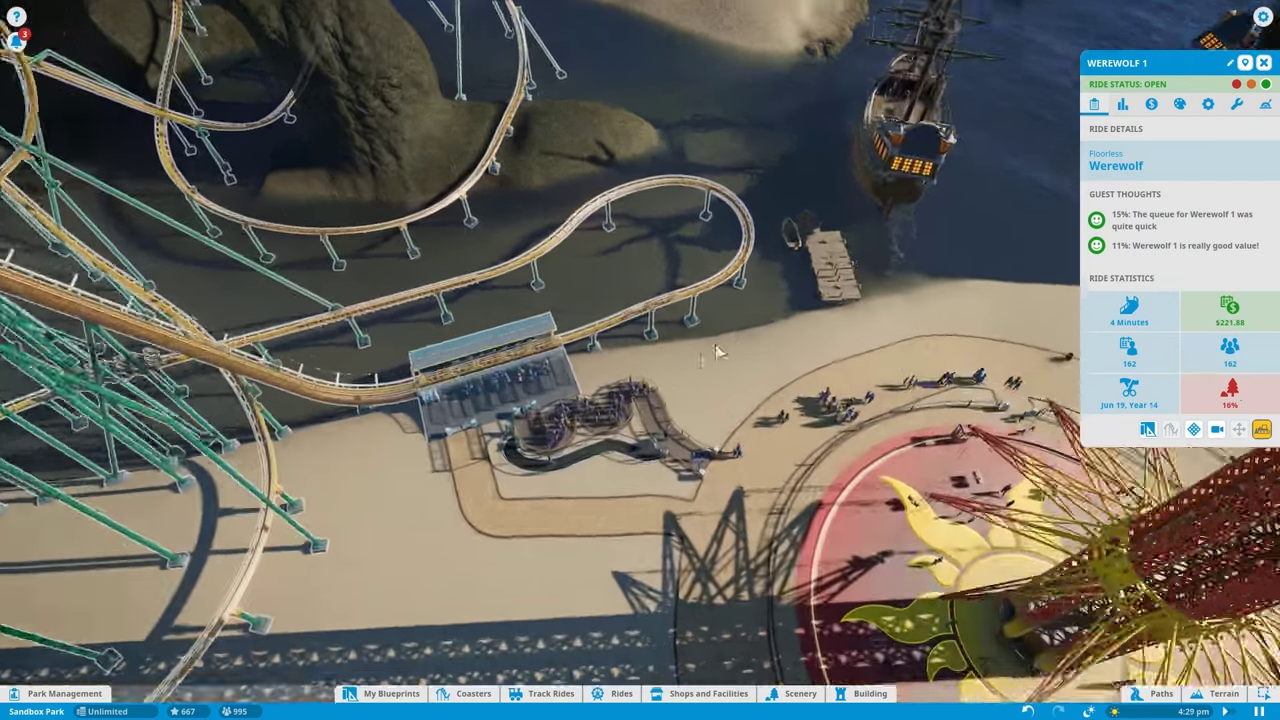
pyautogui.scroll(4, 730, 345)
pyautogui.scroll(4, 600, 450)
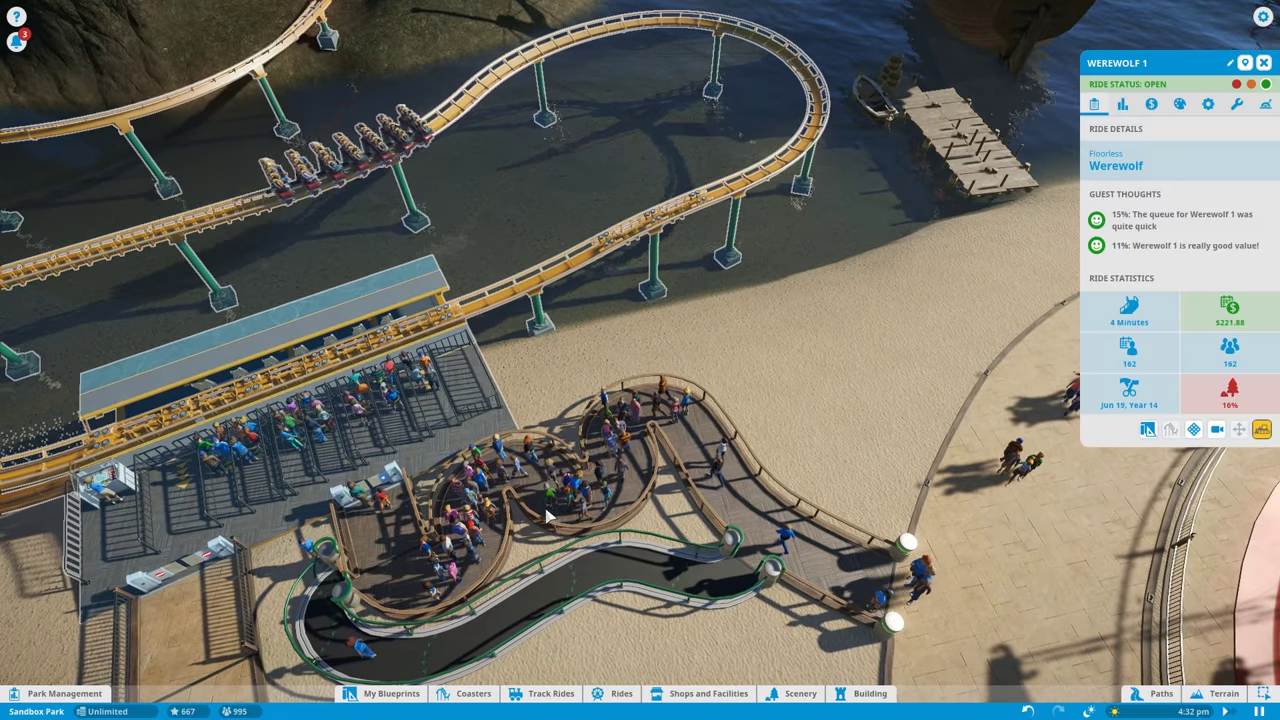
pyautogui.press('Escape')
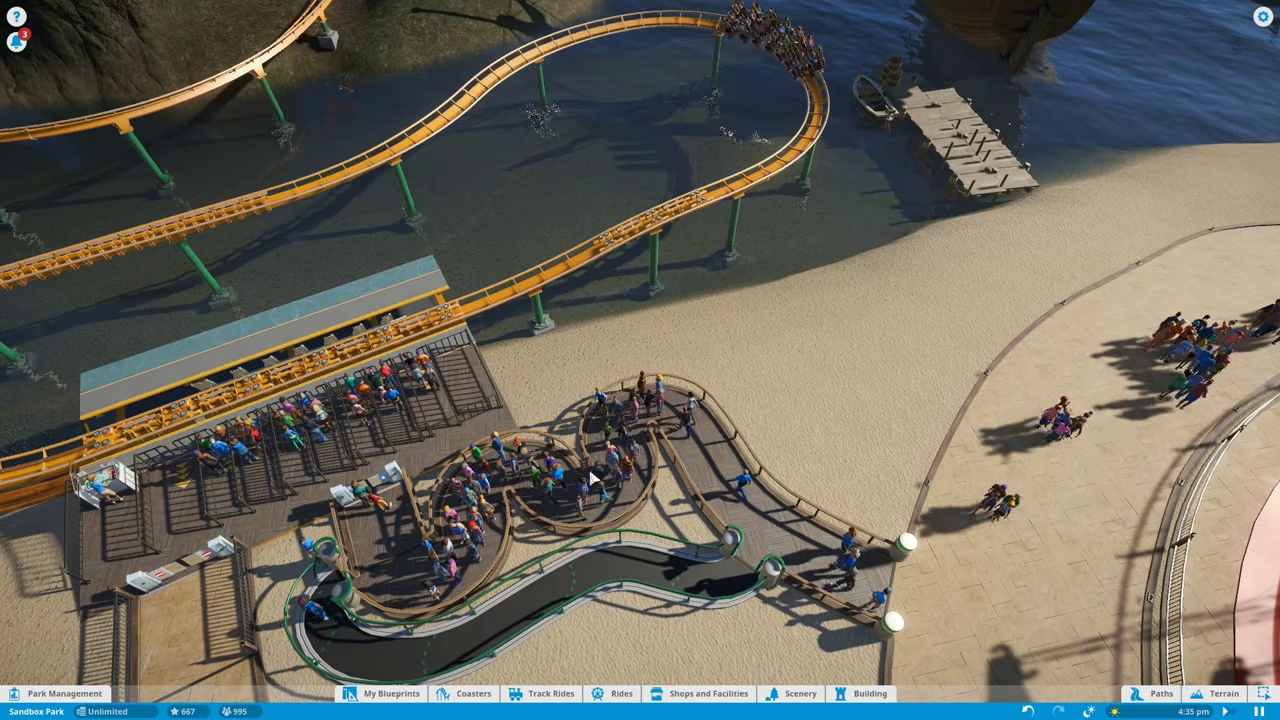
pyautogui.moveTo(435, 357); pyautogui.dragTo(700, 357)
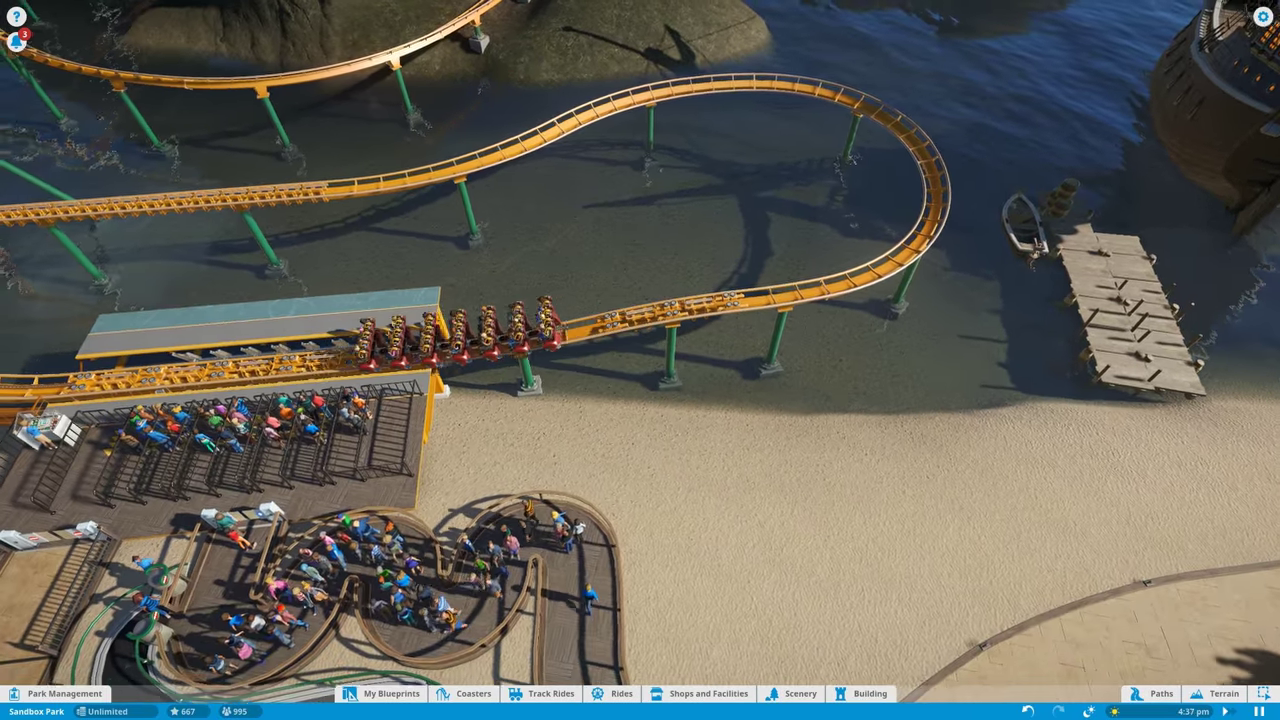
pyautogui.scroll(-3, 640, 400)
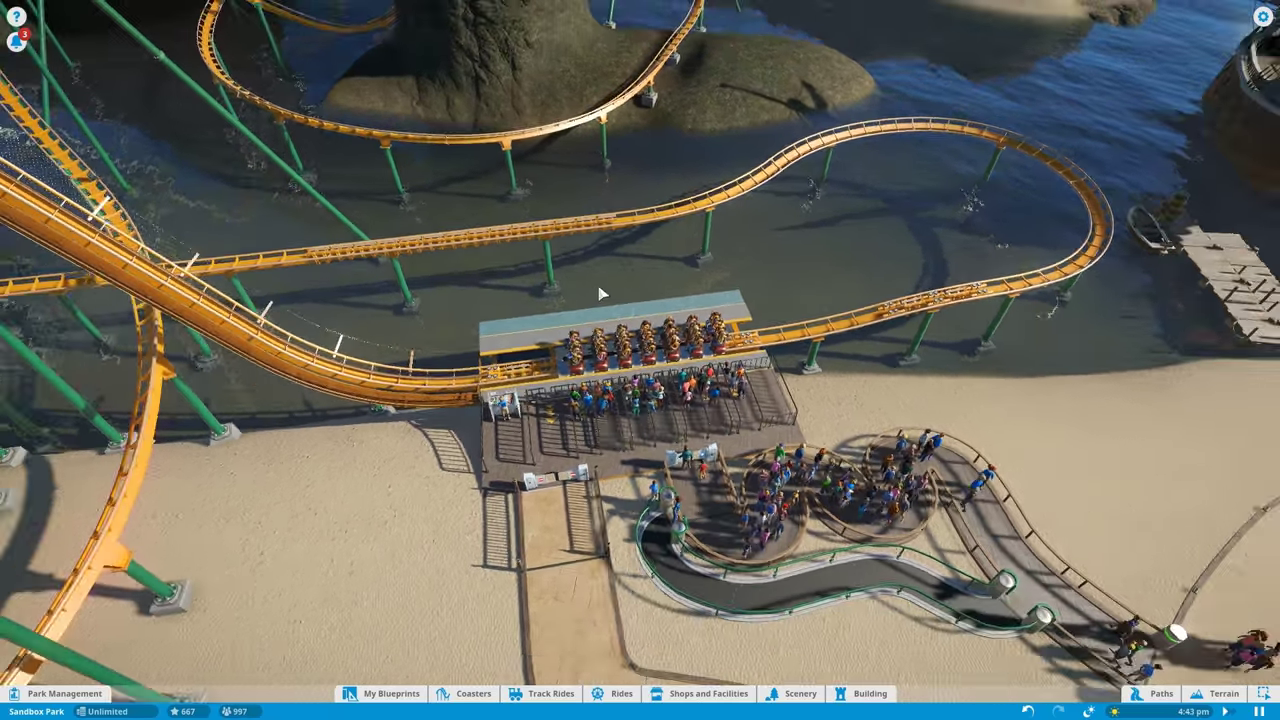
pyautogui.scroll(-5, 640, 400)
pyautogui.scroll(-3, 700, 400)
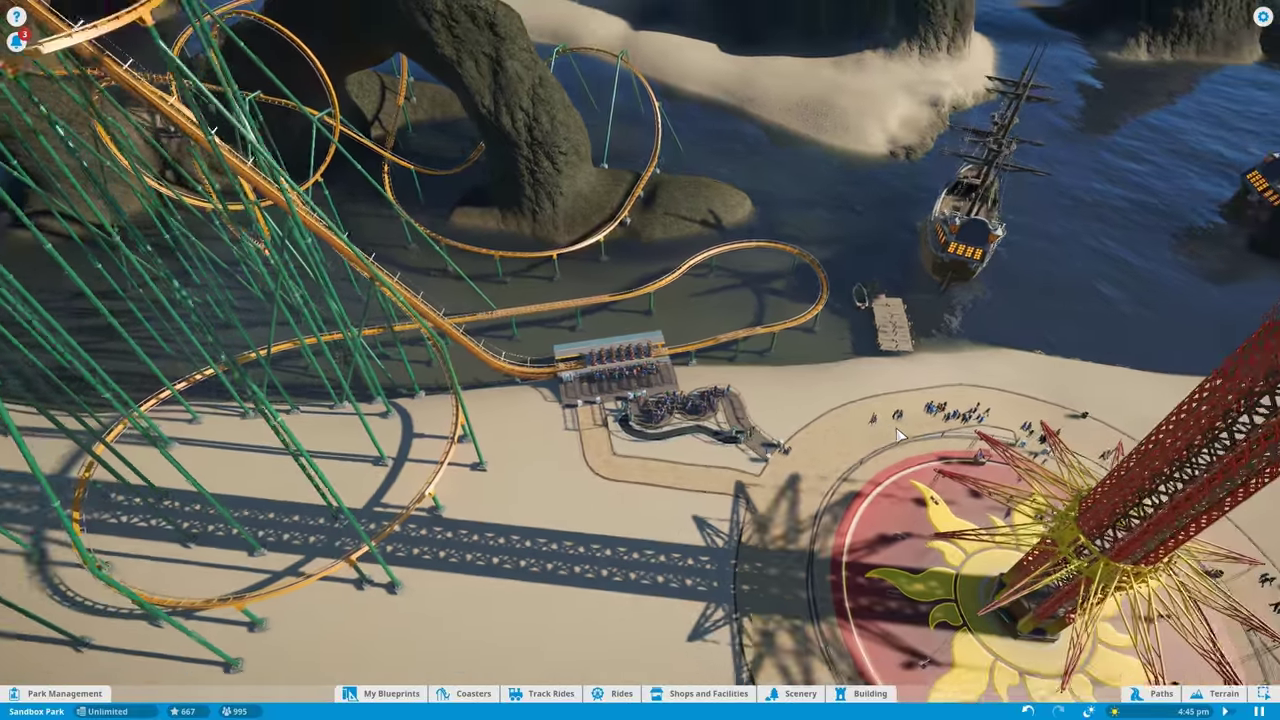
pyautogui.scroll(8, 745, 422)
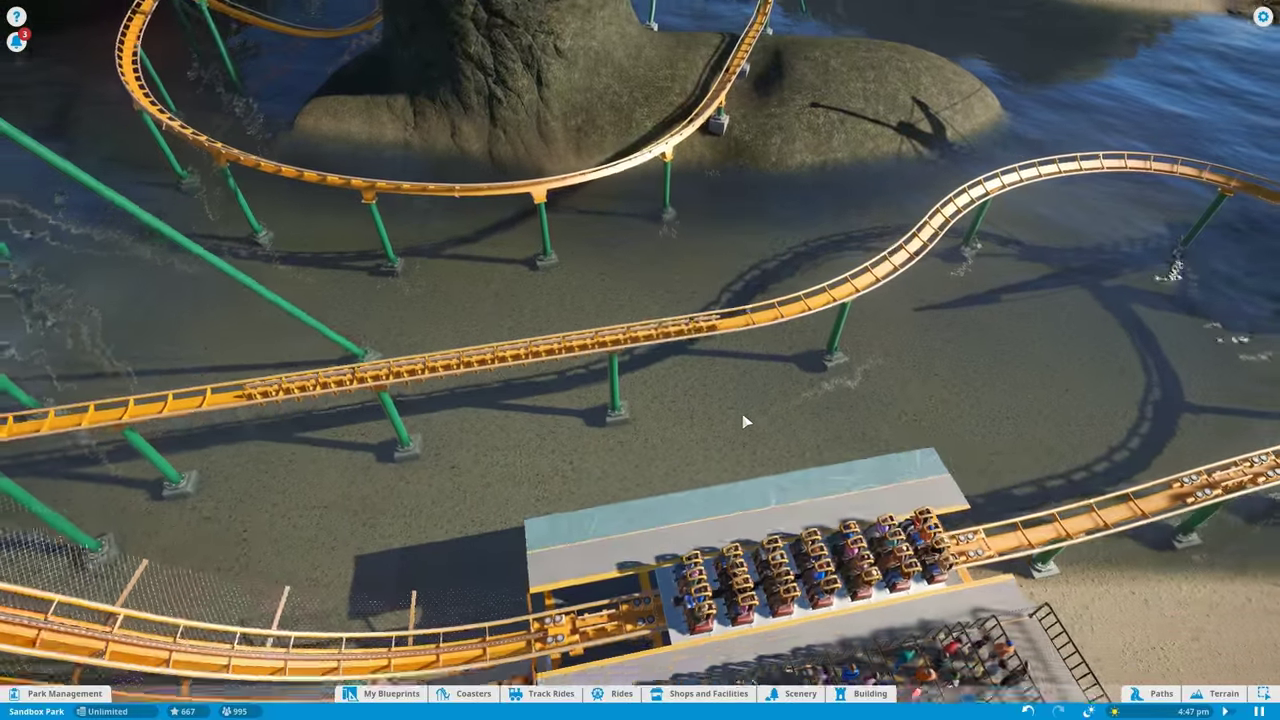
pyautogui.scroll(-3, 745, 422)
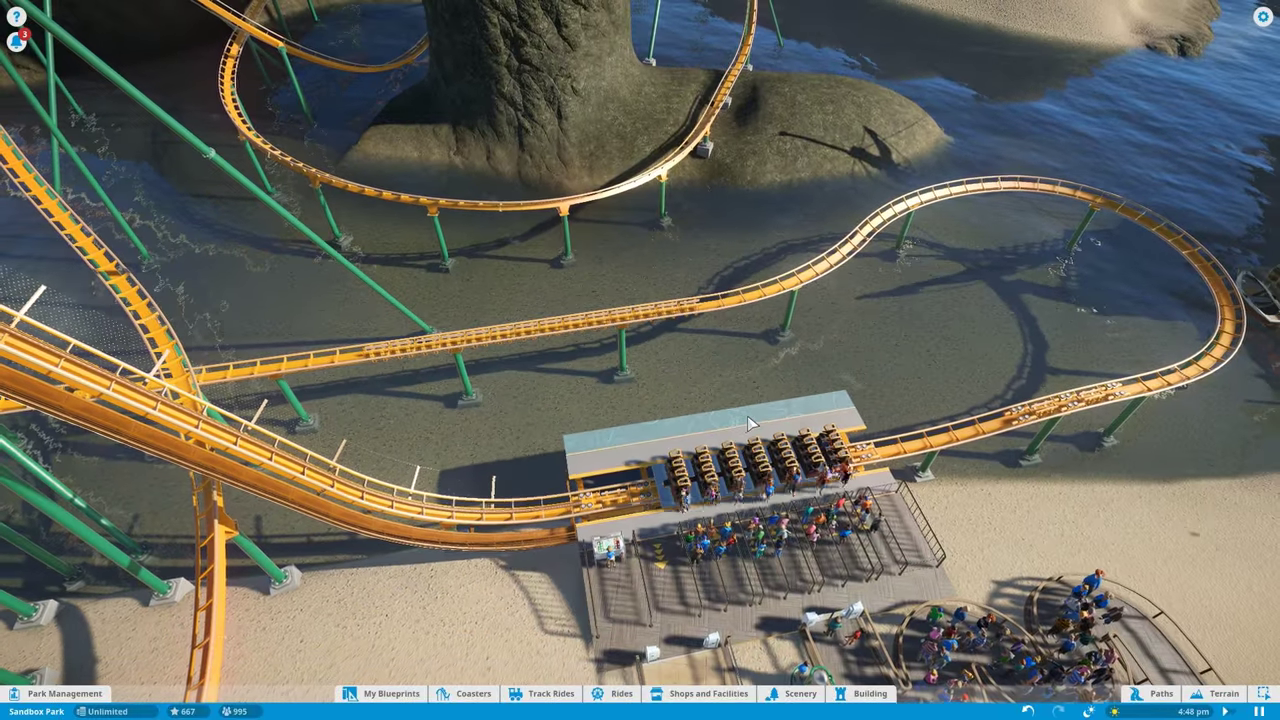
# Step: Check Werewolf 1's Testing, Customise and Finance ($10.00 ticket) tabs, then ride along
pyautogui.click(745, 422)
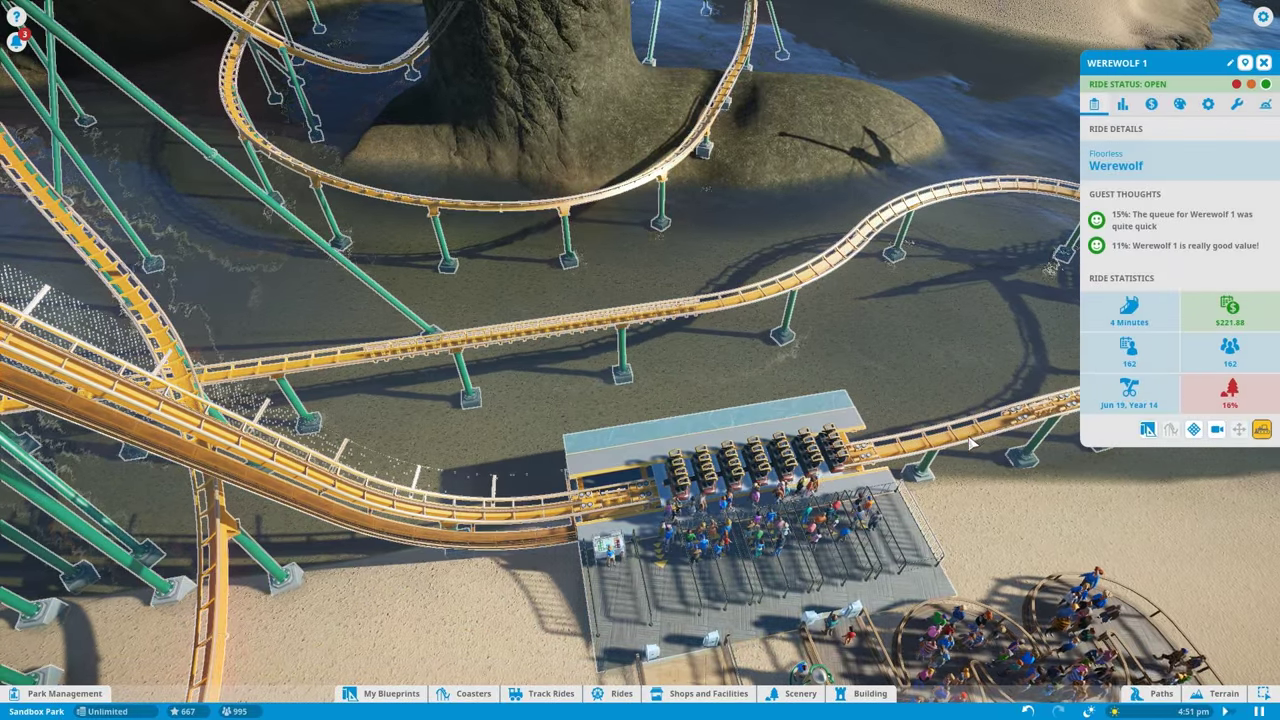
pyautogui.click(1125, 104)
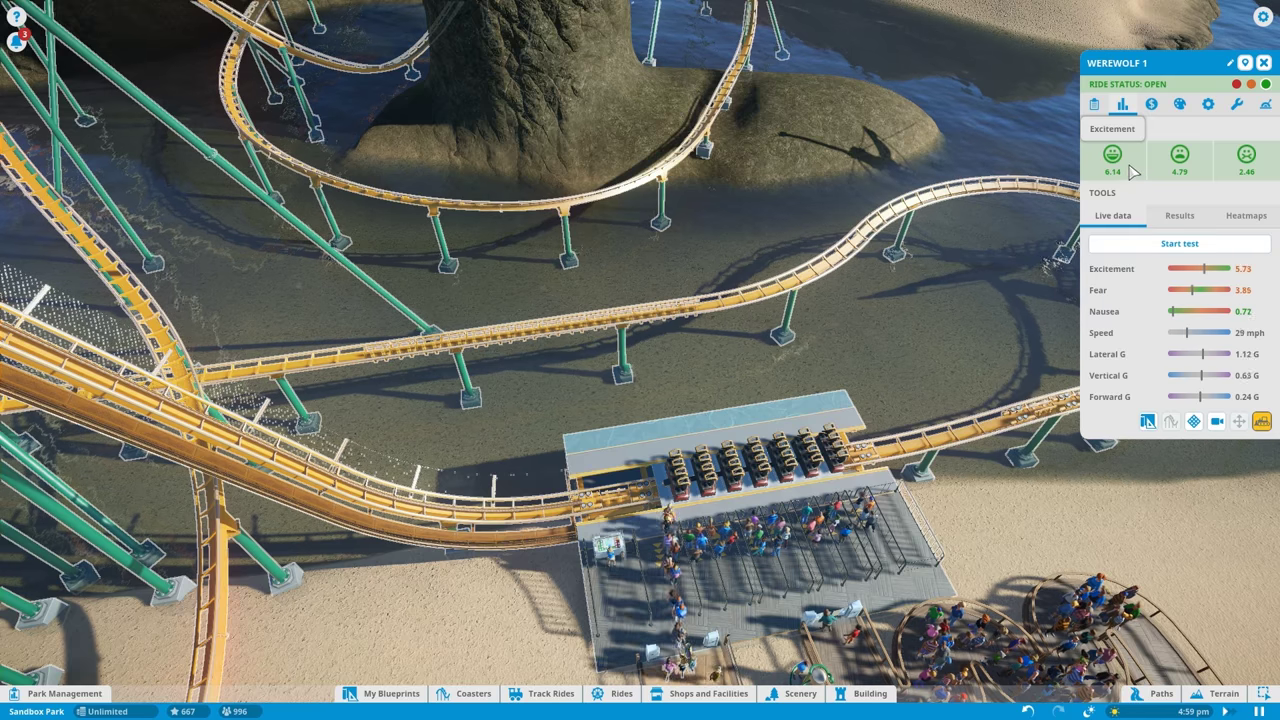
pyautogui.click(1181, 105)
pyautogui.click(1158, 105)
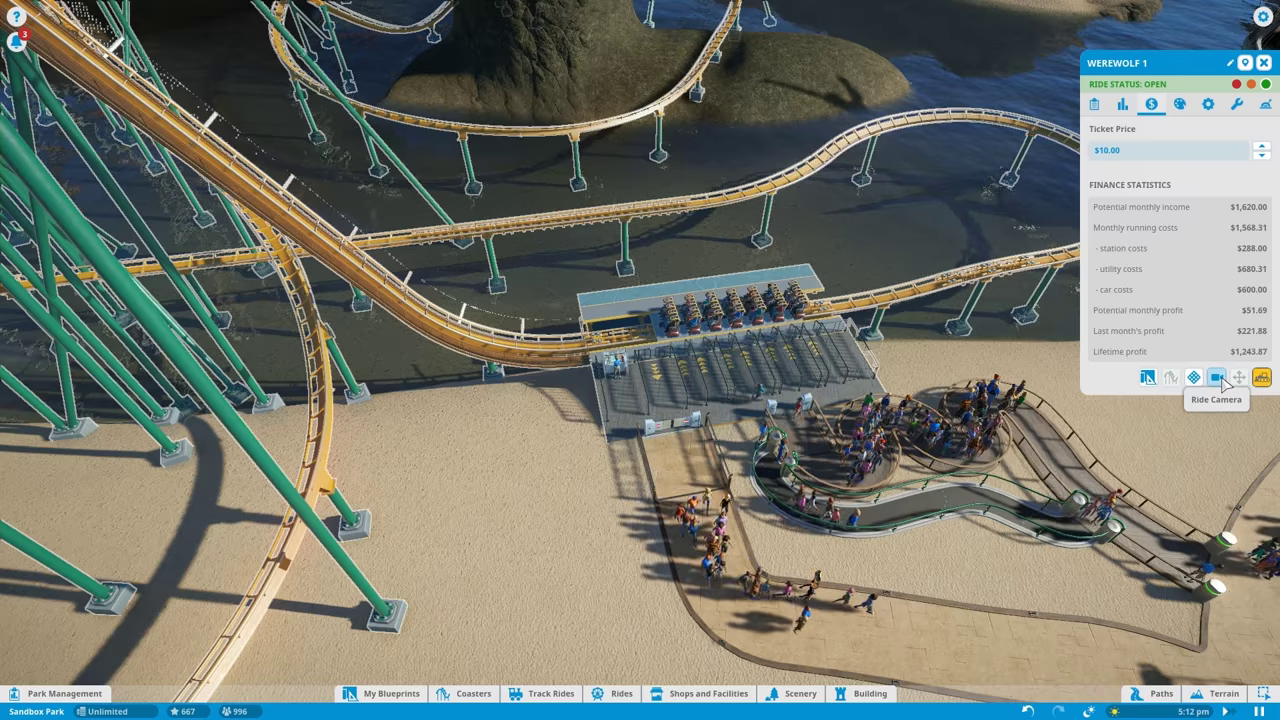
pyautogui.click(1218, 378)
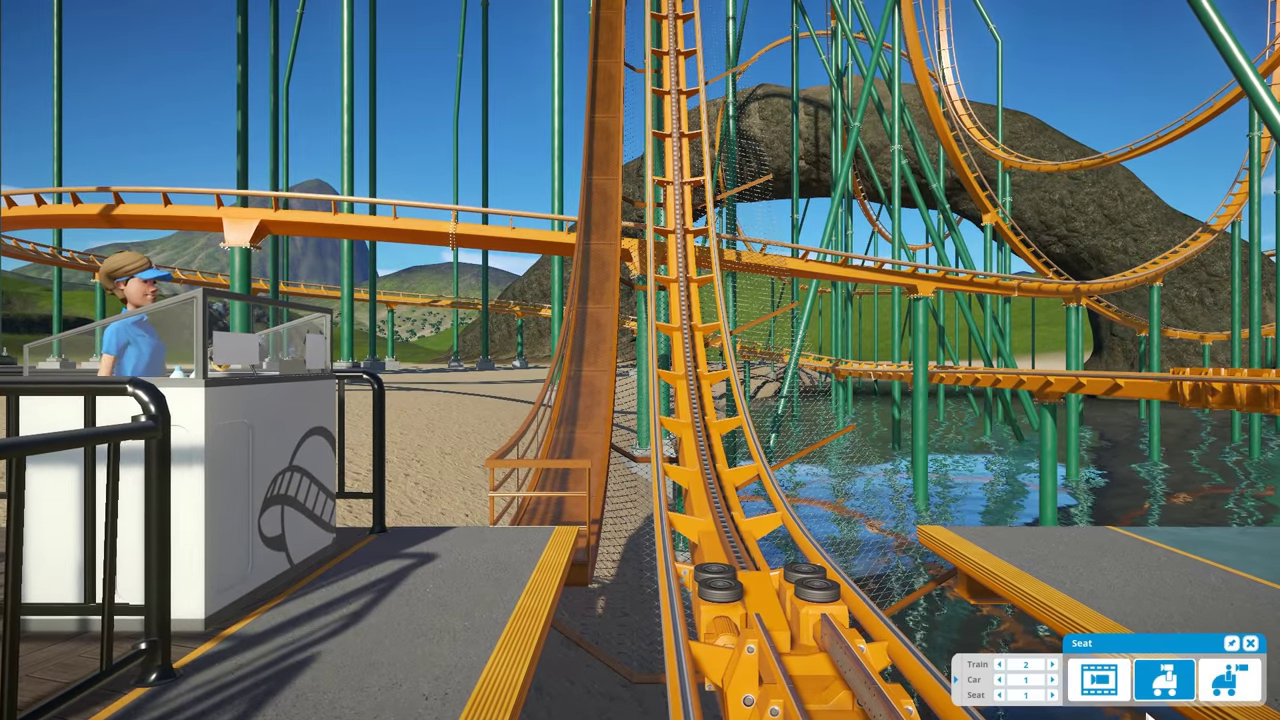
# Step: Exit the seat camera and sweep over the blue coaster, rock arches, Werewolf track and drop tower
pyautogui.click(1252, 643)
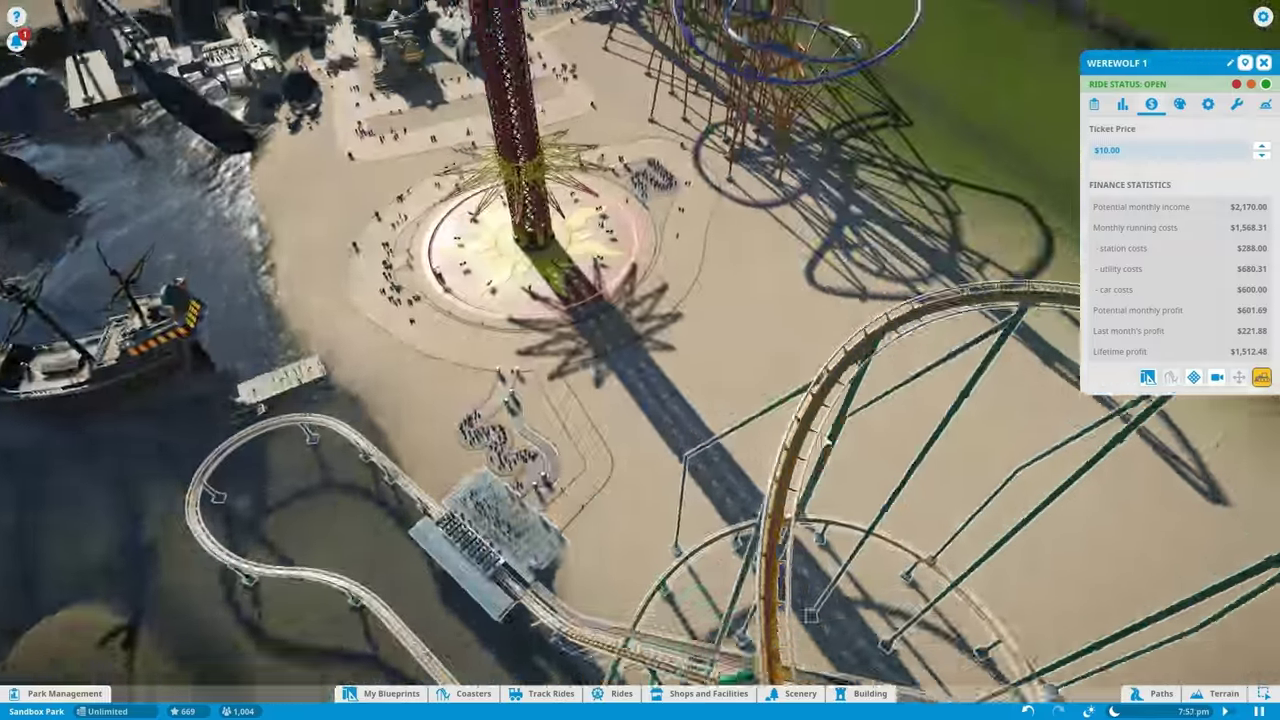
pyautogui.moveTo(640, 360)
pyautogui.mouseDown()
pyautogui.moveTo(500, 300)
pyautogui.moveTo(400, 280)
pyautogui.mouseUp()
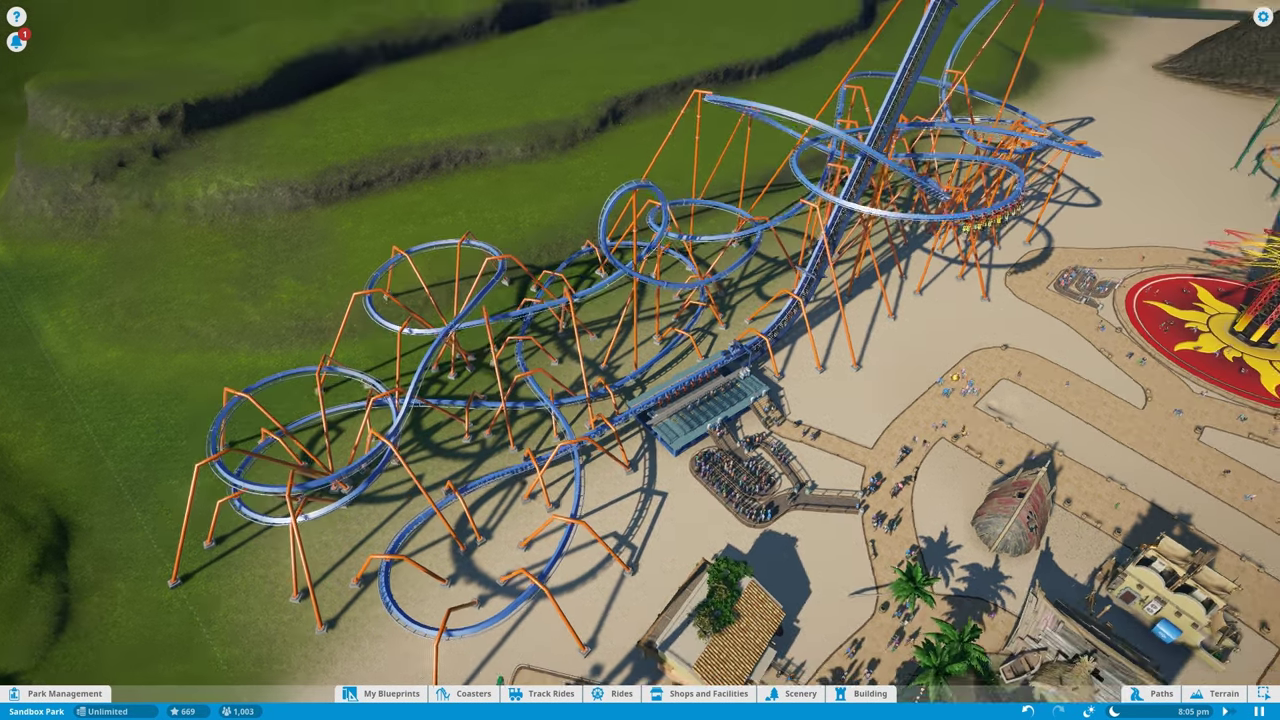
pyautogui.moveTo(640, 360)
pyautogui.mouseDown()
pyautogui.moveTo(495, 520)
pyautogui.moveTo(942, 352)
pyautogui.mouseUp()
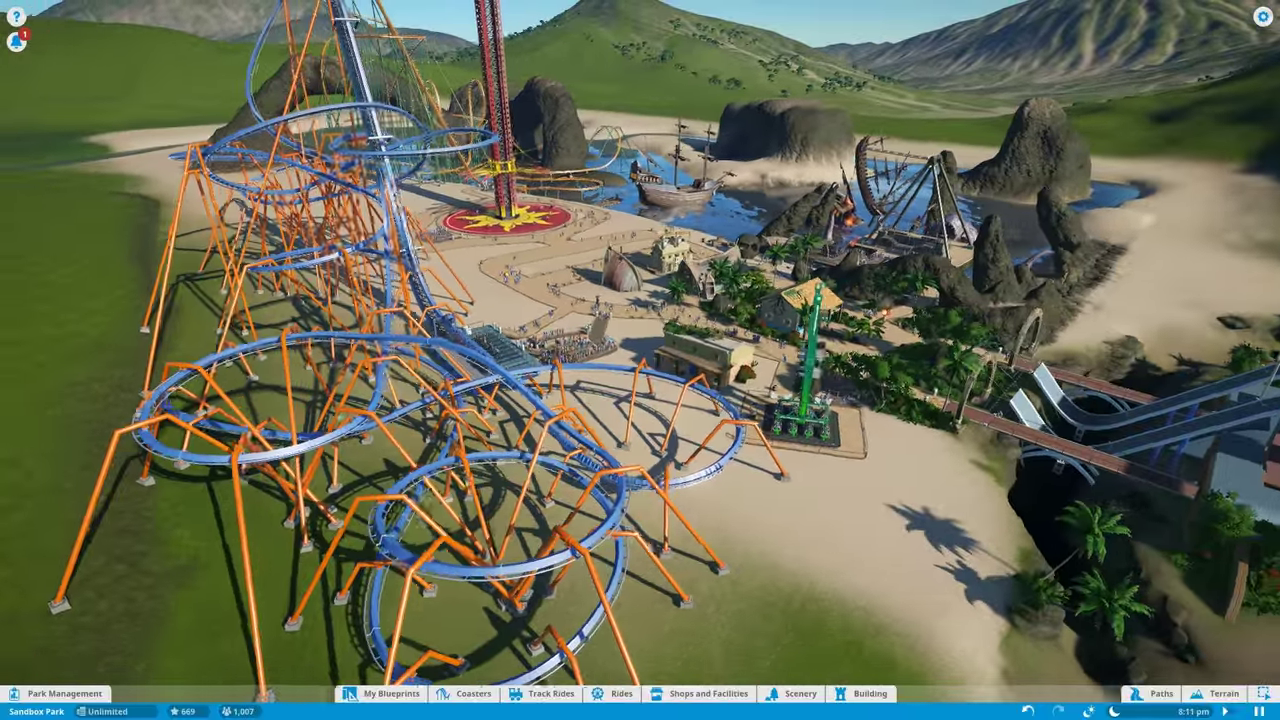
pyautogui.moveTo(862, 372); pyautogui.dragTo(620, 465)
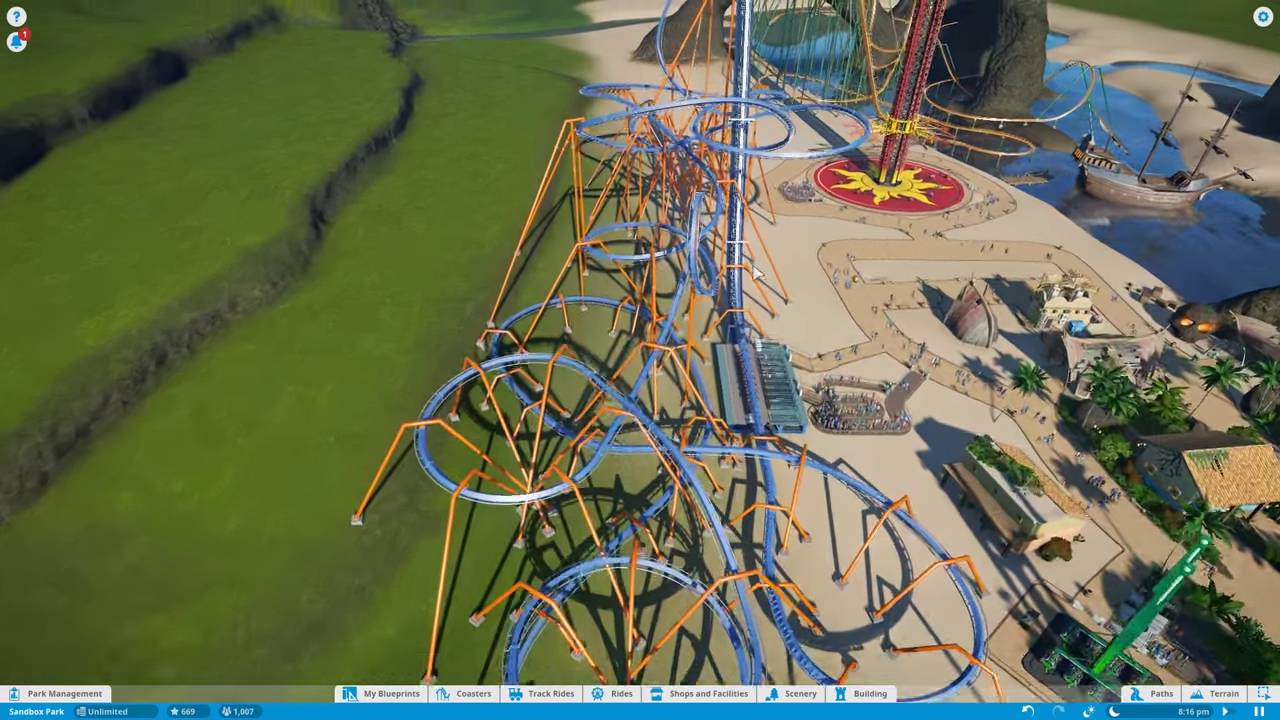
pyautogui.moveTo(725, 295)
pyautogui.mouseDown()
pyautogui.moveTo(770, 95)
pyautogui.moveTo(980, 318)
pyautogui.mouseUp()
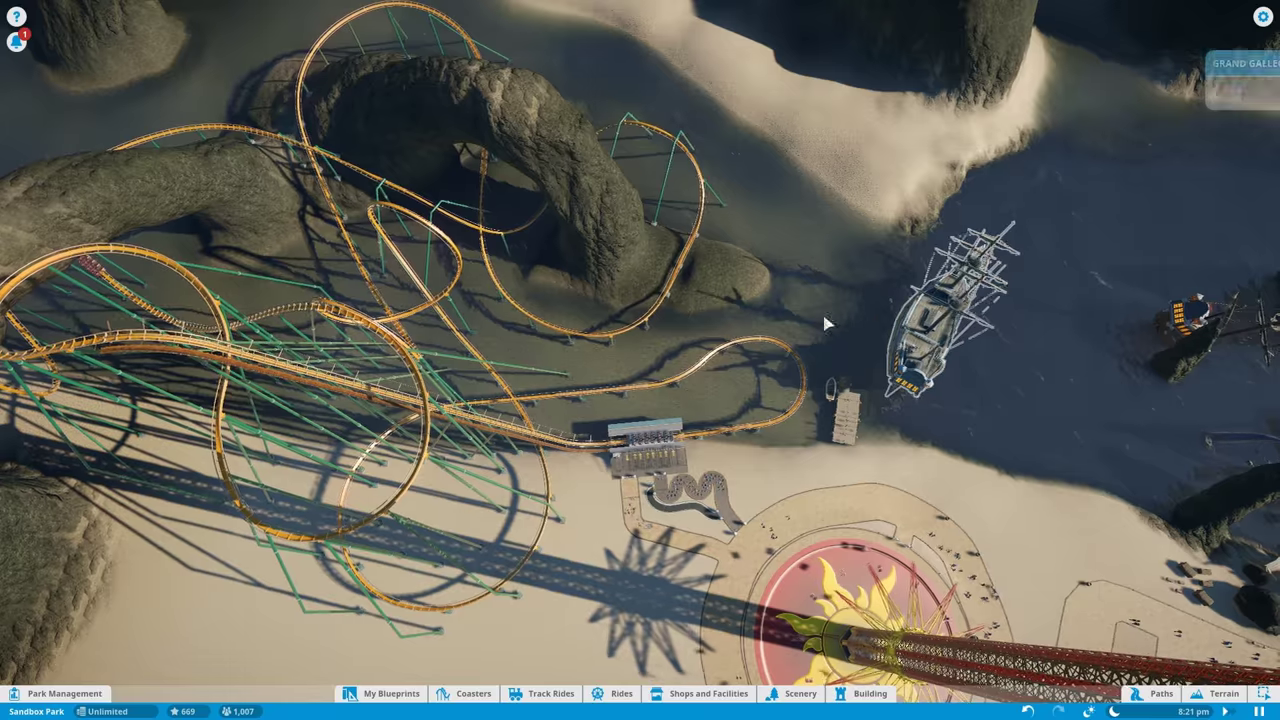
pyautogui.moveTo(826, 322); pyautogui.dragTo(686, 233)
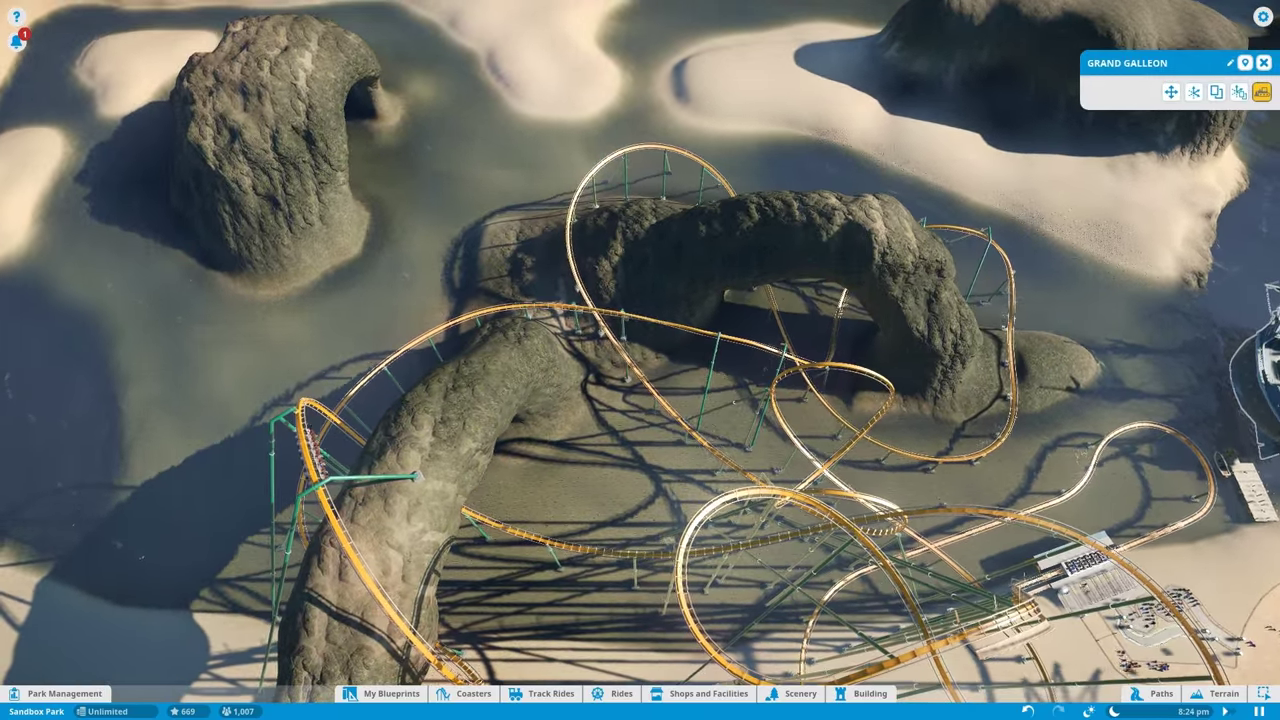
pyautogui.moveTo(840, 298); pyautogui.dragTo(510, 275)
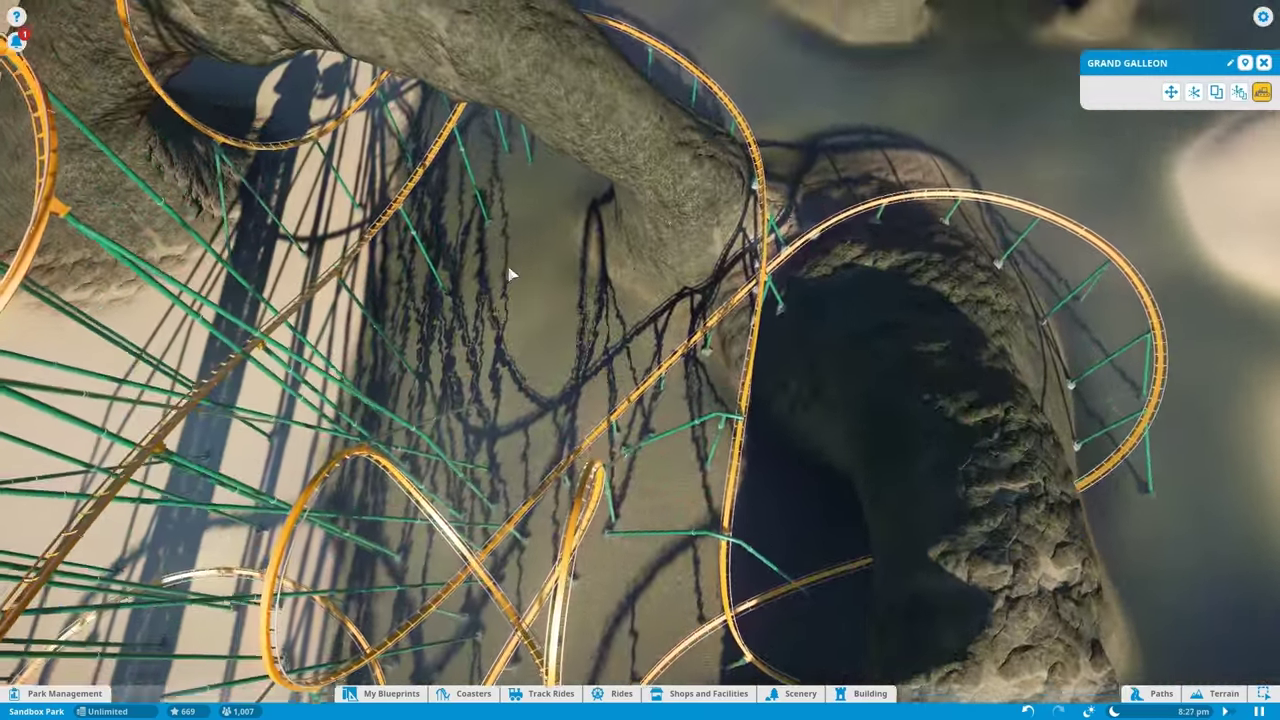
pyautogui.scroll(-5, 509, 336)
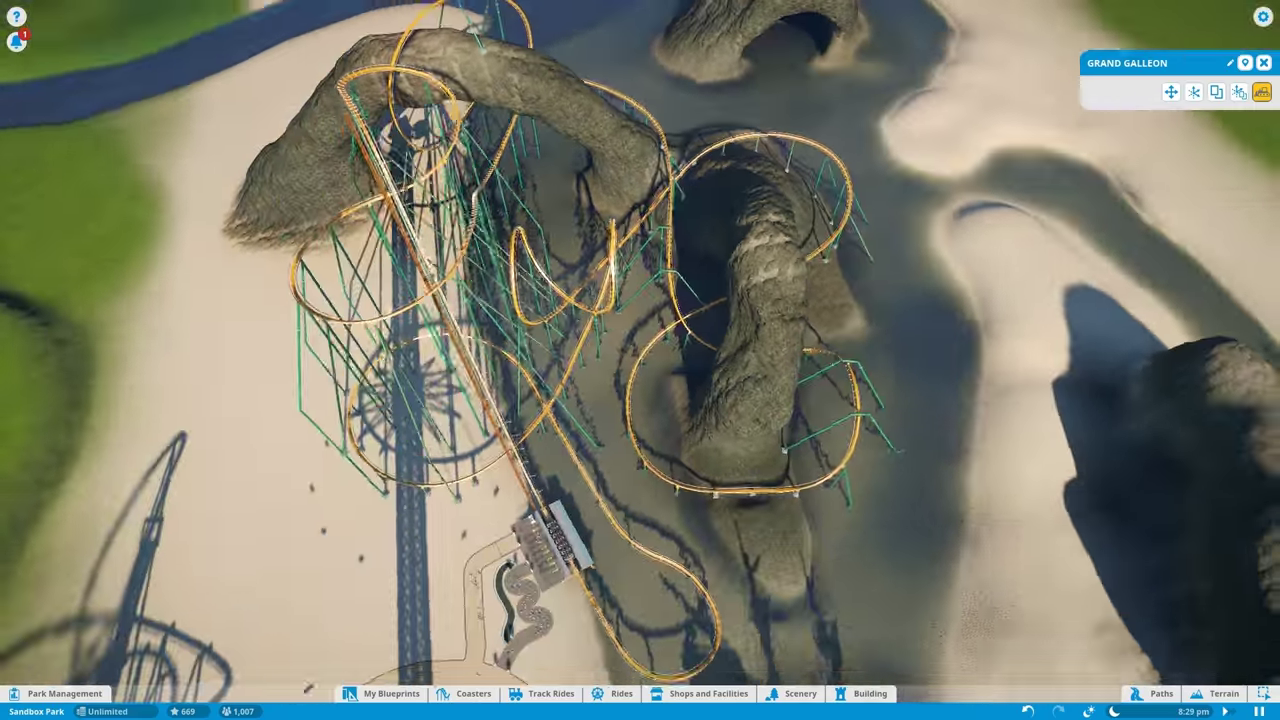
pyautogui.moveTo(640, 360); pyautogui.dragTo(500, 300)
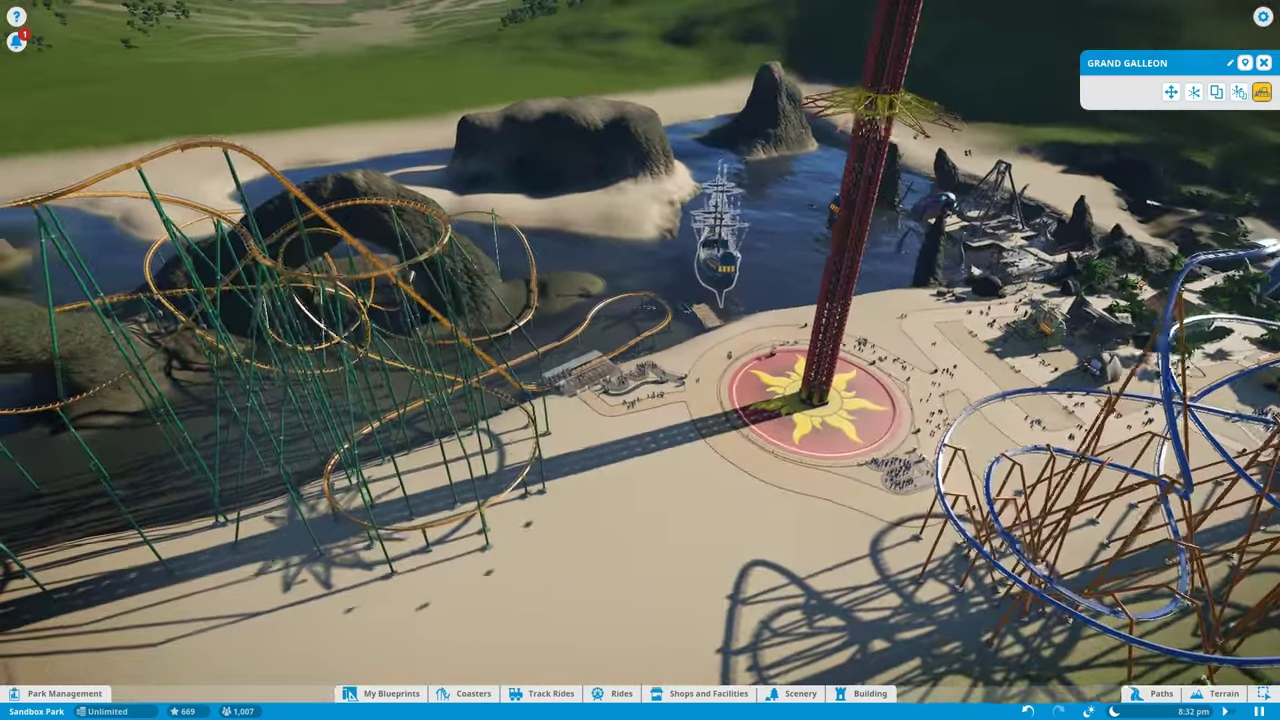
pyautogui.moveTo(800, 400); pyautogui.dragTo(500, 400)
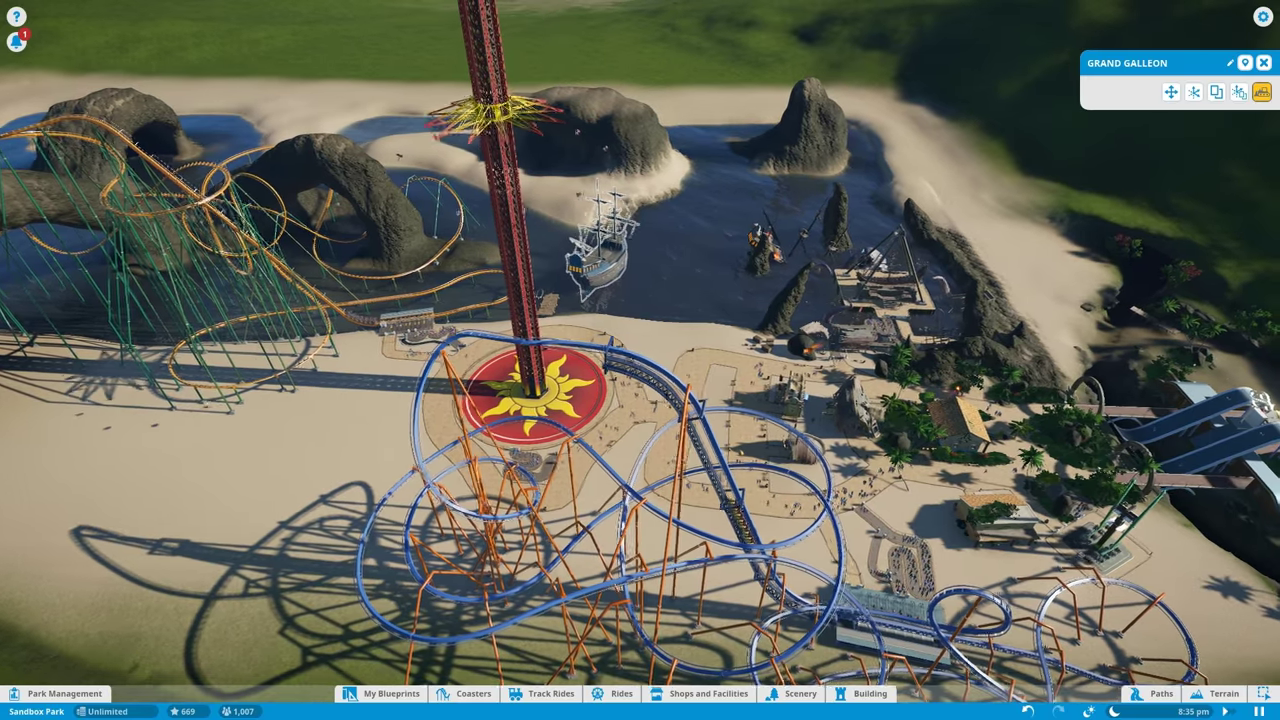
pyautogui.moveTo(600, 380); pyautogui.dragTo(517, 352)
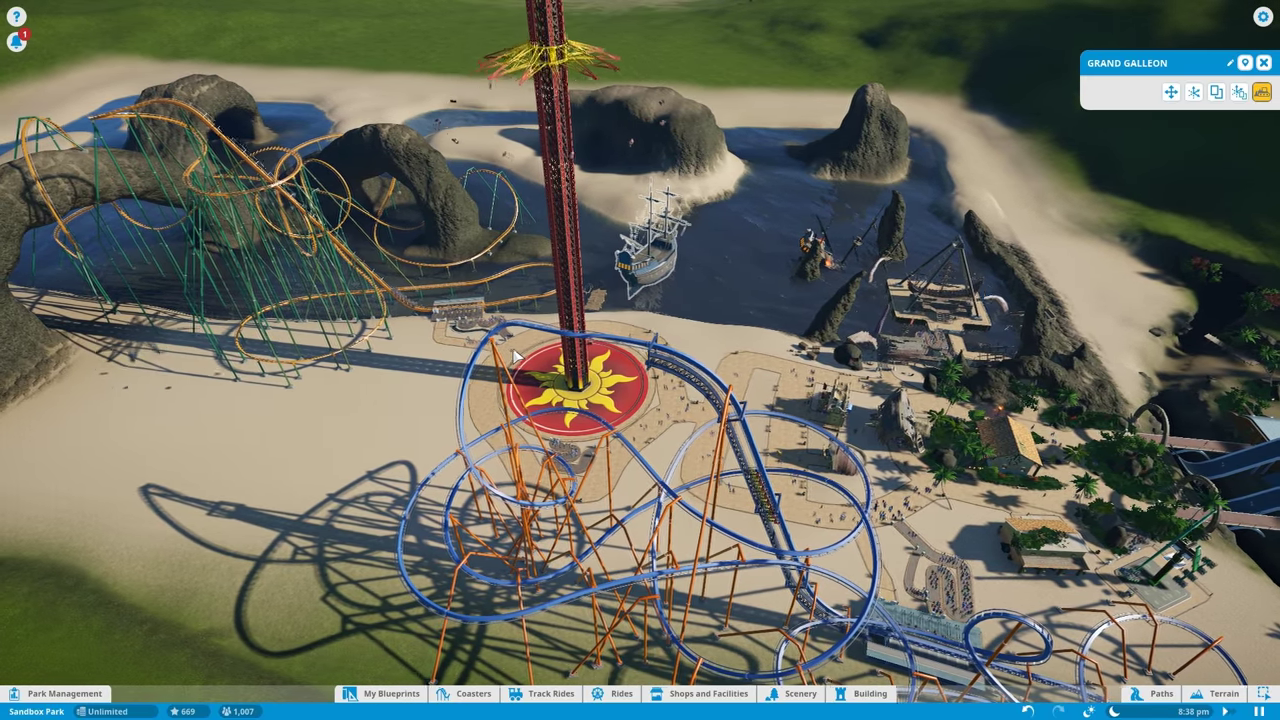